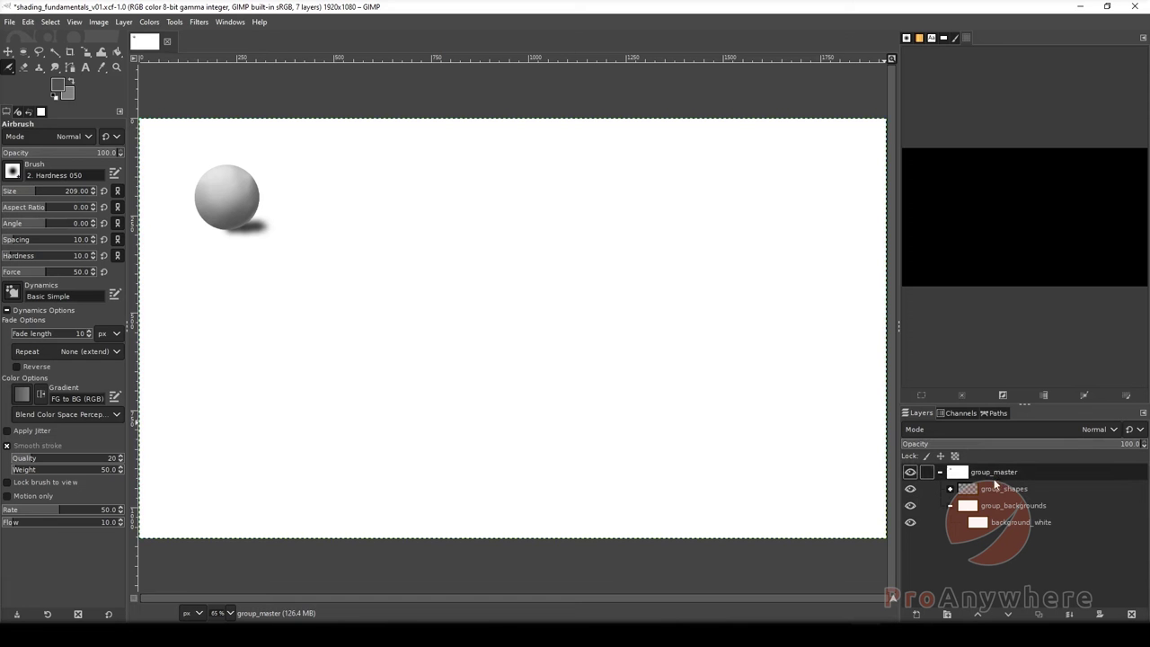
Create a layer group named group_cube and move it into group_shapes above group_sphere.
left_click(950, 505)
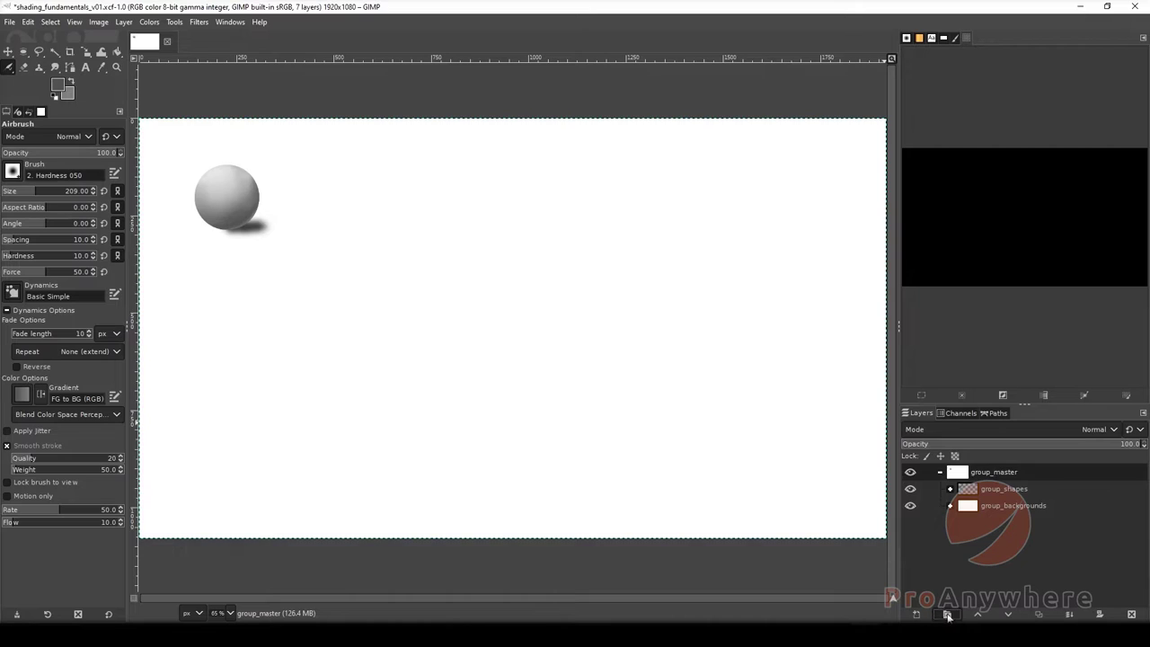
left_click(947, 615)
double_click(991, 491)
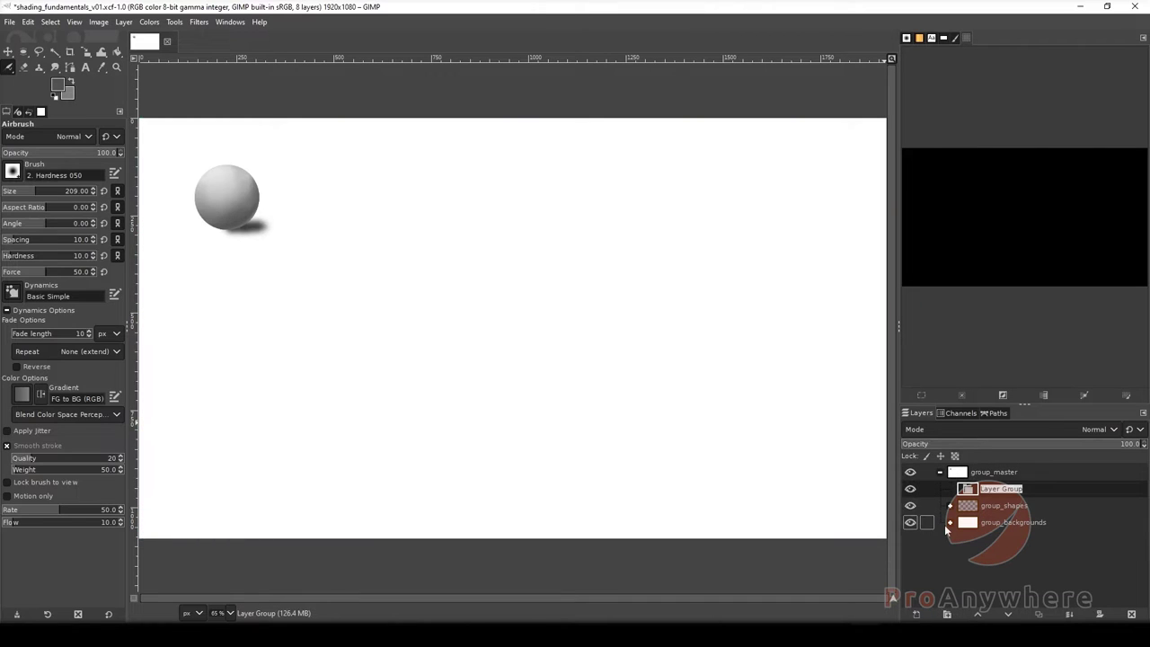
type("group_cube")
key("Return")
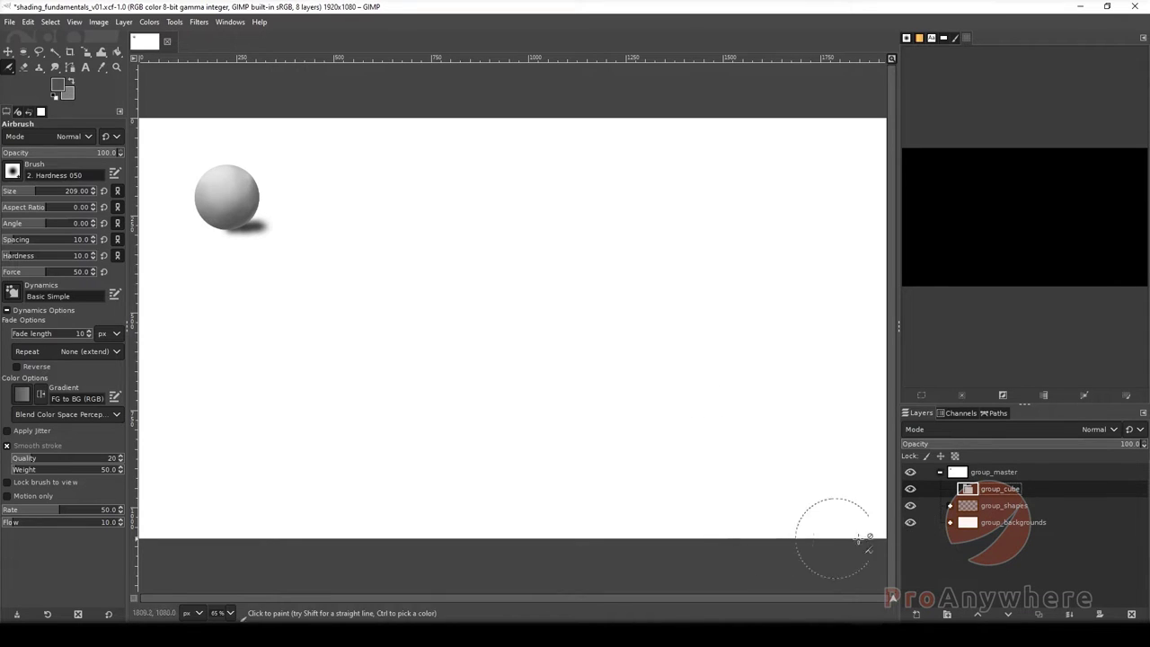
left_click(949, 505)
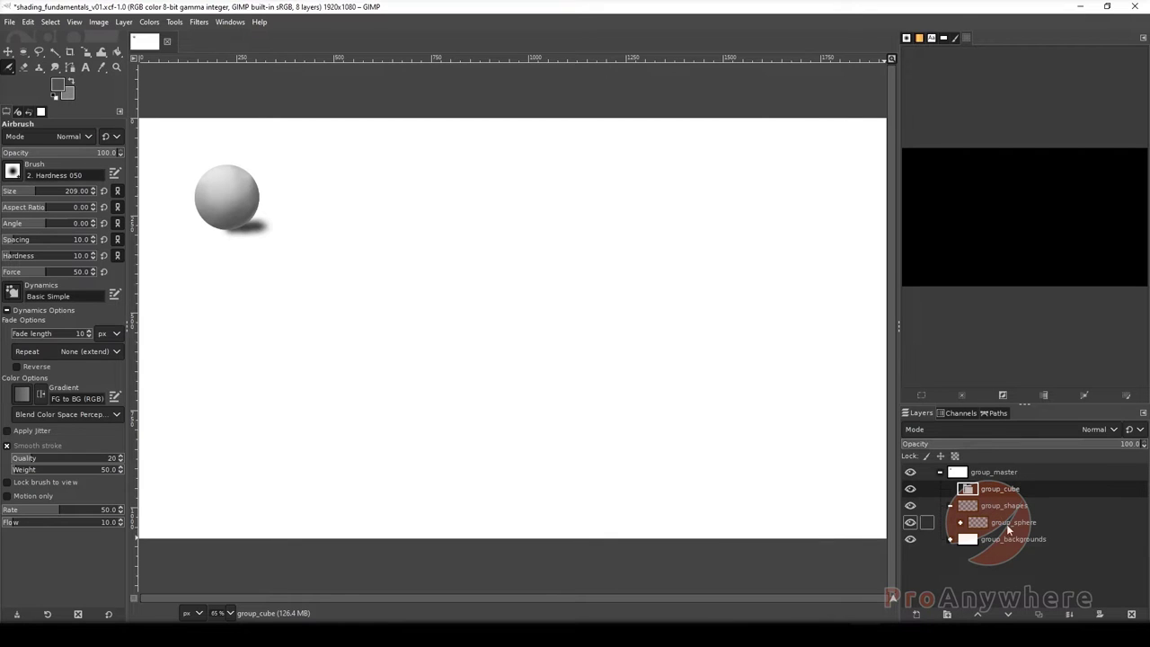
left_click_drag(974, 489, 1007, 511)
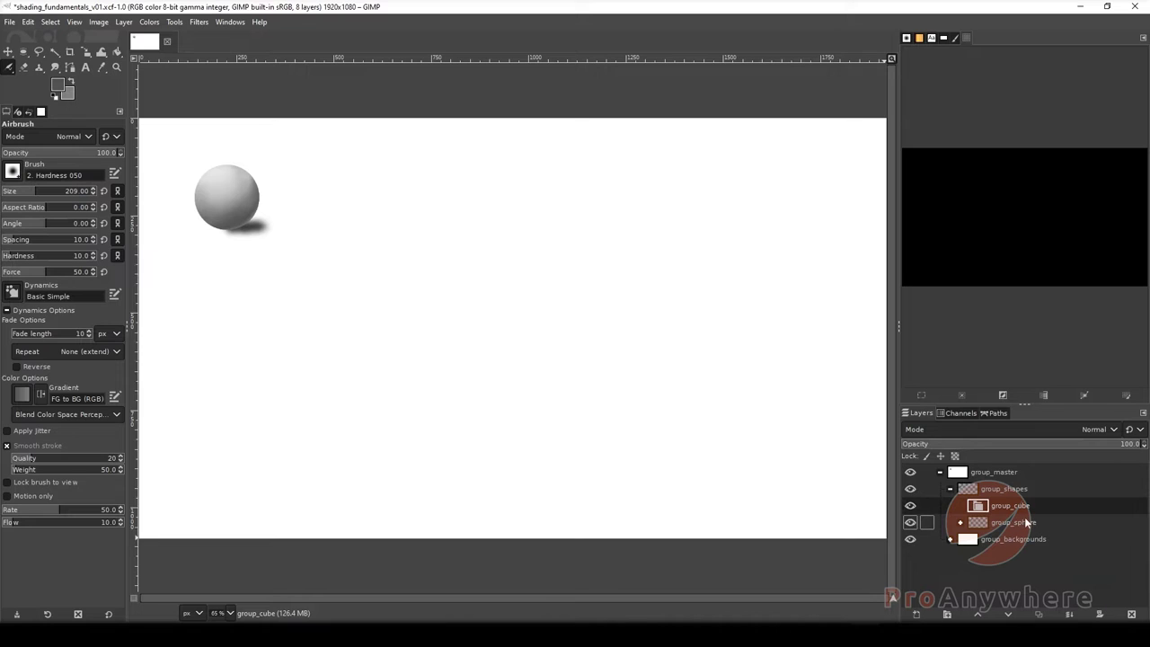
Add a new transparent layer named cube_01 in group_cube.
left_click(916, 614)
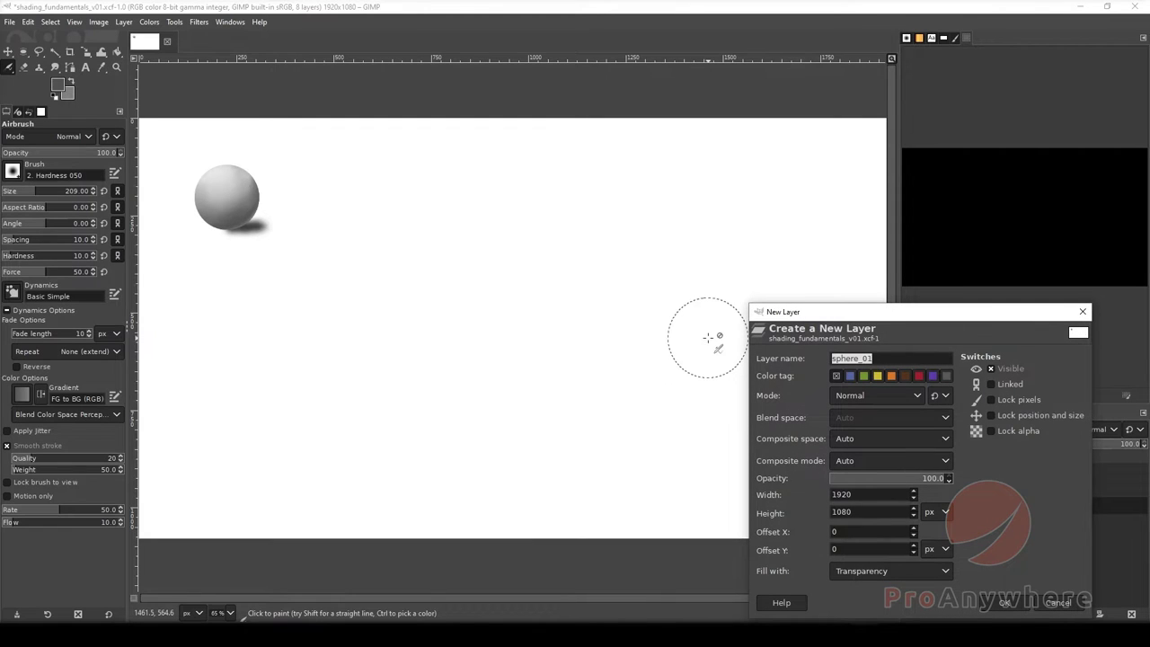
key("Home")
type("cube")
key("Return")
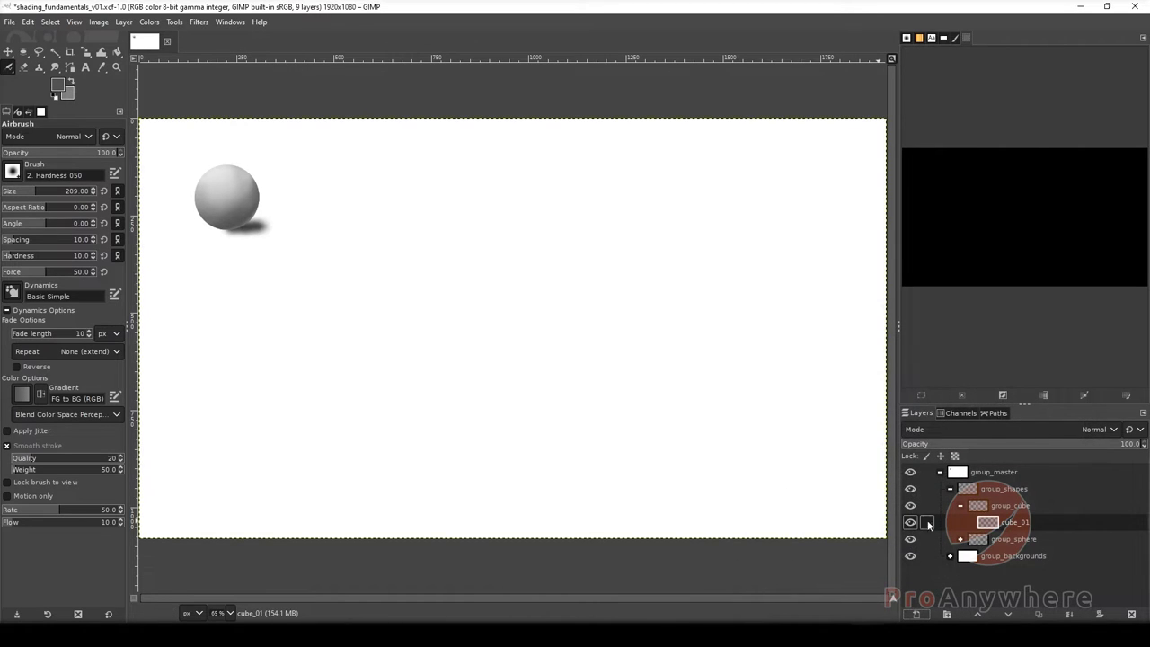
Try test airbrush strokes around the sphere, compare by toggling cube_01, then undo them.
left_click(960, 539)
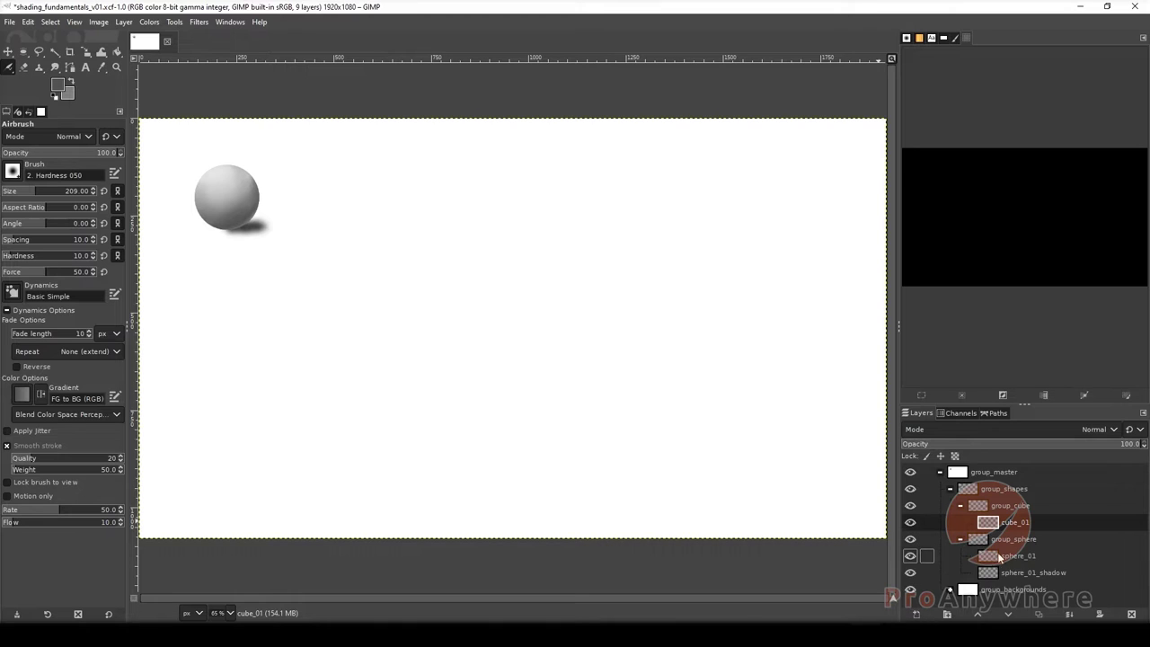
left_click(959, 538)
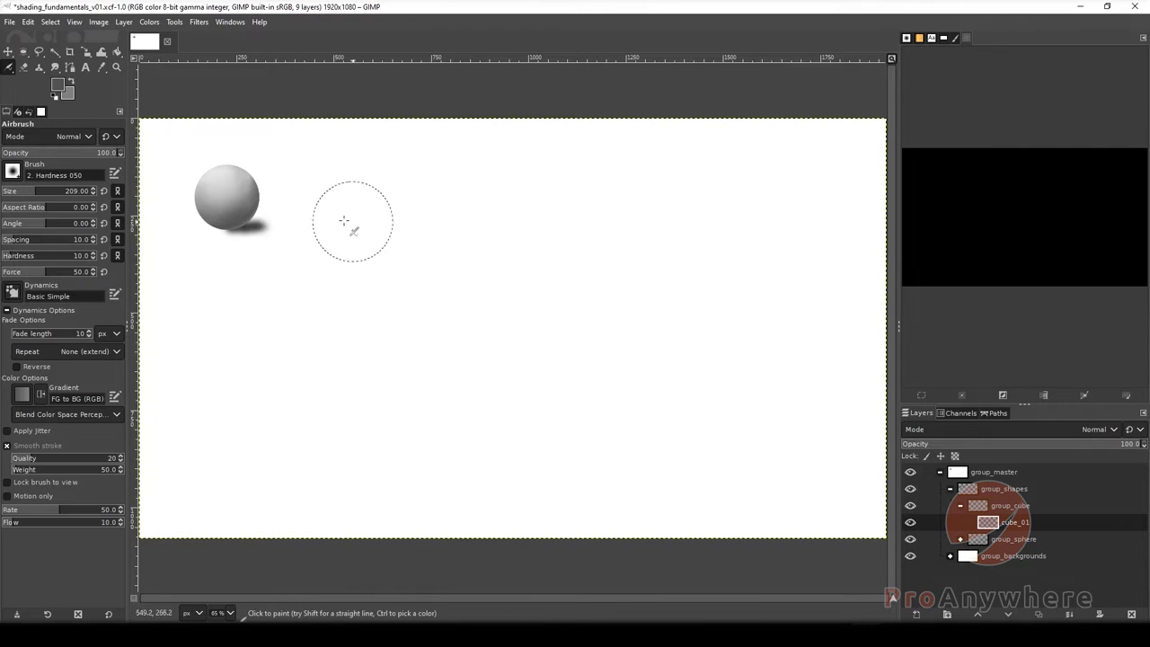
mouse_move(348, 223)
left_mouse_down()
mouse_move(197, 197)
mouse_move(162, 207)
mouse_move(219, 180)
mouse_move(274, 229)
left_mouse_up()
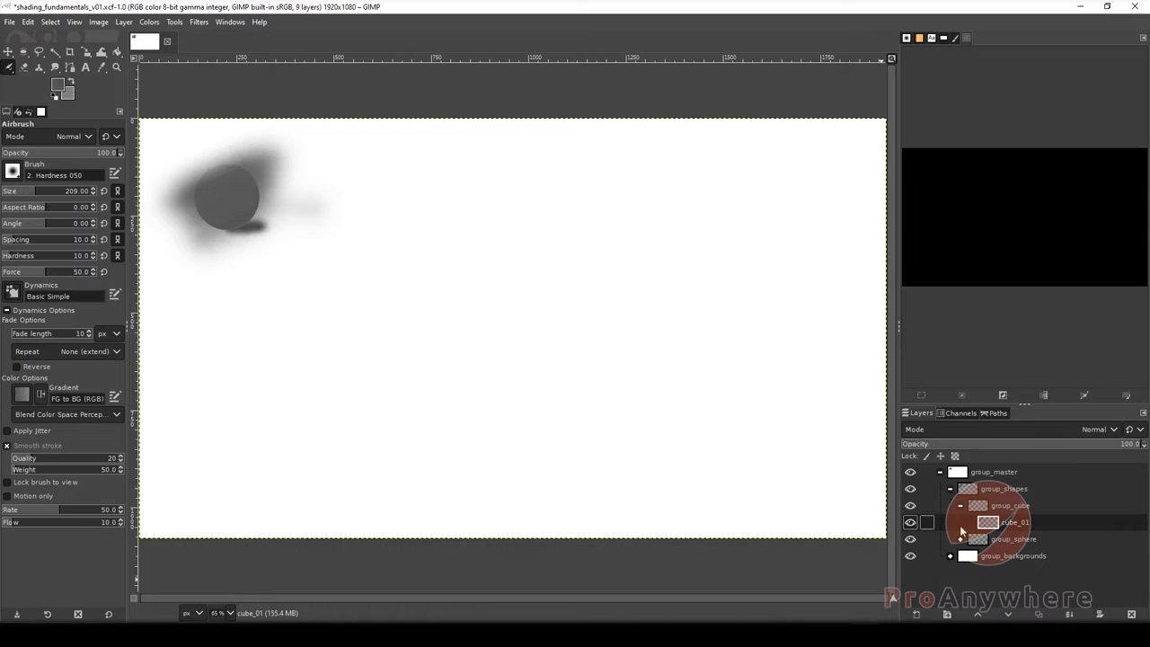
left_click(910, 524)
left_click(912, 525)
left_click(910, 524)
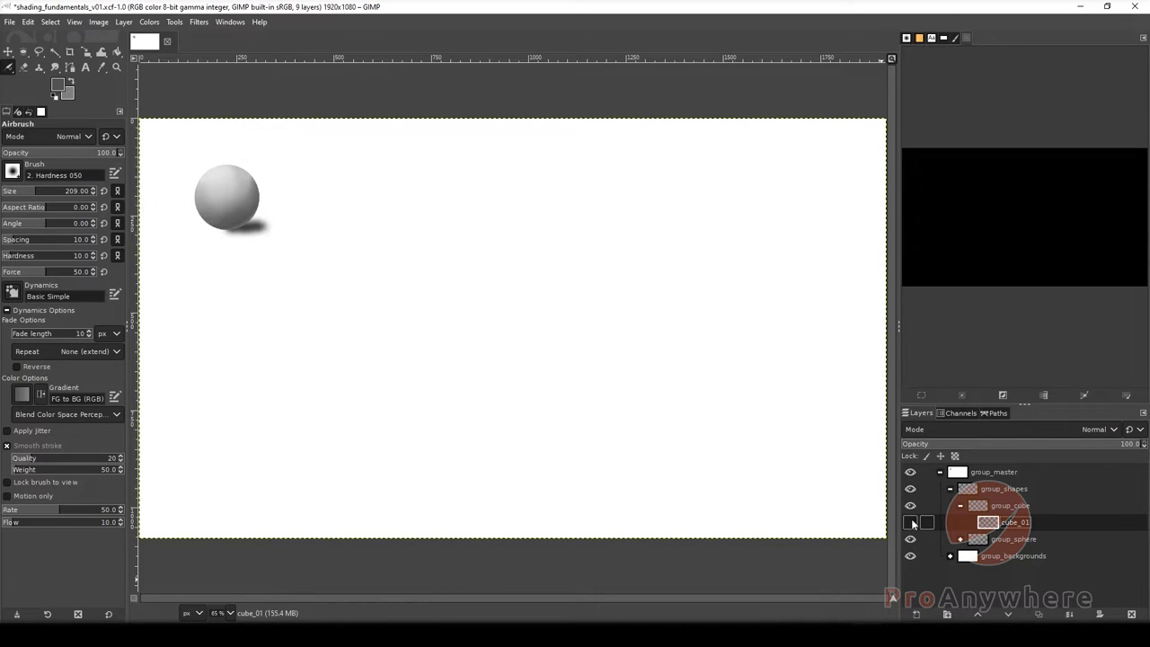
left_click(912, 525)
key("ctrl+z")
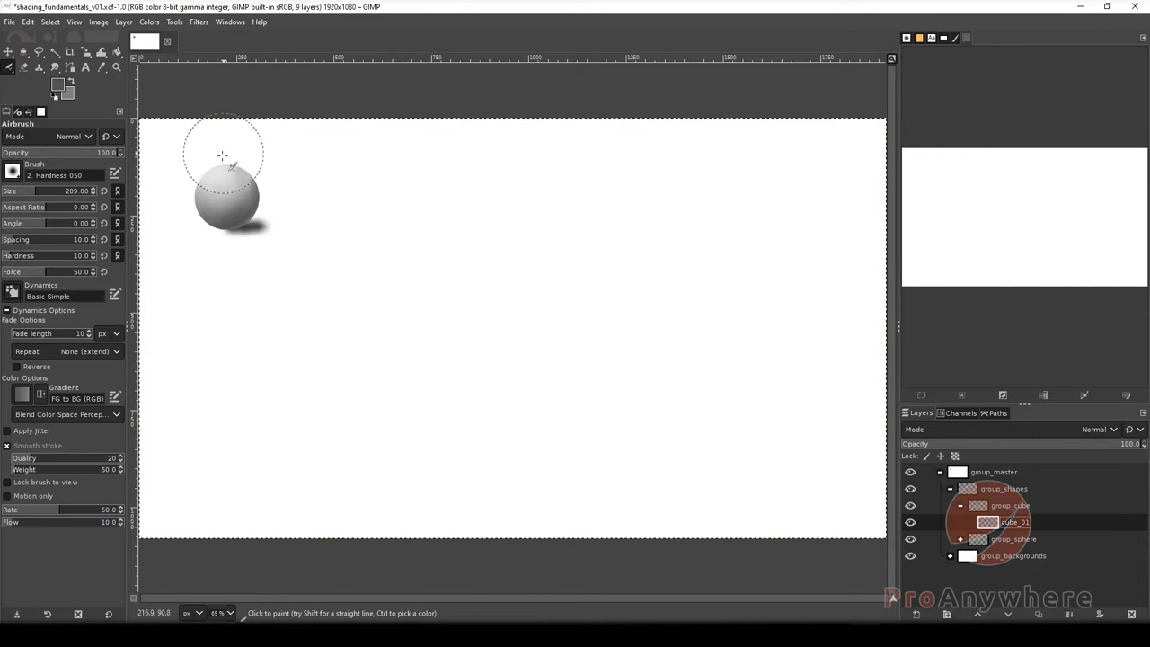
Place a horizontal guide at 306 px, level with the sphere's base, replacing a misplaced one.
left_click(248, 210)
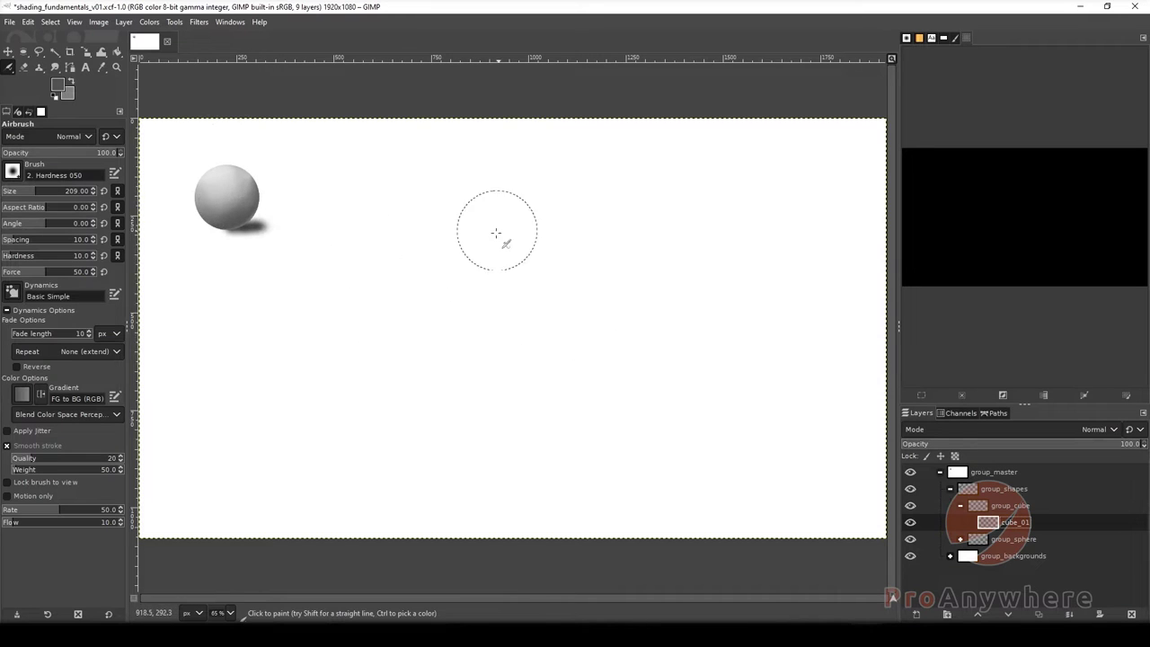
left_click_drag(404, 58, 377, 237)
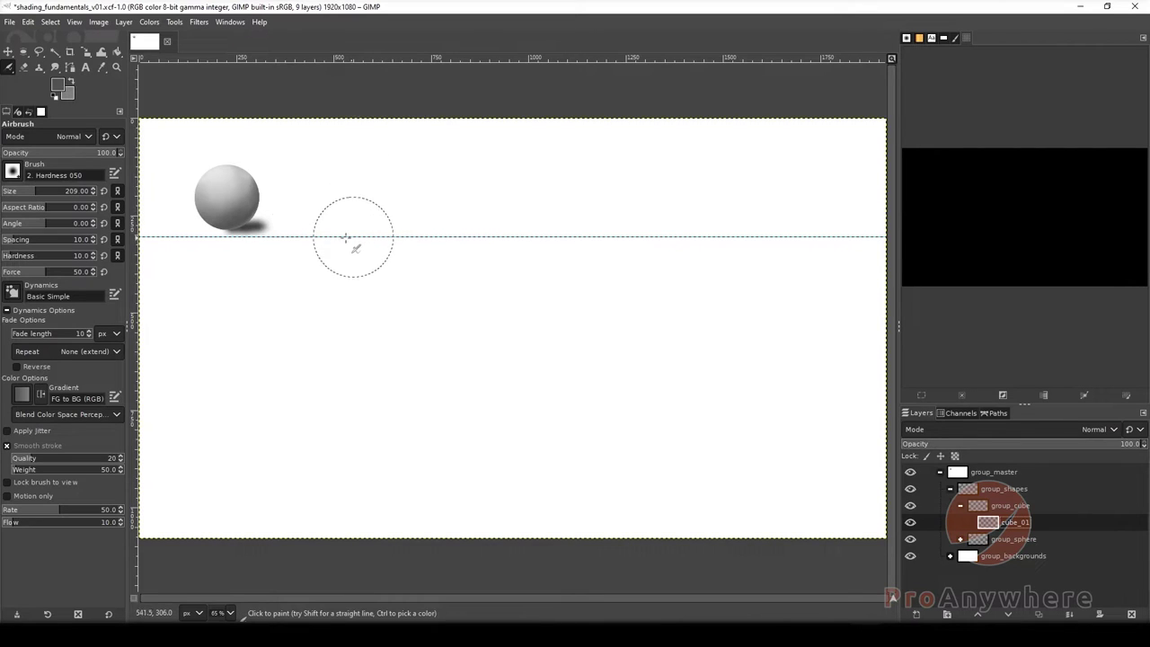
left_click(8, 51)
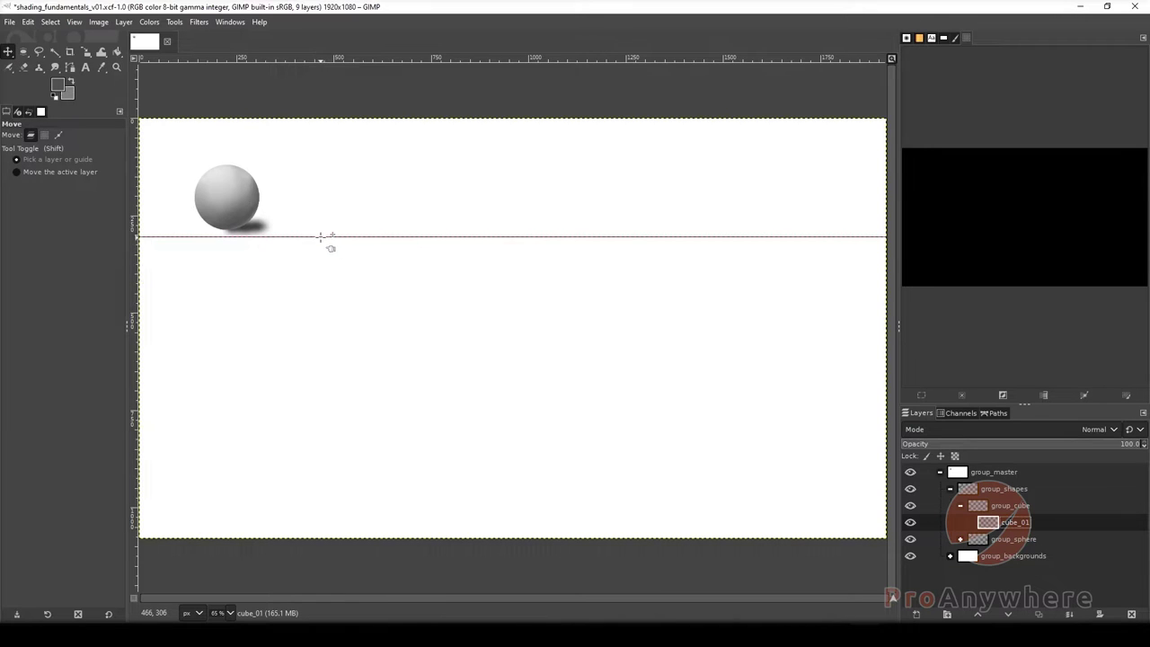
left_click_drag(320, 236, 329, 63)
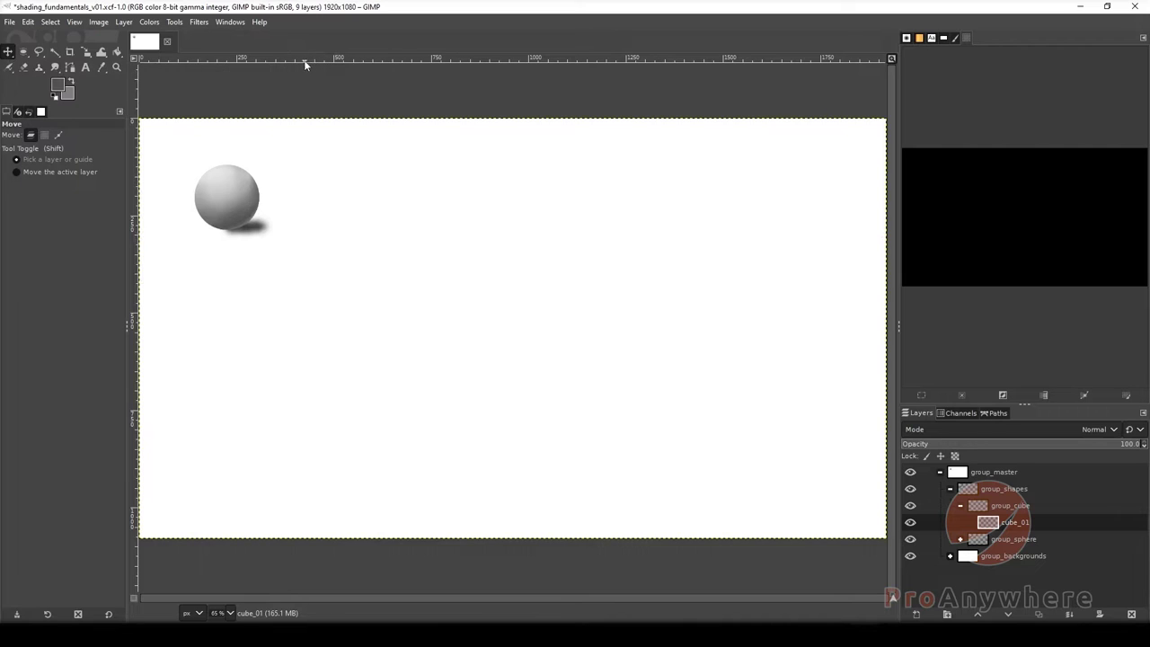
left_click_drag(304, 63, 300, 236)
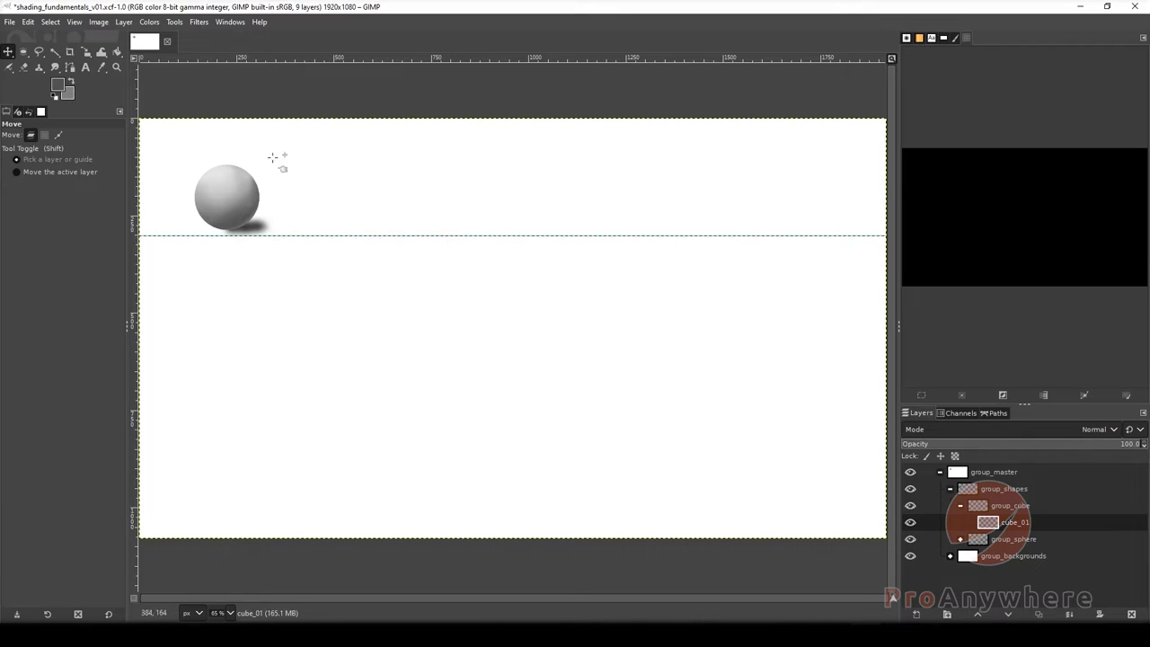
Add a horizontal guide level with the sphere's top, then clear a trial rectangle selection.
left_click(23, 54)
left_click(80, 54)
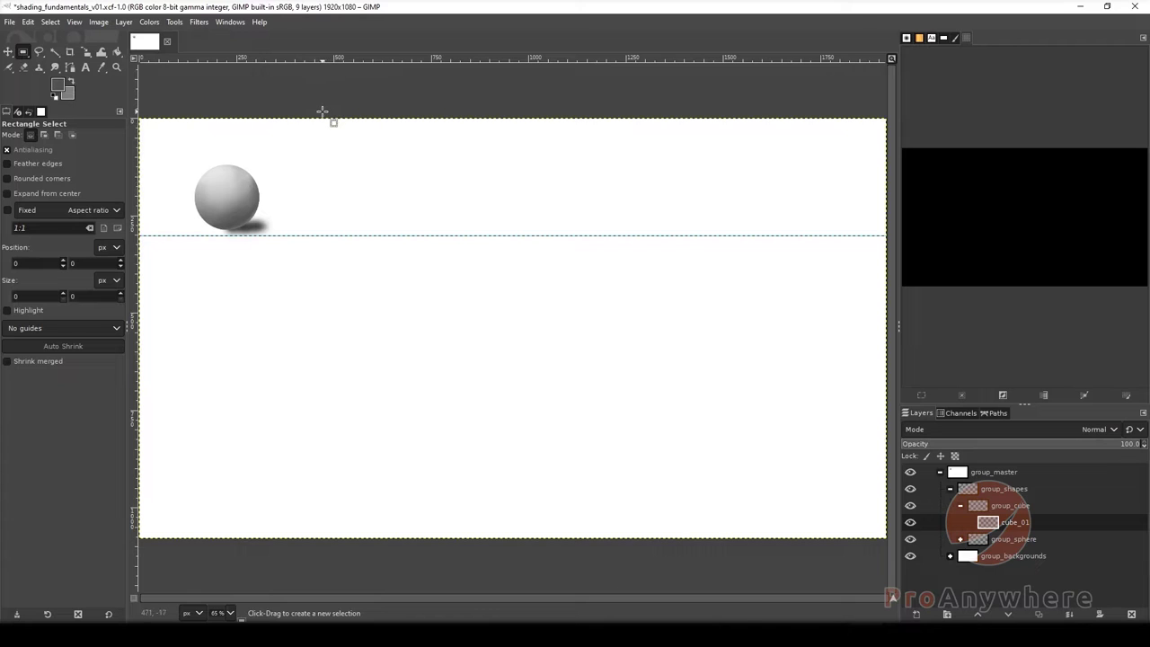
left_click_drag(329, 58, 336, 165)
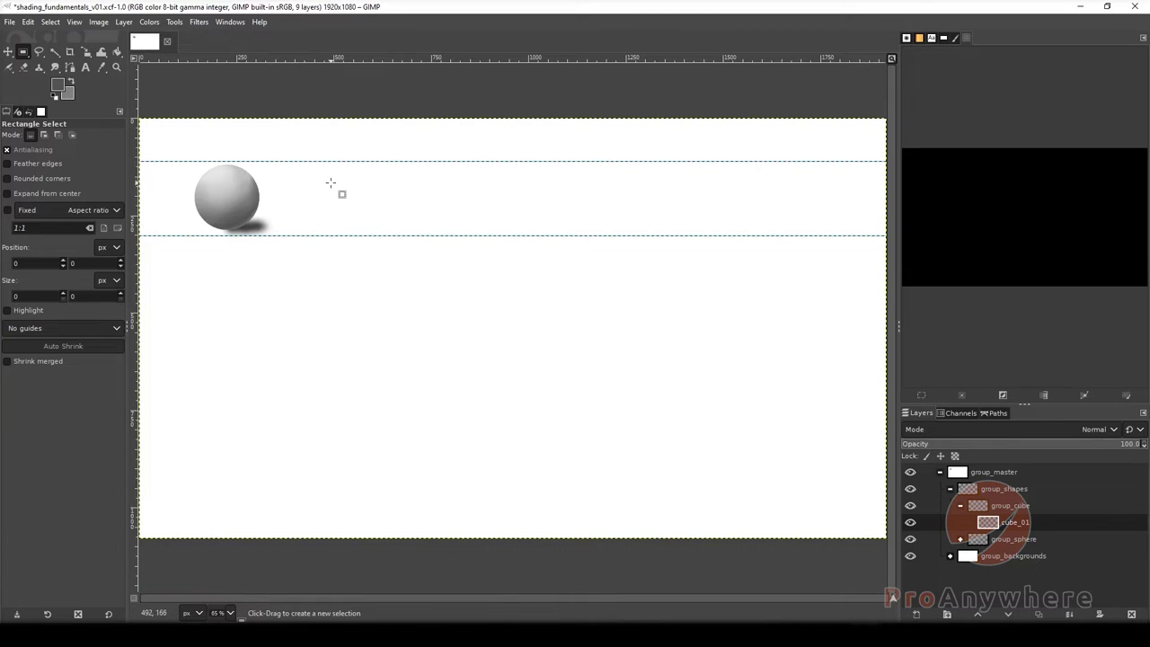
left_click_drag(329, 179, 378, 223)
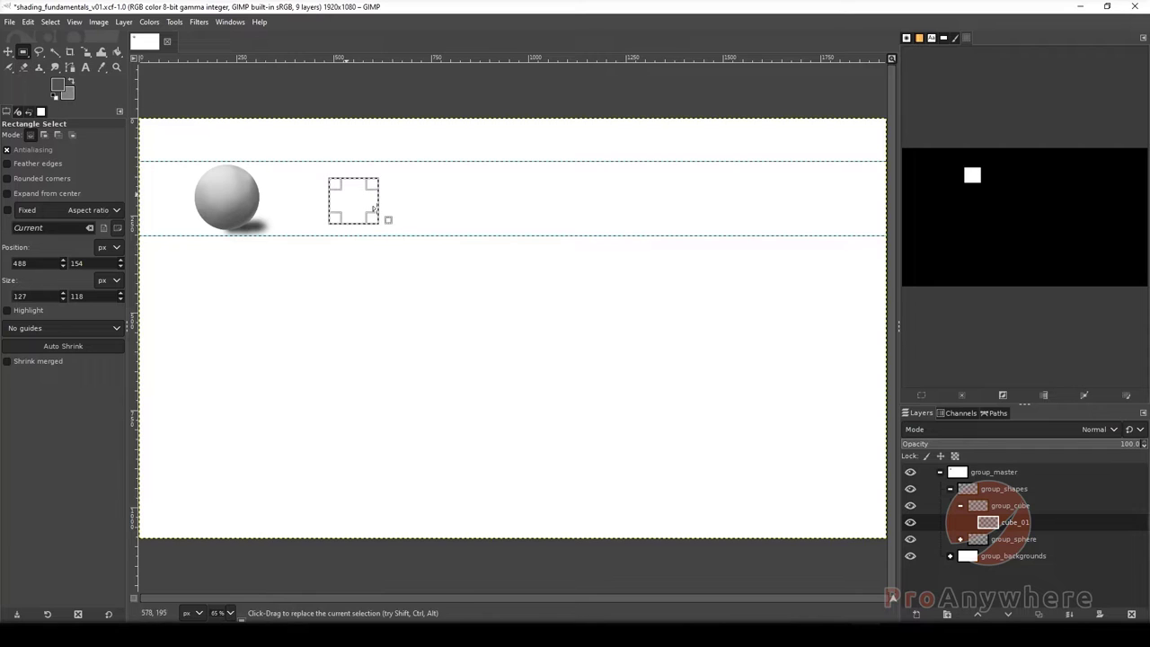
key("ctrl+shift")
left_click(371, 220)
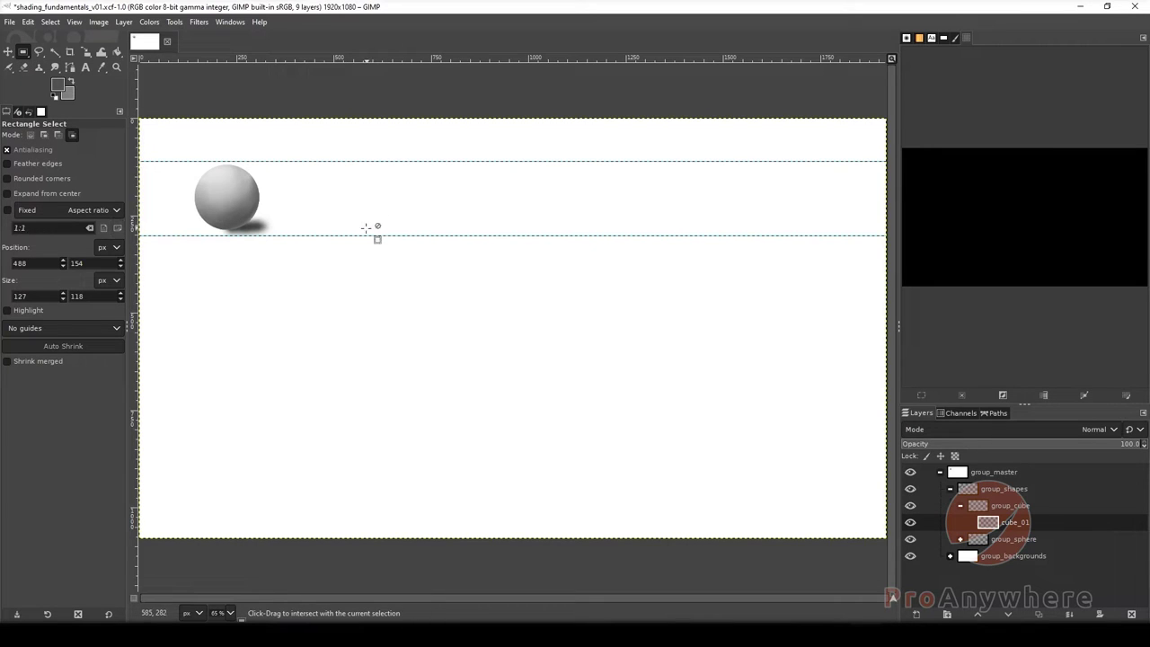
Choose the Free Select tool, leaving nothing selected.
left_click(50, 22)
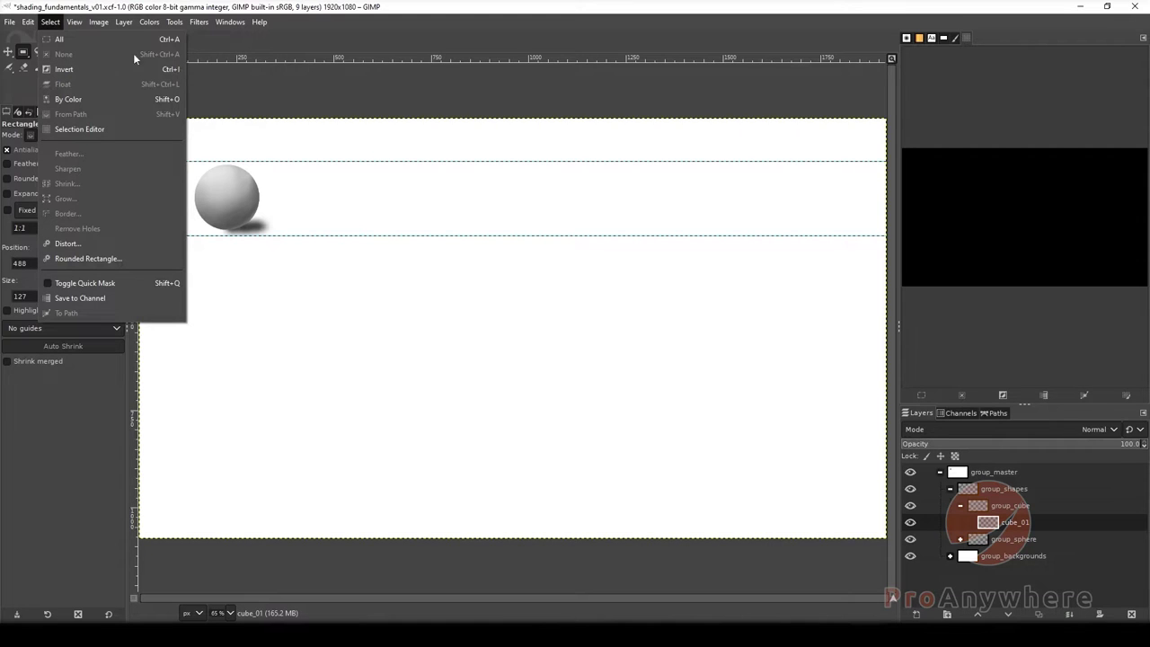
key("Escape")
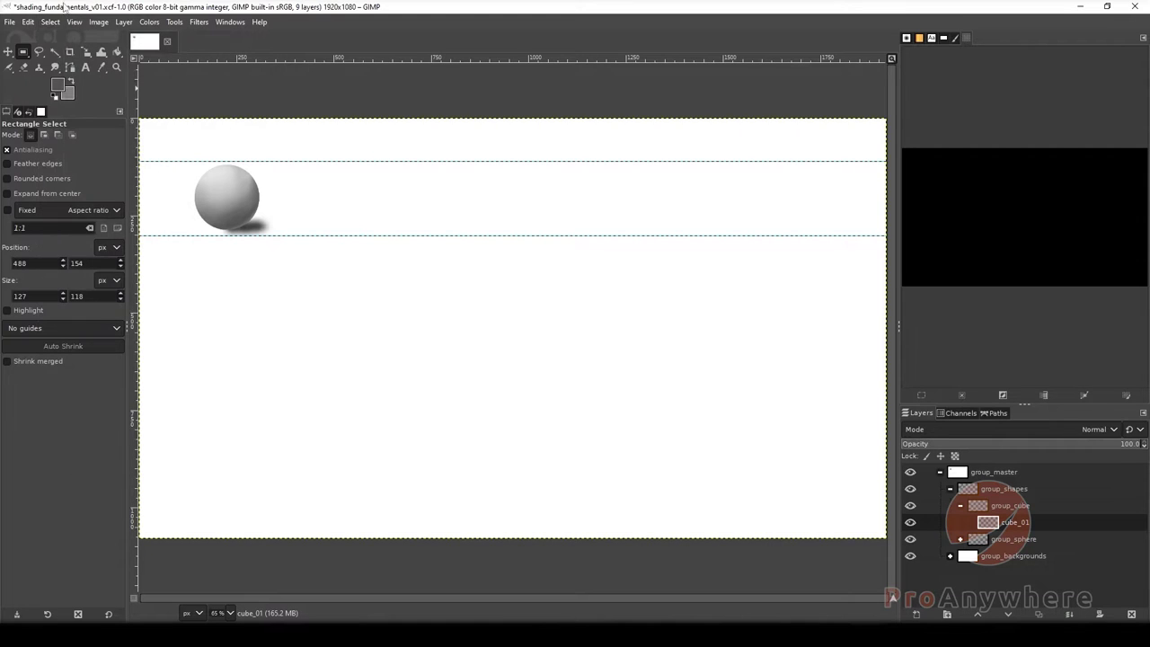
right_click(40, 54)
left_click(78, 53)
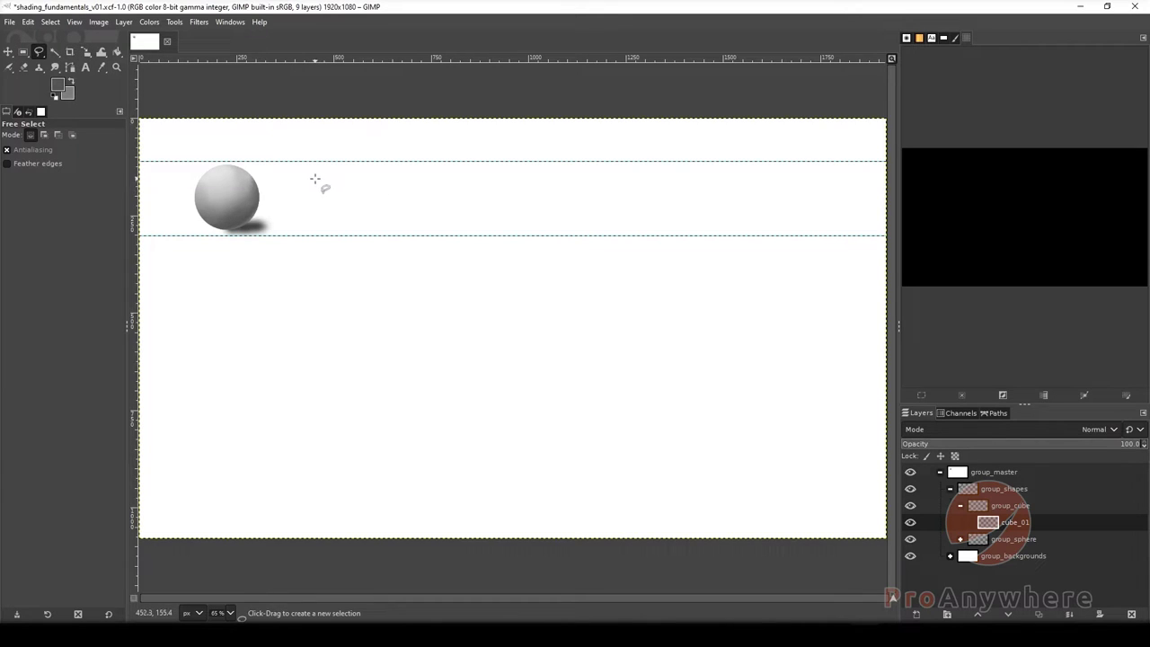
Discard a trial freehand selection made beside the sphere.
mouse_move(310, 176)
left_mouse_down()
mouse_move(306, 218)
mouse_move(326, 224)
mouse_move(397, 192)
mouse_move(436, 196)
mouse_move(432, 165)
mouse_move(311, 177)
left_mouse_up()
double_click(366, 196)
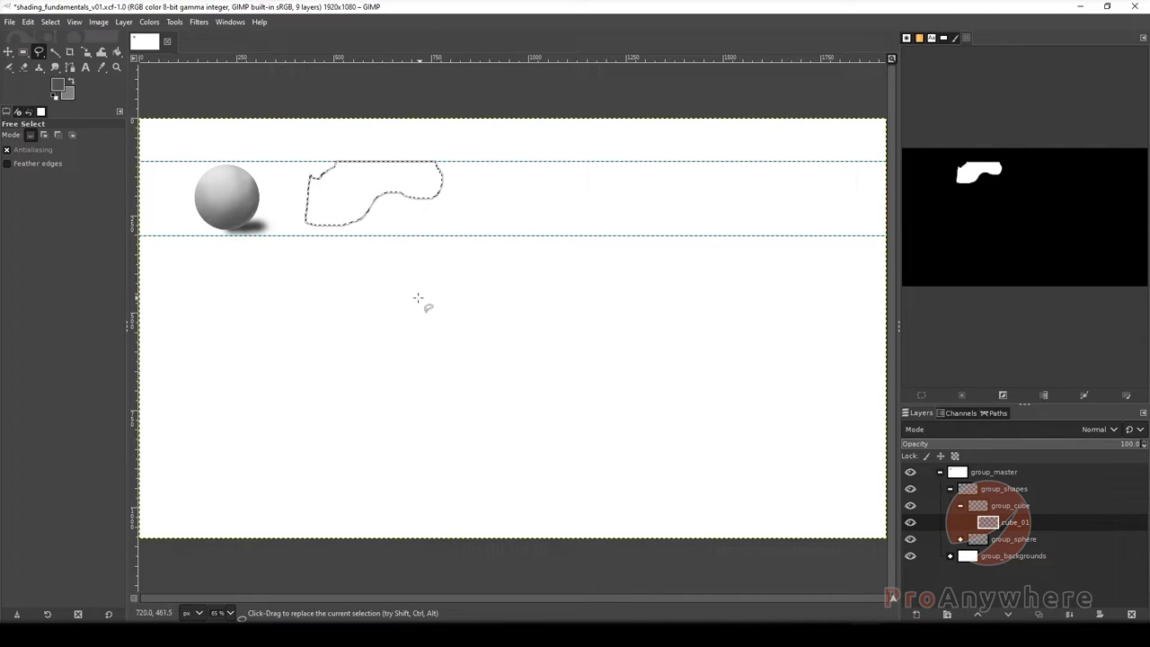
key("ctrl+shift+a")
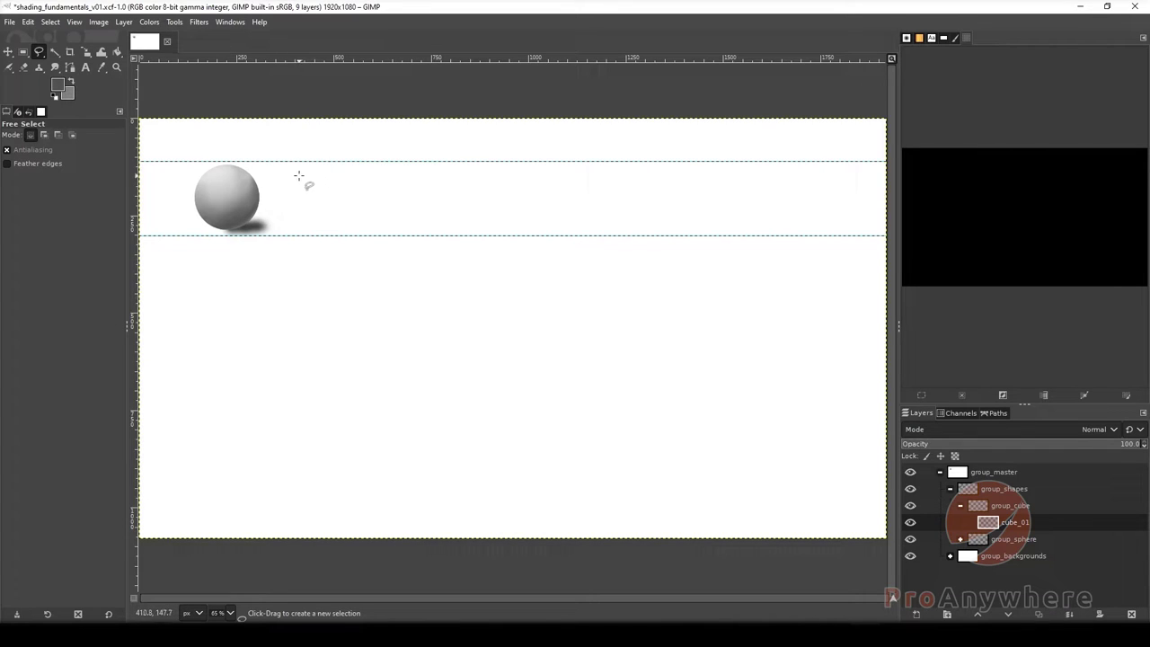
Outline a six-sided cube silhouette between the two guides, right of the sphere.
left_click_drag(296, 180, 294, 222)
left_click(295, 218)
left_click(326, 229)
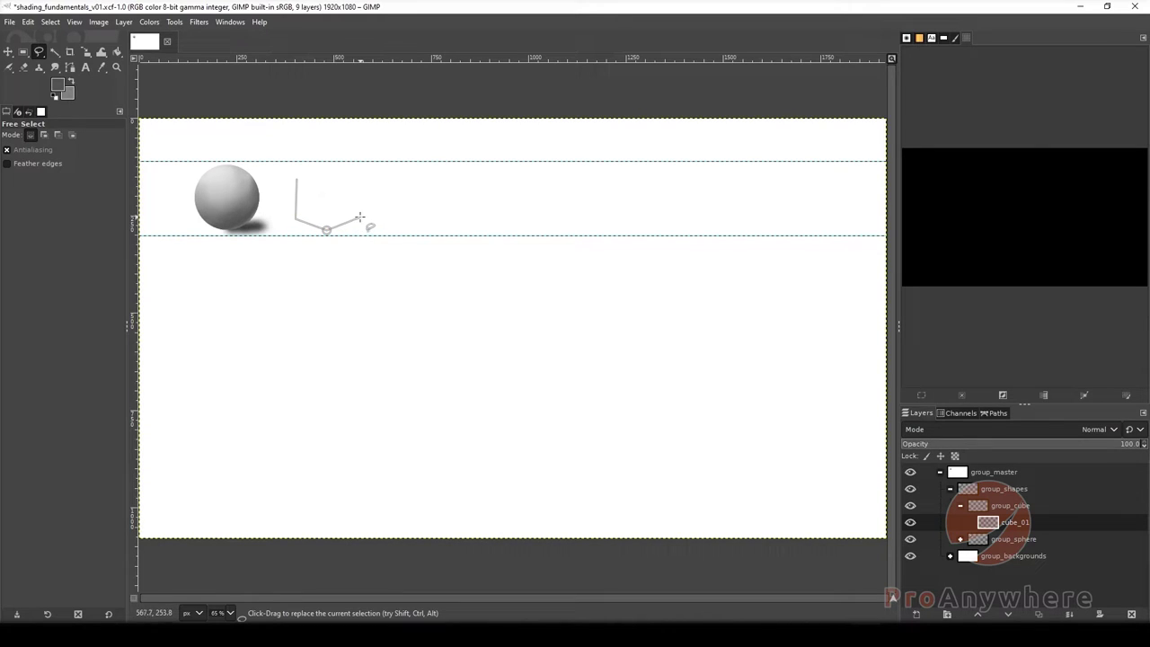
left_click(358, 218)
left_click(327, 168)
left_click(297, 180)
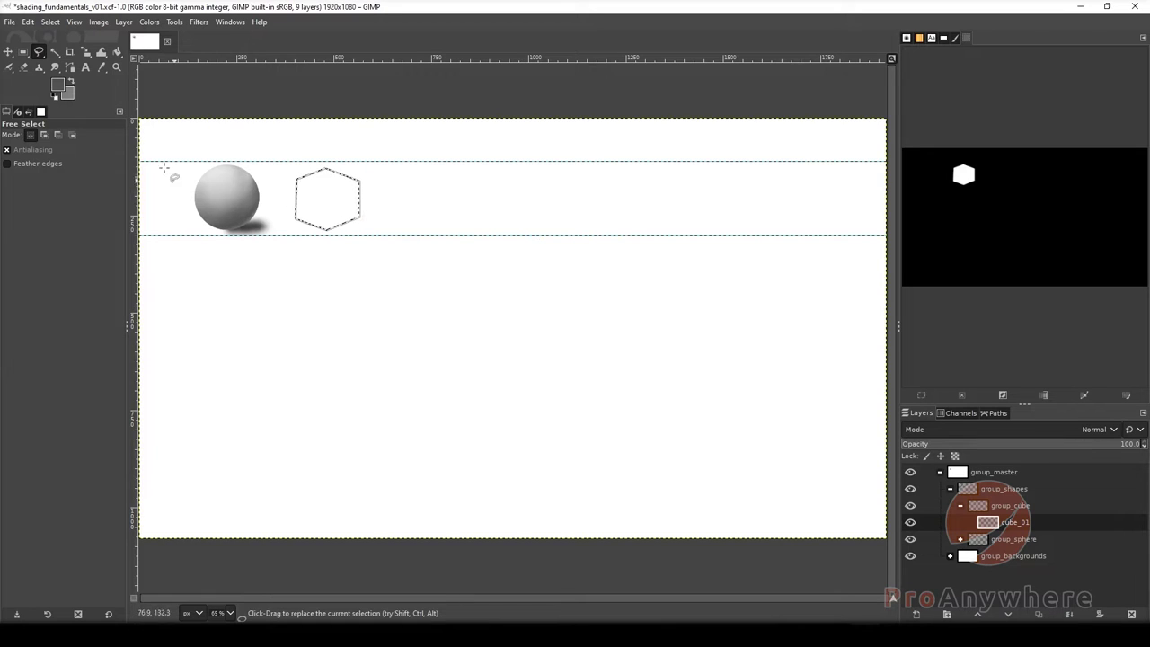
left_click(7, 68)
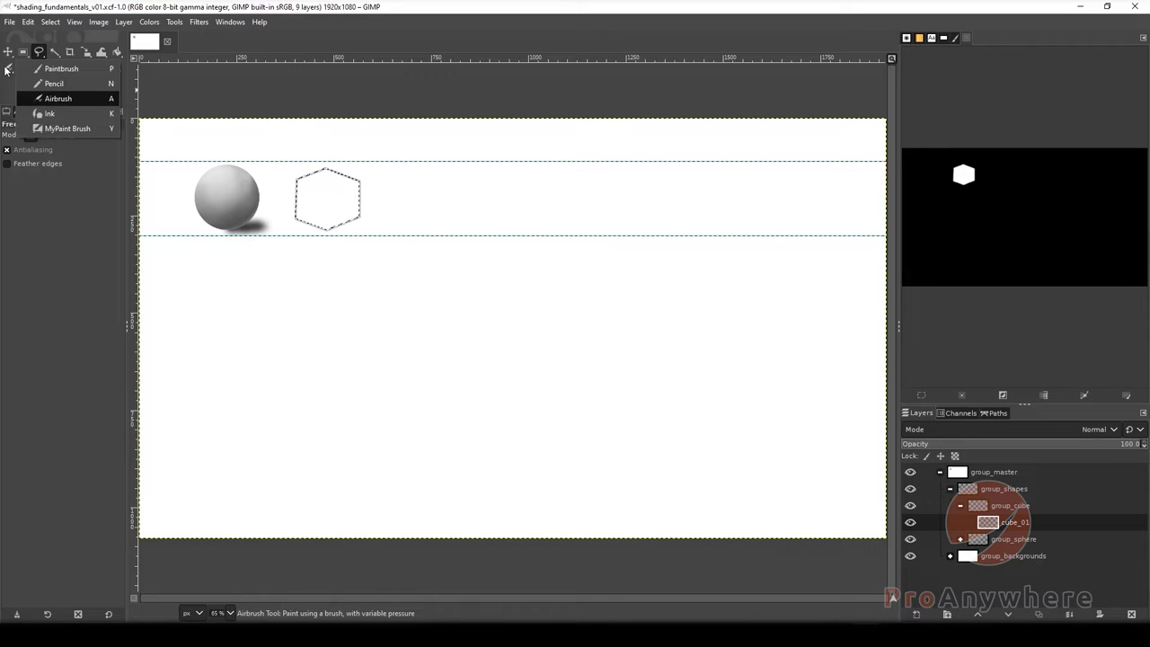
With the Paintbrush selected, set the foreground colour's lightness and chroma to 0.
left_click(59, 69)
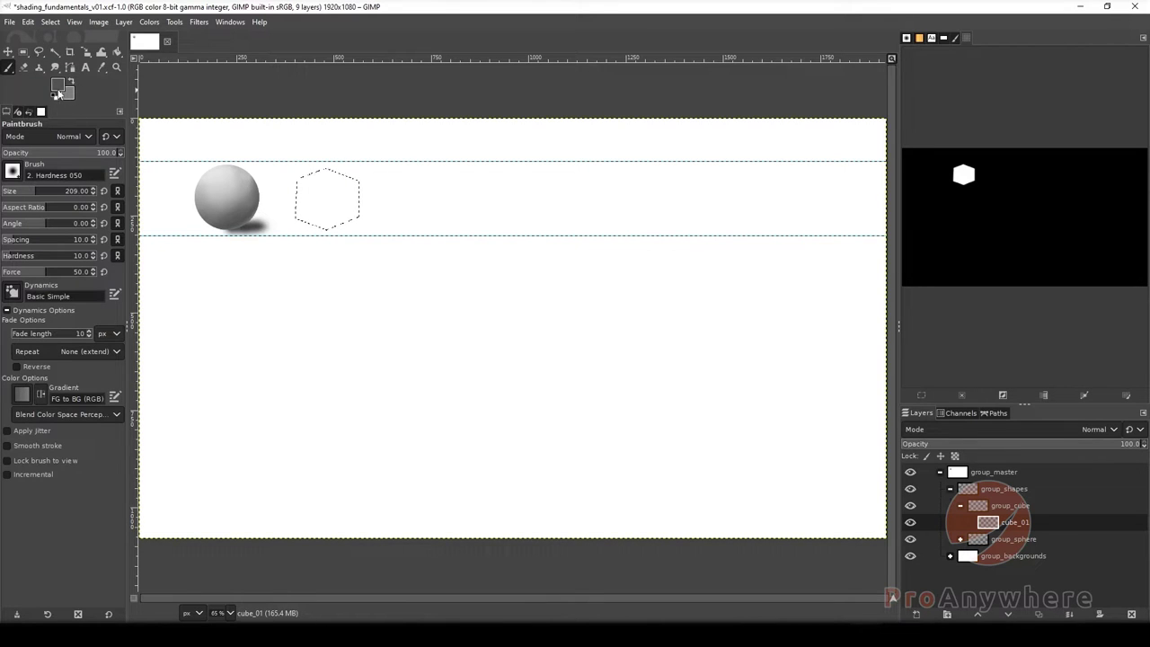
left_click(57, 83)
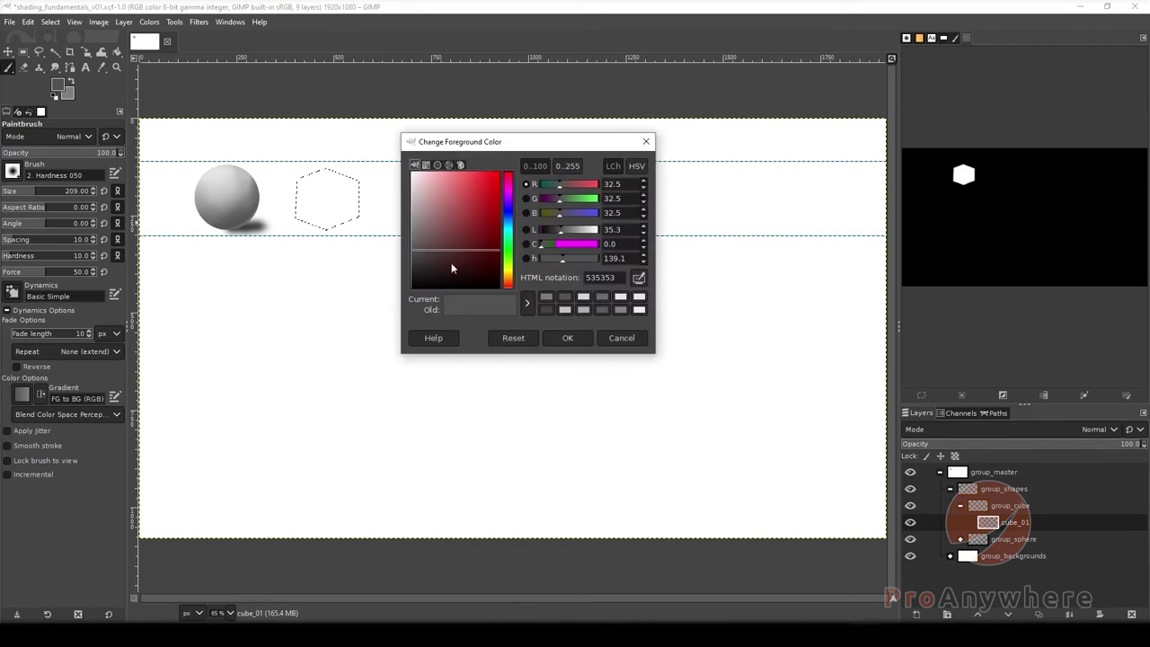
double_click(609, 230)
type("0")
key("Return")
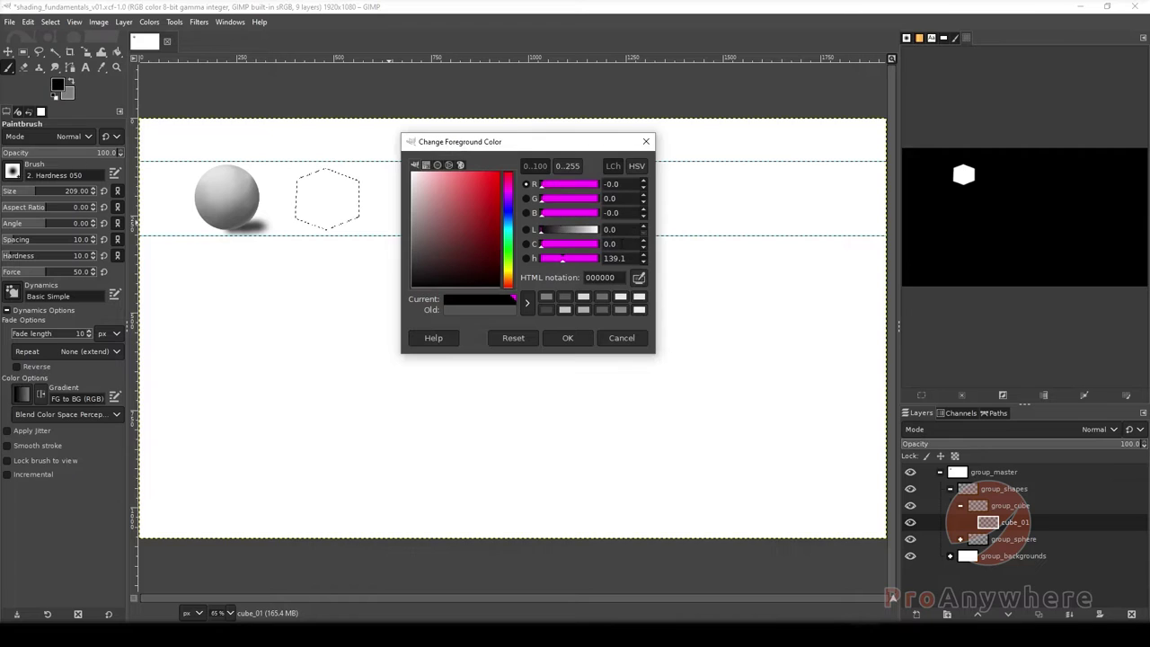
key("Tab")
type("0")
key("Return")
Set the HSV value to 50 for a 808080 grey and confirm it.
left_click(636, 166)
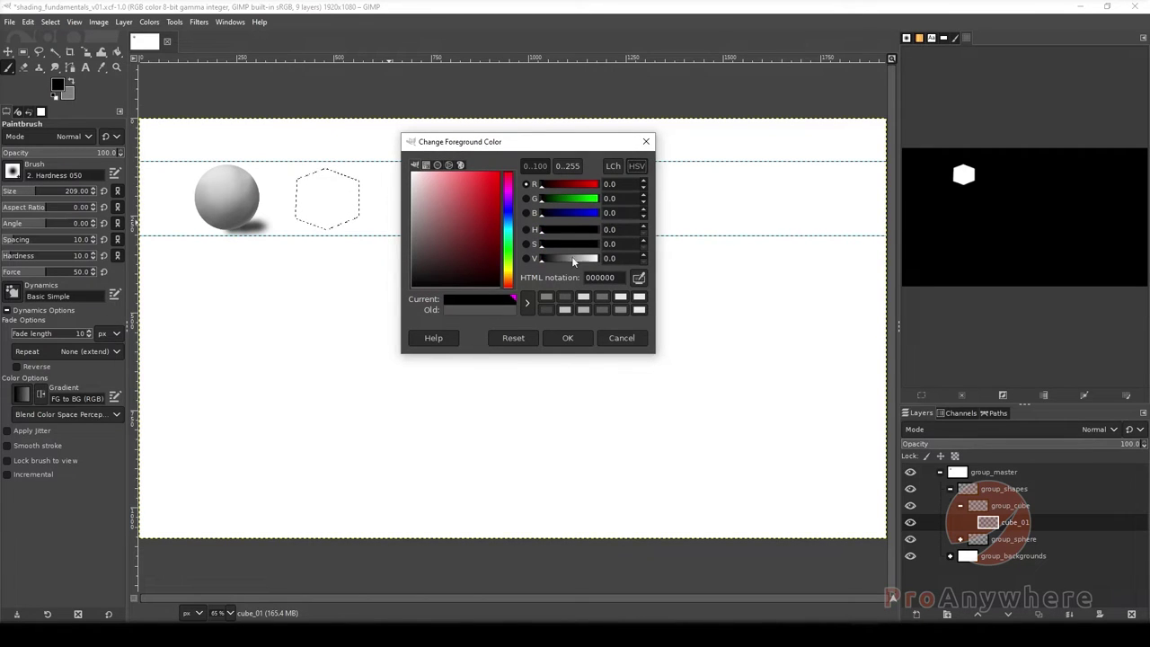
left_click_drag(546, 258, 578, 260)
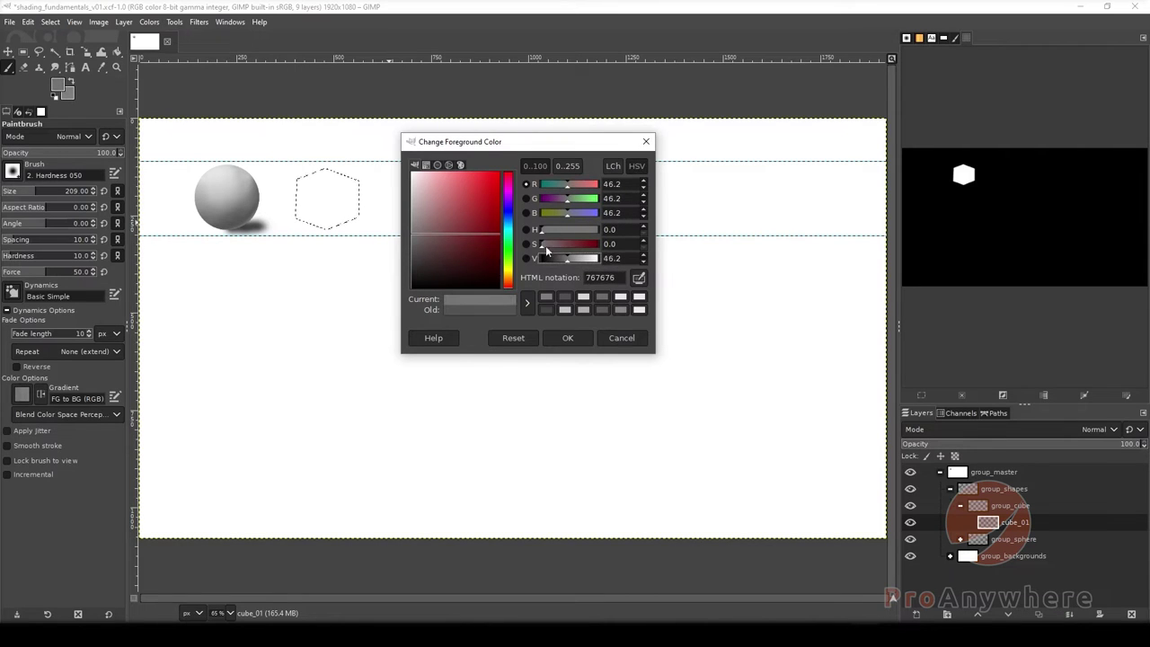
triple_click(601, 262)
type("50")
key("Return")
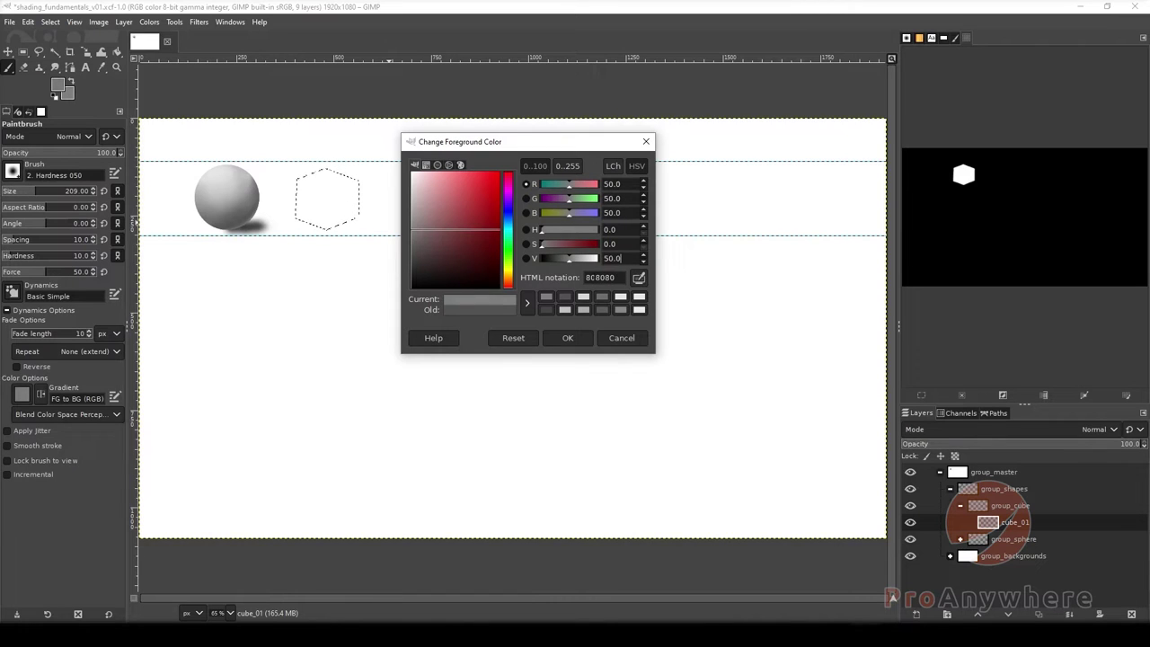
left_click(567, 339)
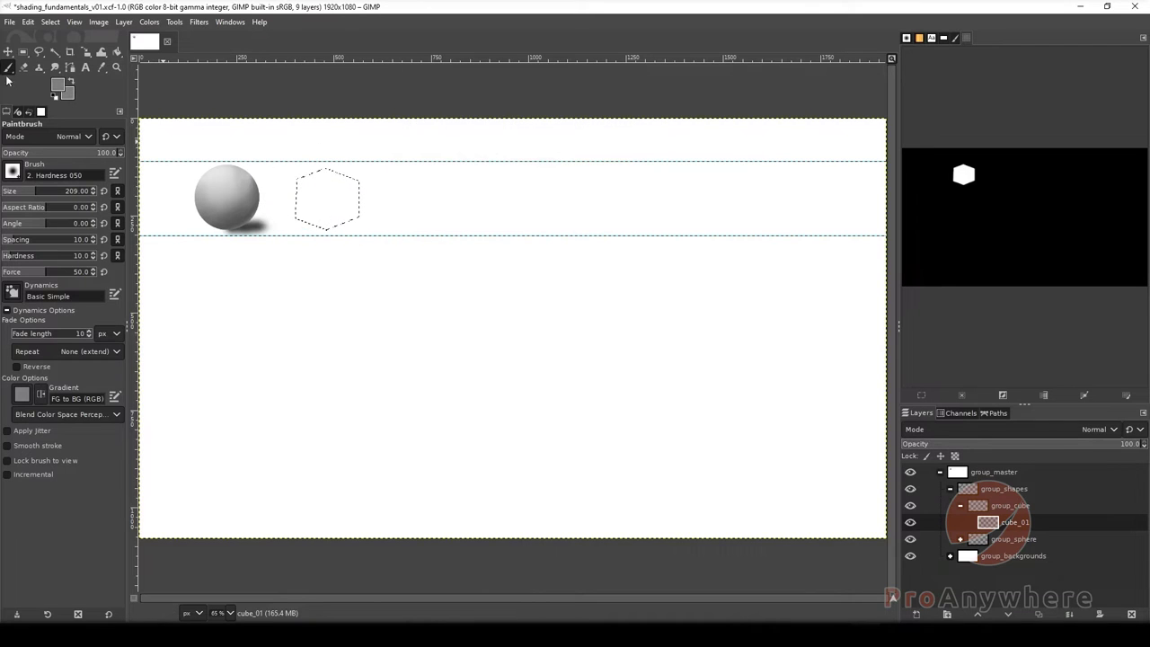
Paint the hexagon solid mid grey with a 100-hardness brush, then start a replace-mode polygon selection.
left_click_drag(35, 251, 102, 255)
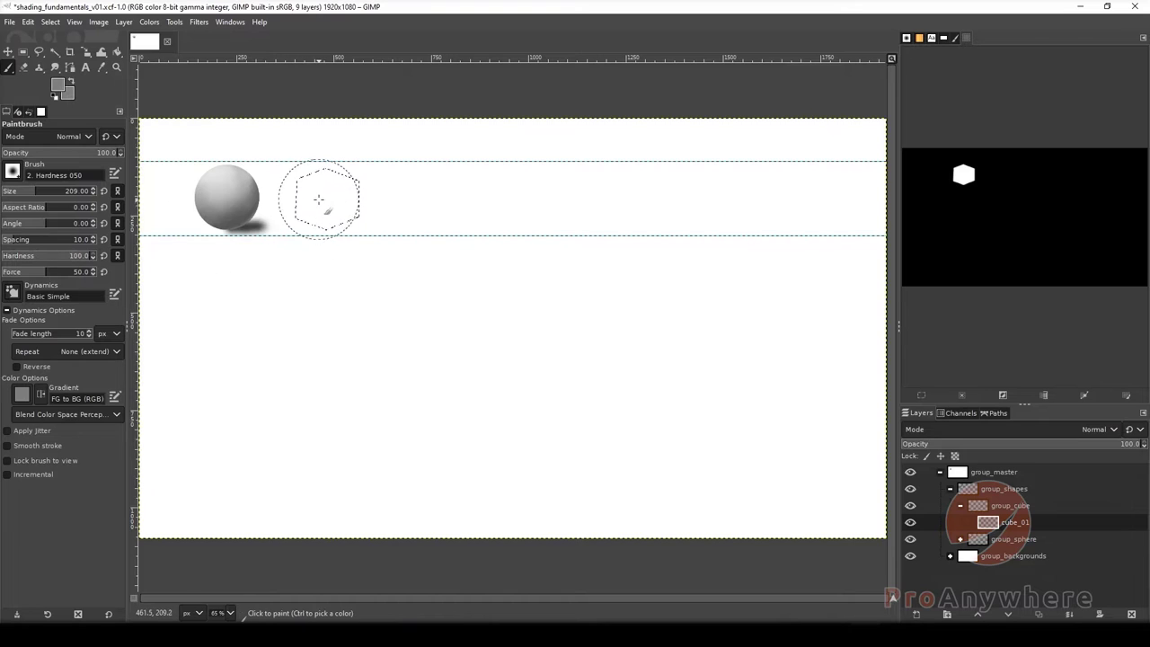
left_click_drag(315, 198, 333, 223)
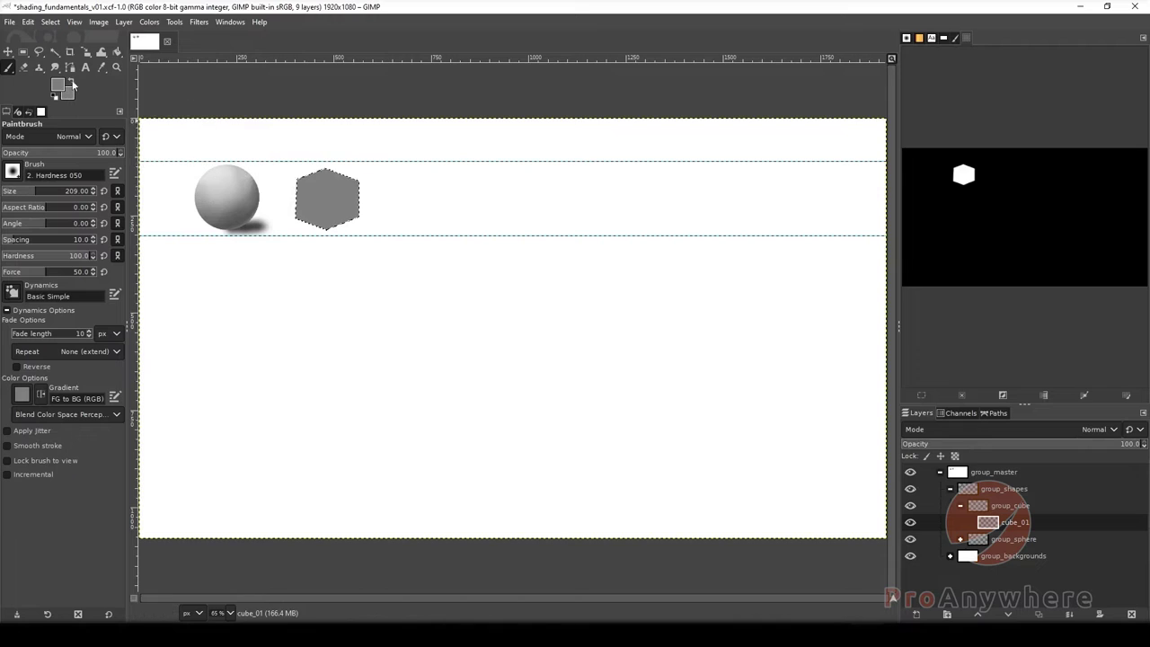
left_click(39, 52)
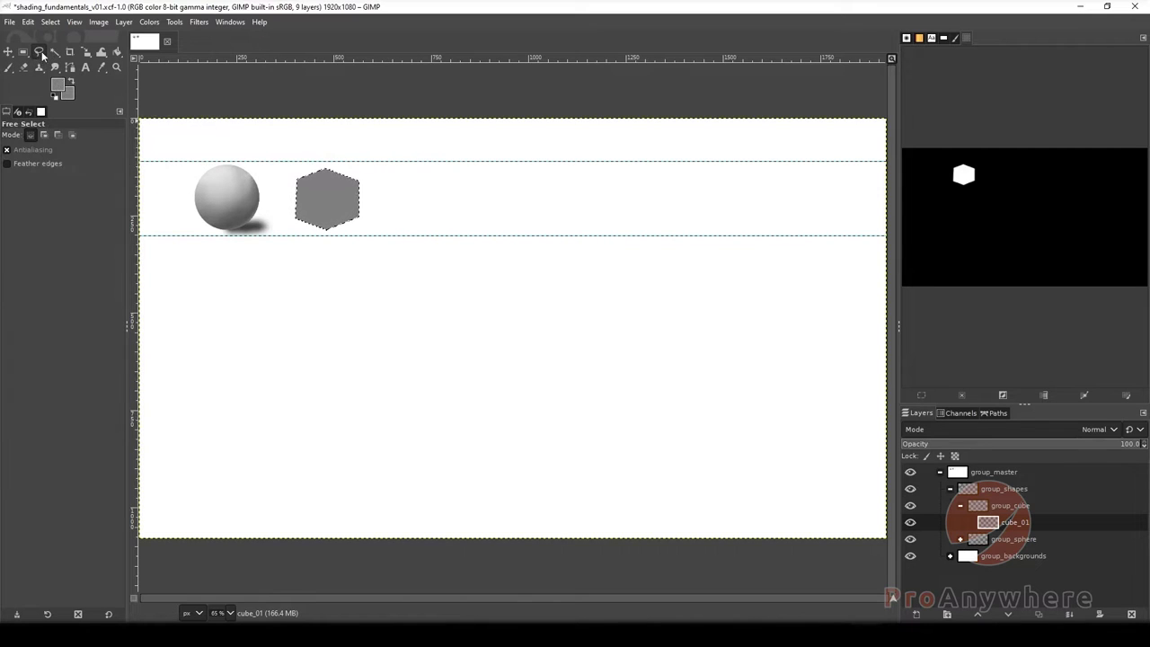
left_click(43, 136)
left_click(30, 135)
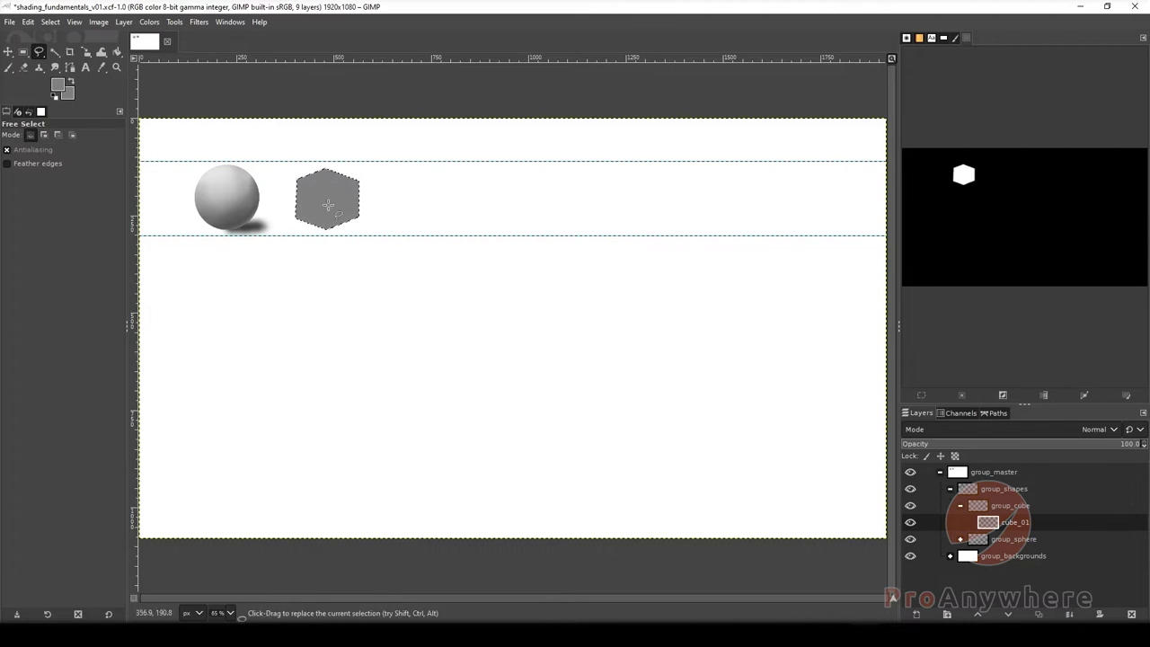
left_click(408, 190)
left_click(406, 216)
left_click(443, 222)
left_click(444, 194)
left_click(409, 190)
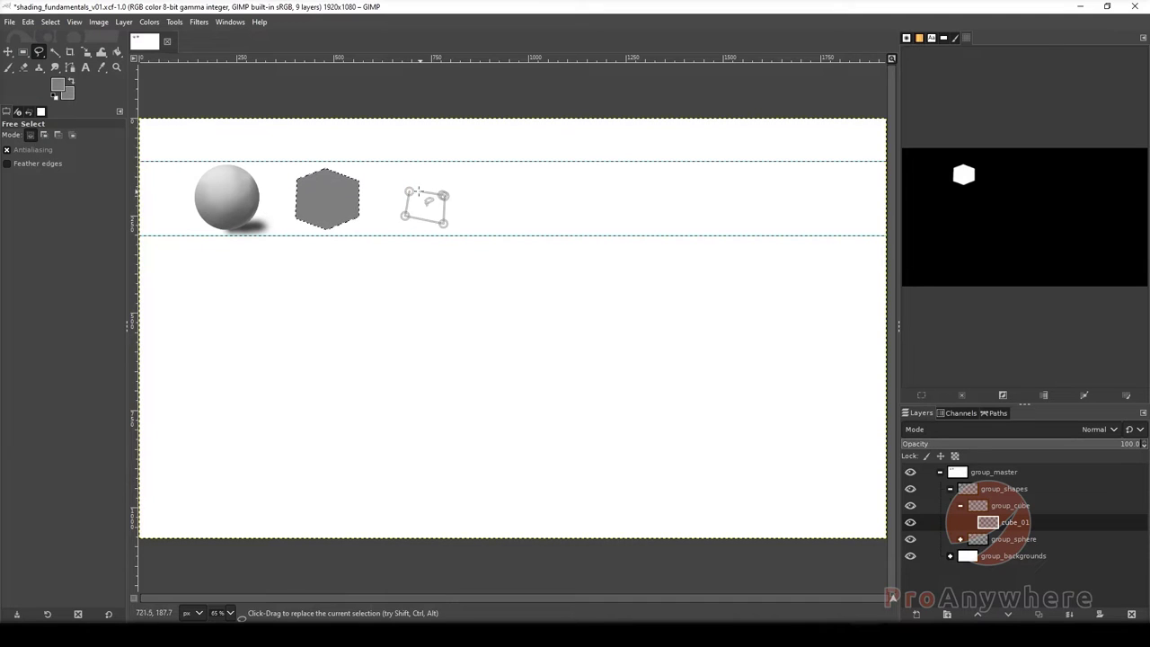
key("Return")
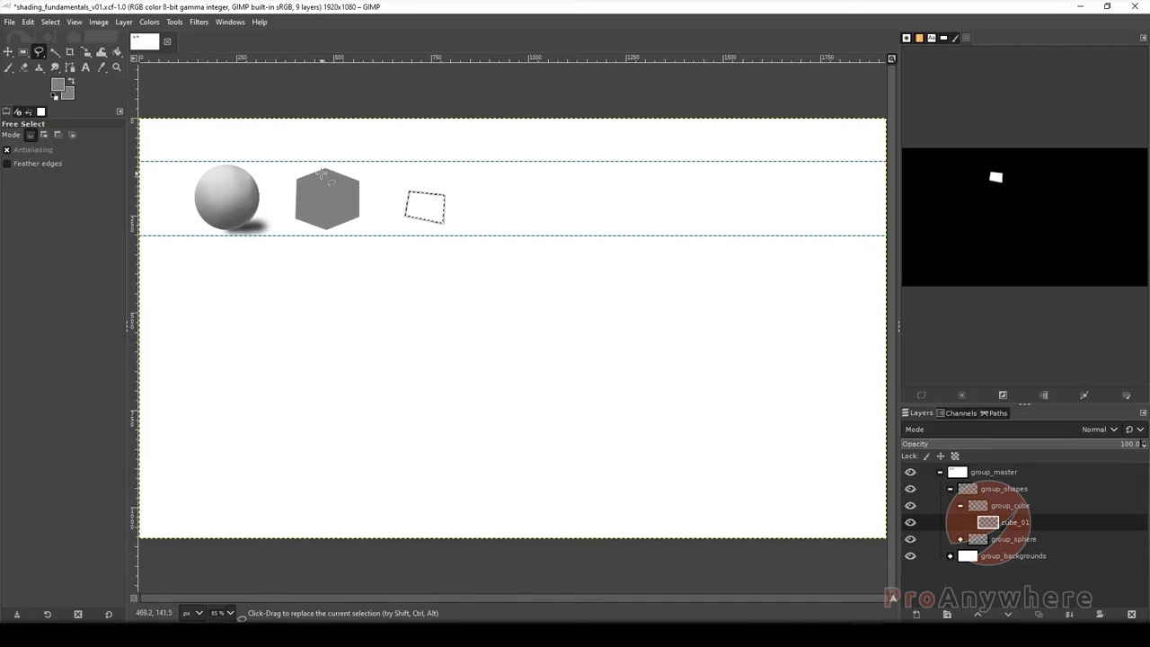
key("ctrl+z")
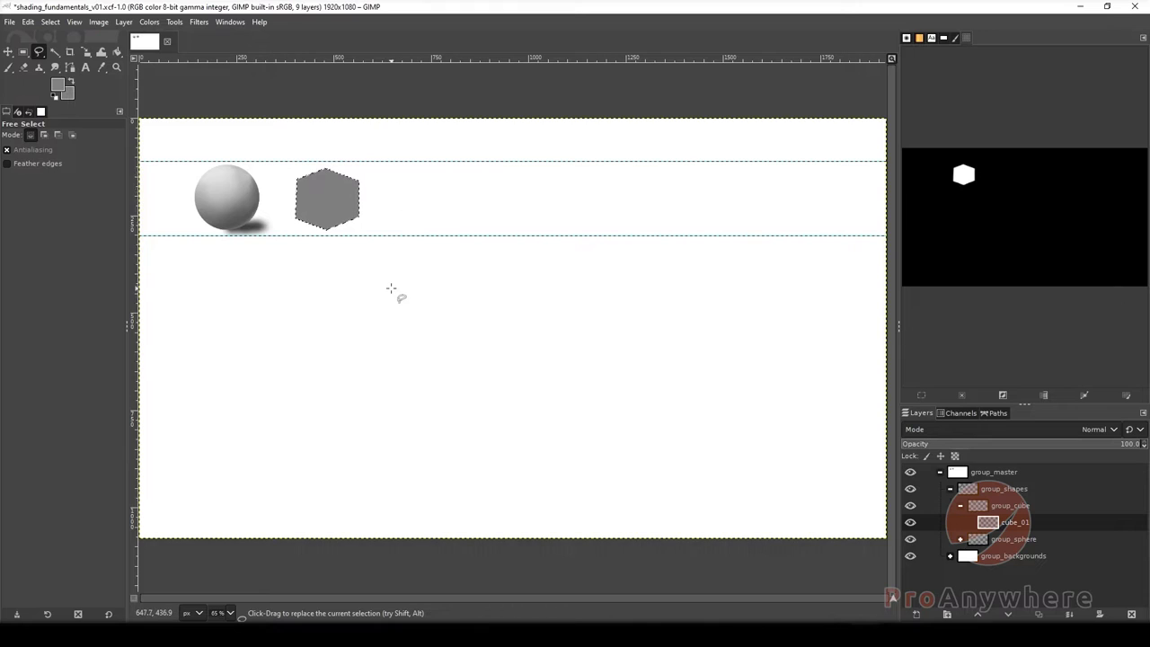
left_click(44, 136)
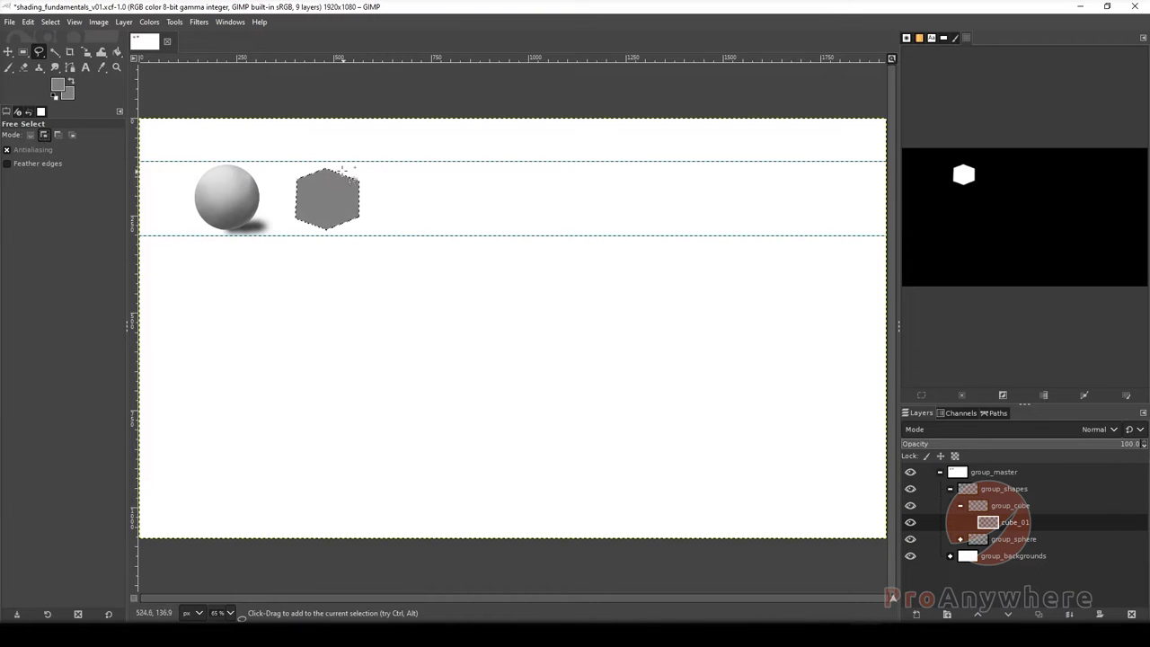
left_click(374, 173)
left_click(384, 206)
left_click(398, 198)
left_click(397, 180)
left_click(383, 170)
left_click(373, 170)
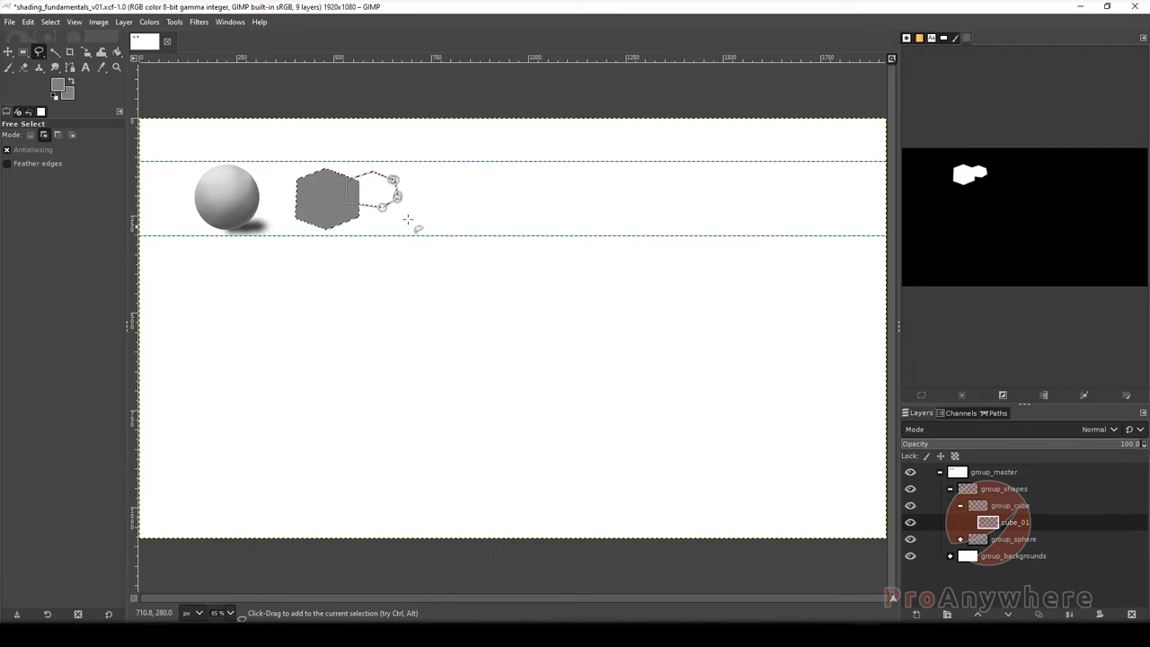
key("Return")
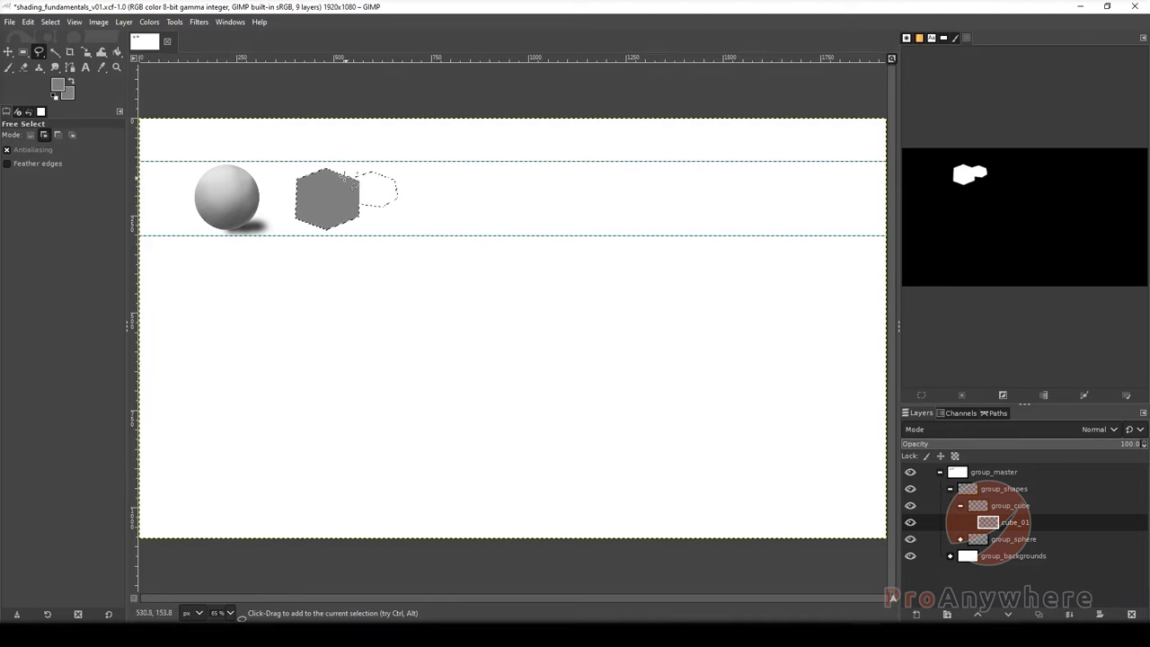
left_click(475, 184)
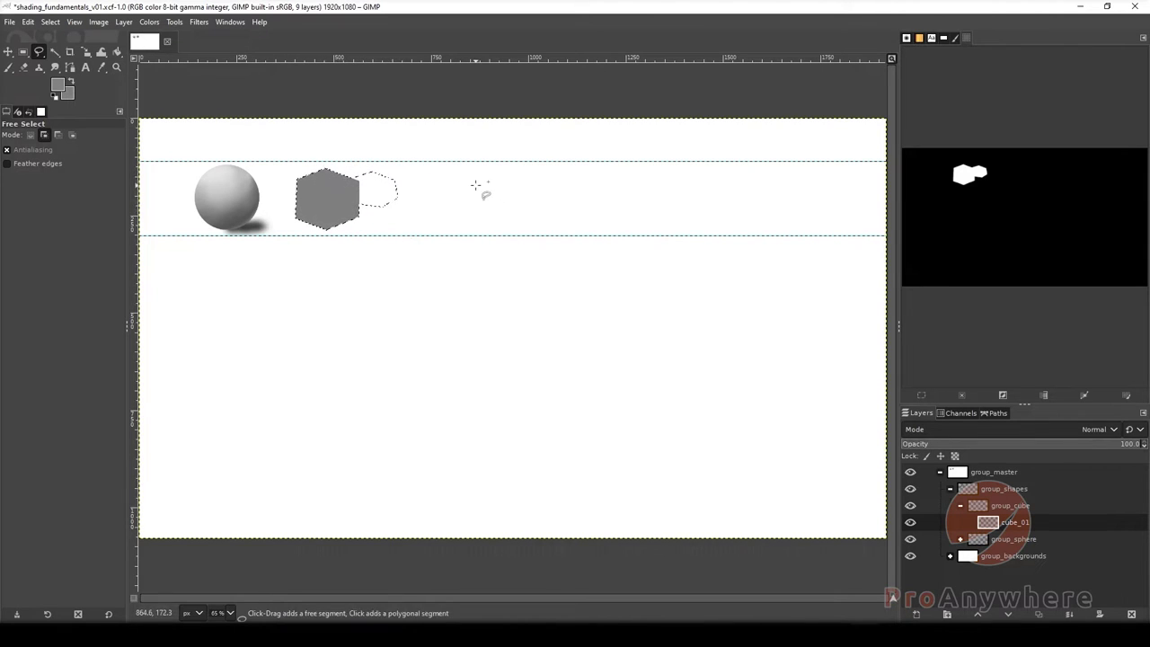
left_click(468, 211)
left_click(494, 220)
left_click(536, 209)
left_click(542, 183)
left_click(508, 173)
left_click(475, 185)
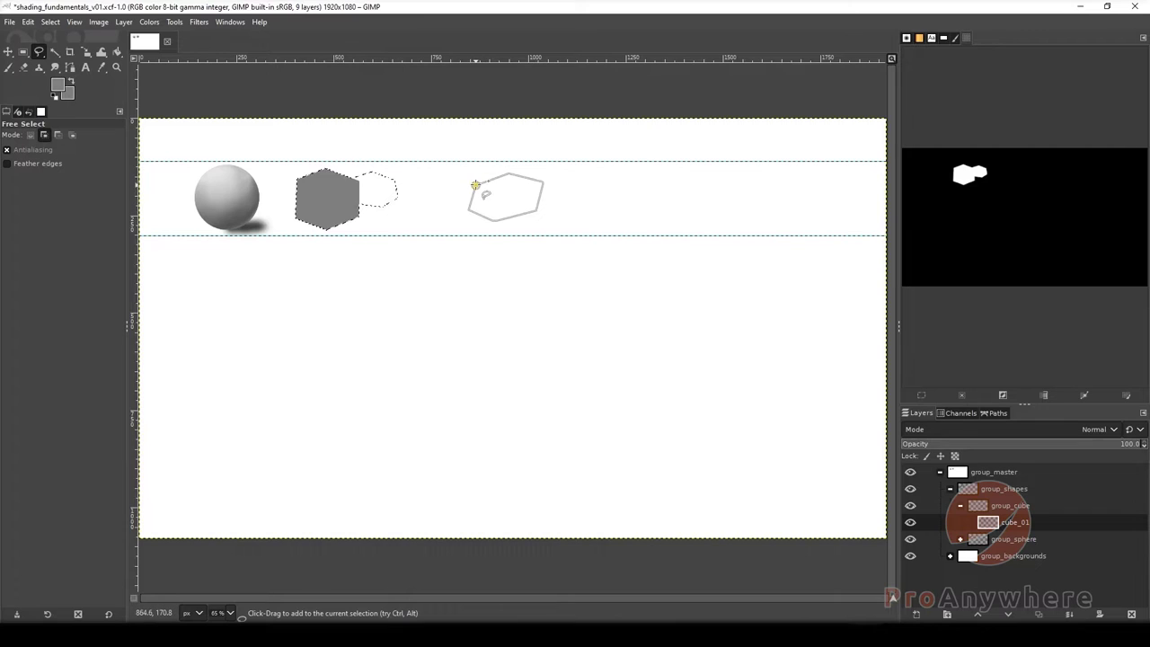
key("Return")
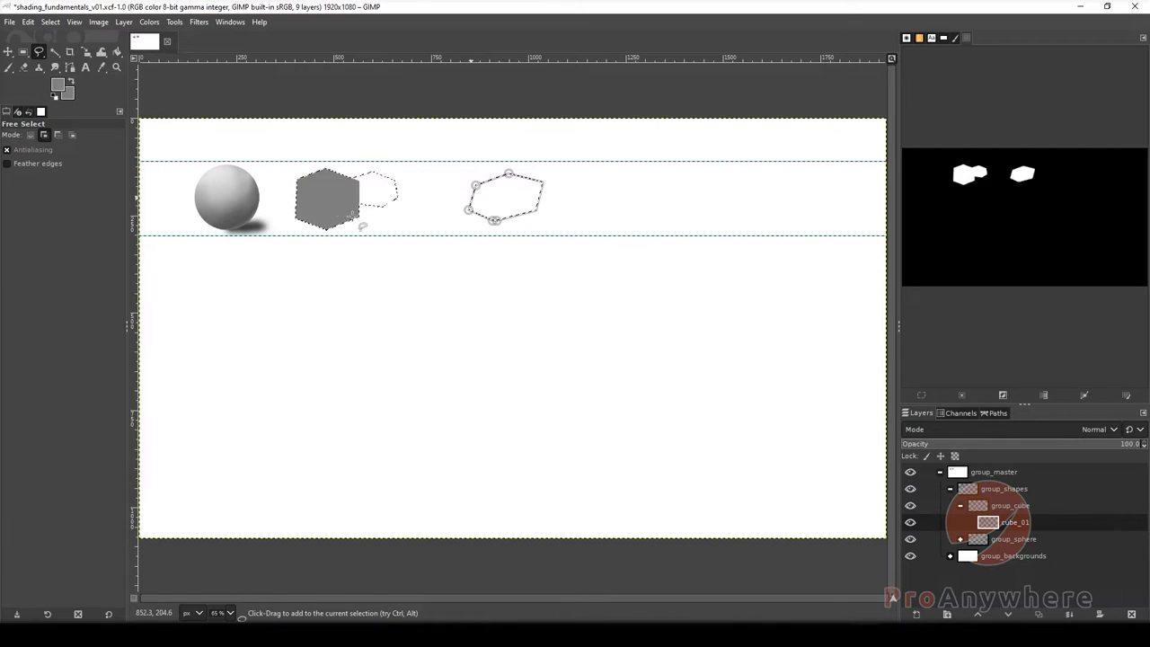
key("ctrl+z")
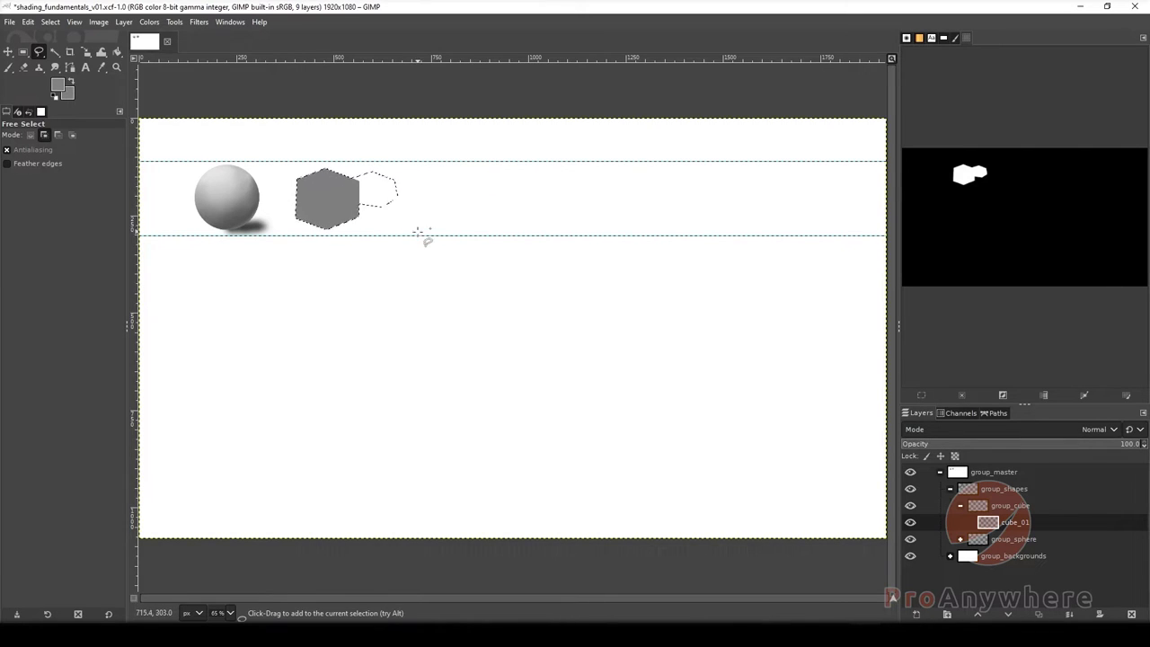
key("ctrl+z")
left_click(60, 137)
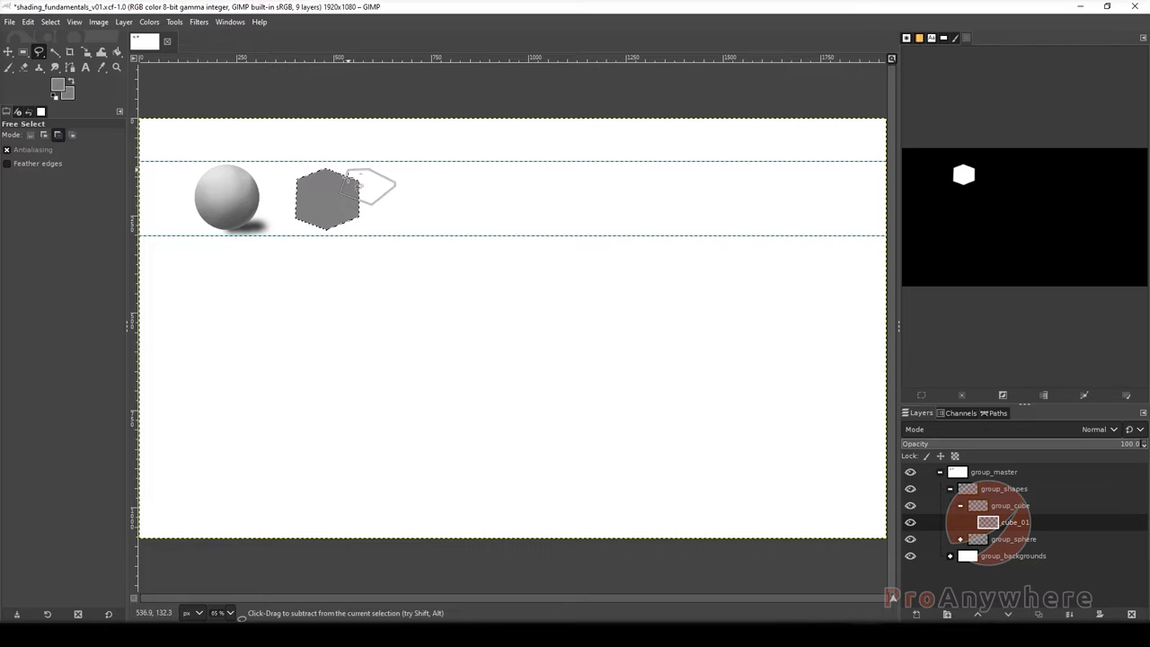
left_click(348, 169)
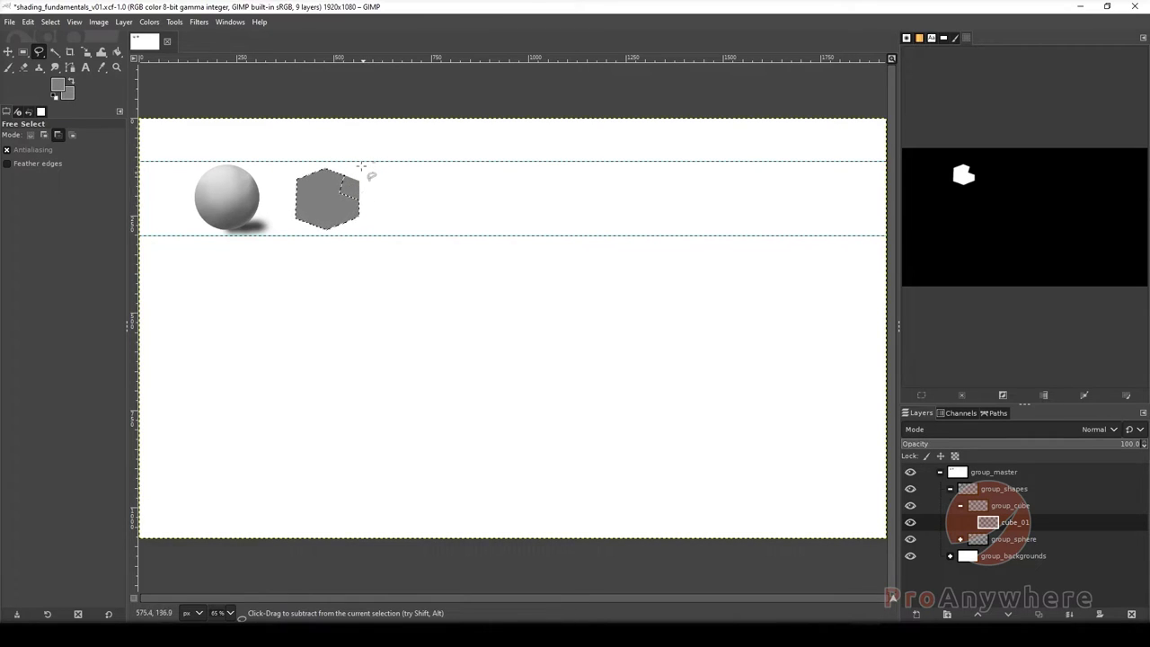
key("ctrl+z")
left_click(74, 136)
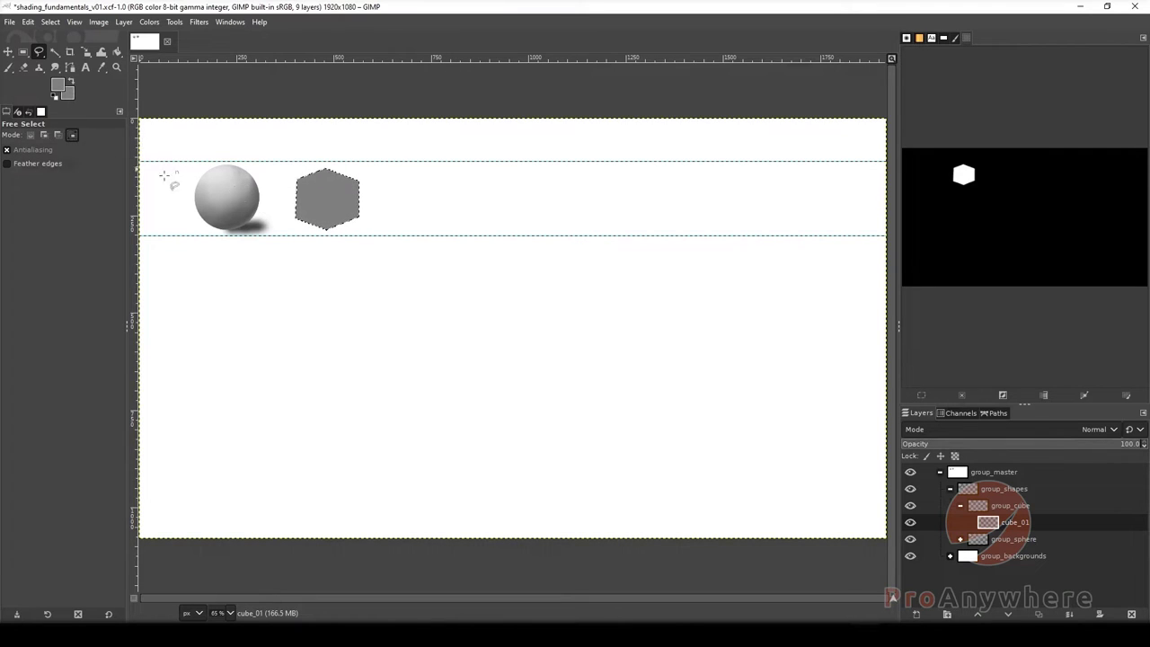
left_click(287, 175)
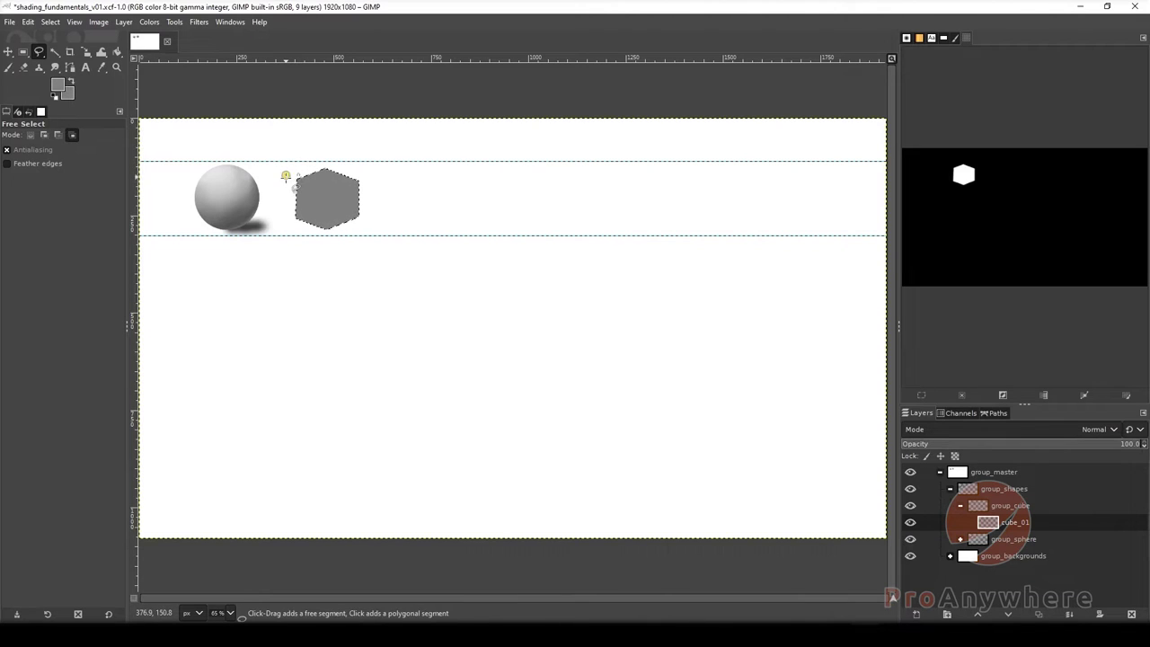
left_click(327, 192)
left_click(378, 172)
double_click(286, 176)
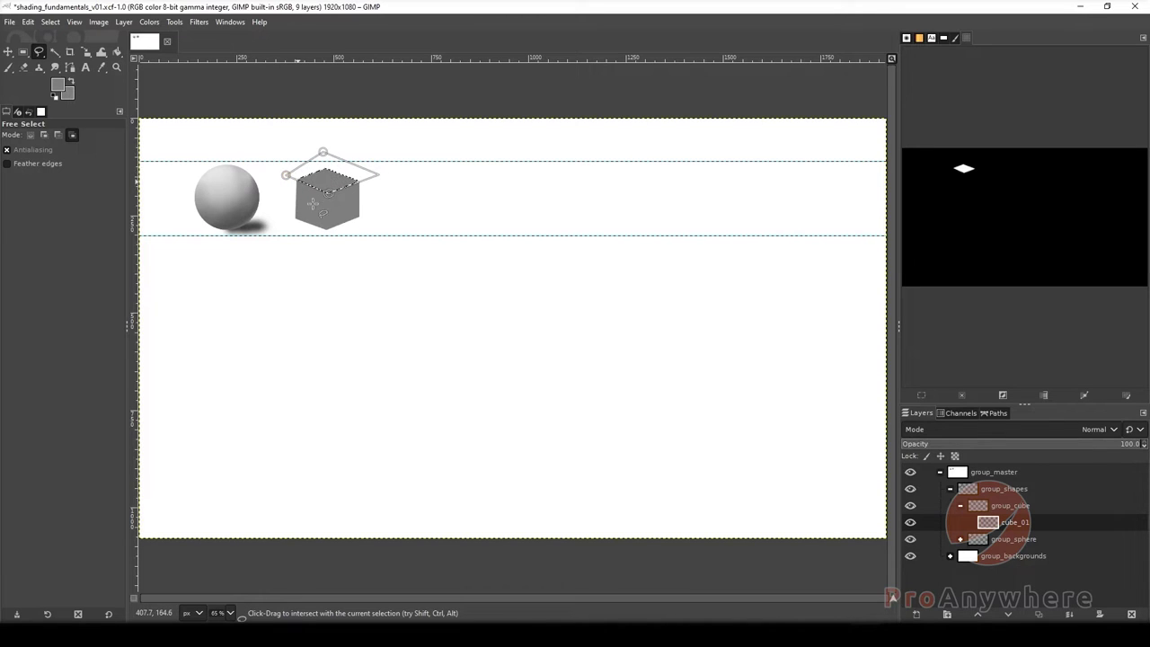
key("Return")
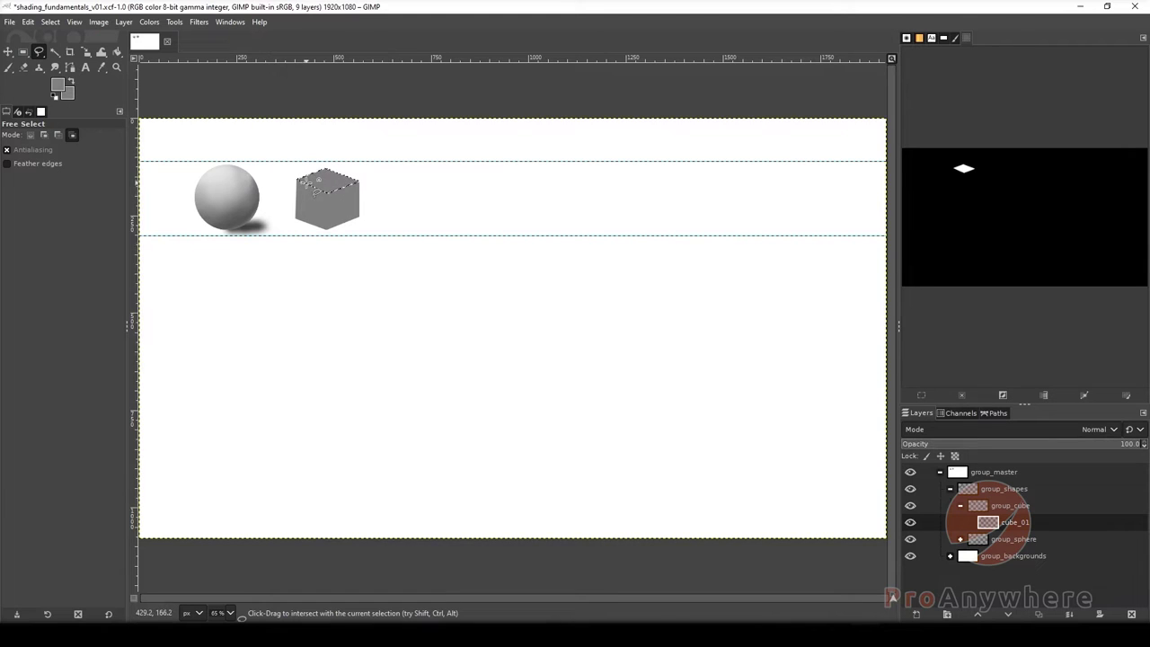
key("ctrl+z")
Intersect the cube selection with a polygon traced around its diamond-shaped top face.
left_click(276, 173)
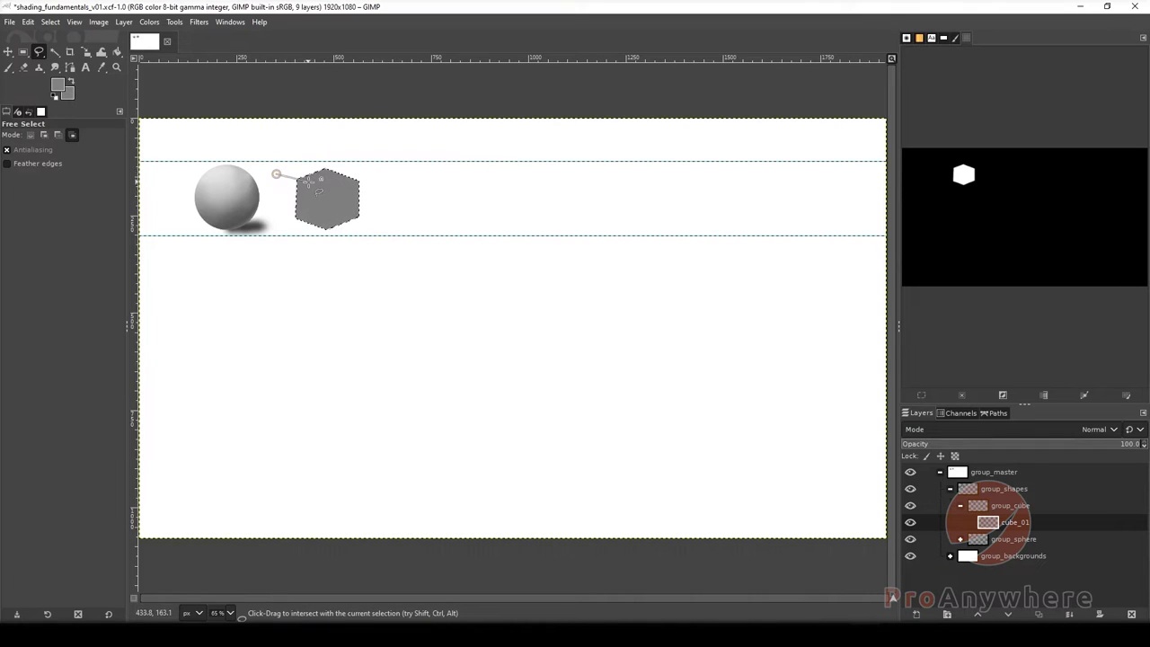
left_click(358, 178)
double_click(276, 173)
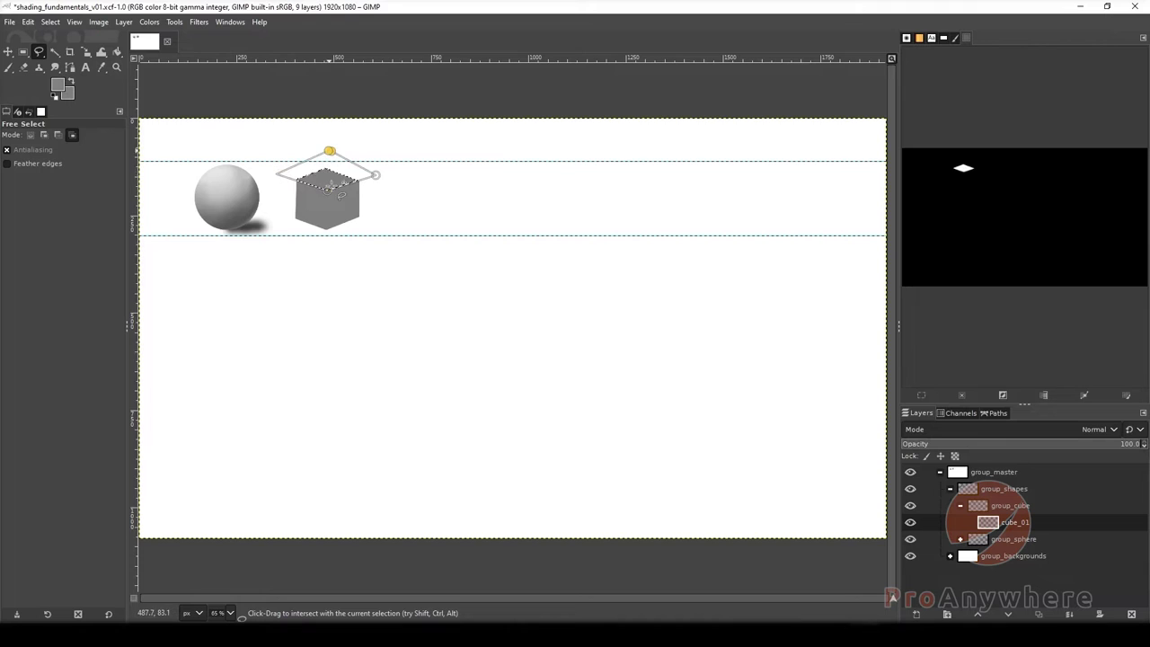
double_click(327, 190)
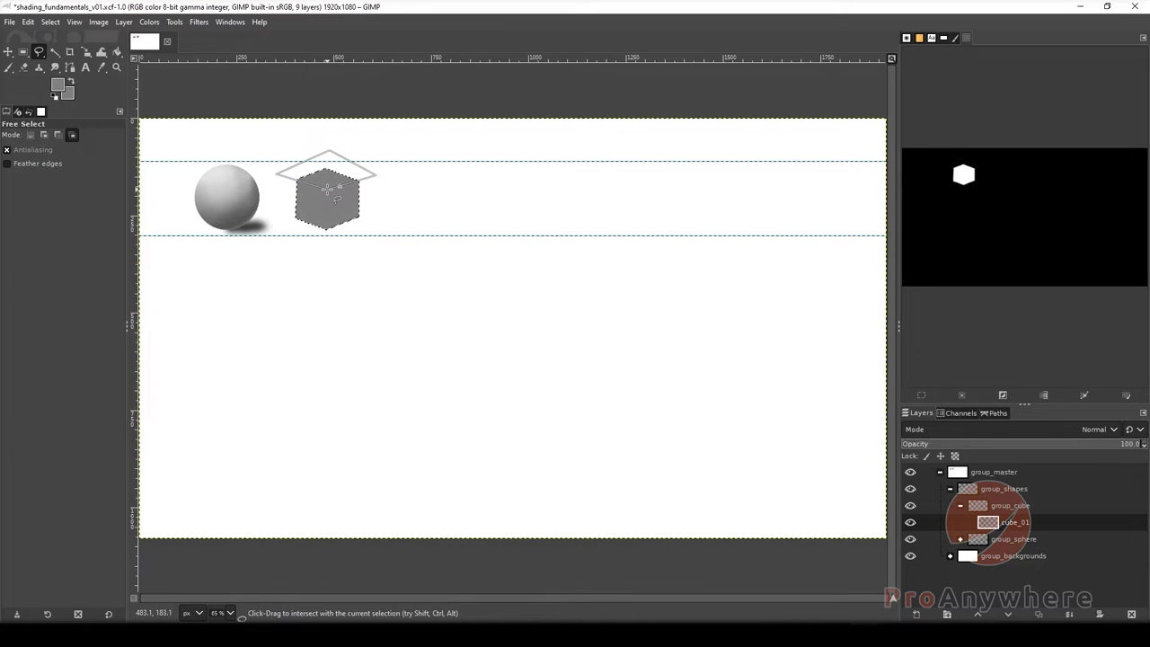
left_click(330, 150)
left_click(376, 174)
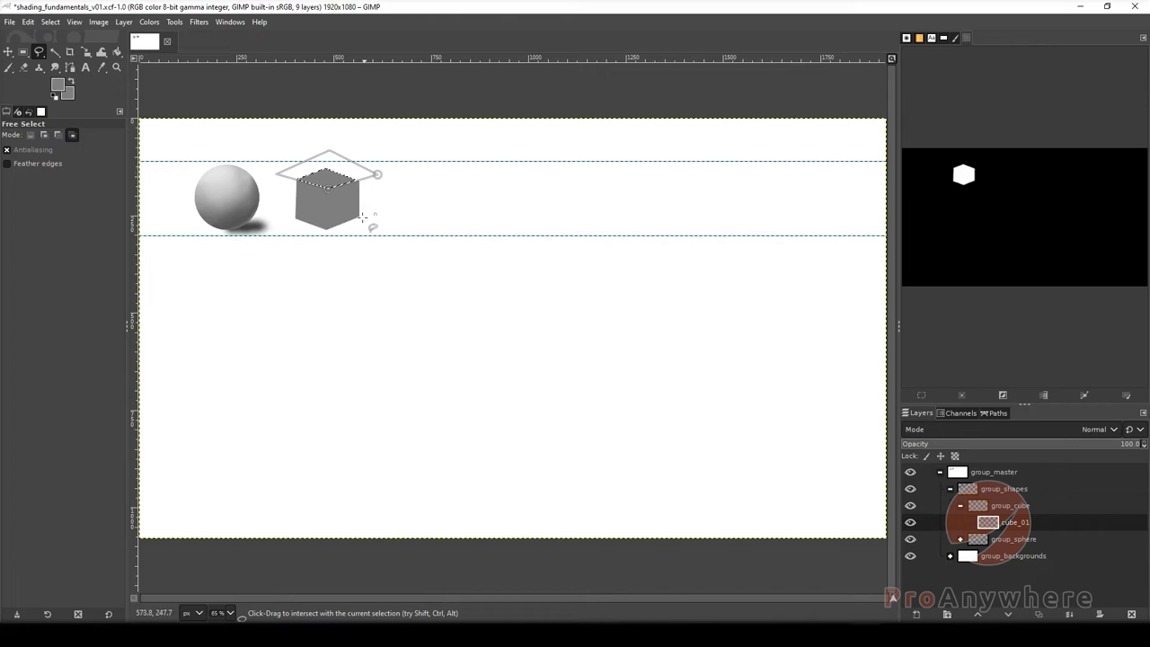
key("Return")
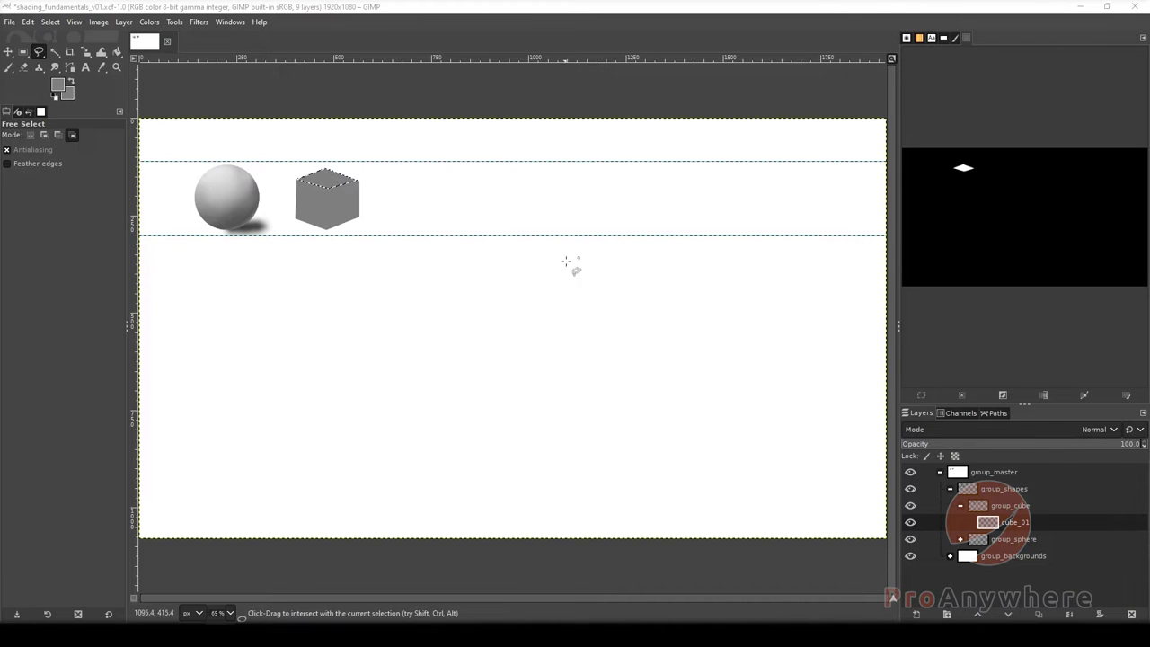
Zoom in on the cube and redraw the intersecting outline until only the top diamond stays selected.
scroll(310, 297, "up", 5)
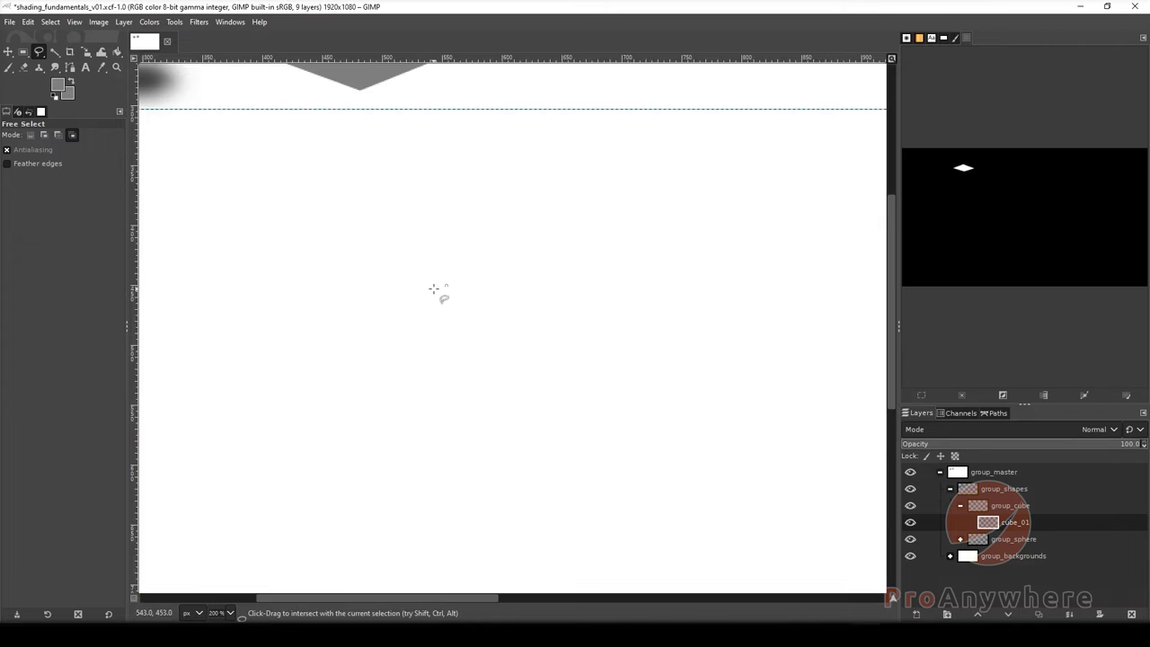
left_click_drag(398, 252, 438, 534)
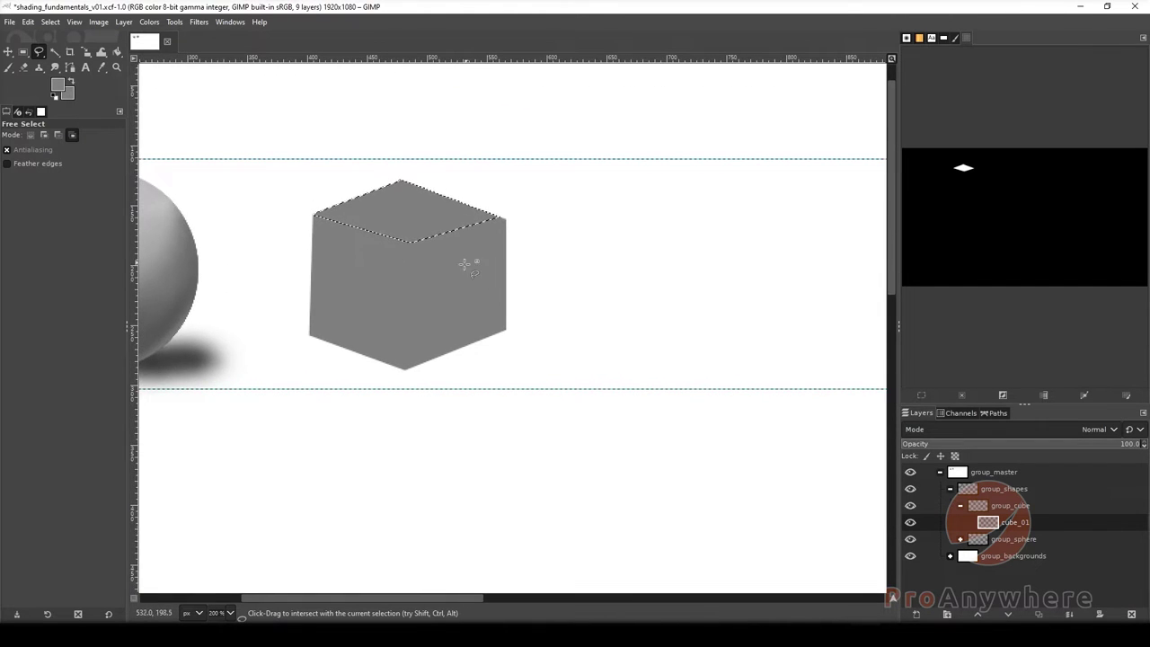
mouse_move(464, 265)
left_mouse_down()
mouse_move(470, 341)
mouse_move(526, 359)
left_mouse_up()
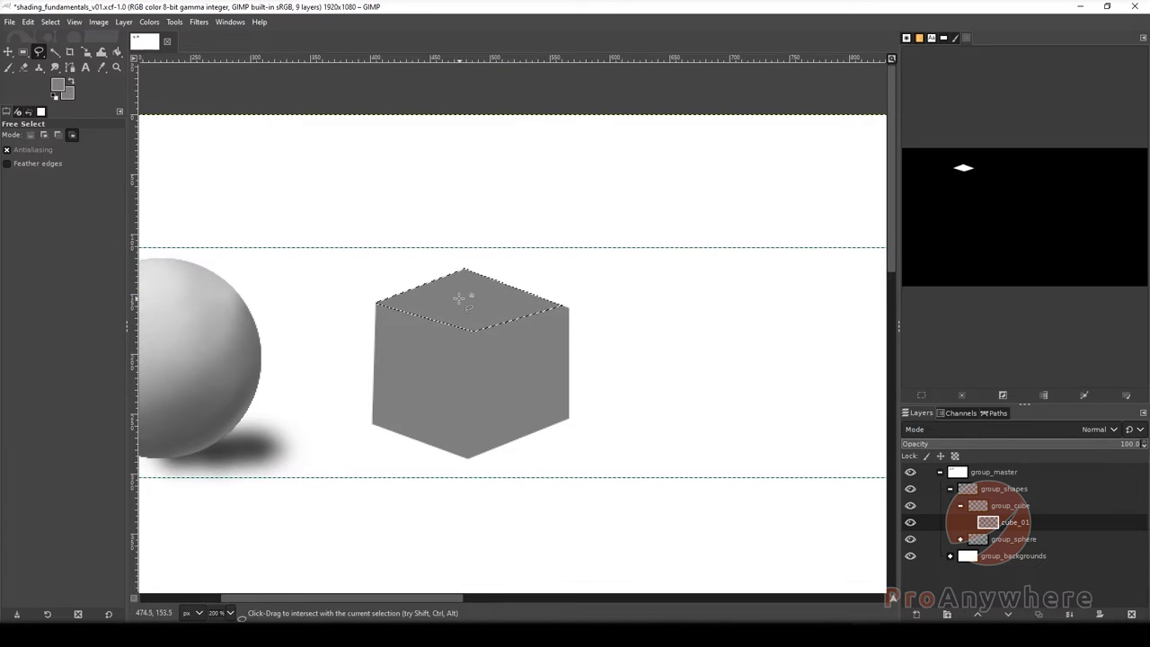
key("ctrl+z")
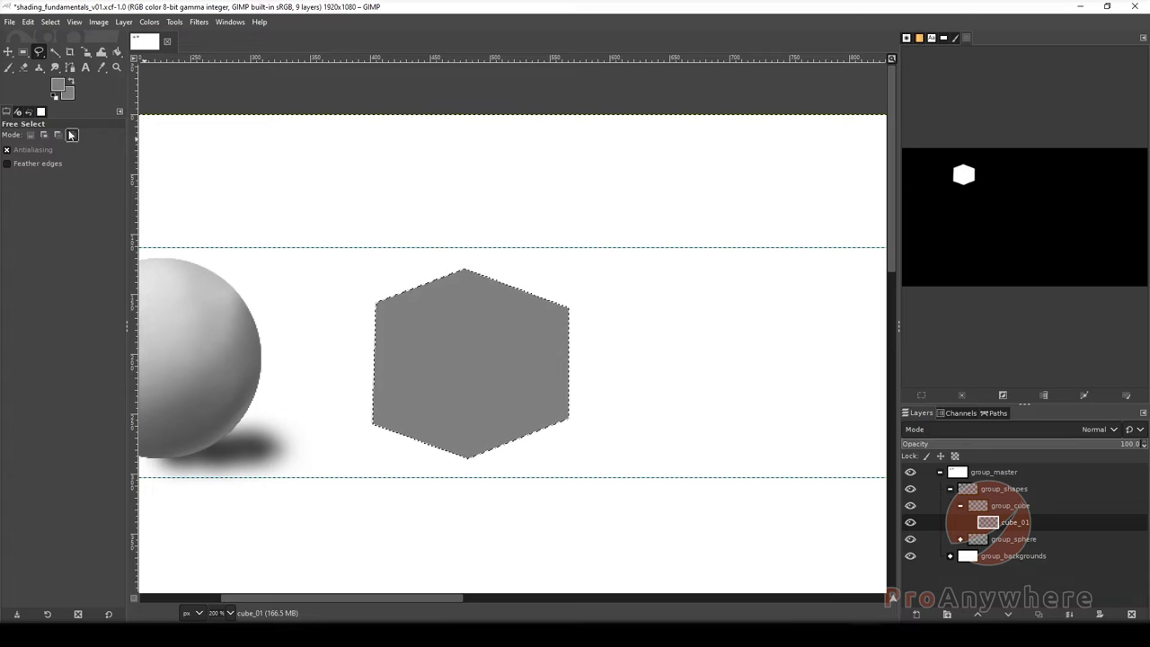
left_click(341, 282)
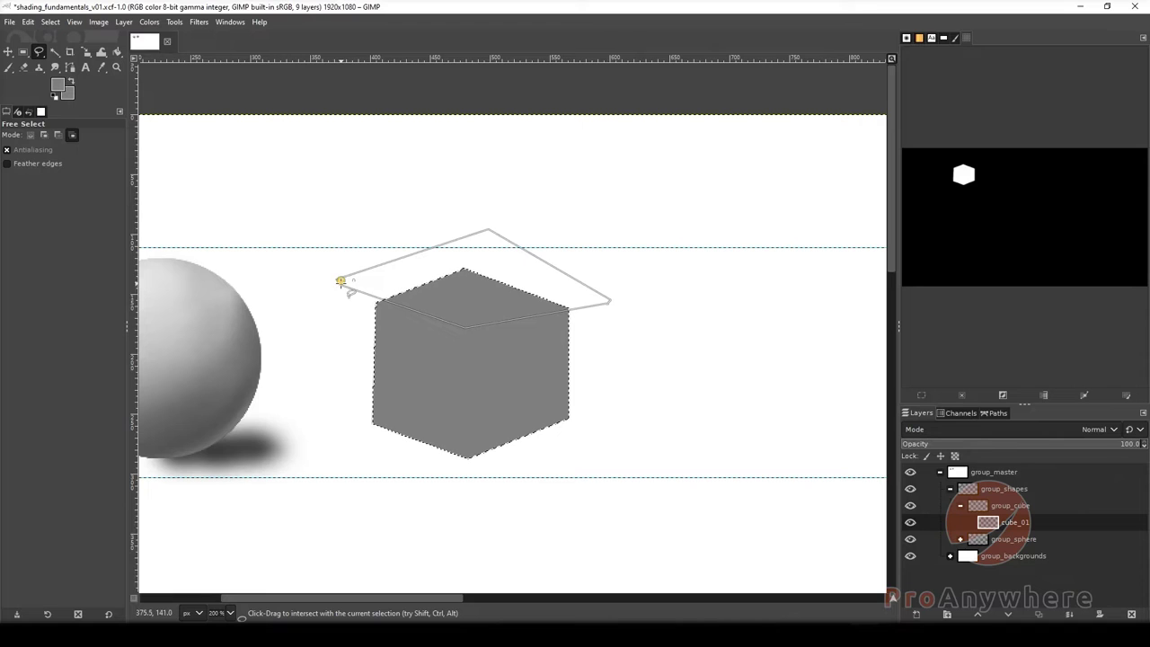
left_click(340, 280)
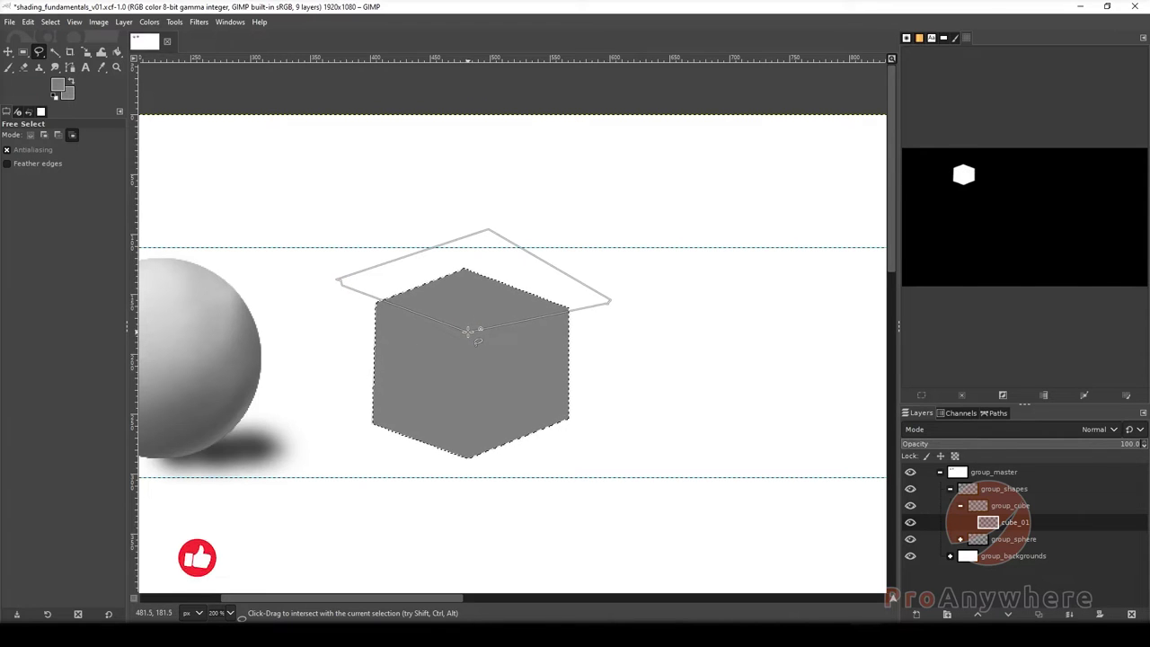
key("ctrl+z")
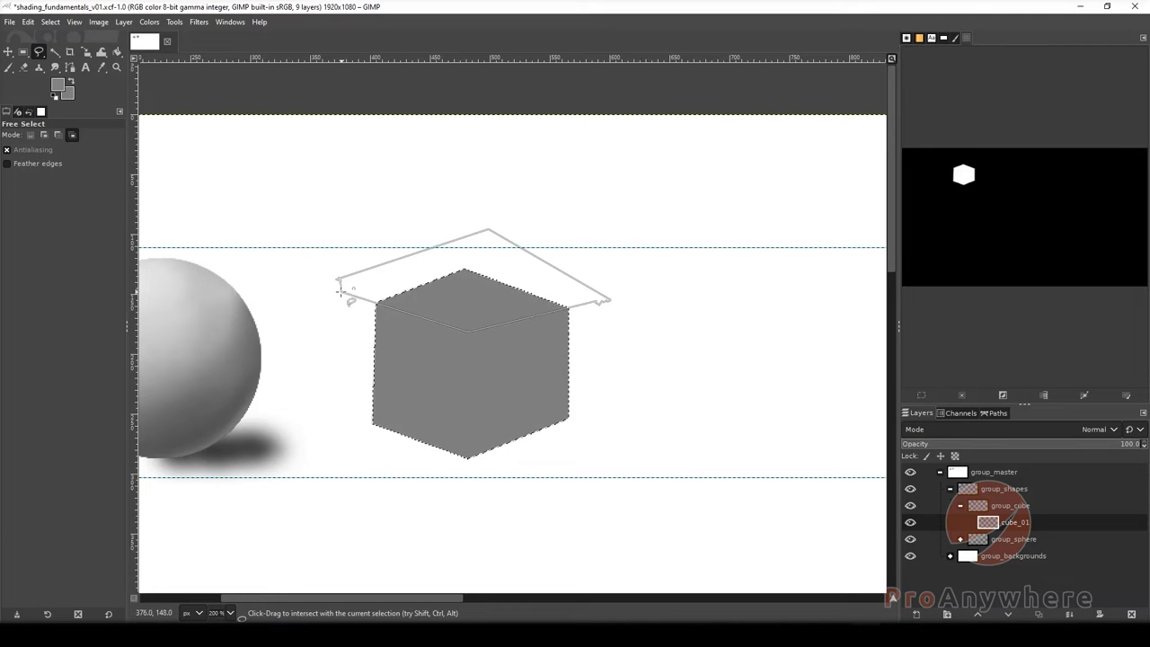
left_click(340, 278)
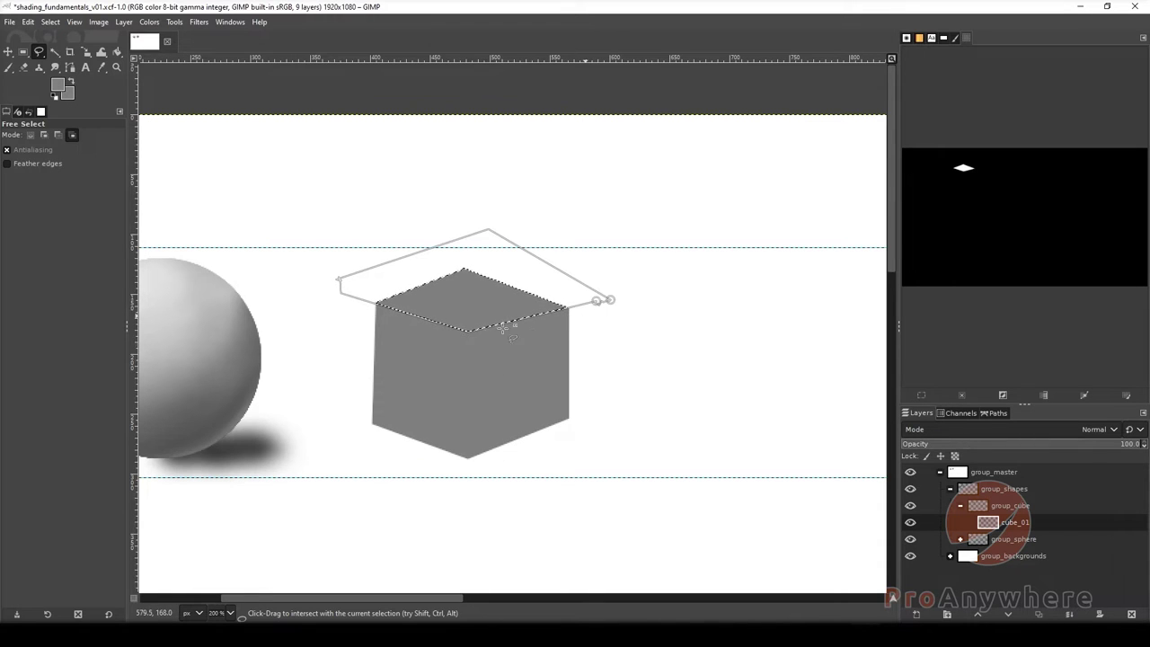
key("ctrl+z")
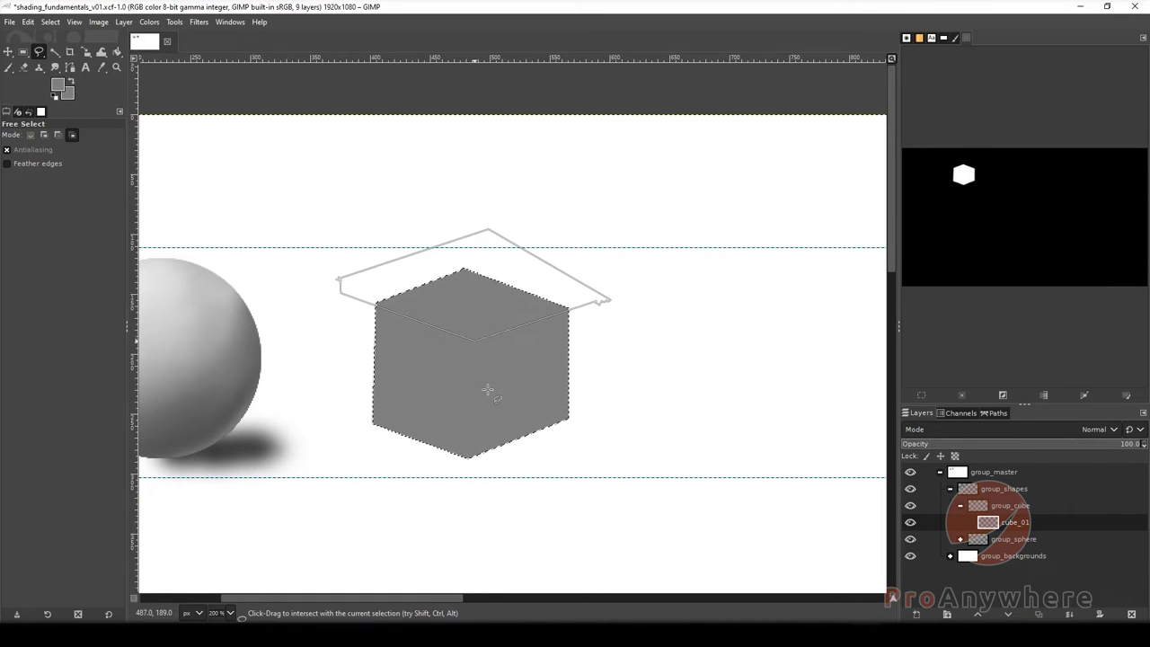
key("Return")
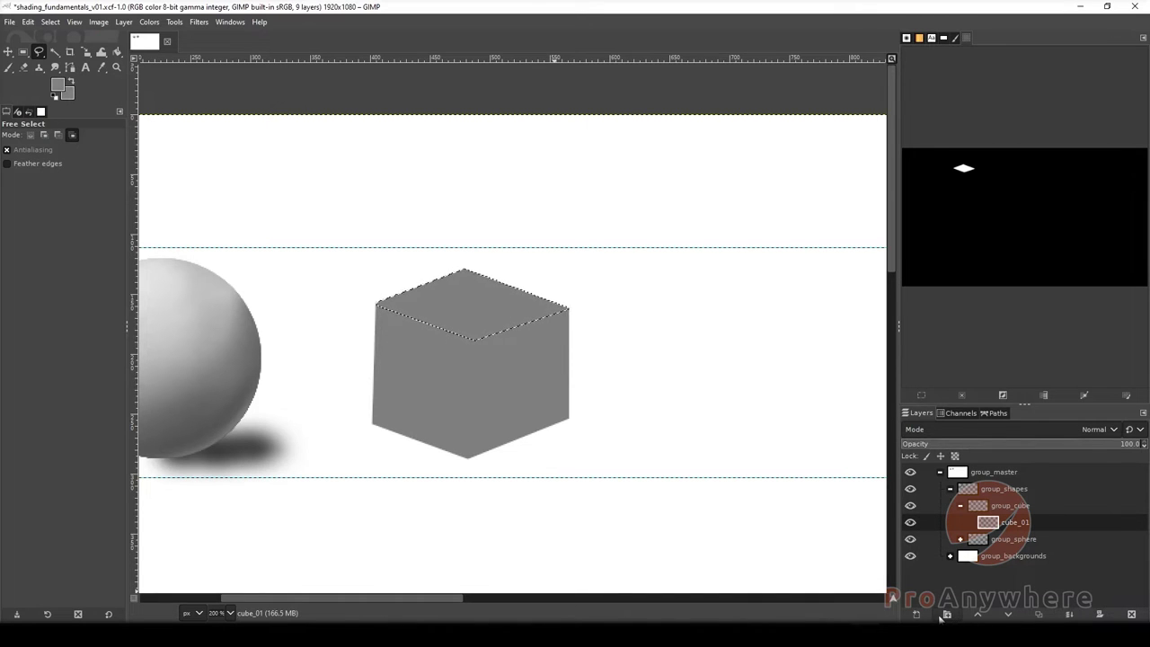
Add a transparent layer named cube_01_top in group_cube above cube_01.
left_click(917, 614)
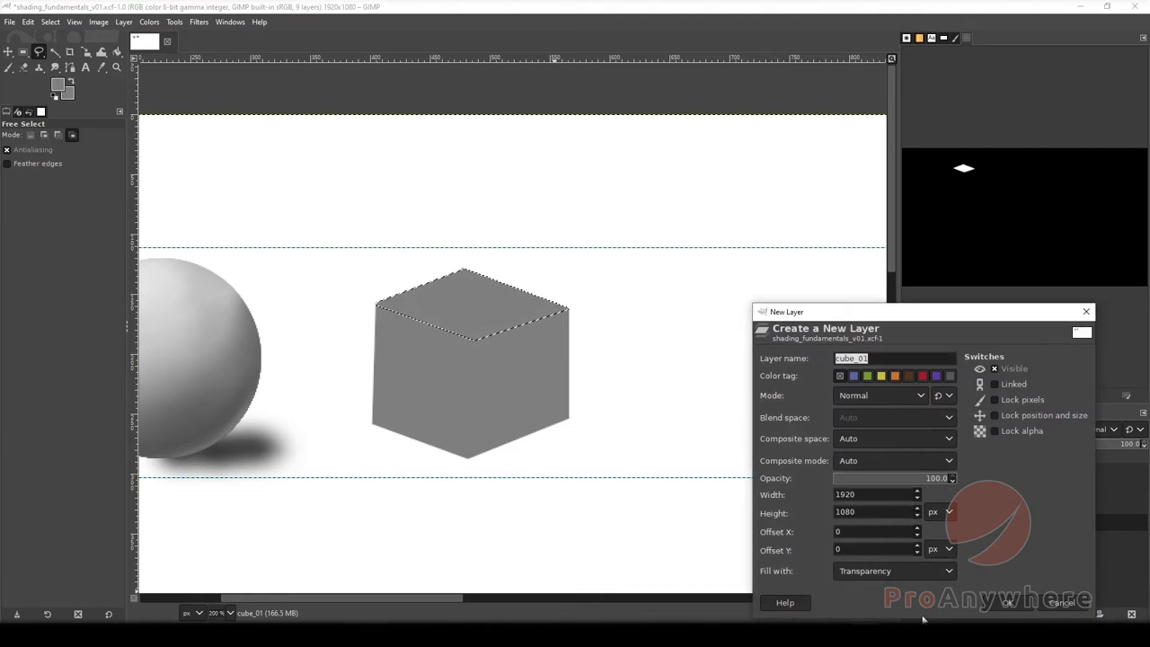
left_click(875, 362)
type("1")
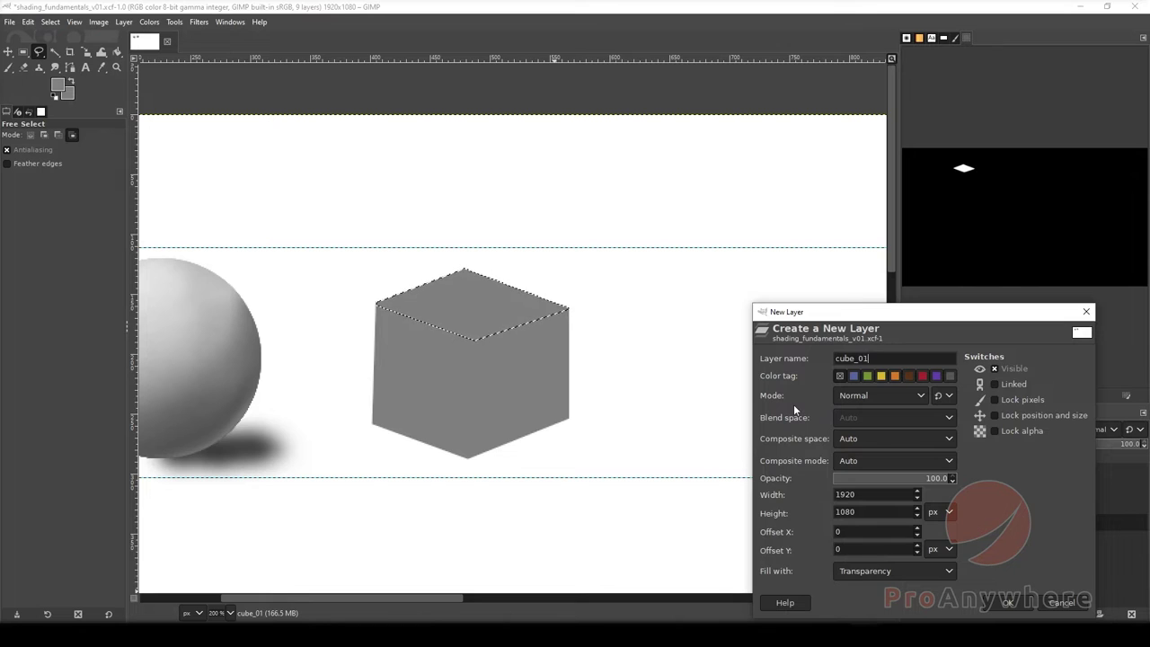
type("_top")
key("Return")
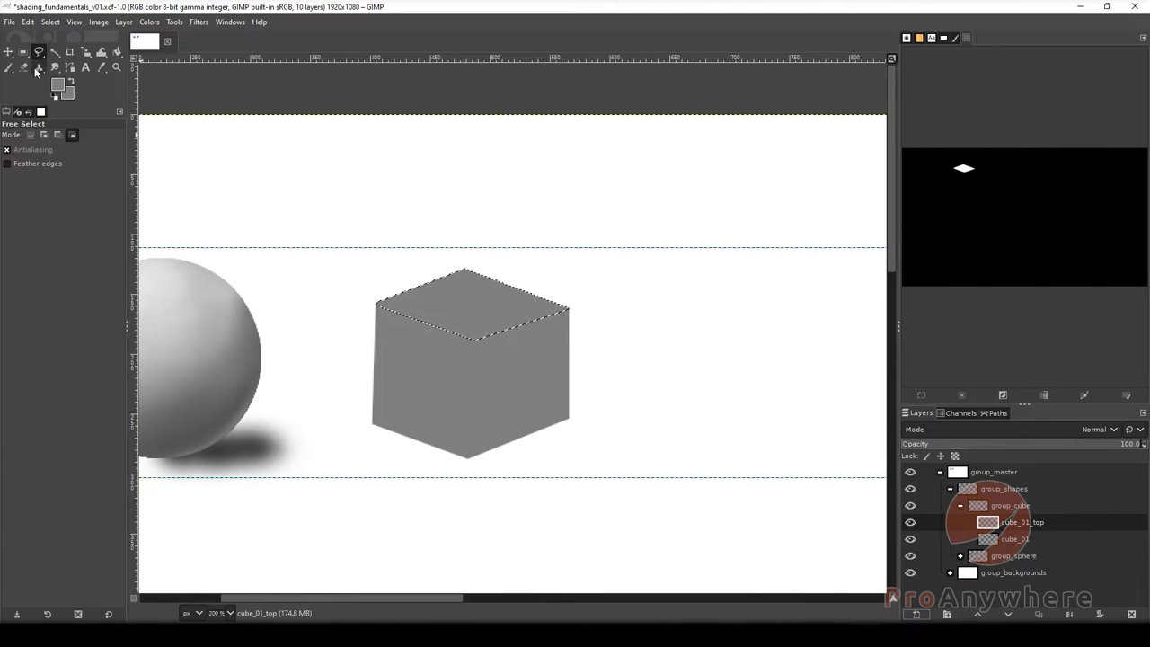
With cube_01 hidden, brush 808080 grey over the cube's top face on cube_01_top.
left_click(8, 66)
left_click(59, 86)
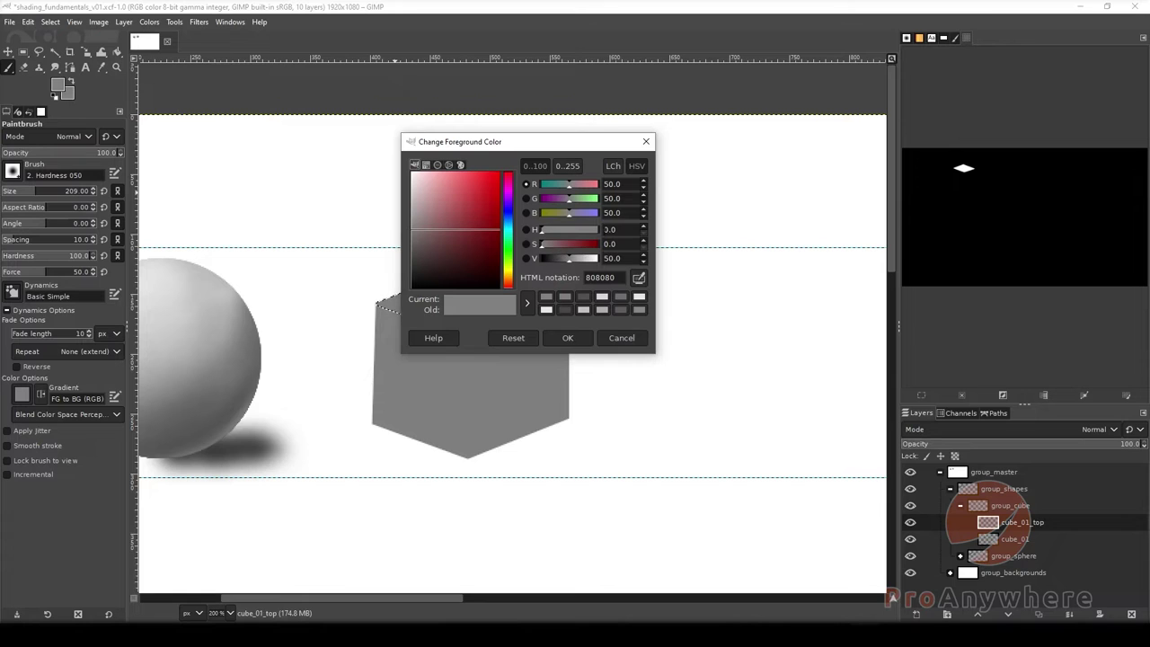
left_click(567, 338)
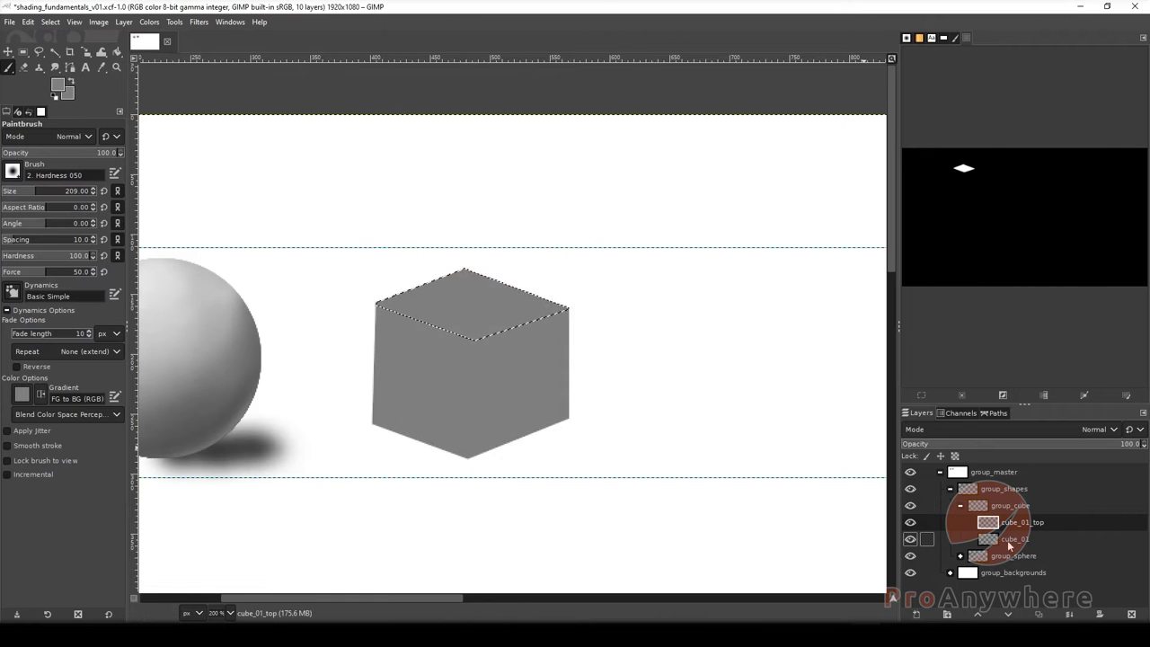
left_click(909, 539)
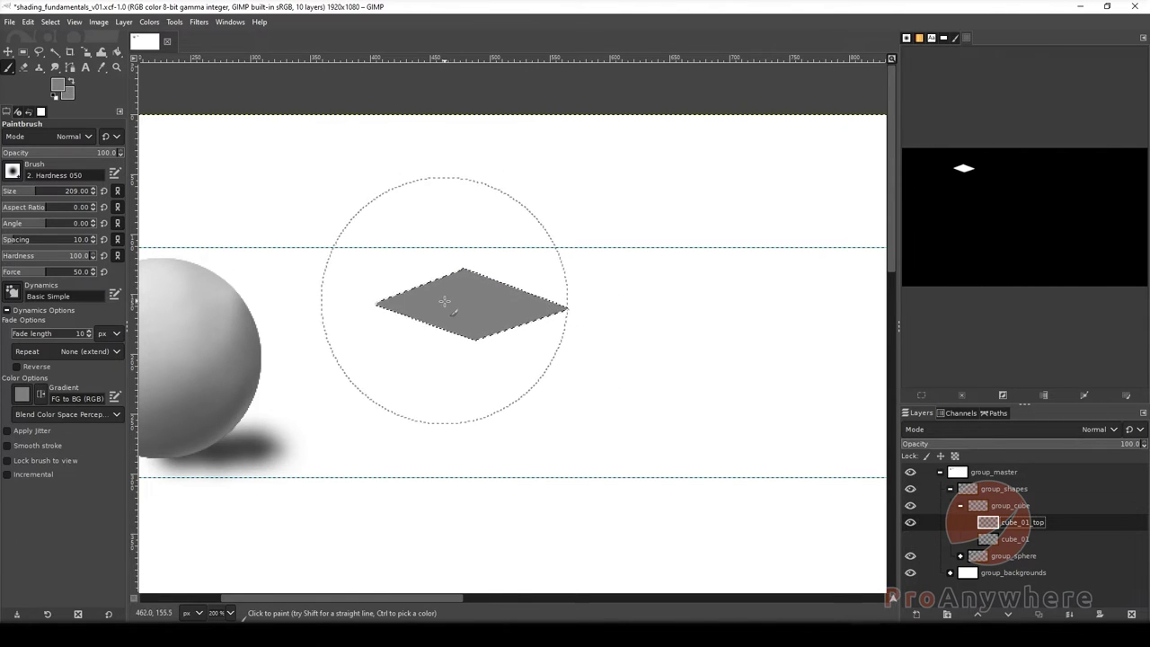
key("ctrl+z")
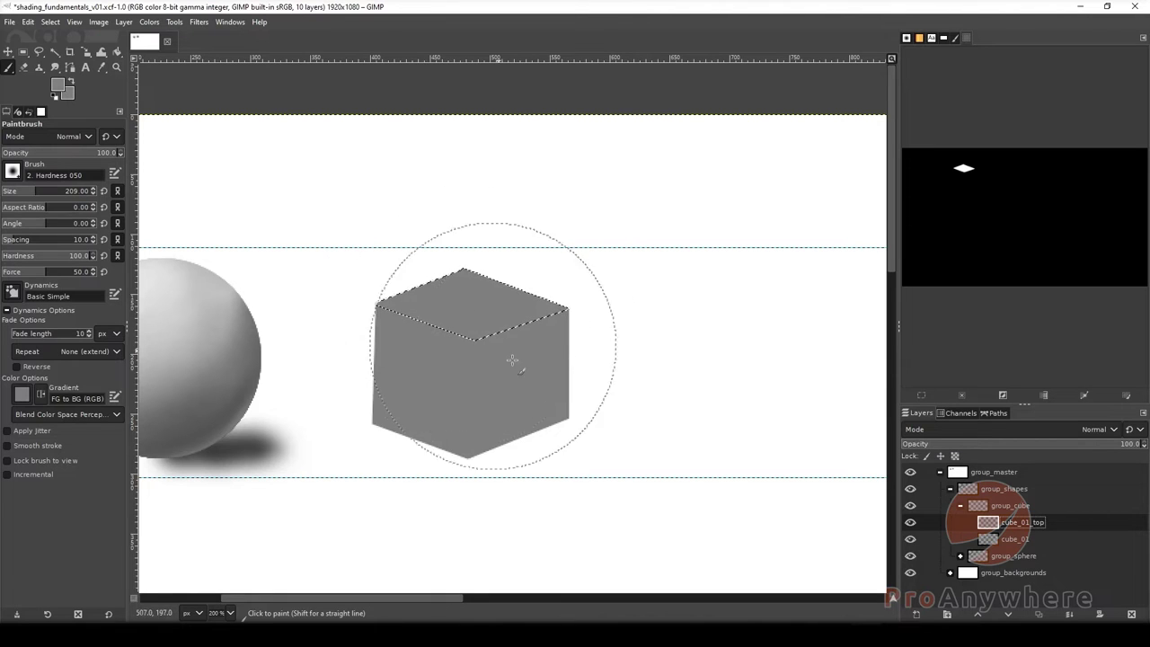
left_click(910, 539)
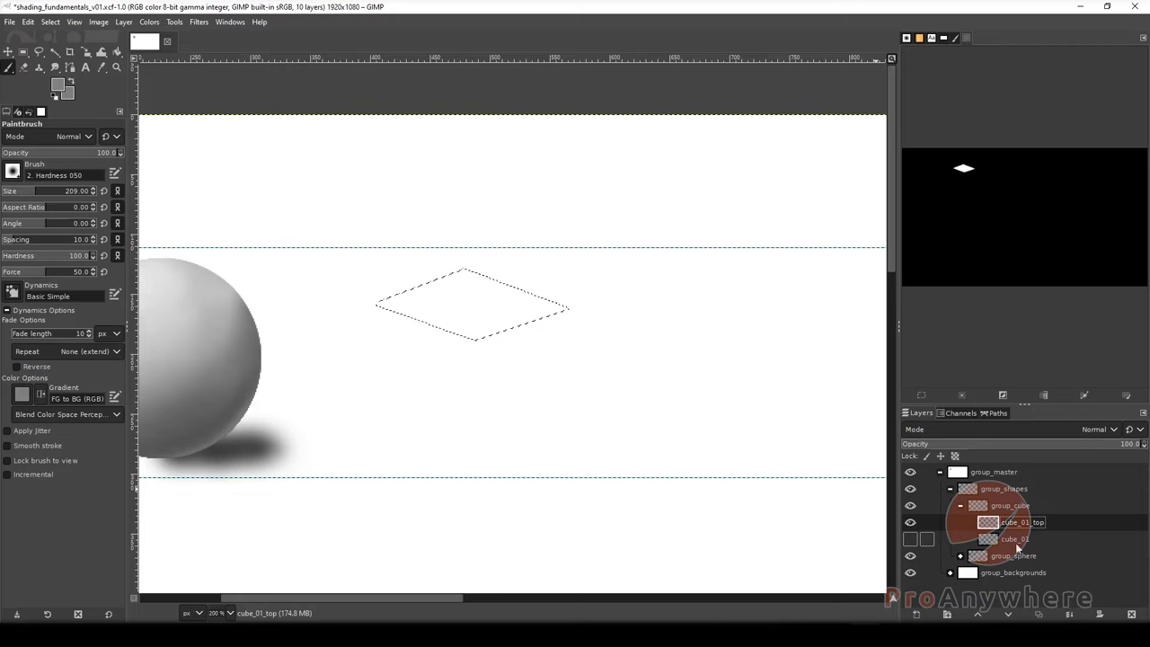
left_click(463, 305)
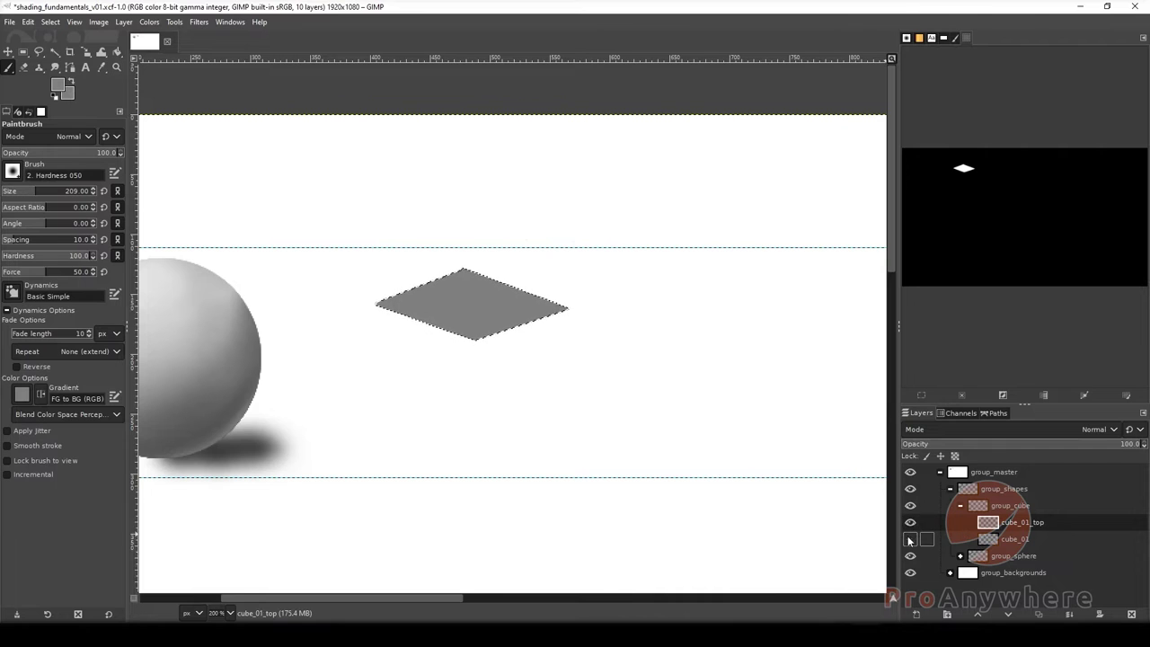
Show cube_01 again and use Alpha to Selection to select the full cube silhouette.
left_click(911, 539)
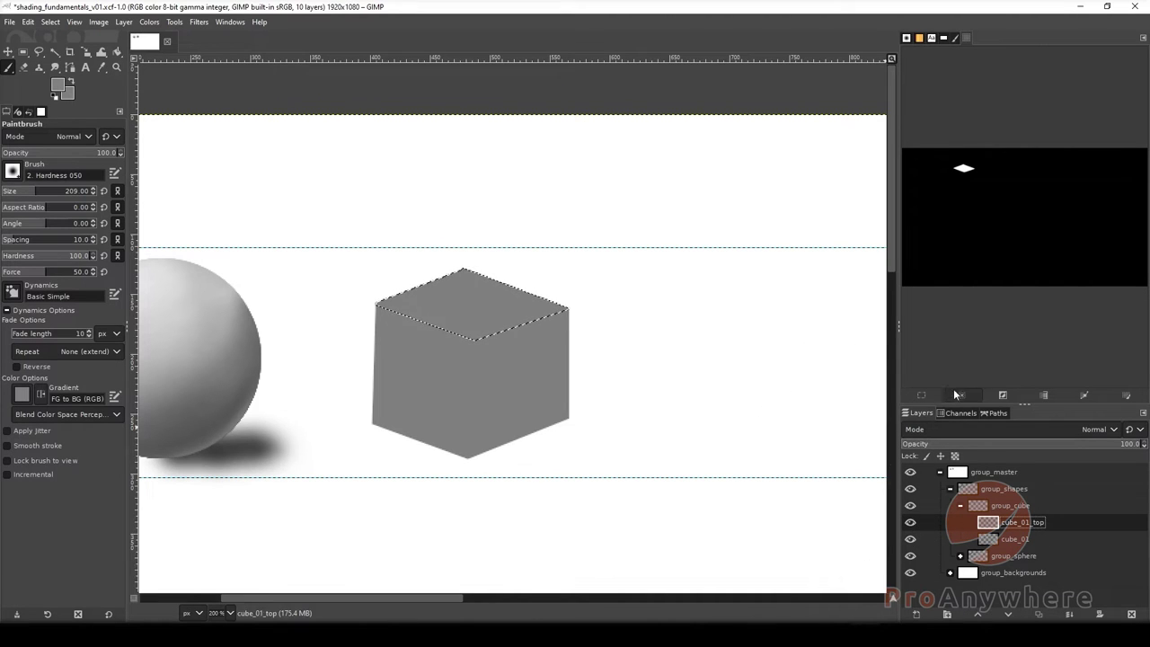
left_click(1010, 540)
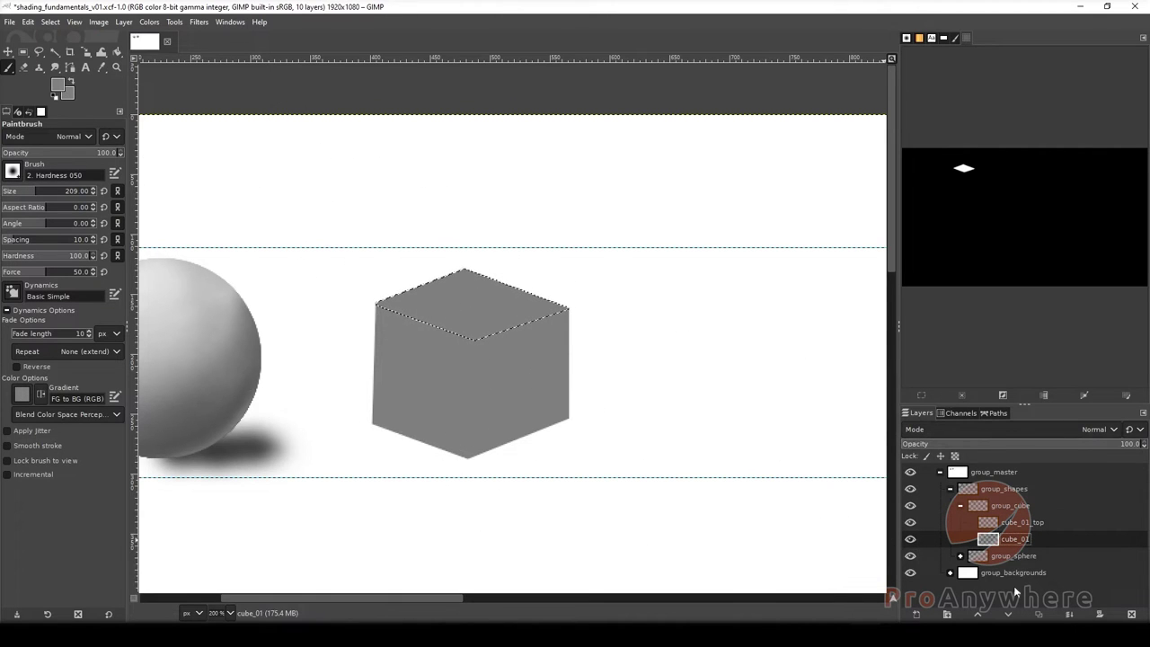
right_click(1027, 539)
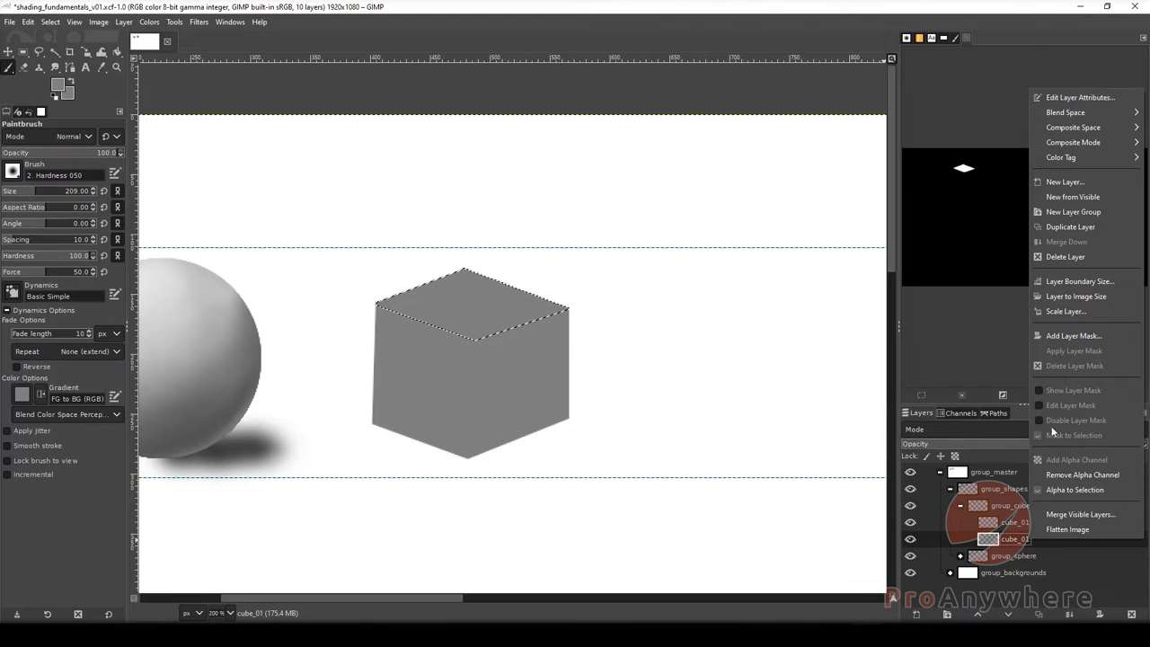
left_click(1058, 492)
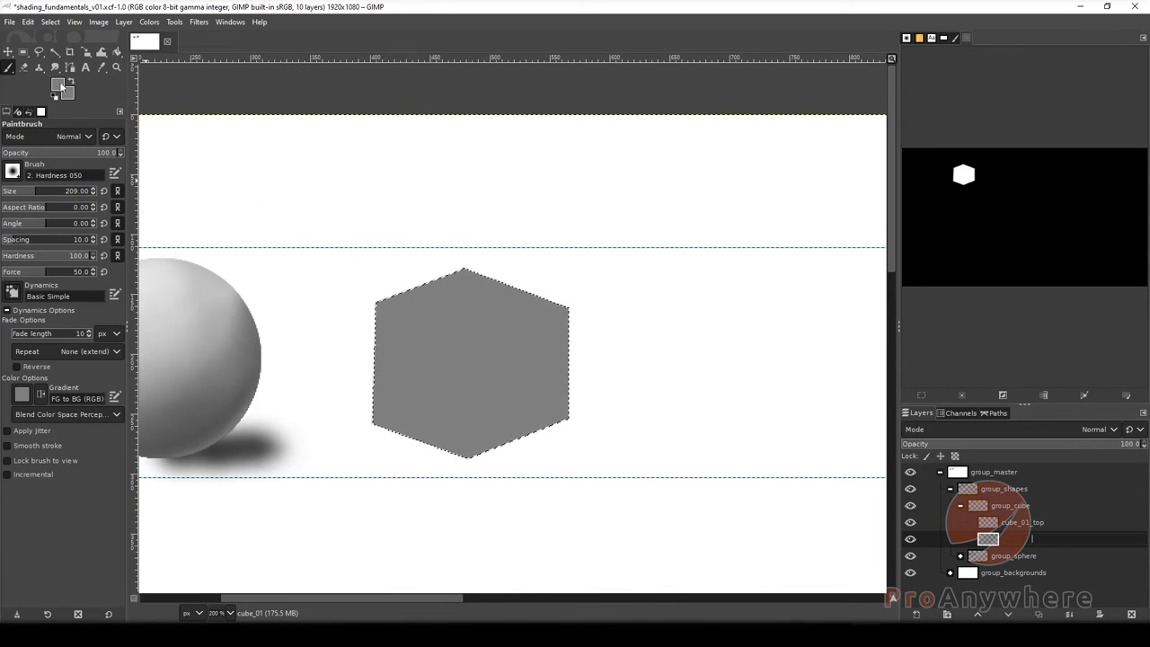
Sample the sphere highlight's light grey and brush it over the cube's front faces, then select cube_01_top.
left_click(8, 51)
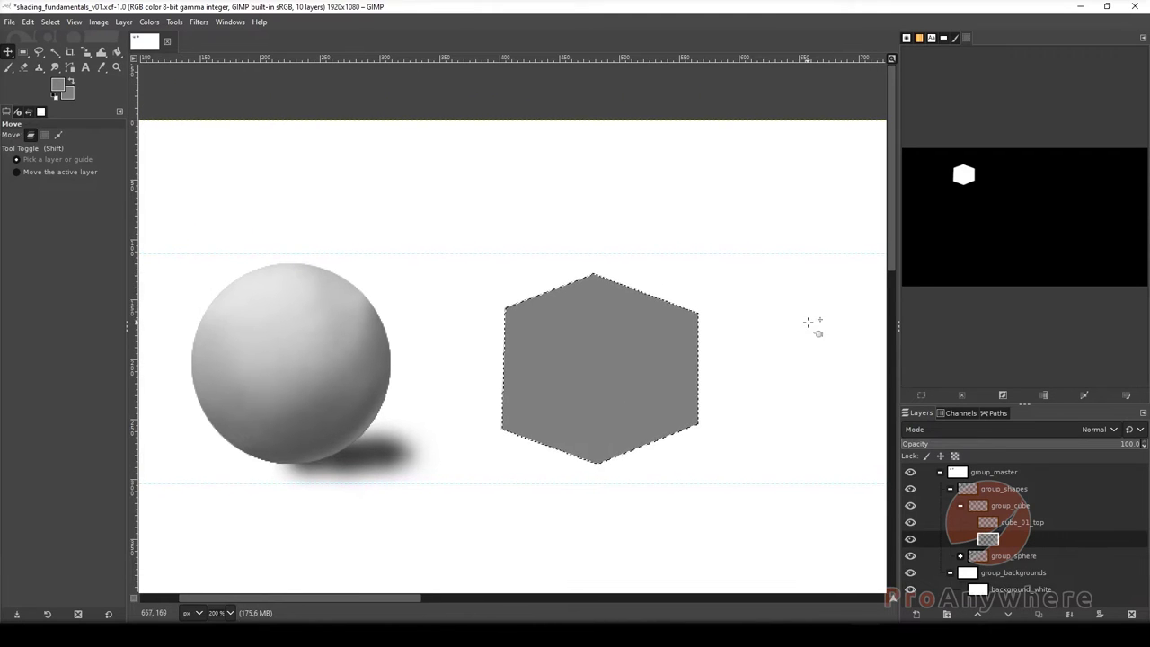
left_click(8, 68)
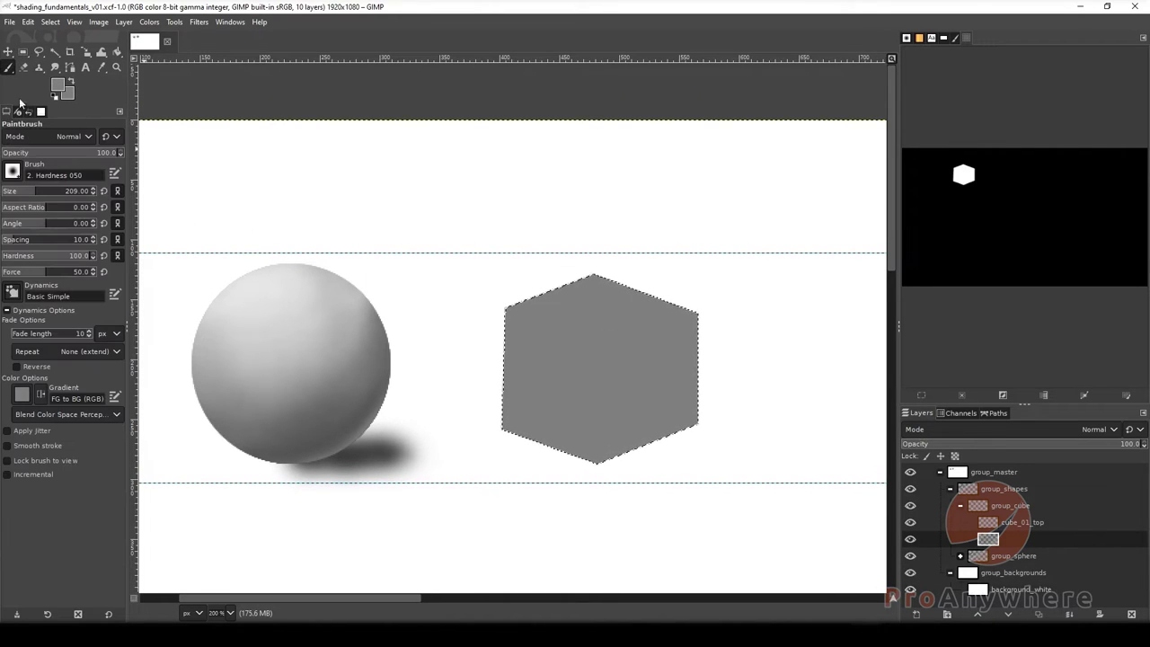
left_click(237, 299, "ctrl")
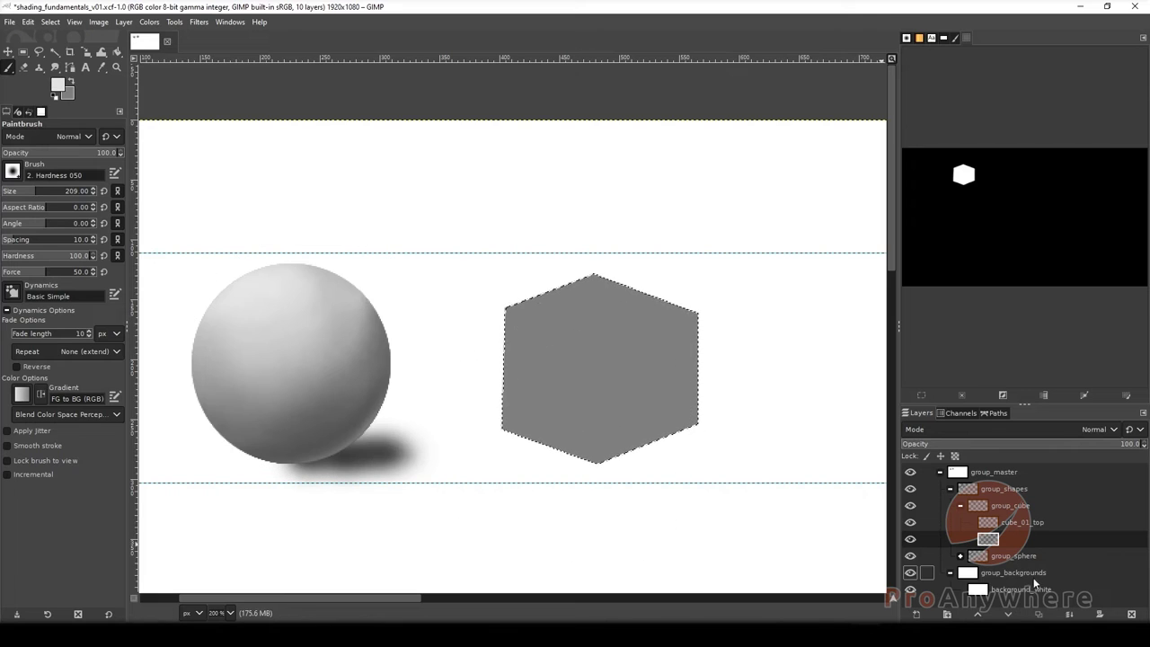
left_click(544, 364)
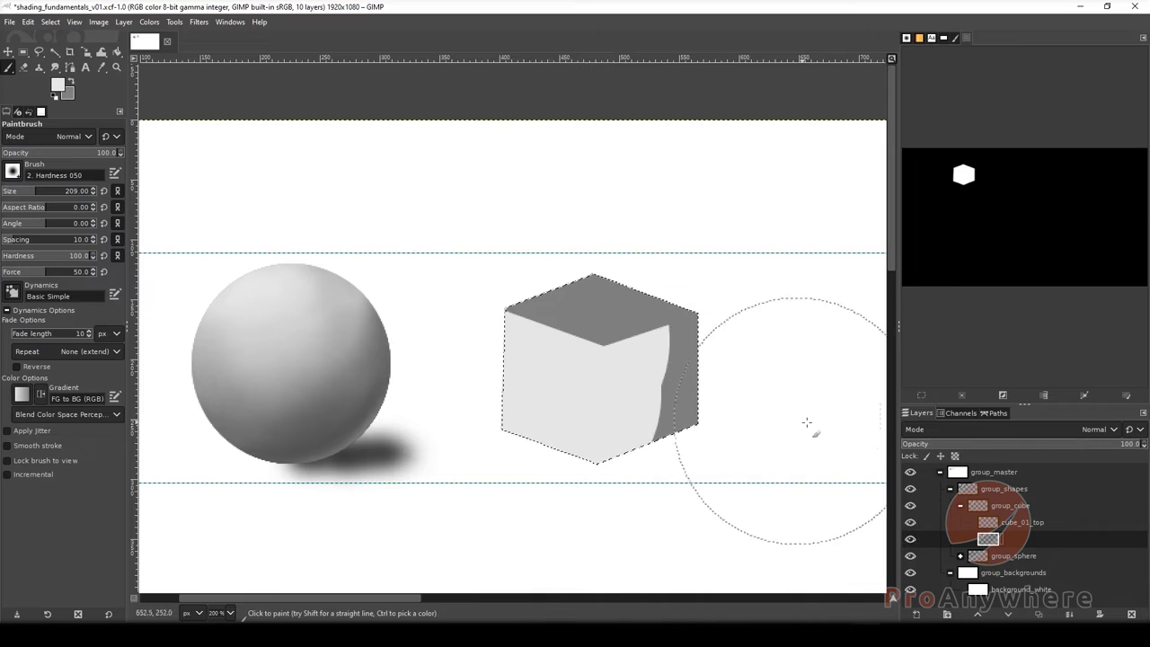
left_click(1031, 522)
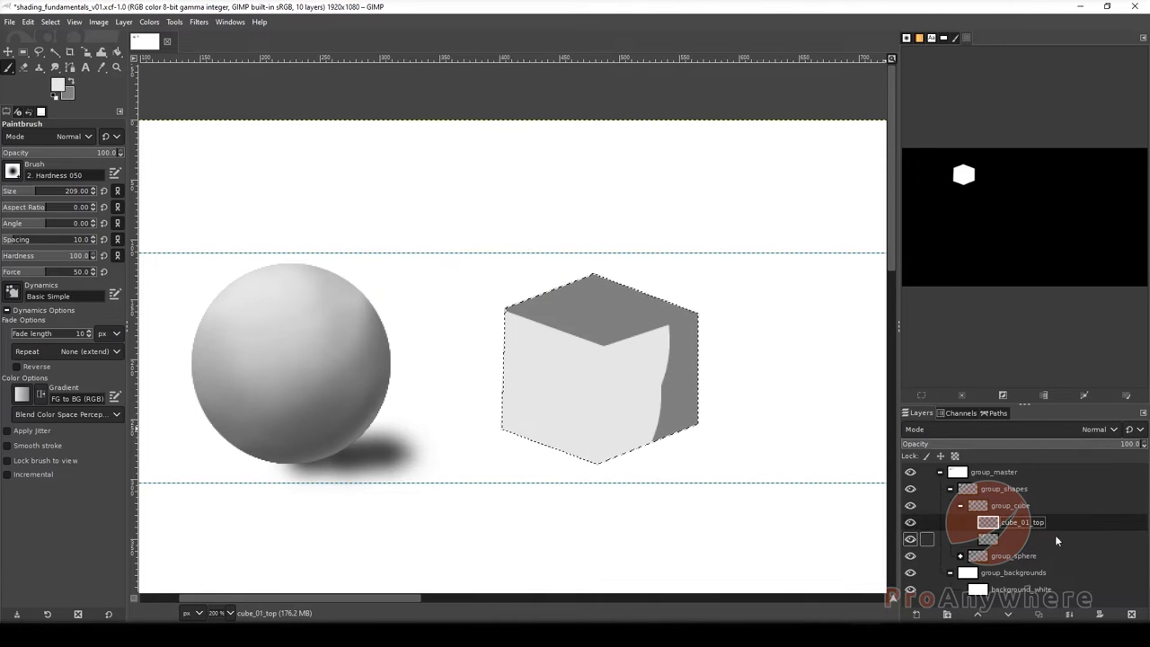
Add a transparent layer named cube_01_side to group_cube above cube_01_top.
left_click(915, 616)
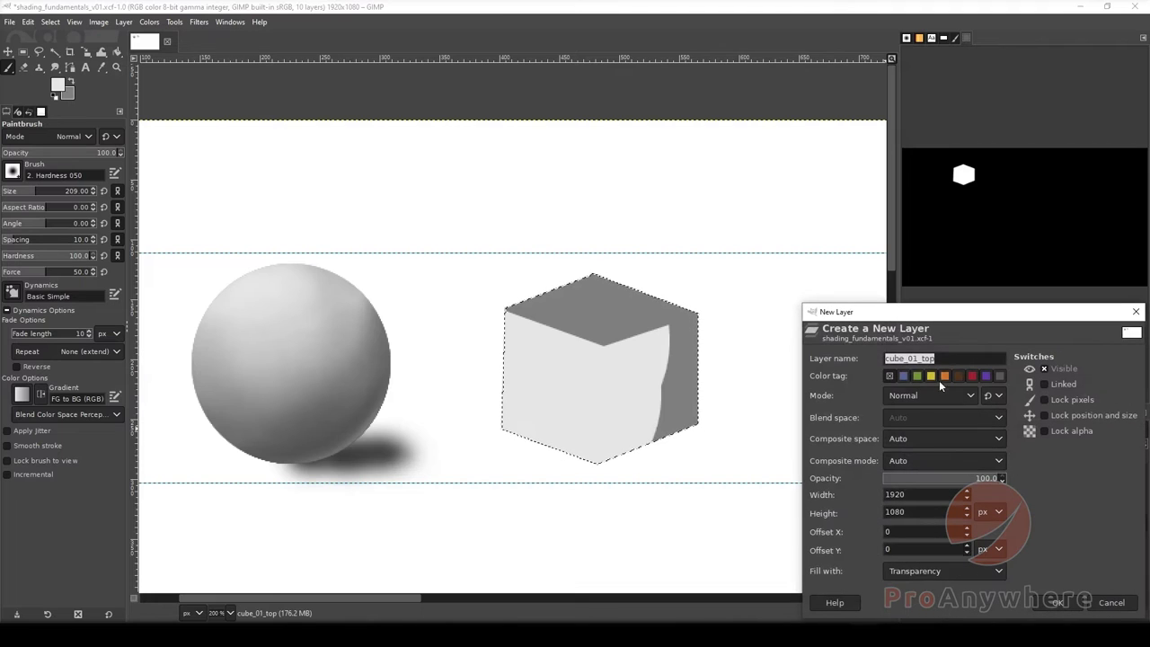
left_click(935, 358)
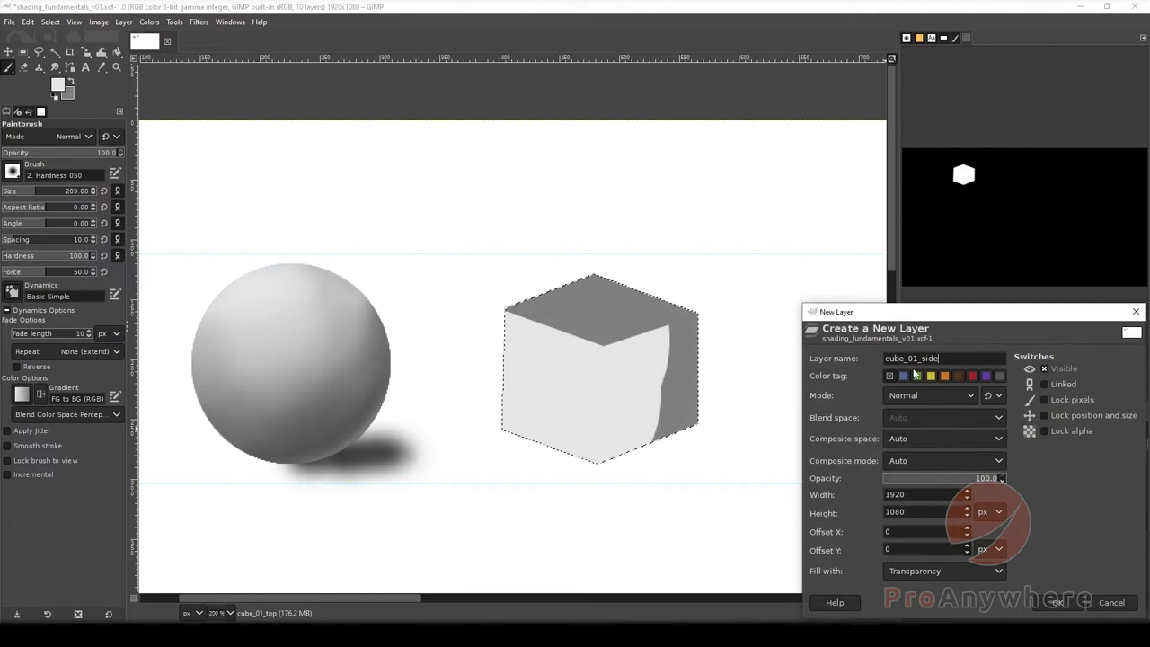
key("Return")
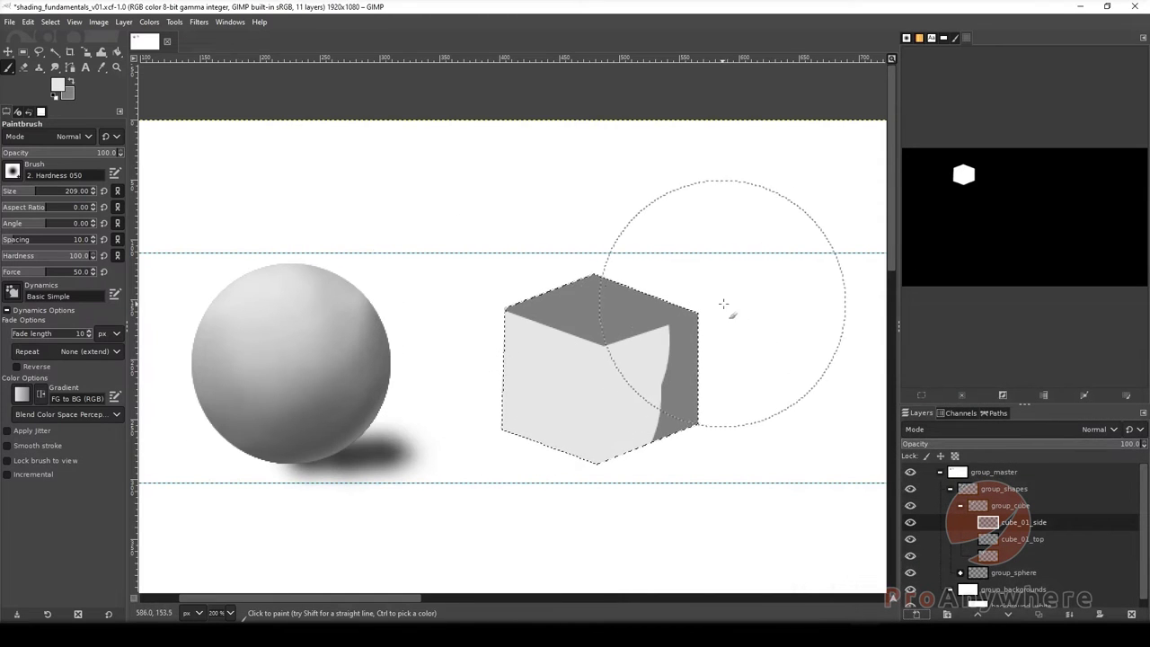
Rename the cube's unnamed base layer to cube_01_silhouette, check visibility, and select cube_01_side.
left_click(1016, 554)
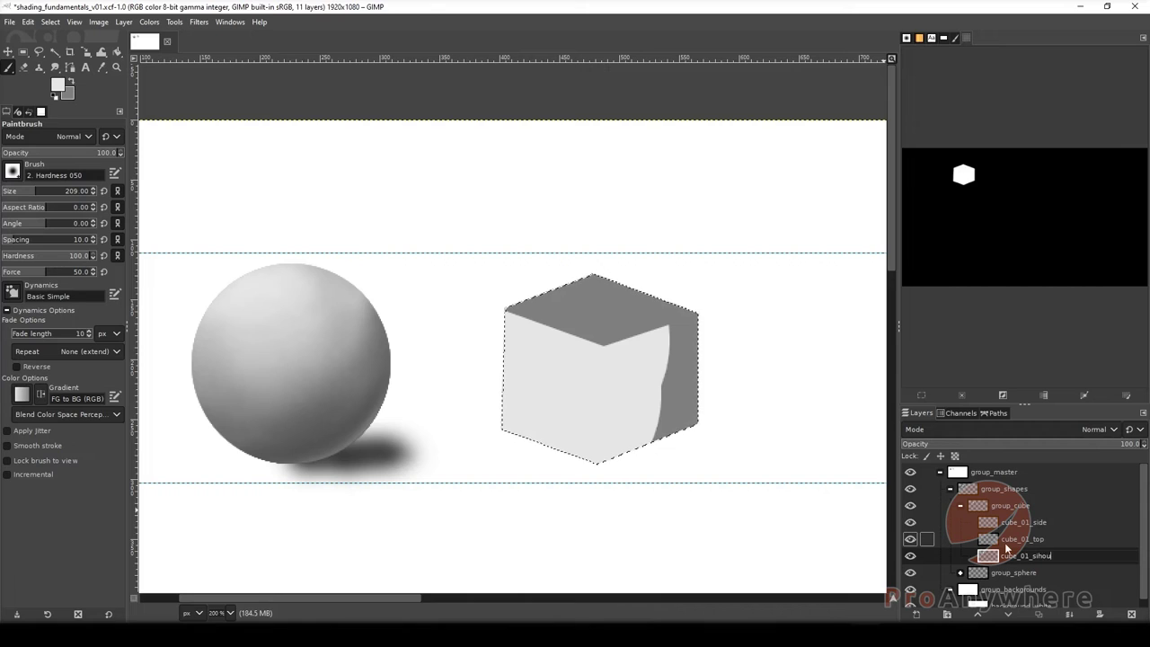
key("Return")
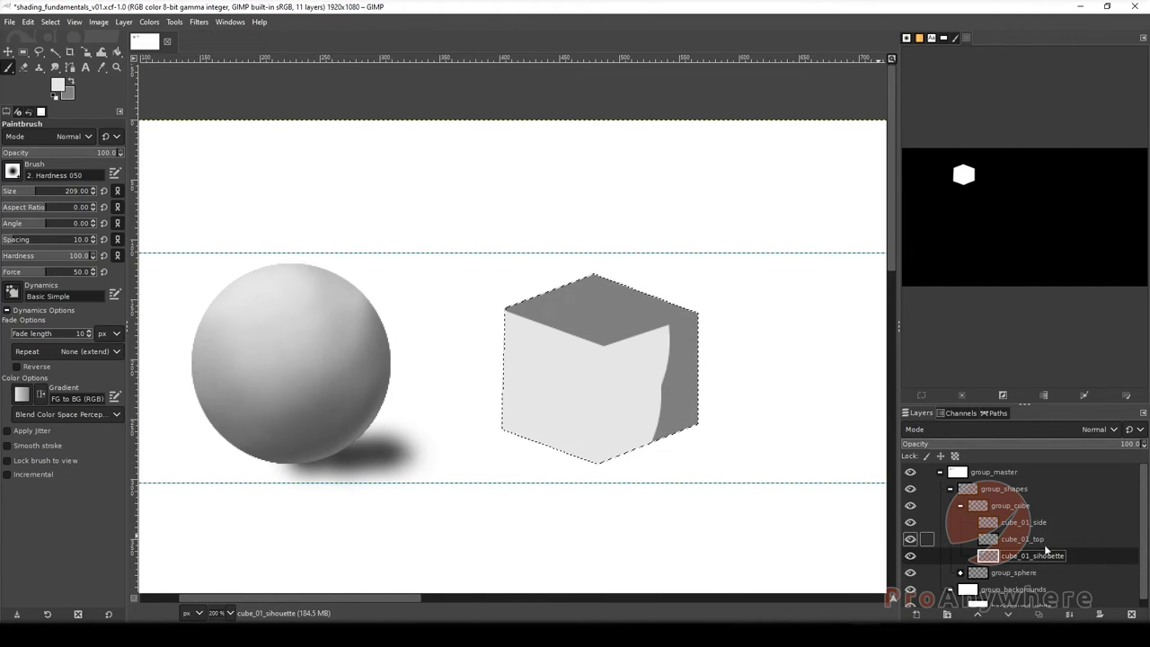
left_click(911, 525)
left_click(911, 537)
left_click(910, 538)
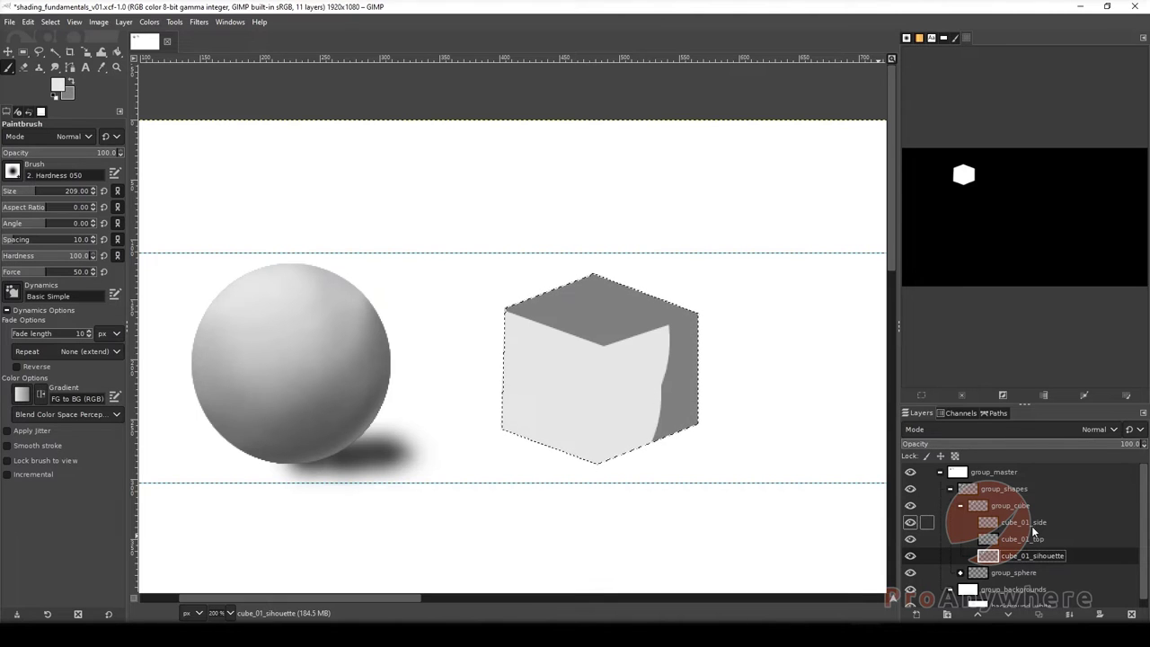
left_click(1029, 526)
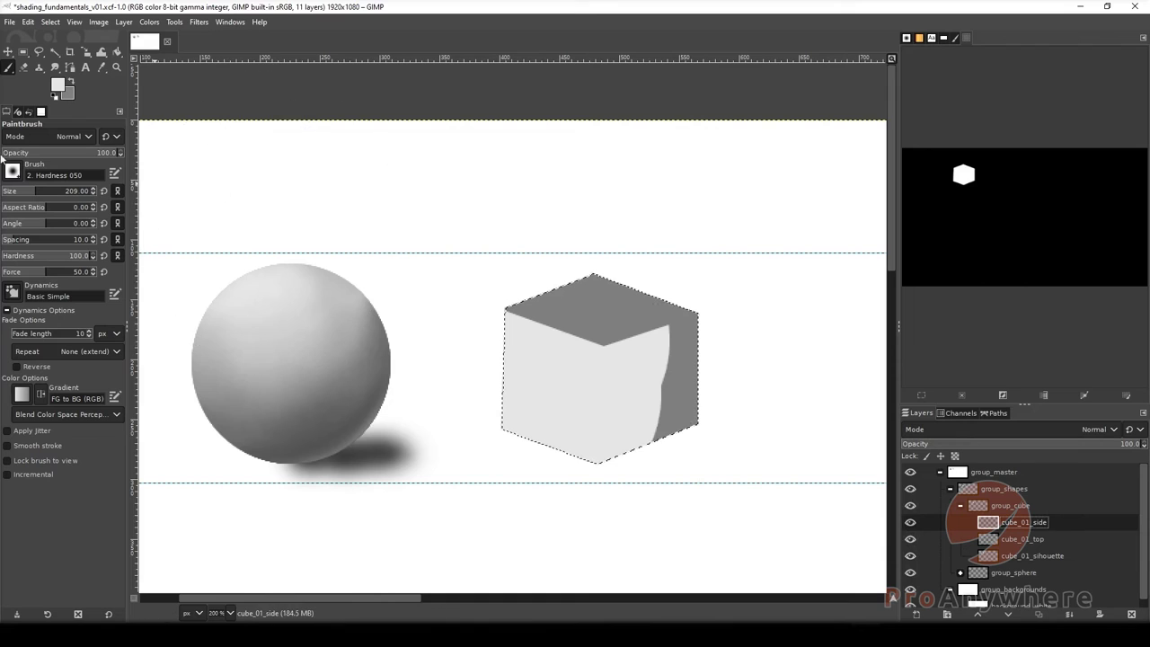
Intersect the cube selection with a Free Select polygon around the right side face.
left_click(39, 53)
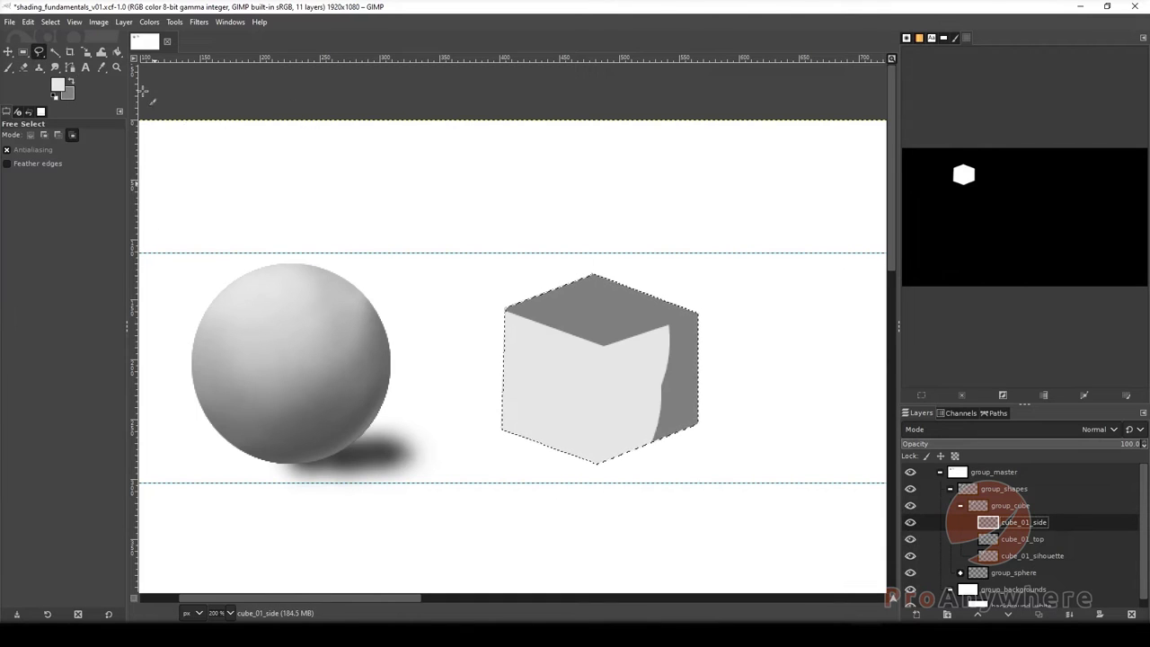
left_click(748, 291)
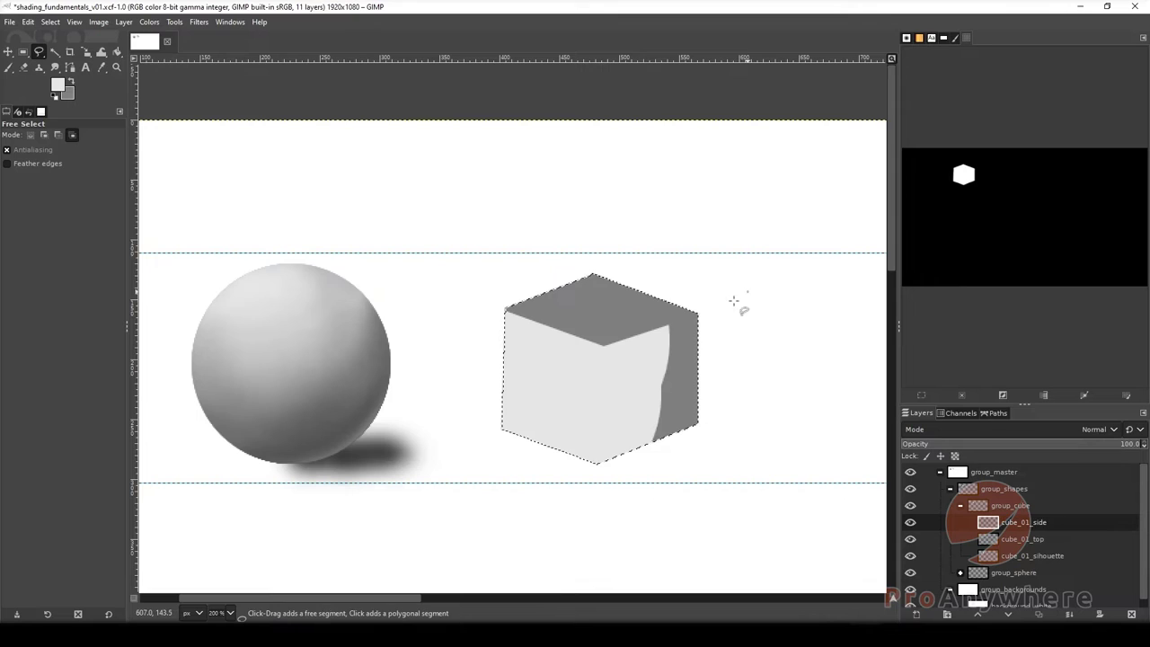
left_click(600, 344)
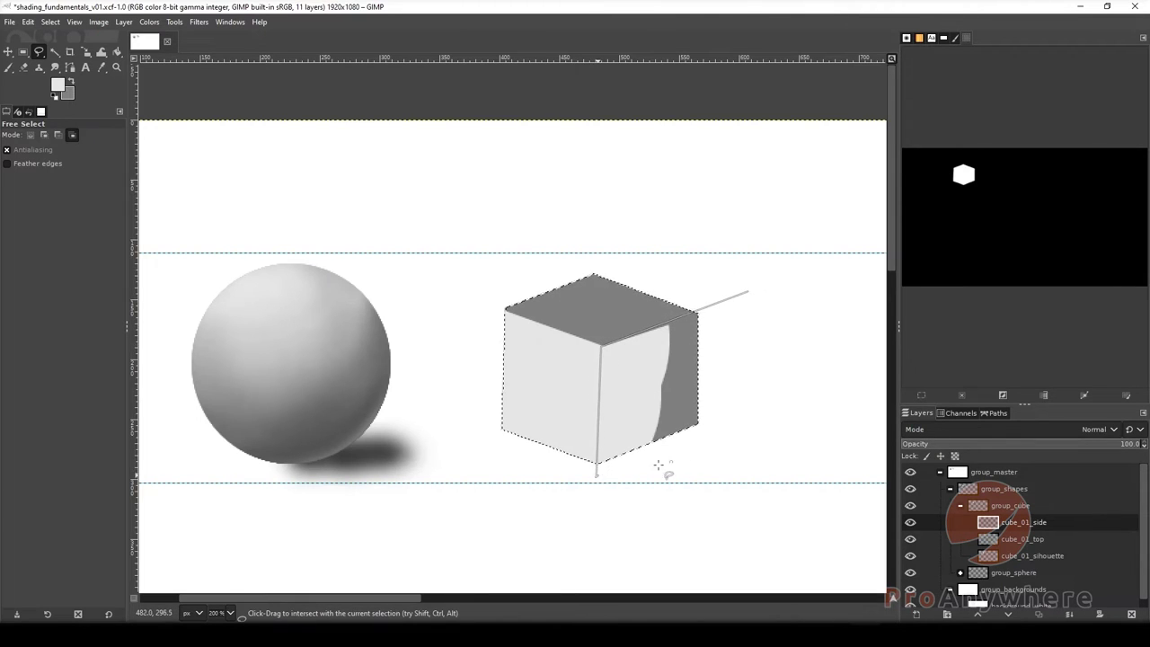
left_click(744, 447)
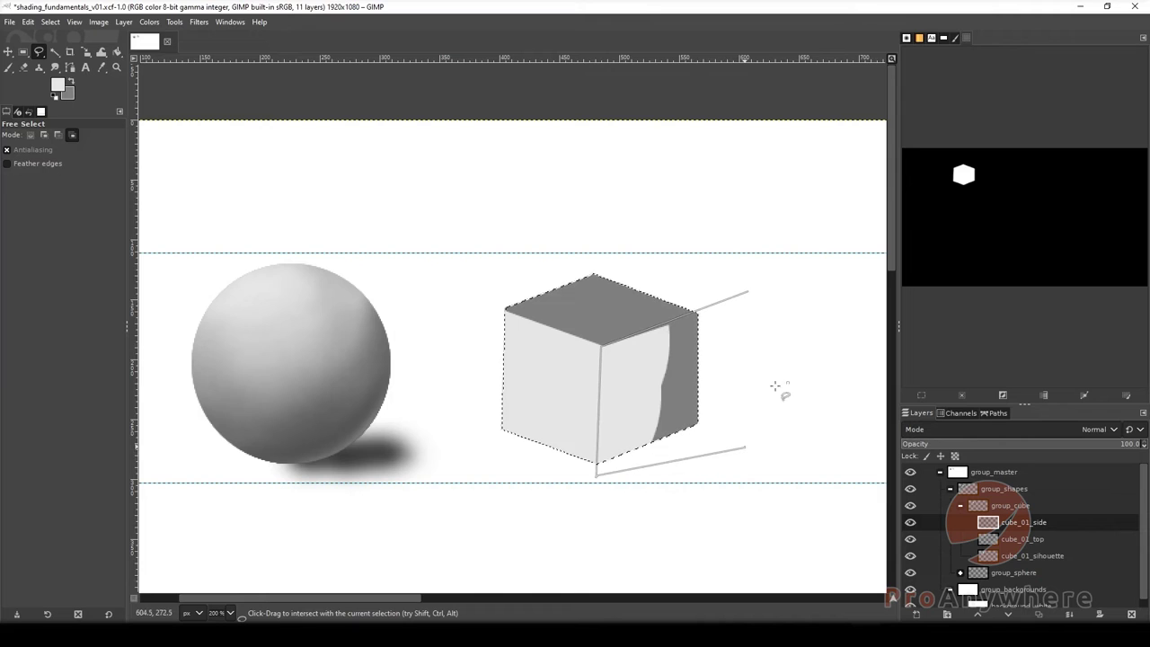
left_click(748, 291)
key("Return")
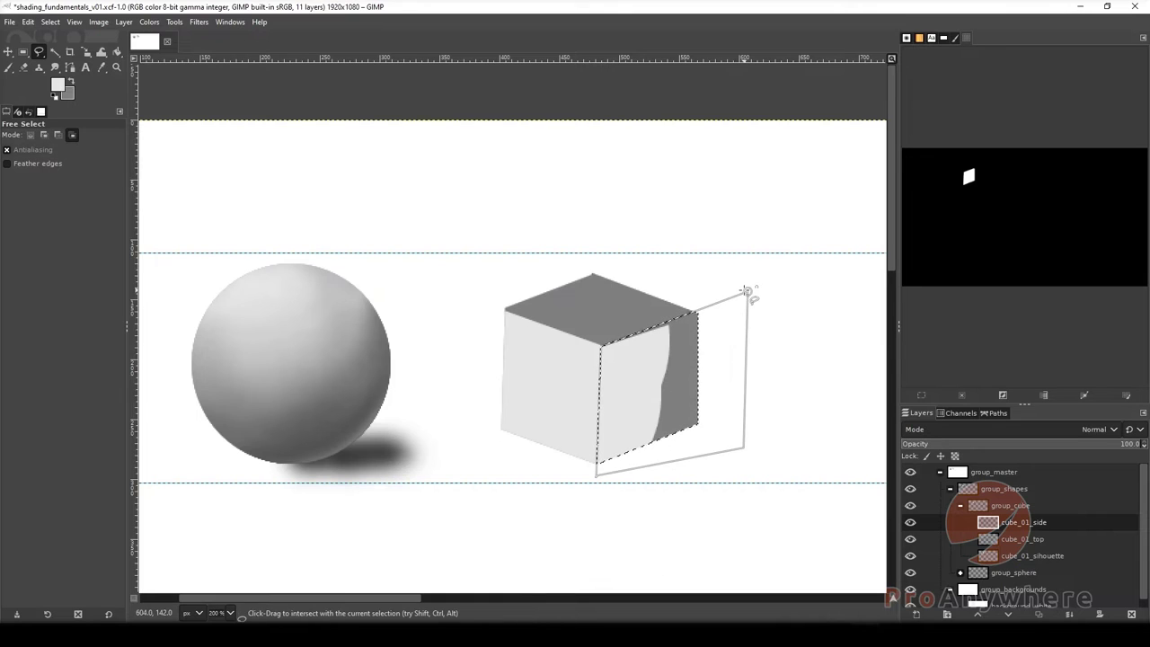
key("ctrl+z")
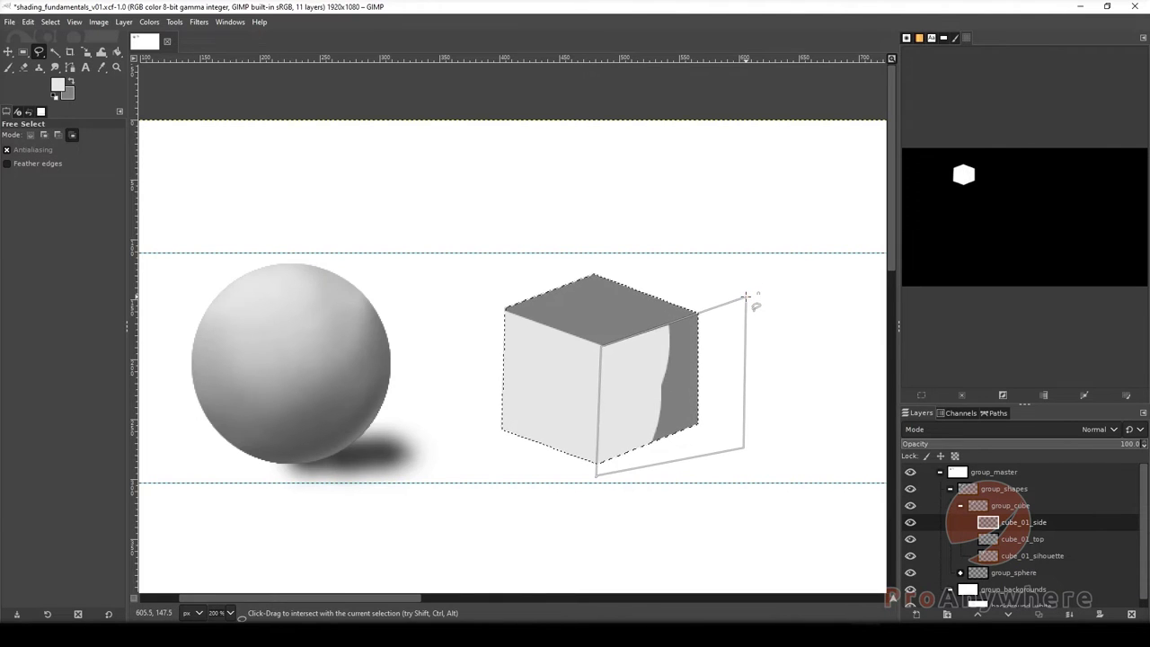
key("Return")
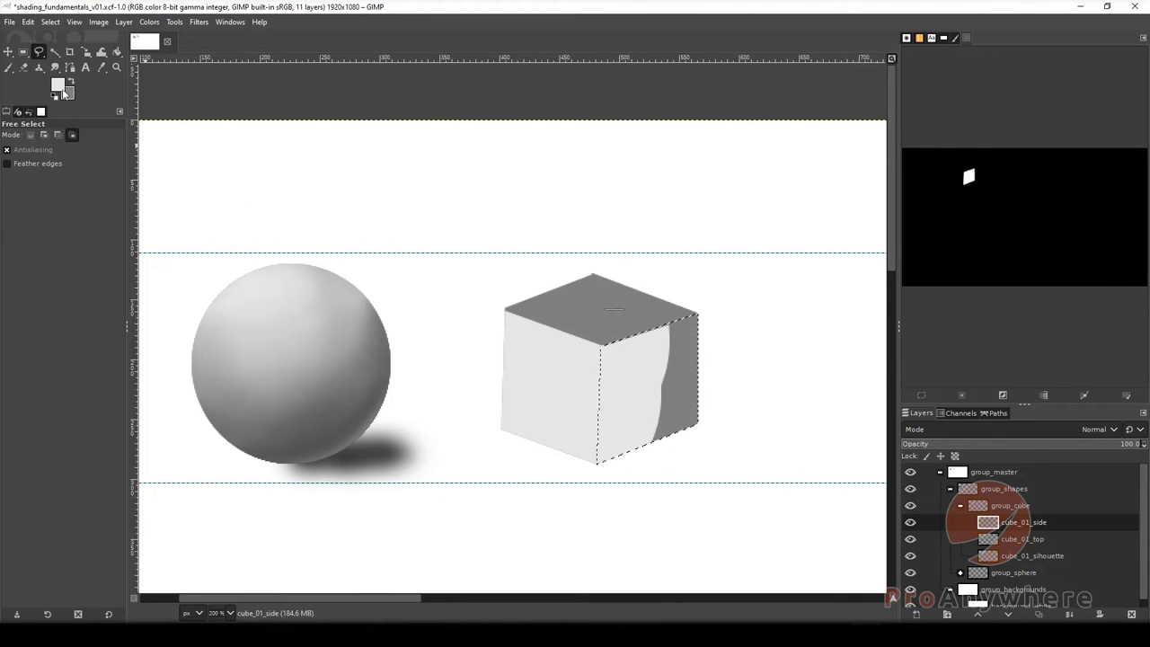
Sample the top face's grey and darken the foreground colour to value 37.6.
left_click(8, 68)
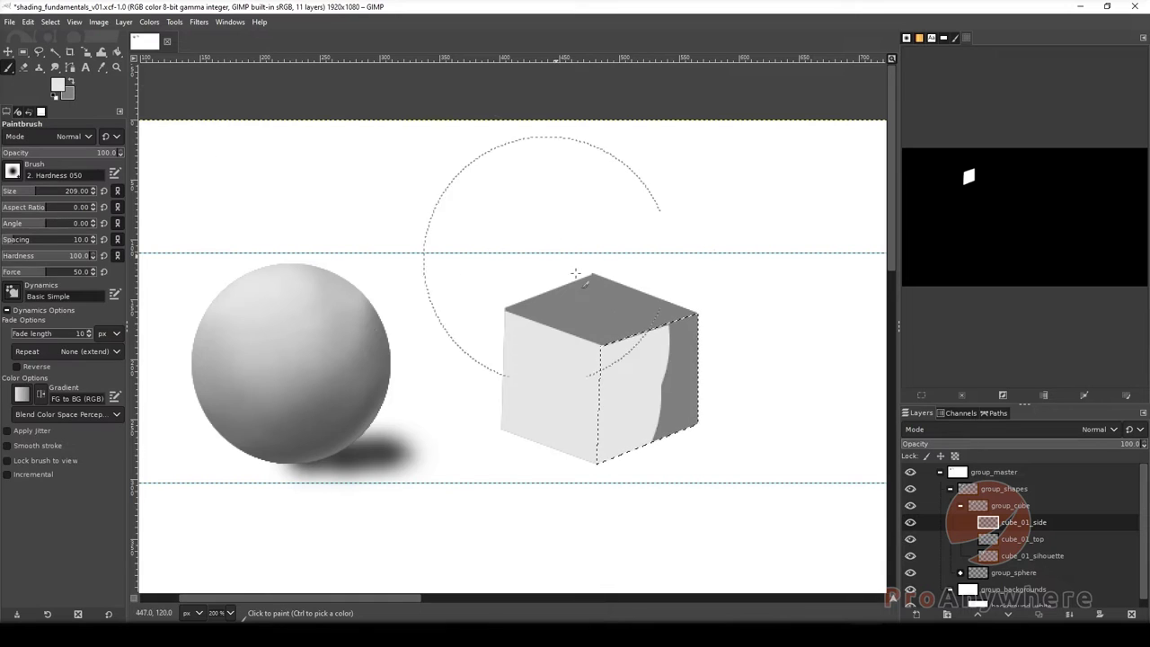
left_click(614, 302, "ctrl")
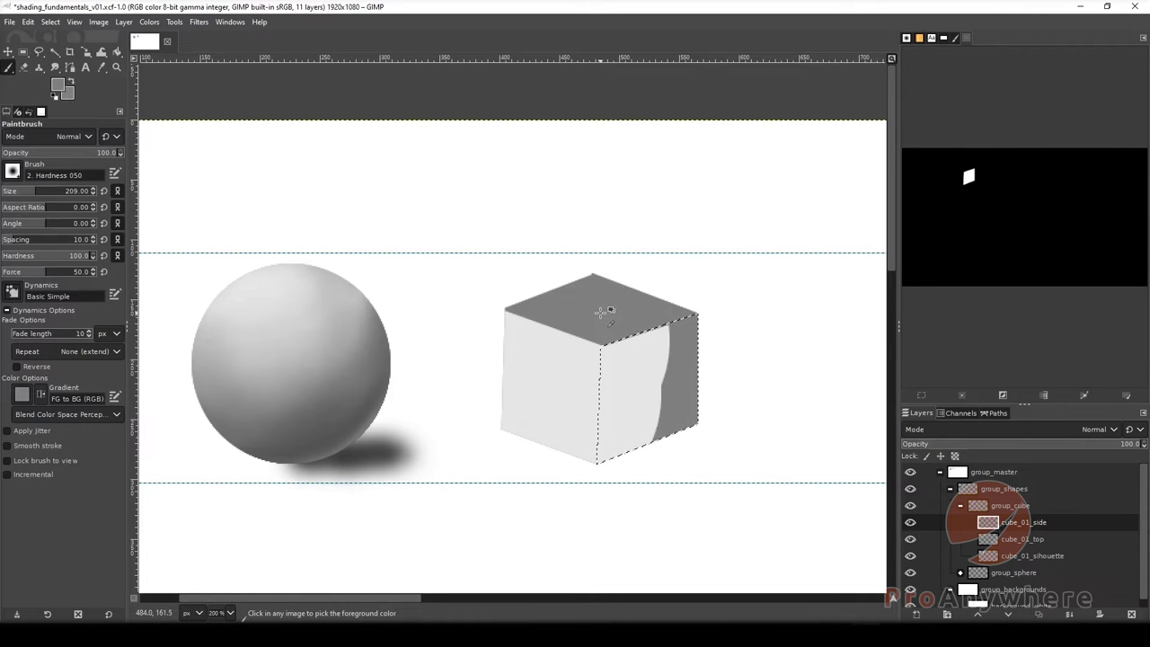
key("ctrl")
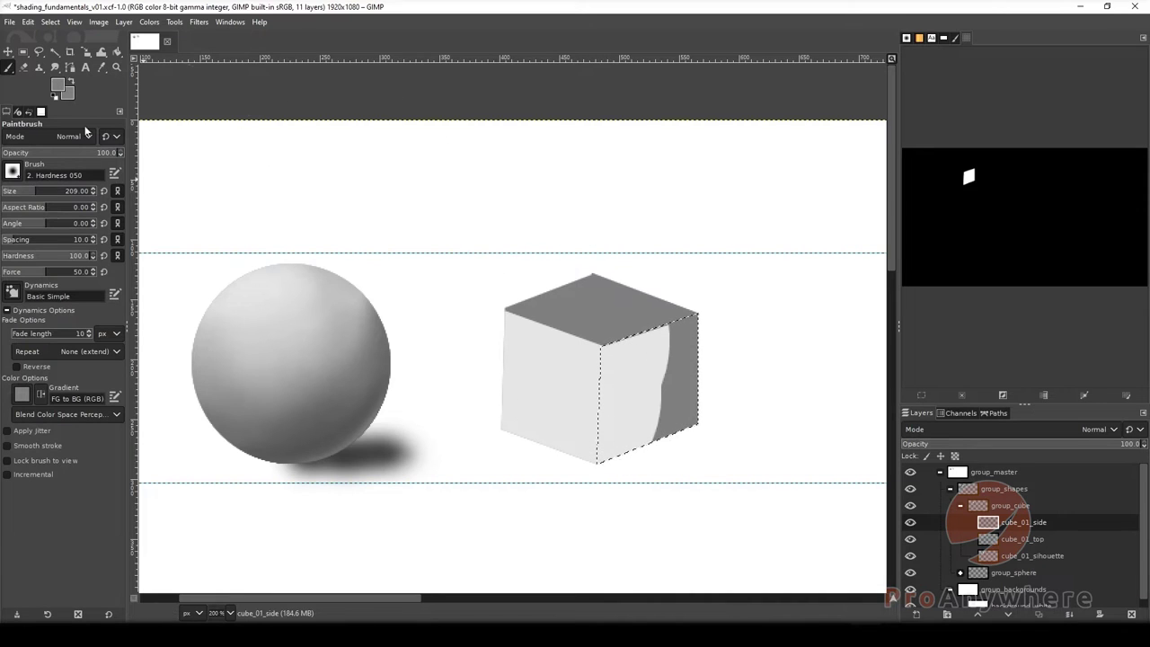
left_click(59, 86)
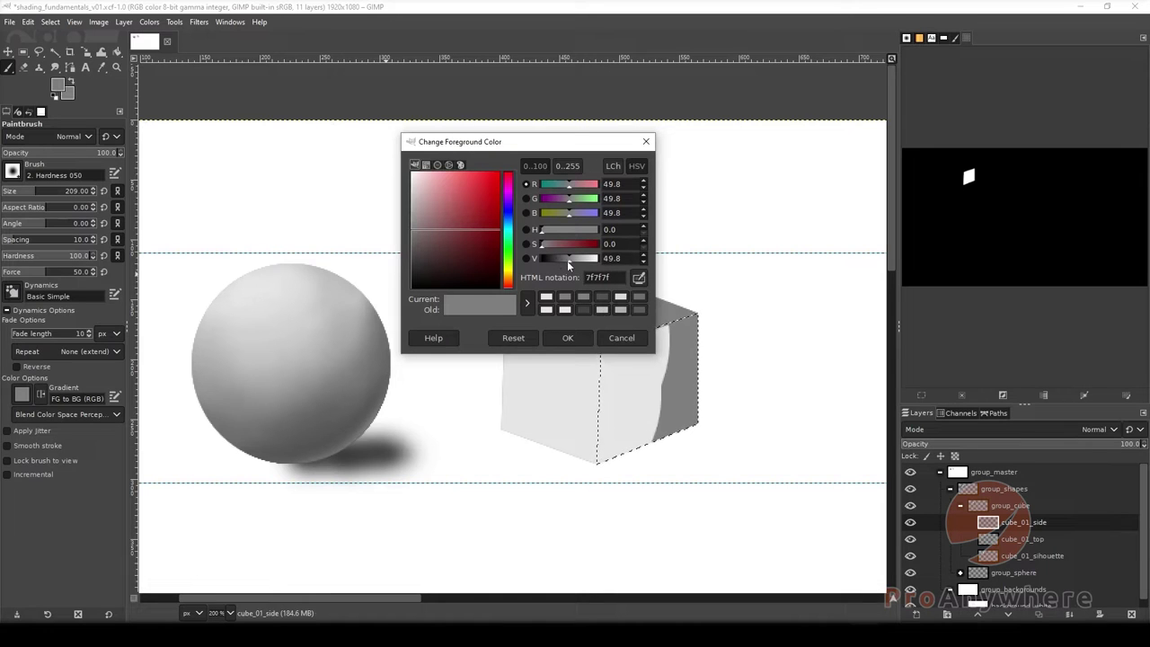
left_click_drag(566, 259, 553, 260)
left_click(569, 338)
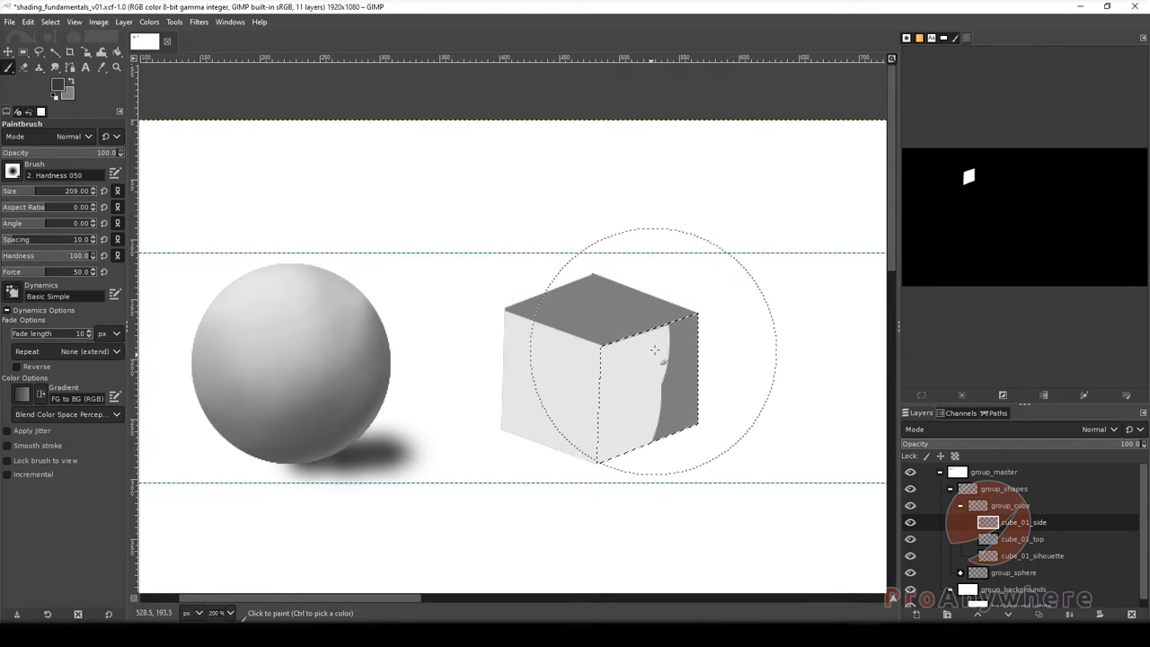
Paint the cube's right side face dark grey on cube_01_side and deselect everything.
left_click_drag(647, 374, 652, 405)
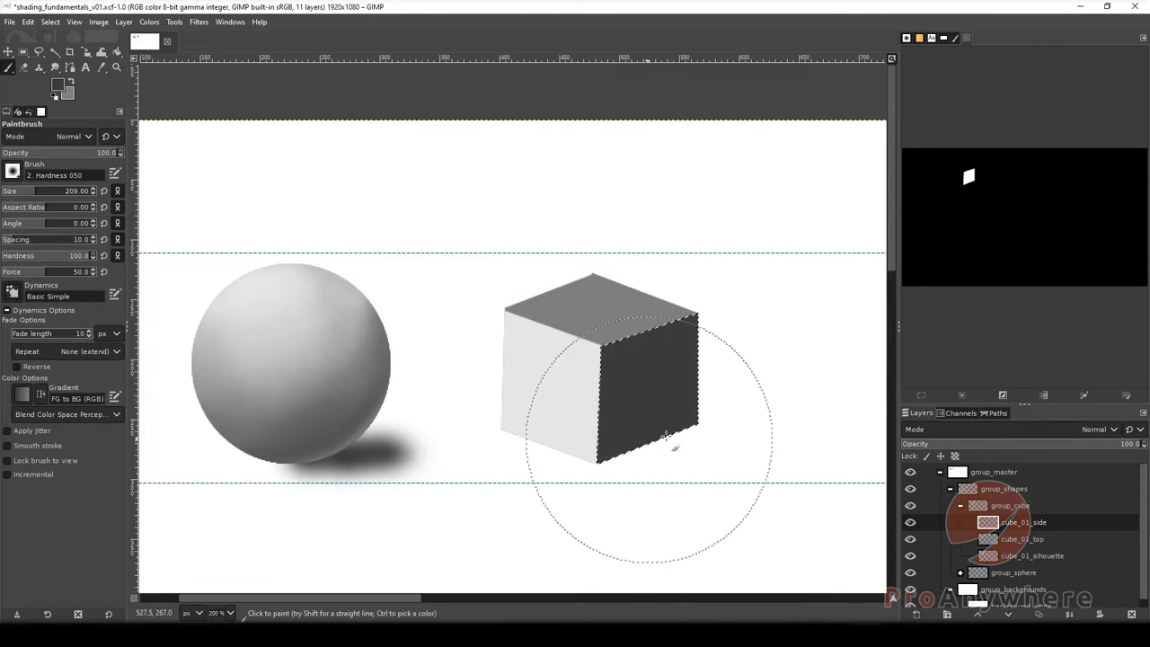
key("ctrl")
key("shift")
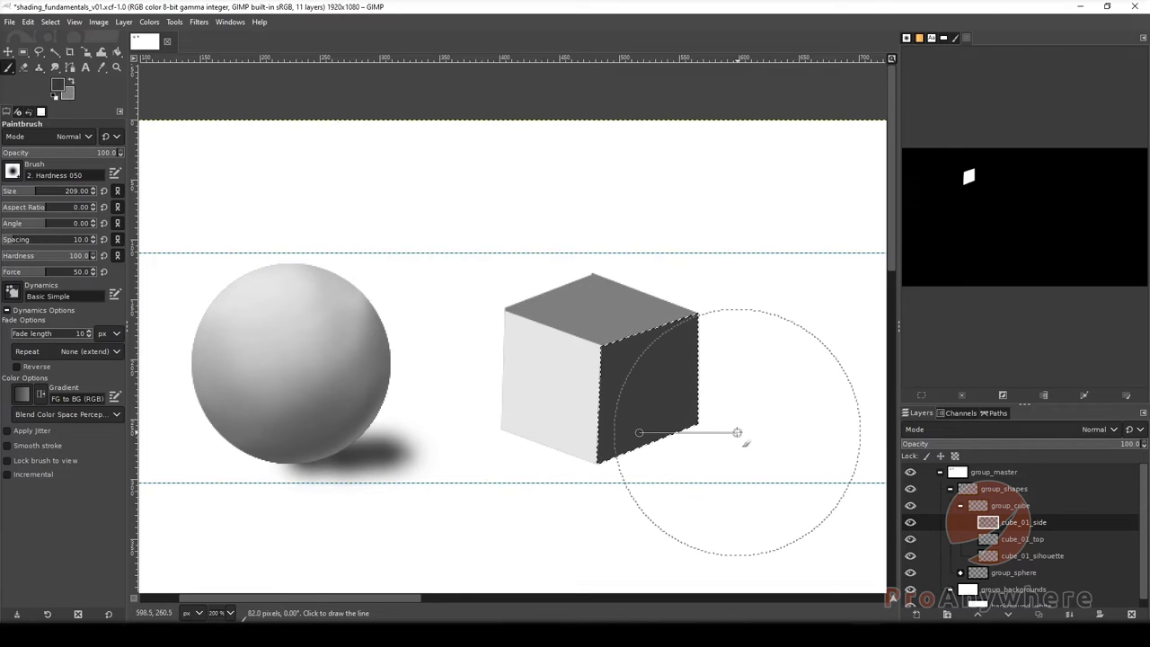
key("ctrl+shift+a")
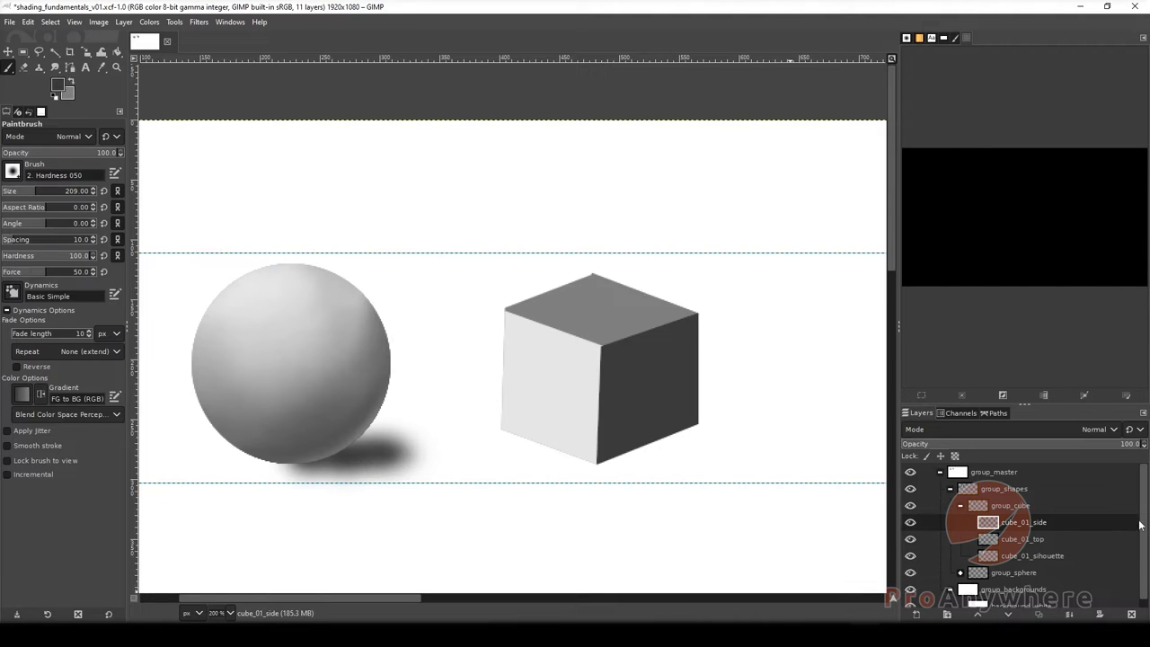
Save shading_fundamentals_v01.xcf and load the cube layer's alpha as the selection again.
scroll(1140, 524, "down", 1)
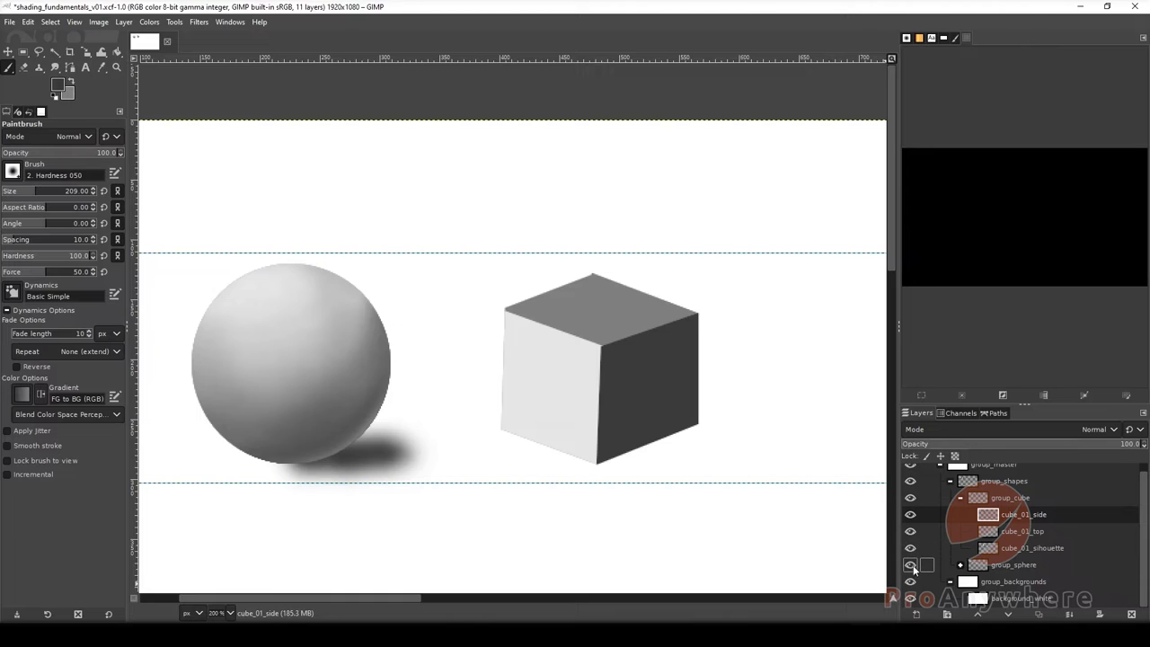
left_click(1019, 548)
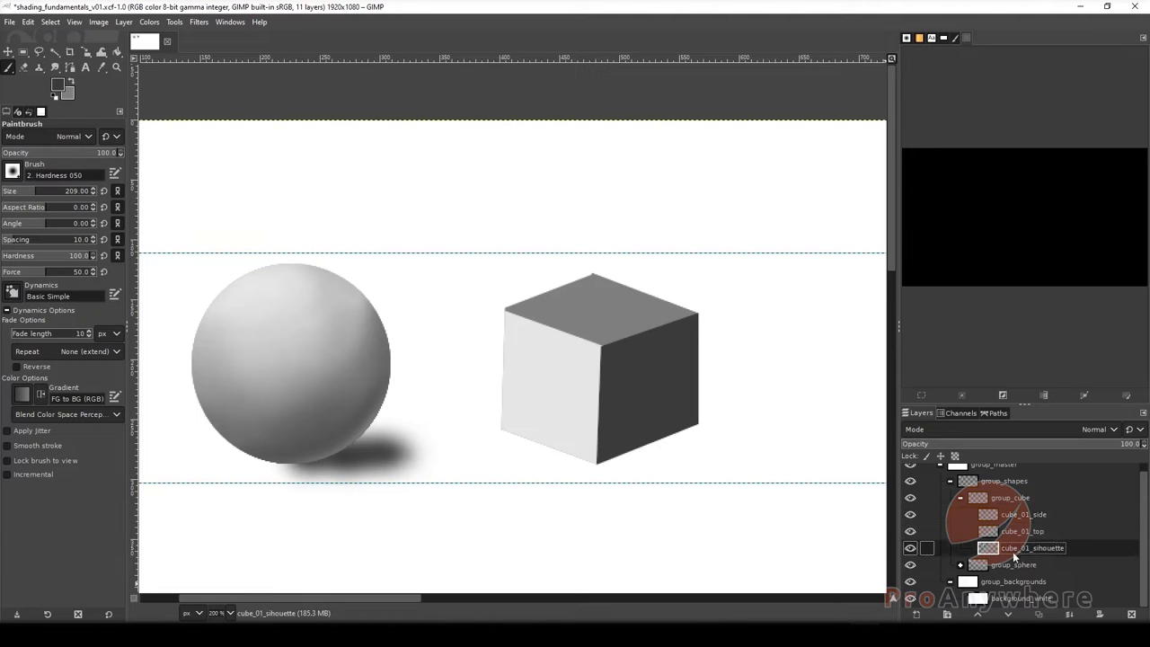
left_click(1017, 520)
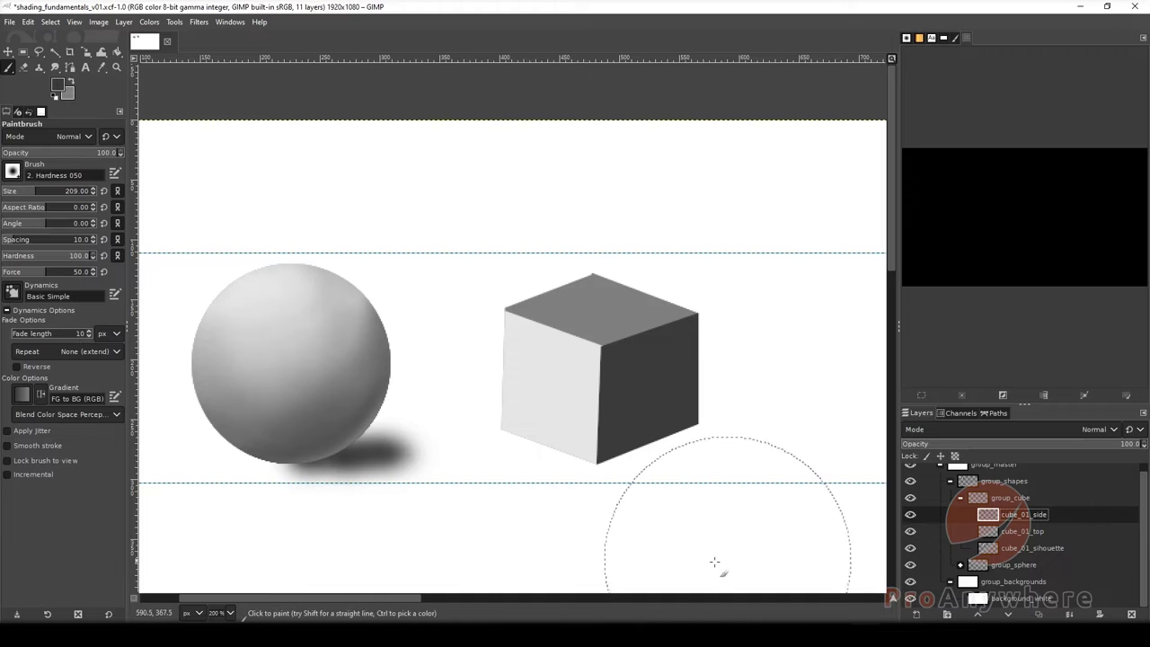
key("ctrl+s")
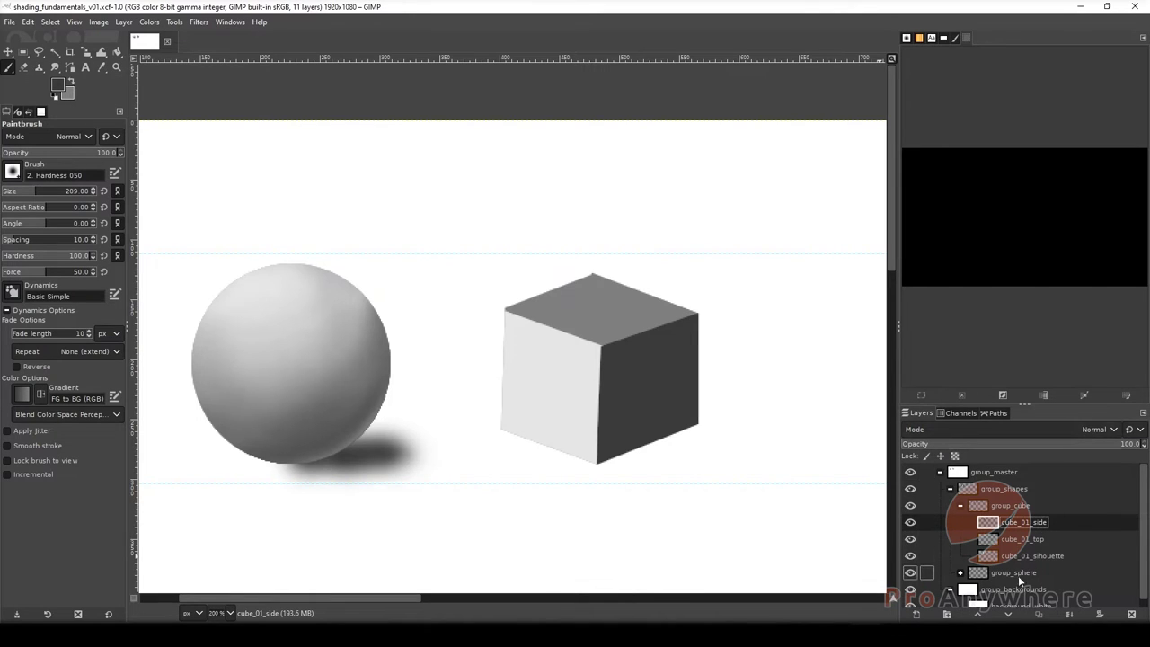
left_click(977, 521, "alt")
key("m")
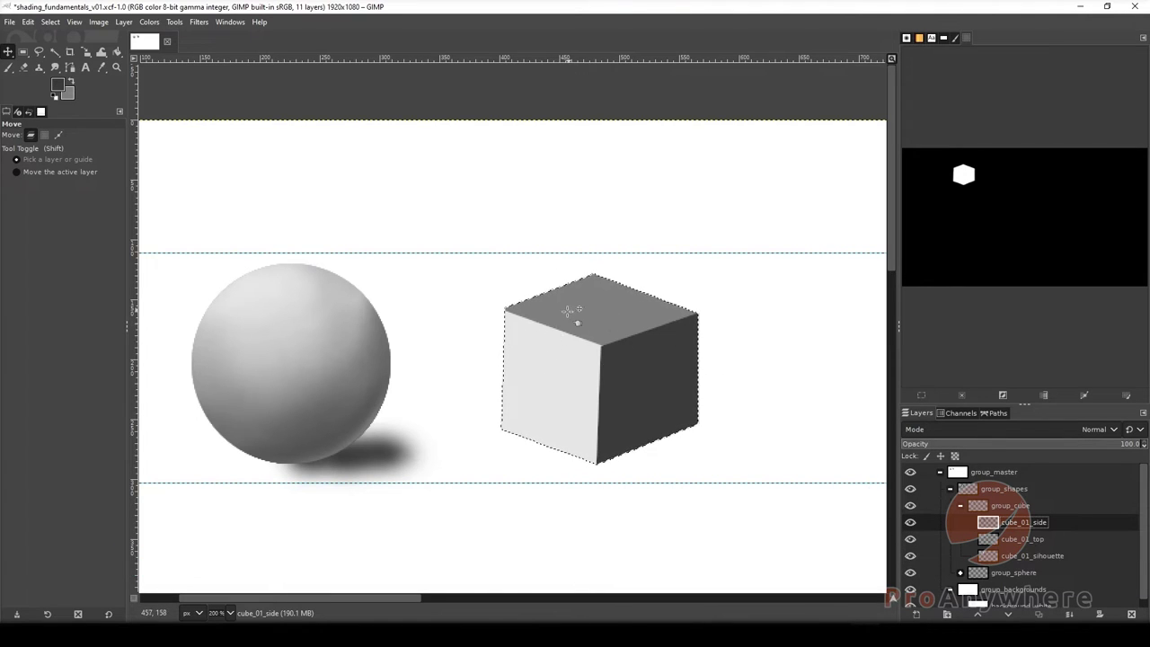
Hide cube_01_silhouette, show cube_01_side and cube_01_top, and make cube_01_side active.
left_click(910, 539)
left_click(911, 523)
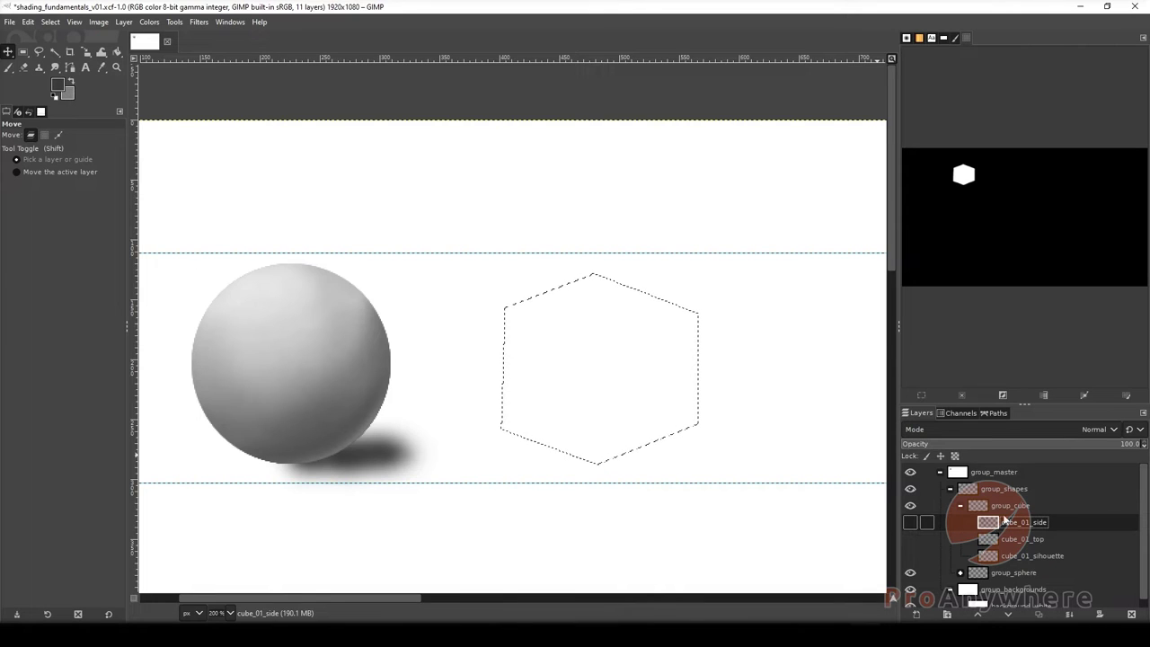
left_click(915, 526)
left_click(911, 523)
left_click(908, 540)
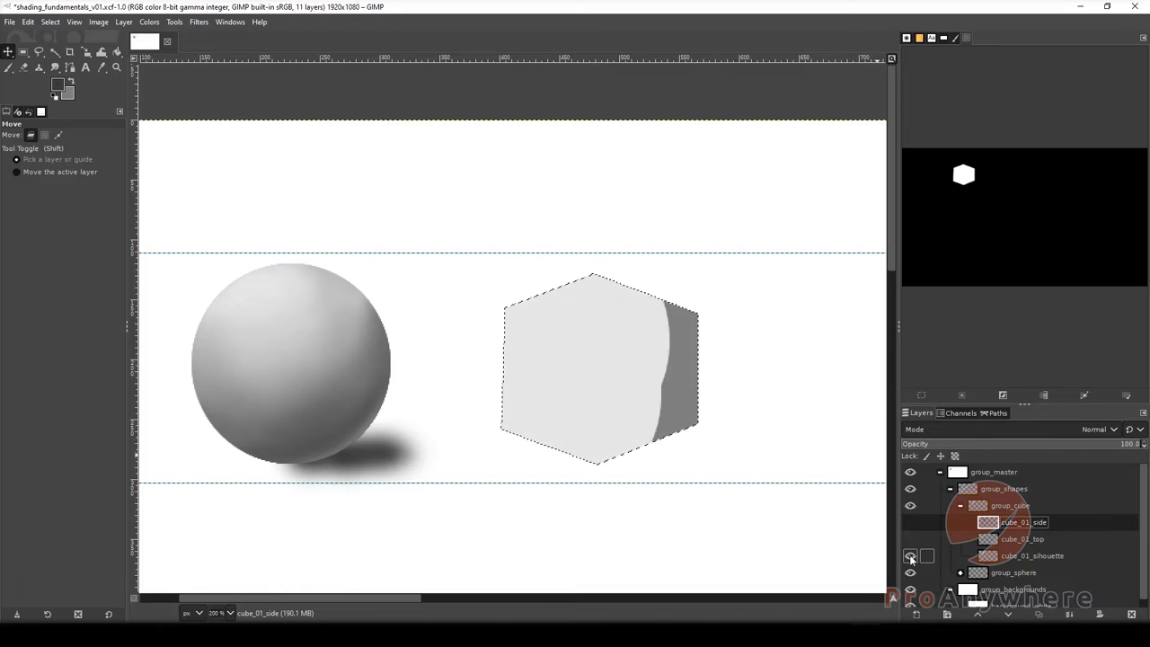
left_click(1040, 555)
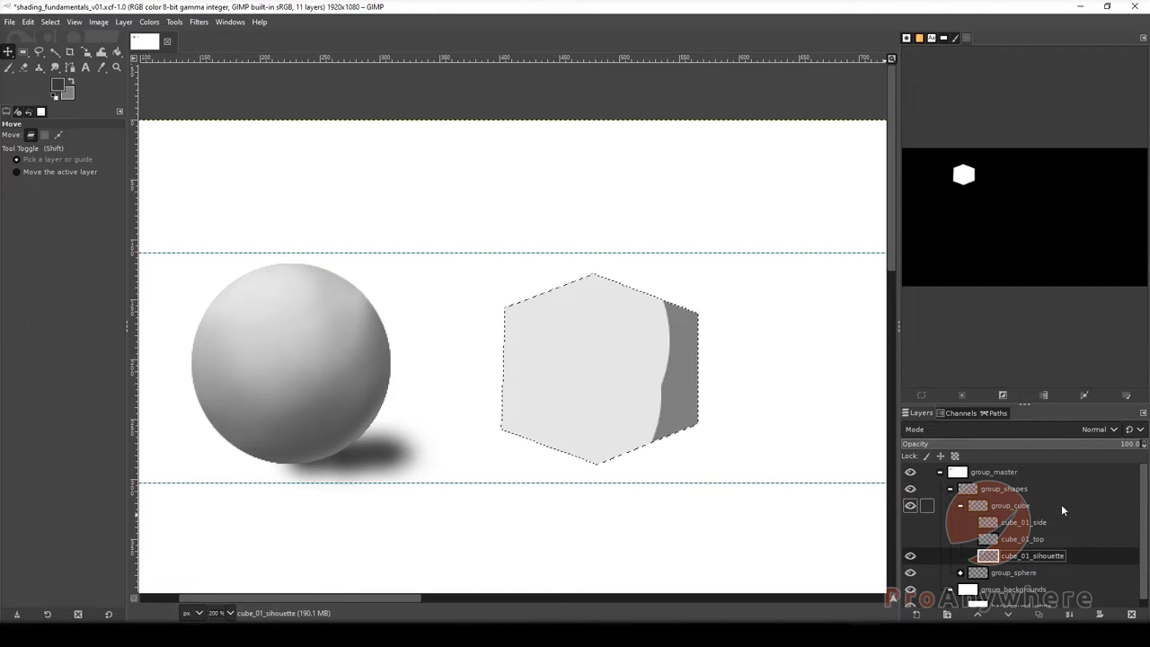
left_click(909, 555)
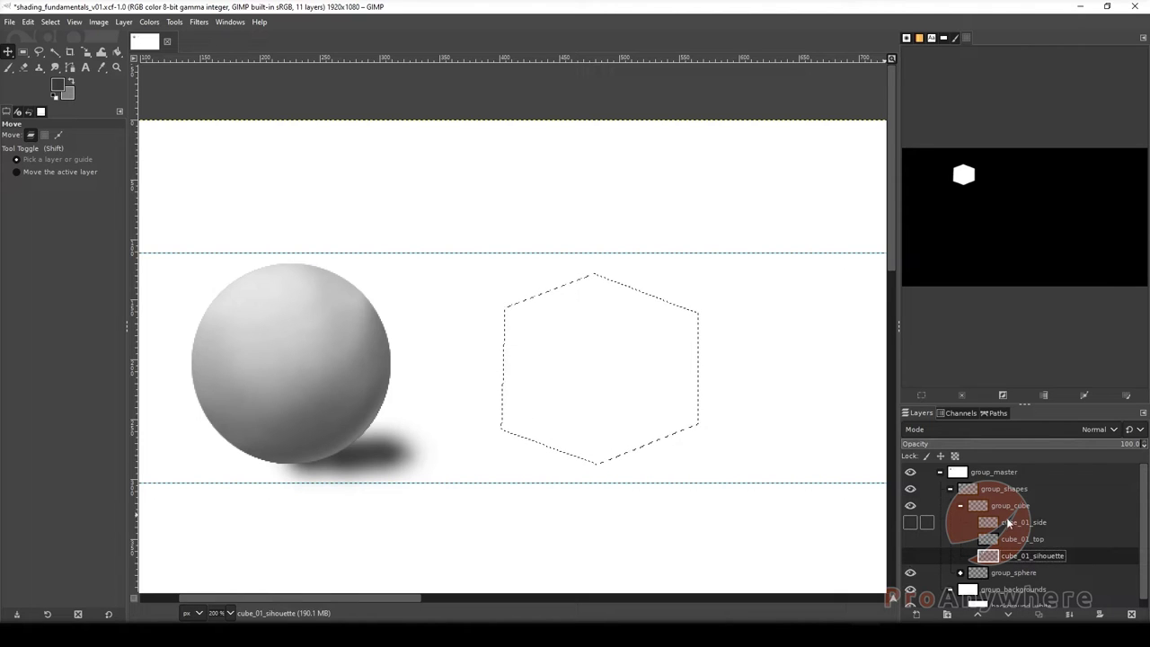
left_click(910, 523)
left_click(909, 539)
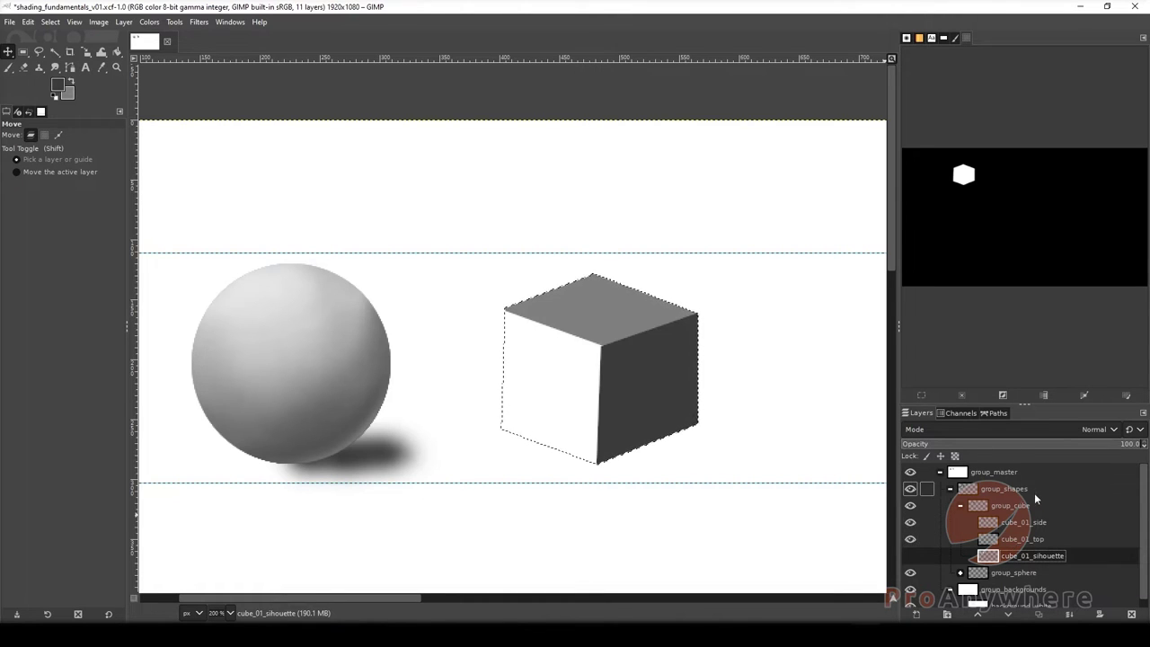
left_click(1025, 521)
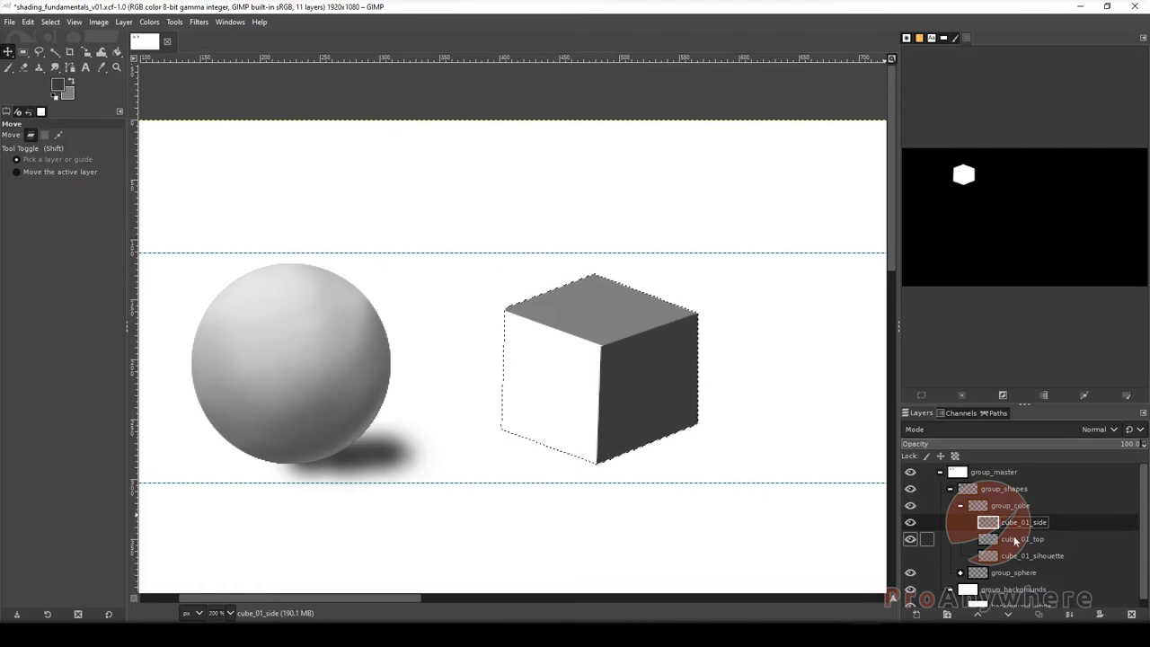
Duplicate cube_01_side and cube_01_top, moving cube_01_top copy above cube_01_side.
right_click(1020, 530)
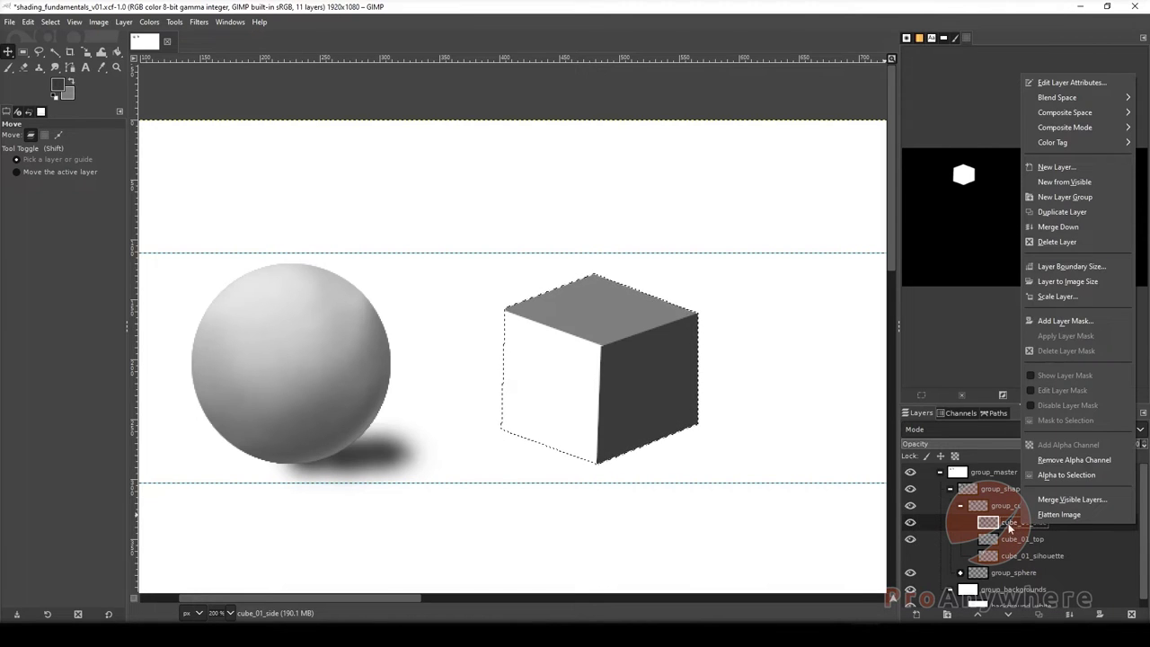
left_click(1061, 212)
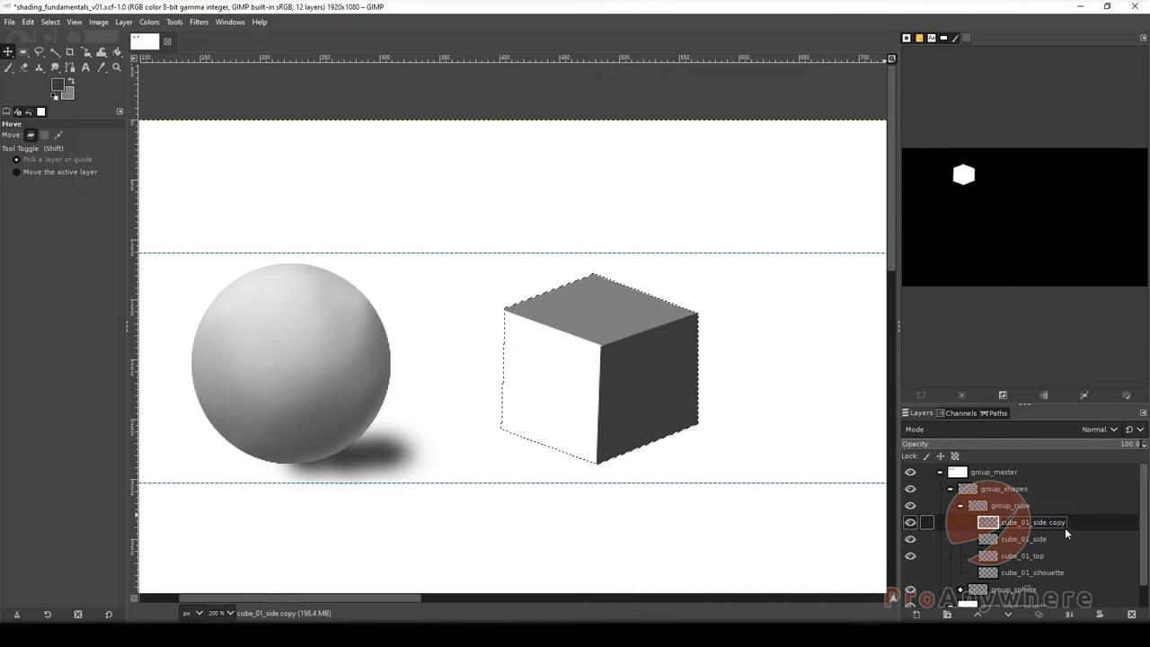
right_click(1016, 555)
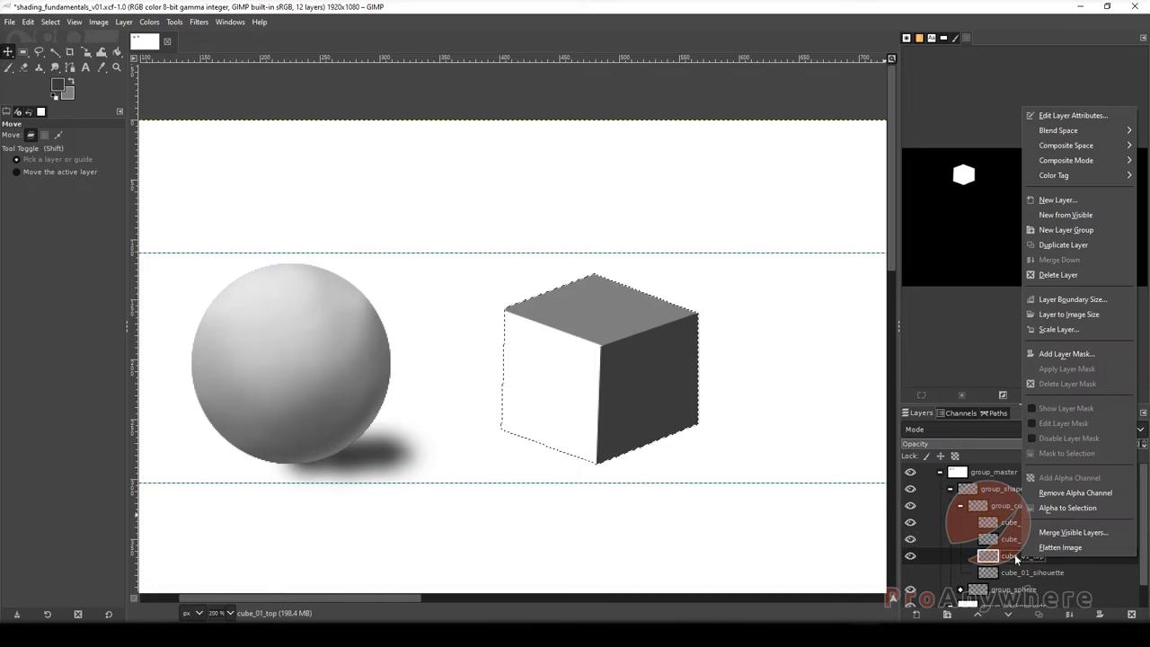
left_click(1051, 245)
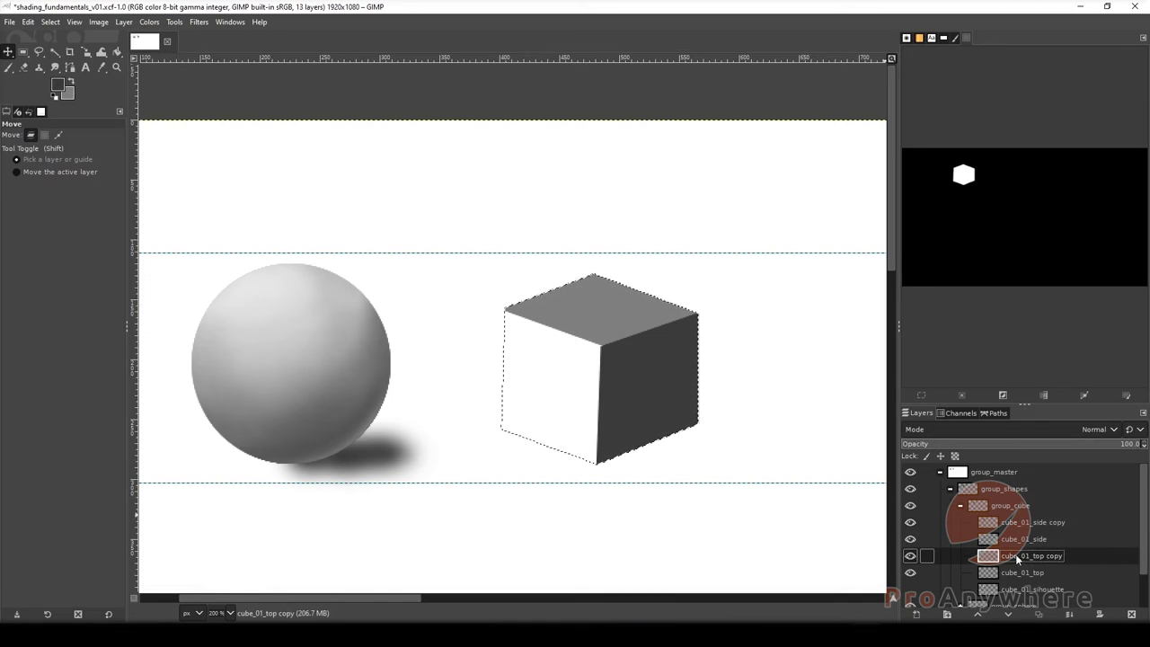
left_click_drag(1014, 553, 1013, 533)
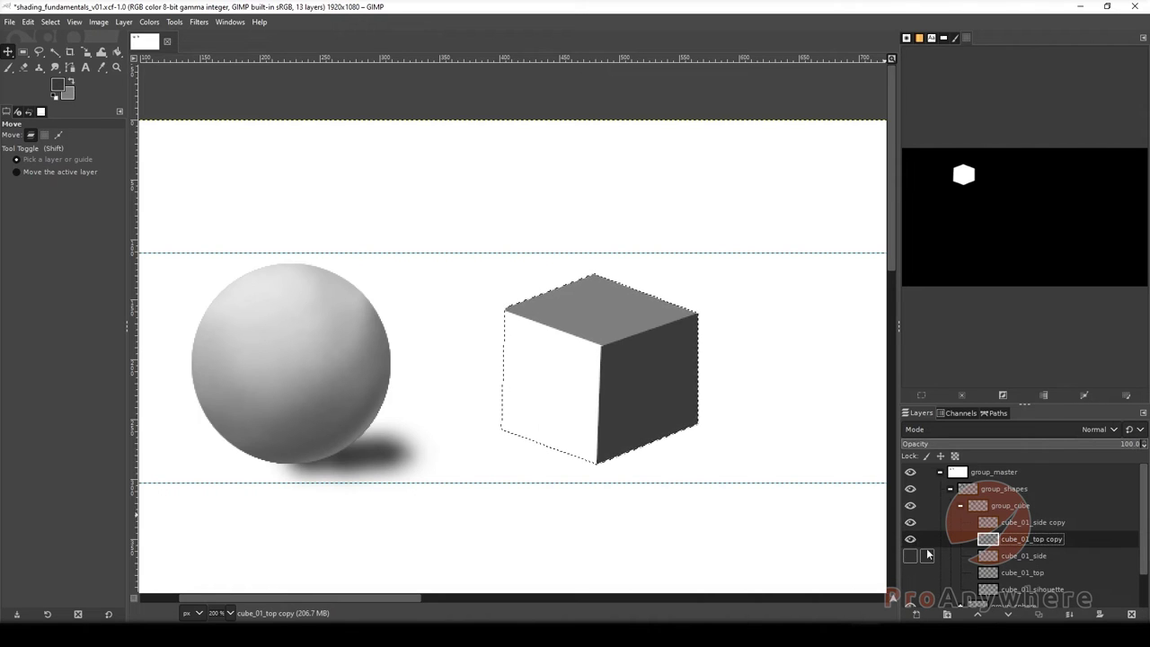
left_click(911, 540)
left_click(910, 523)
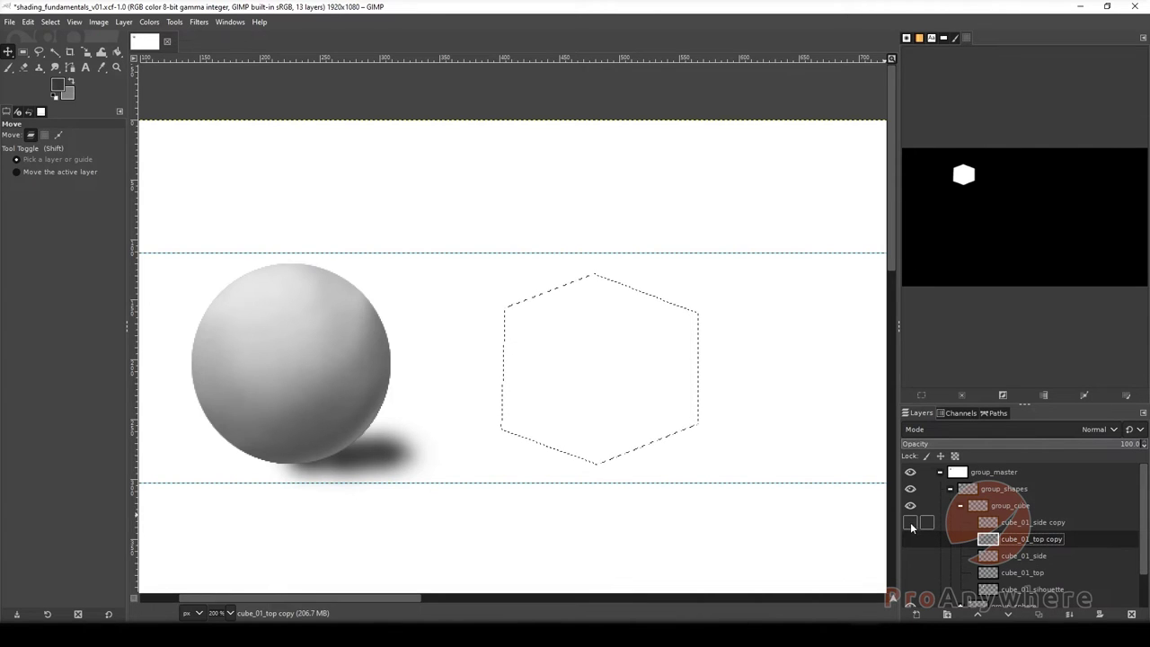
left_click(910, 524)
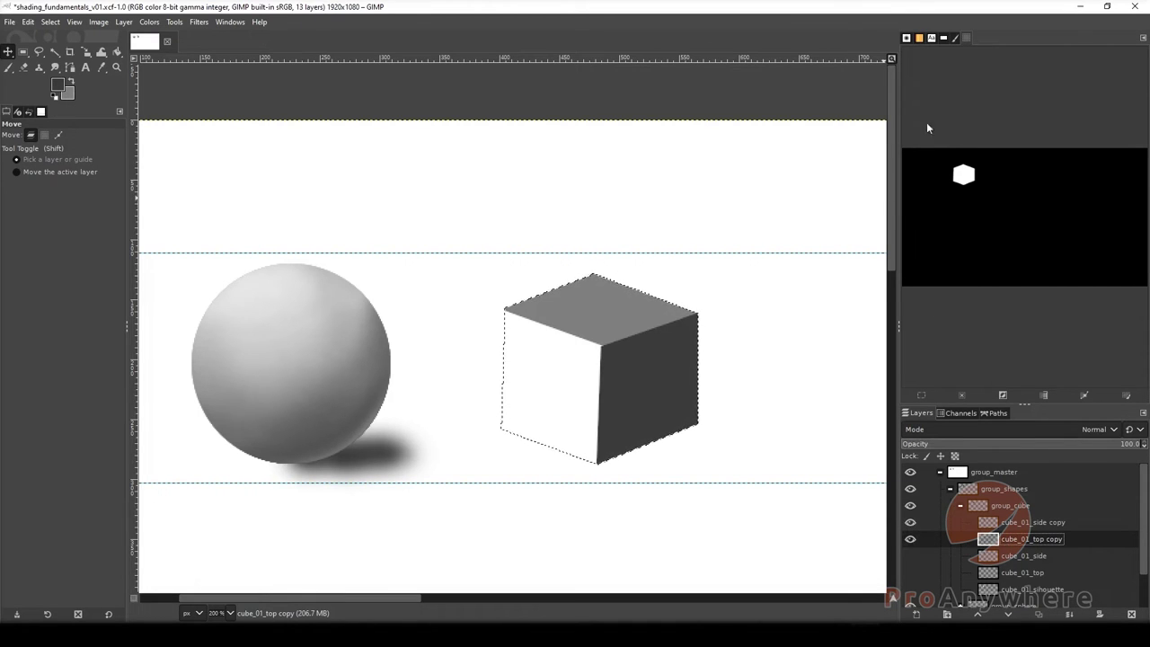
Open the Selection Editor panel from the Select menu.
left_click(53, 23)
key("Escape")
left_click(907, 39)
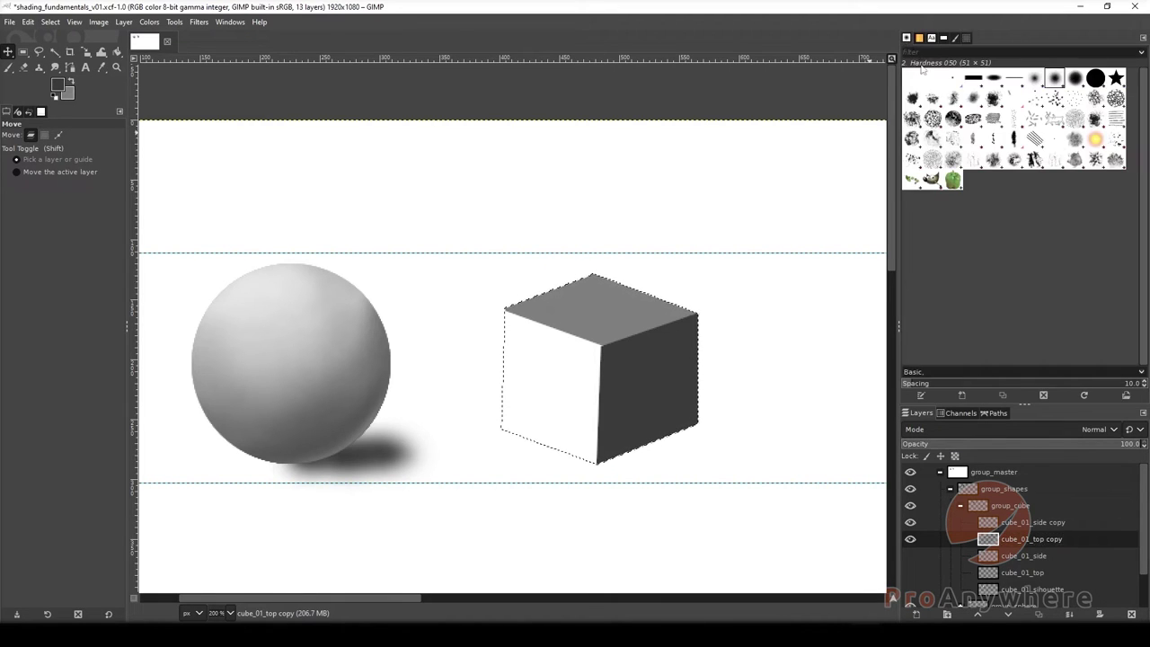
left_click(51, 22)
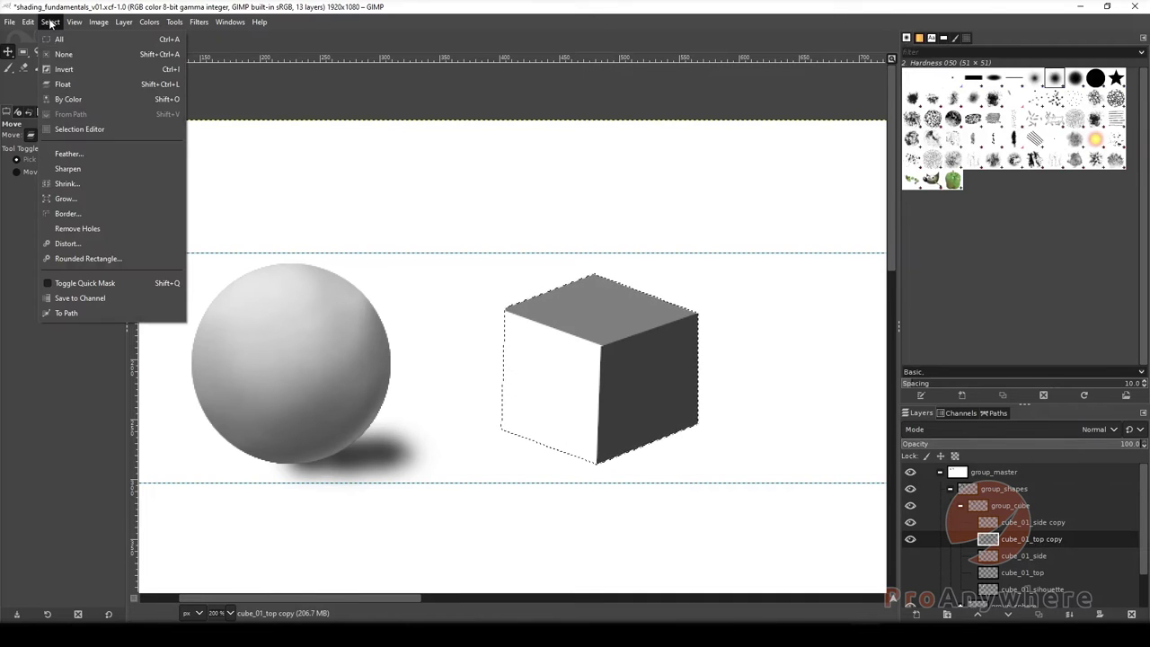
left_click(57, 131)
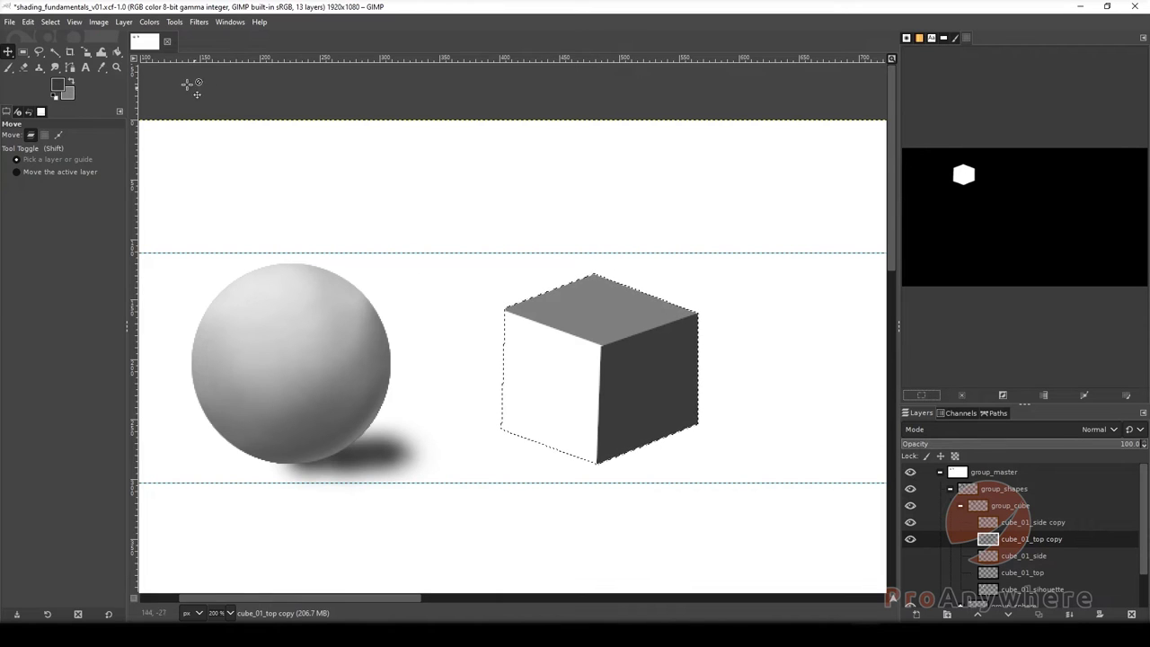
Clear the selection around the cube with the Selection Editor's Select None button.
left_click(52, 23)
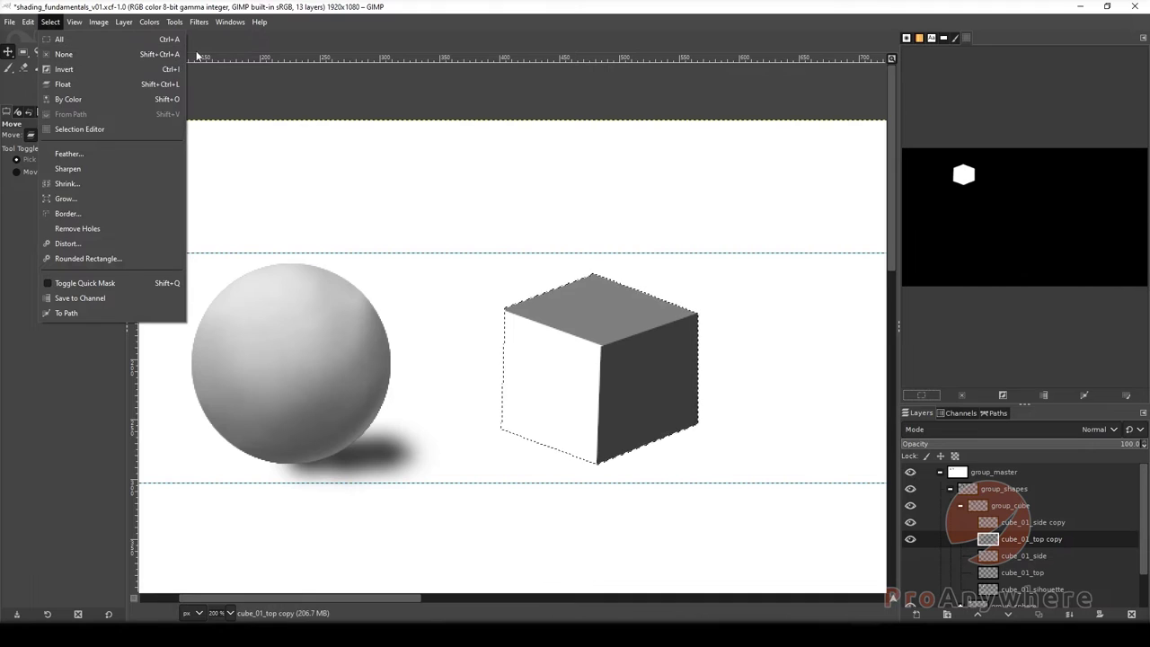
key("Escape")
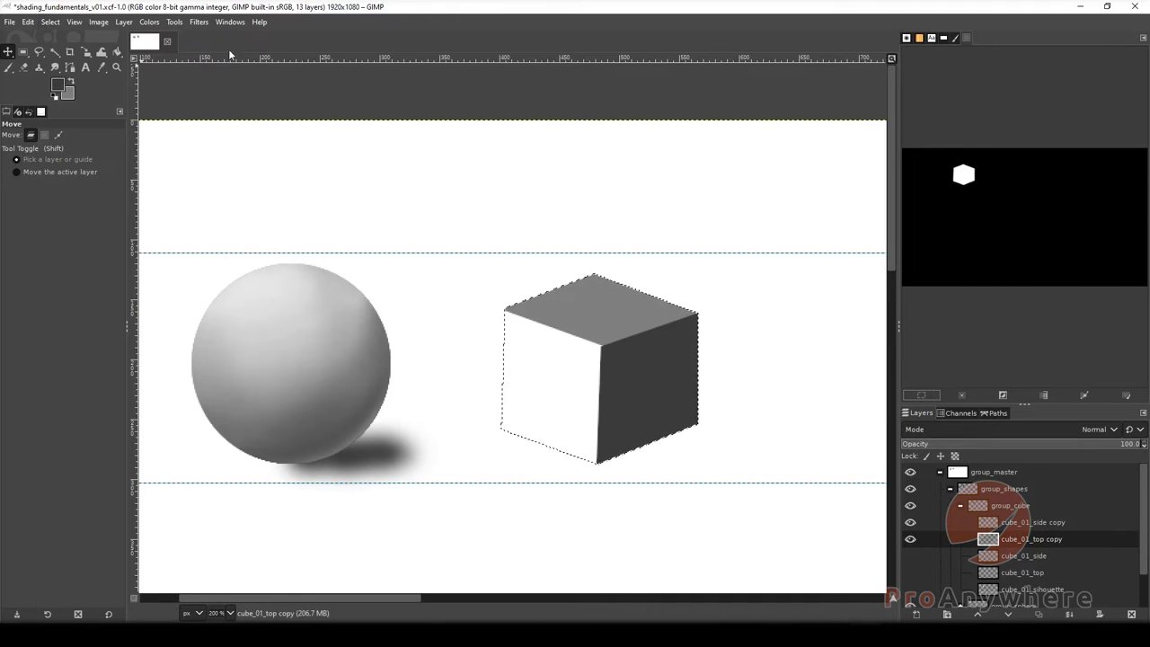
left_click(959, 395)
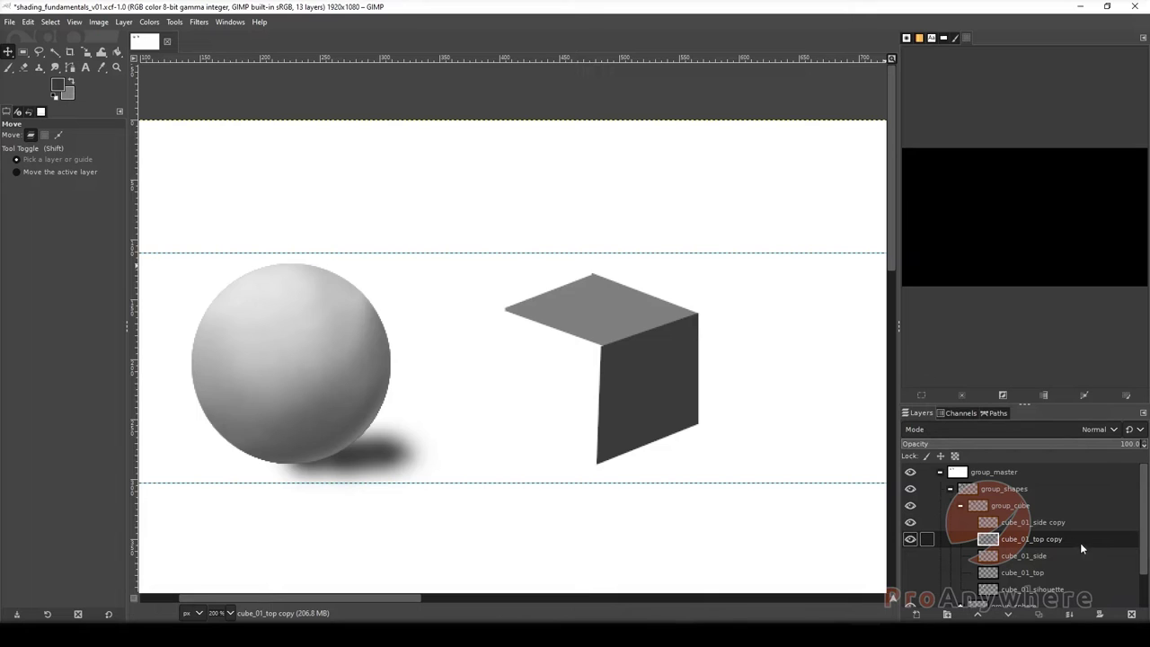
Check the shapes of cube_01_side copy and cube_01_top copy with Alpha to Selection.
left_click(1026, 524)
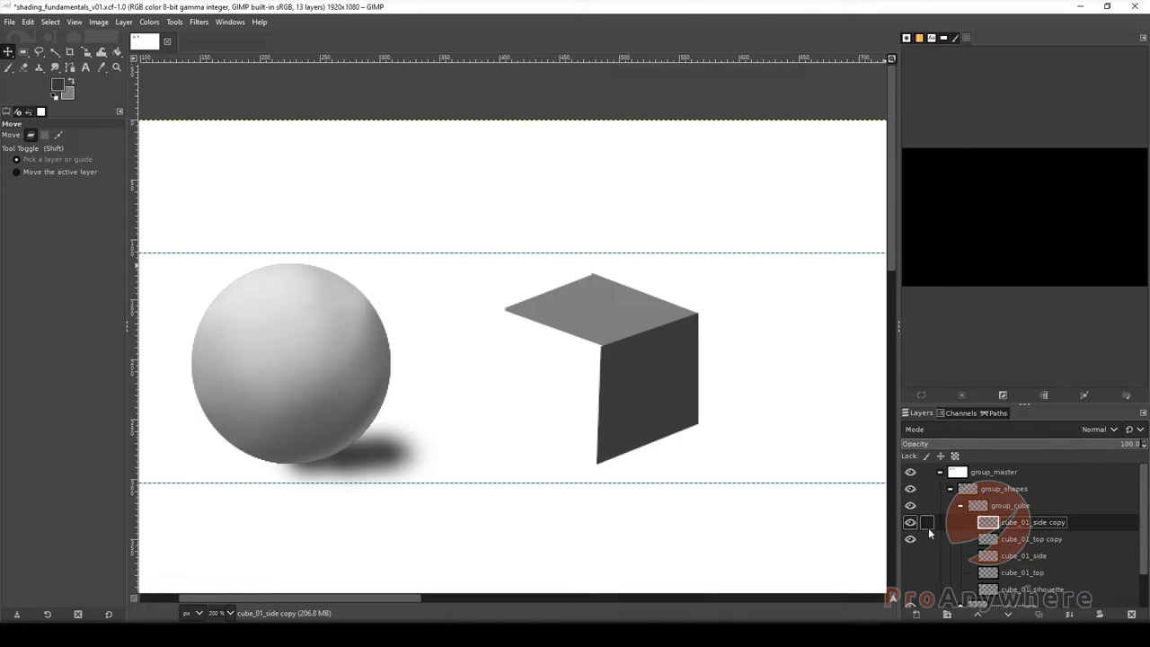
right_click(1036, 523)
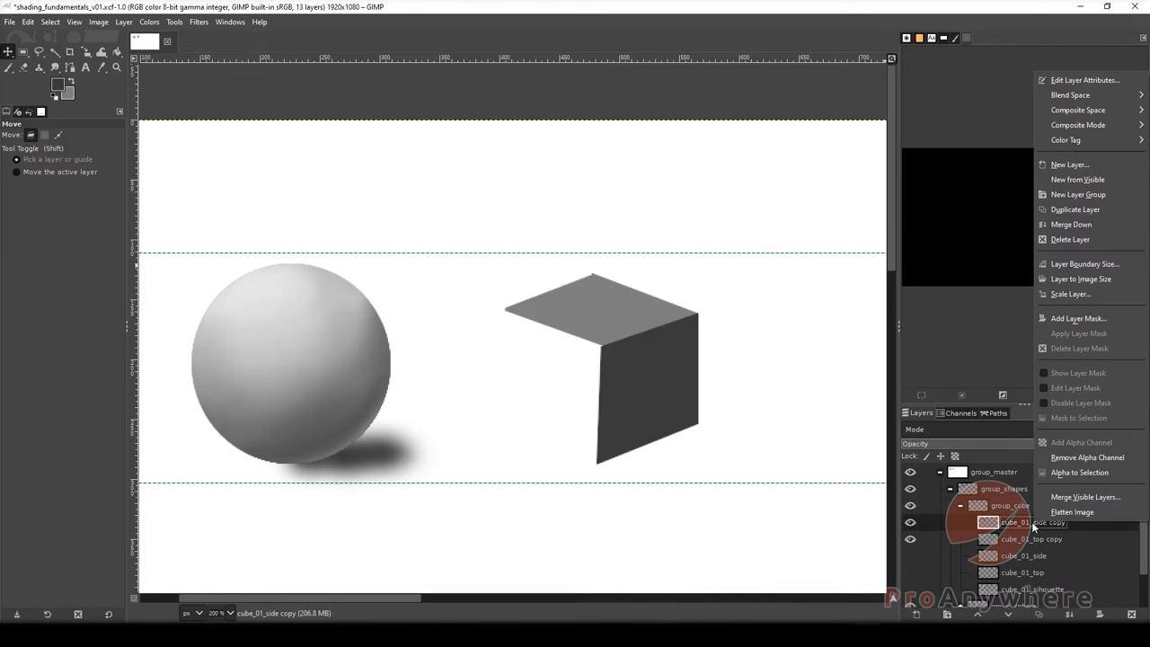
left_click(1056, 474)
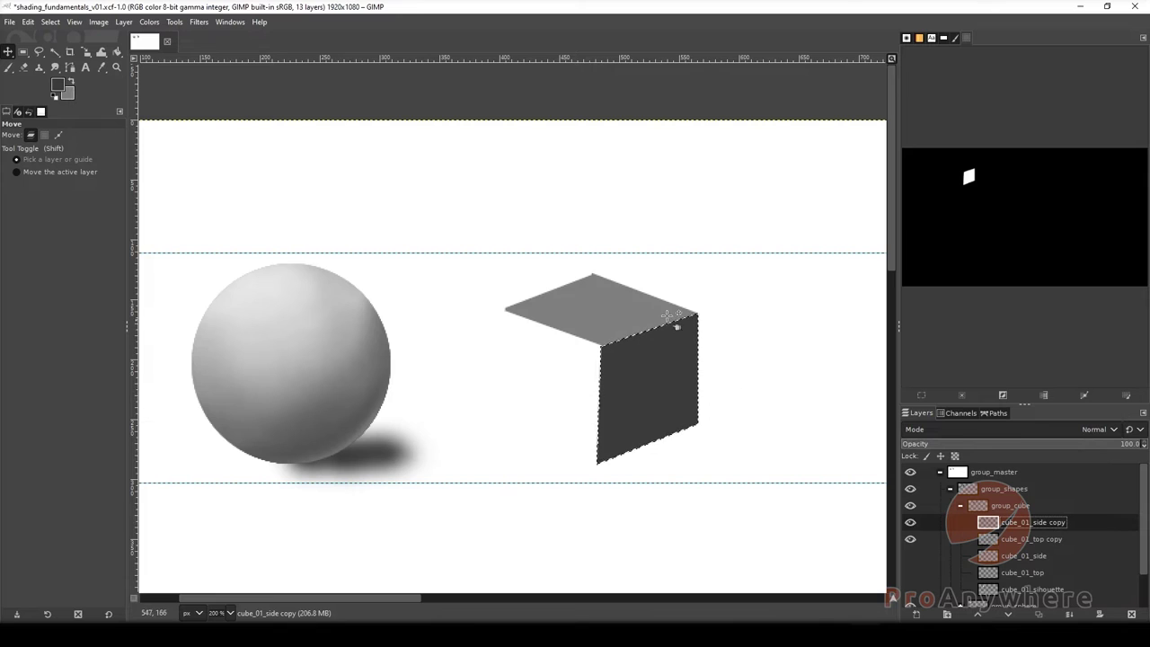
left_click(1024, 539)
right_click(1024, 539)
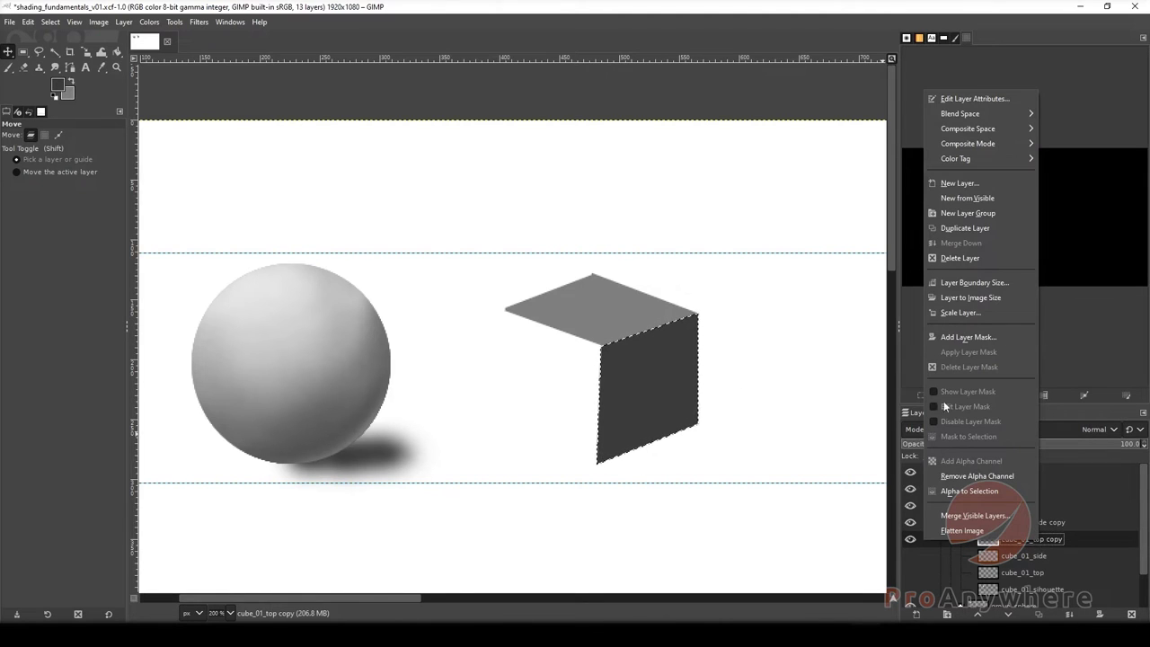
left_click(944, 500)
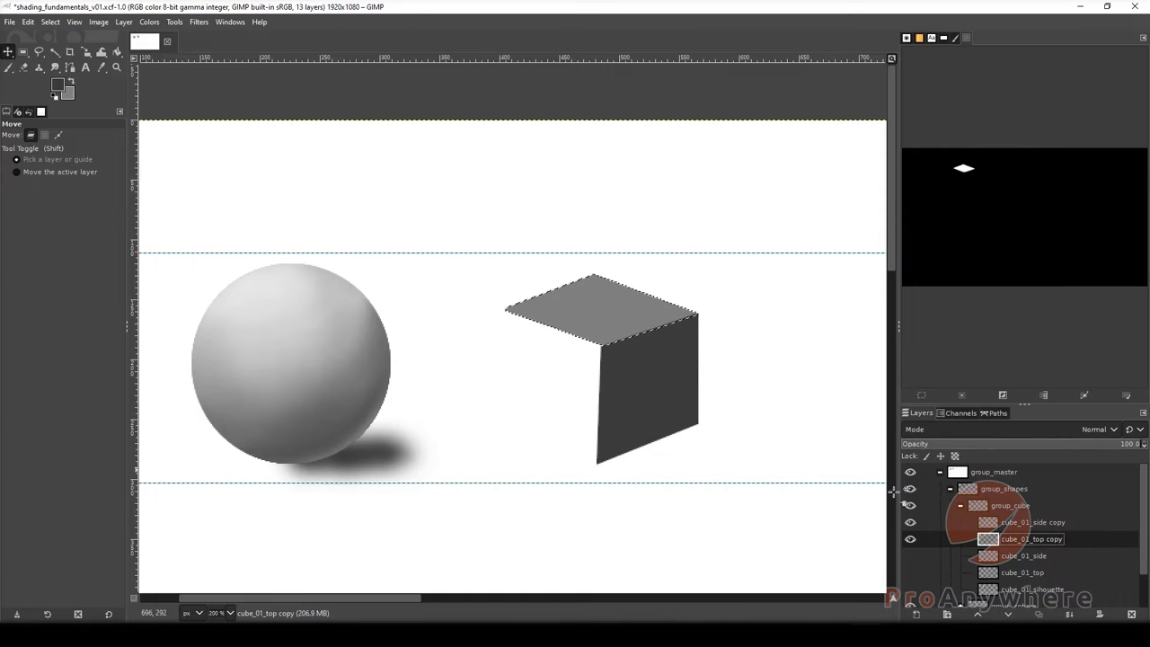
Clear the selection and merge cube_01_side copy down into cube_01_top copy.
left_click(991, 524)
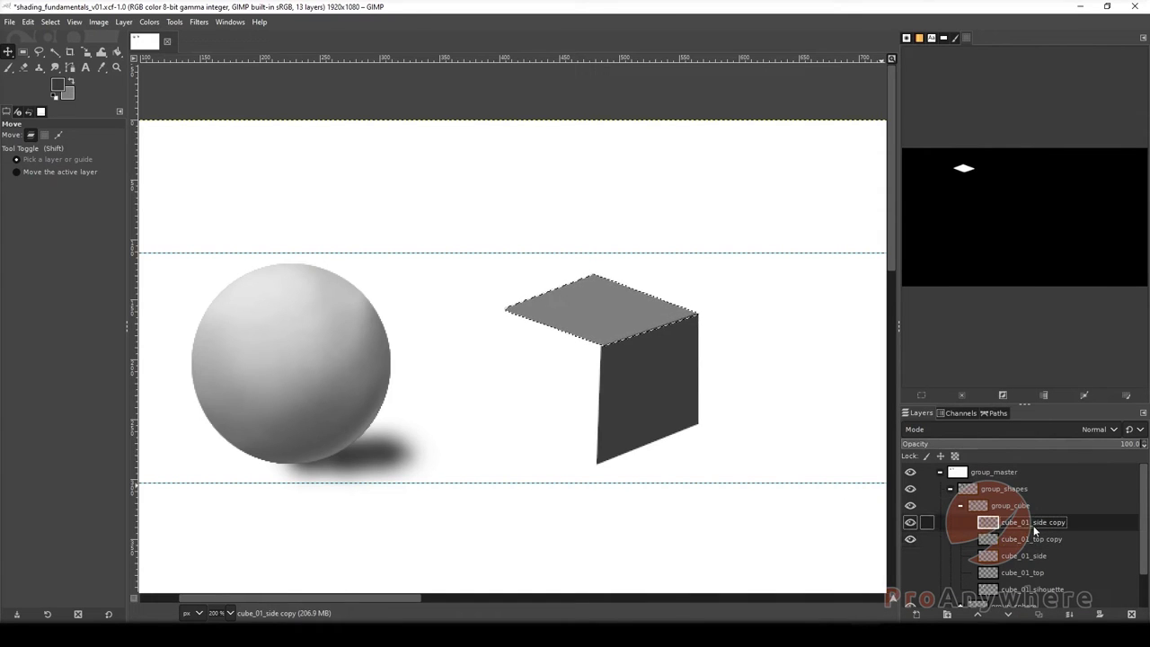
left_click(961, 397)
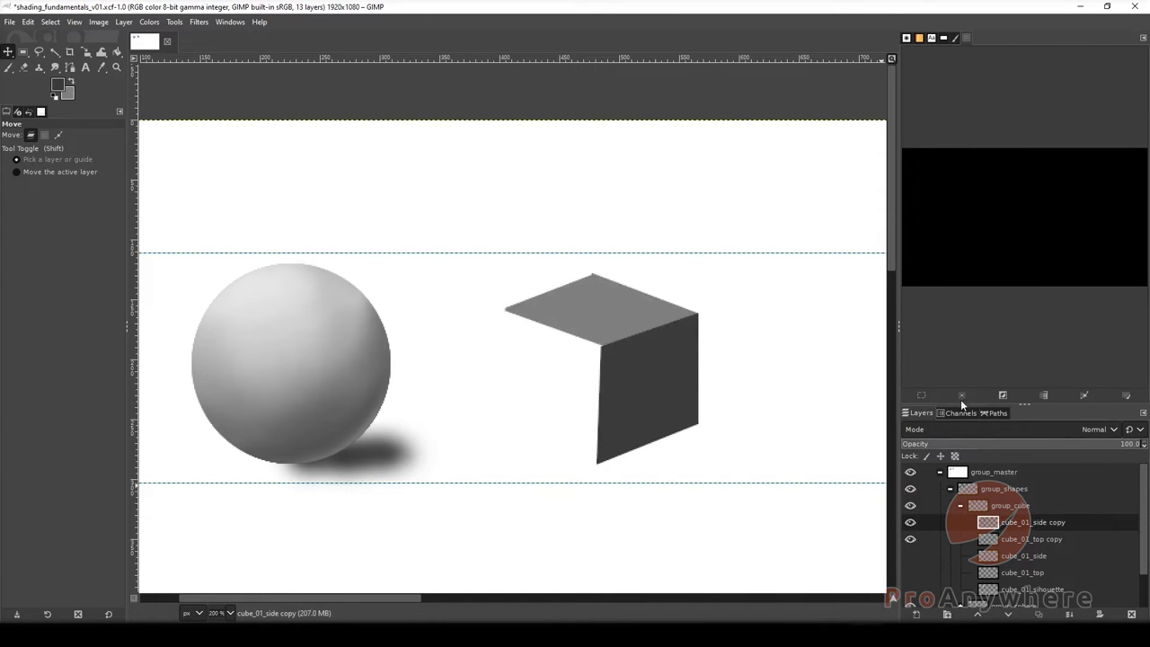
right_click(1037, 526)
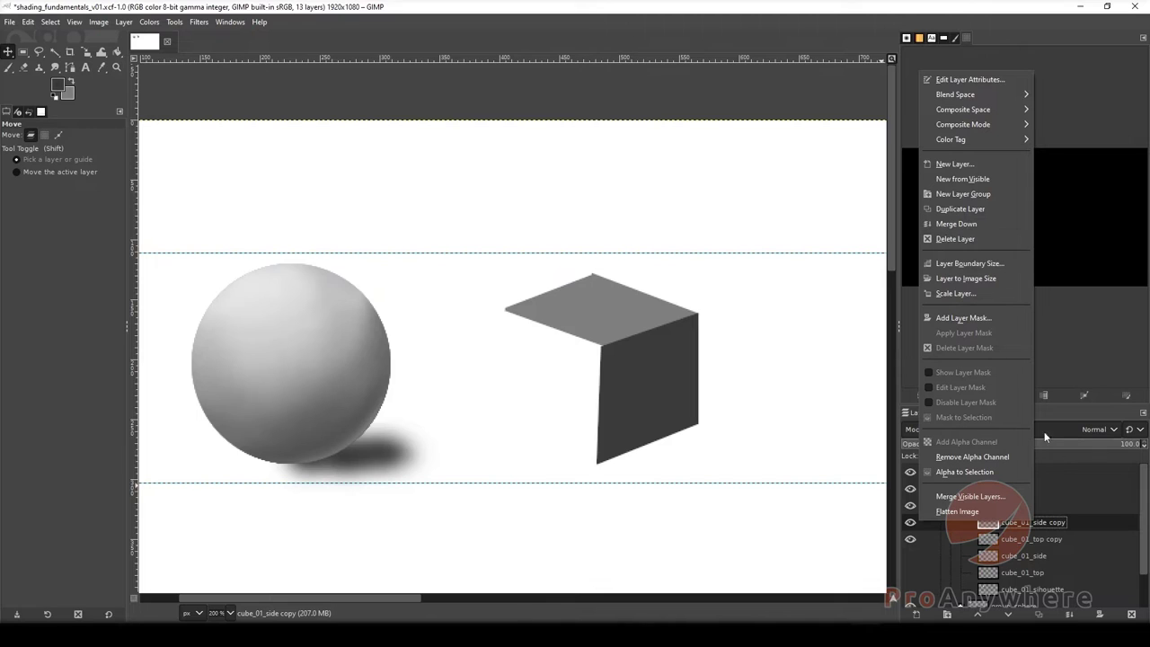
left_click(959, 226)
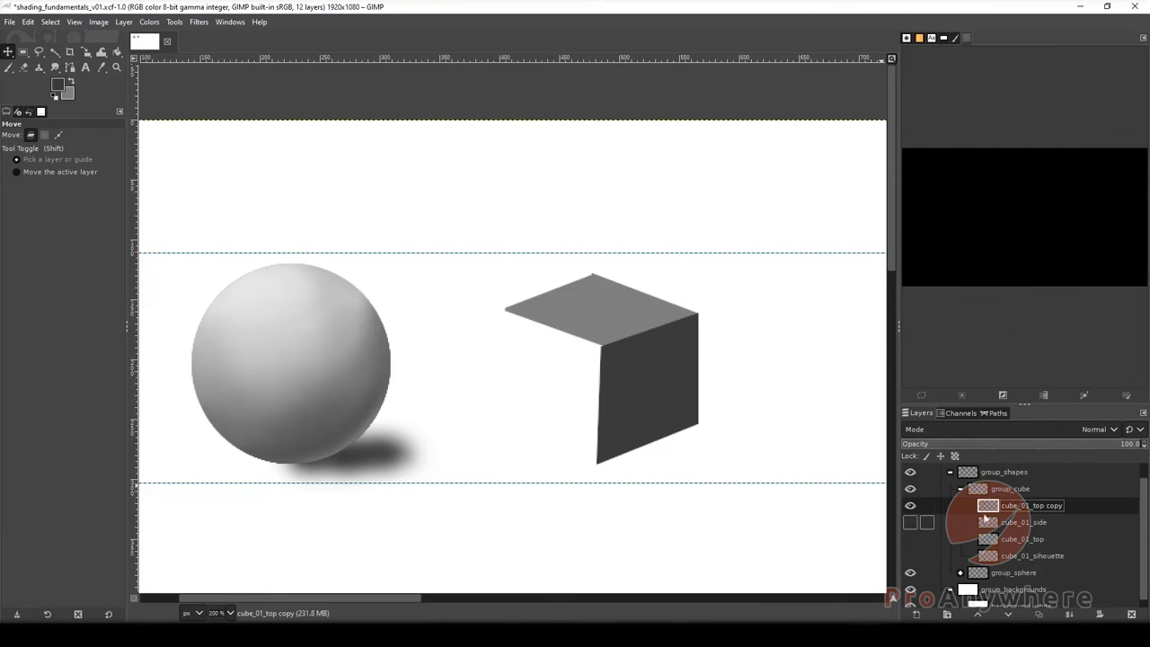
Select the merged top and side faces and rename that layer temp_selection.
left_click(910, 507)
left_click(910, 507)
right_click(1020, 505)
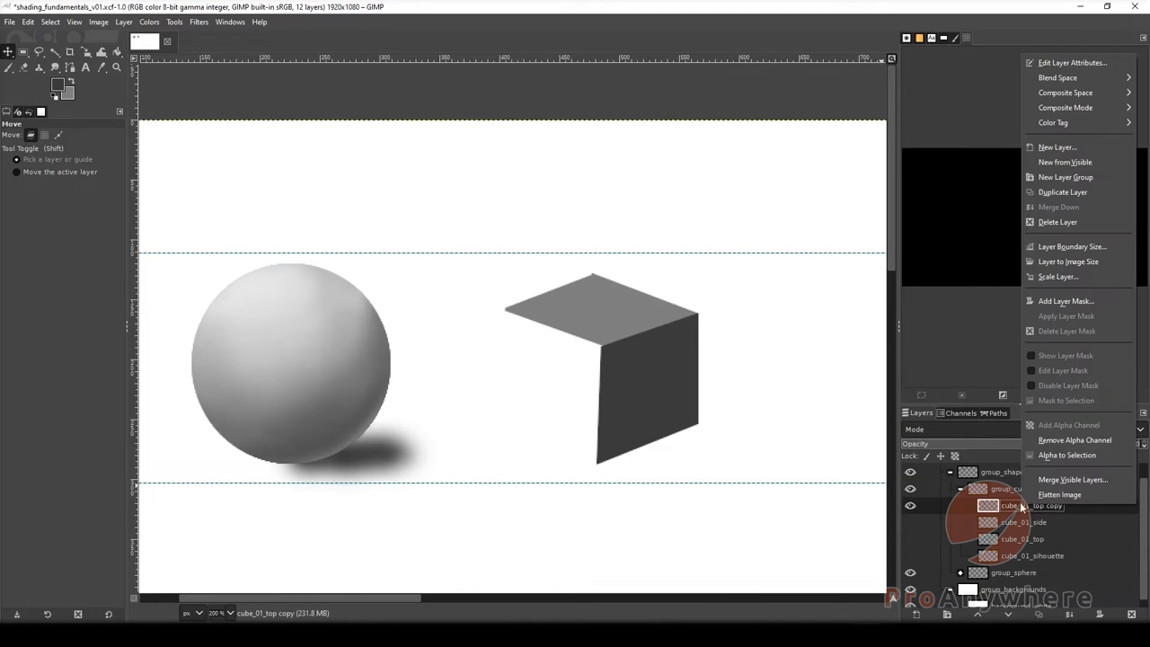
left_click(1066, 455)
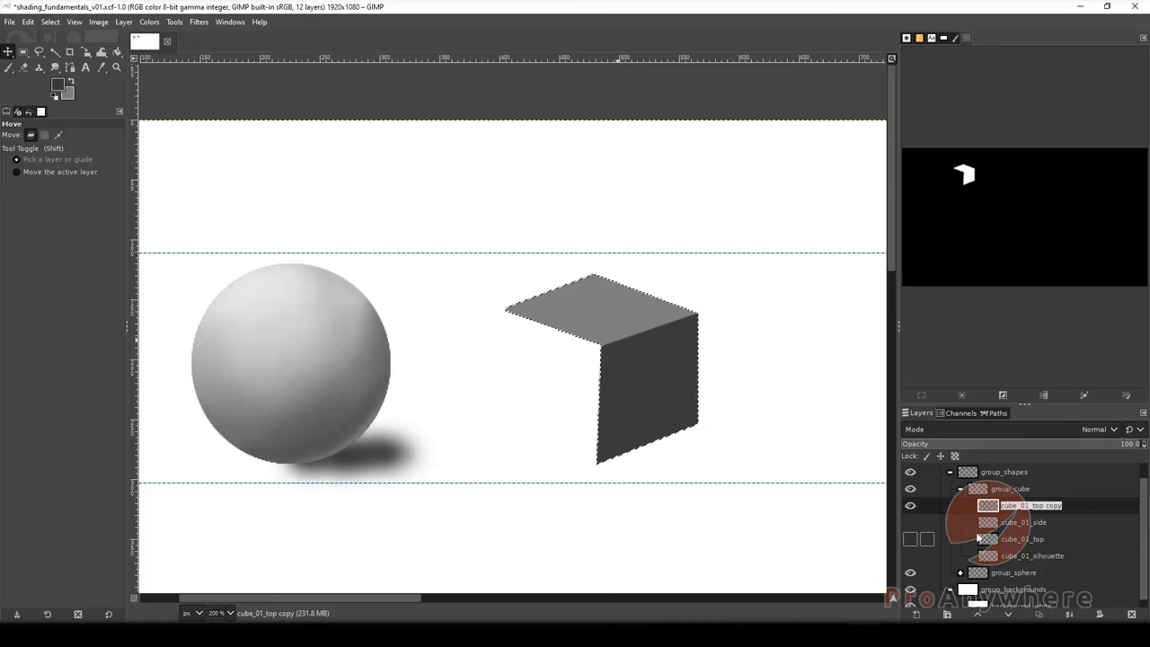
type("temp_selection")
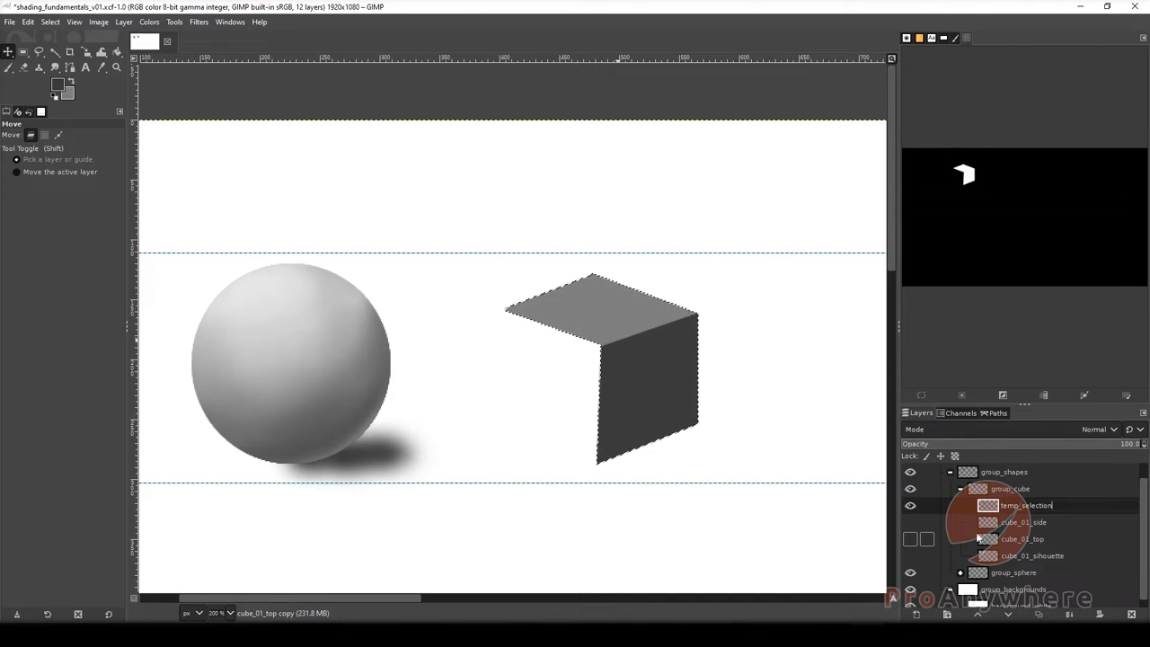
key("Return")
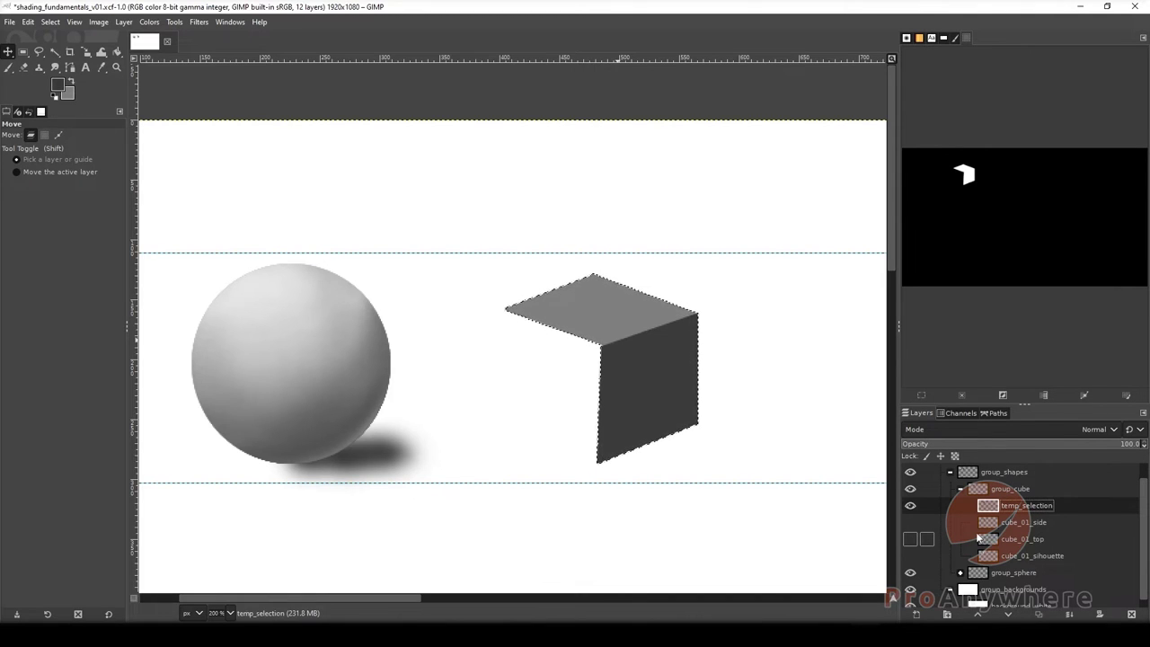
Hide temp_selection, reload its outline as a selection, then deselect everything.
left_click(910, 506)
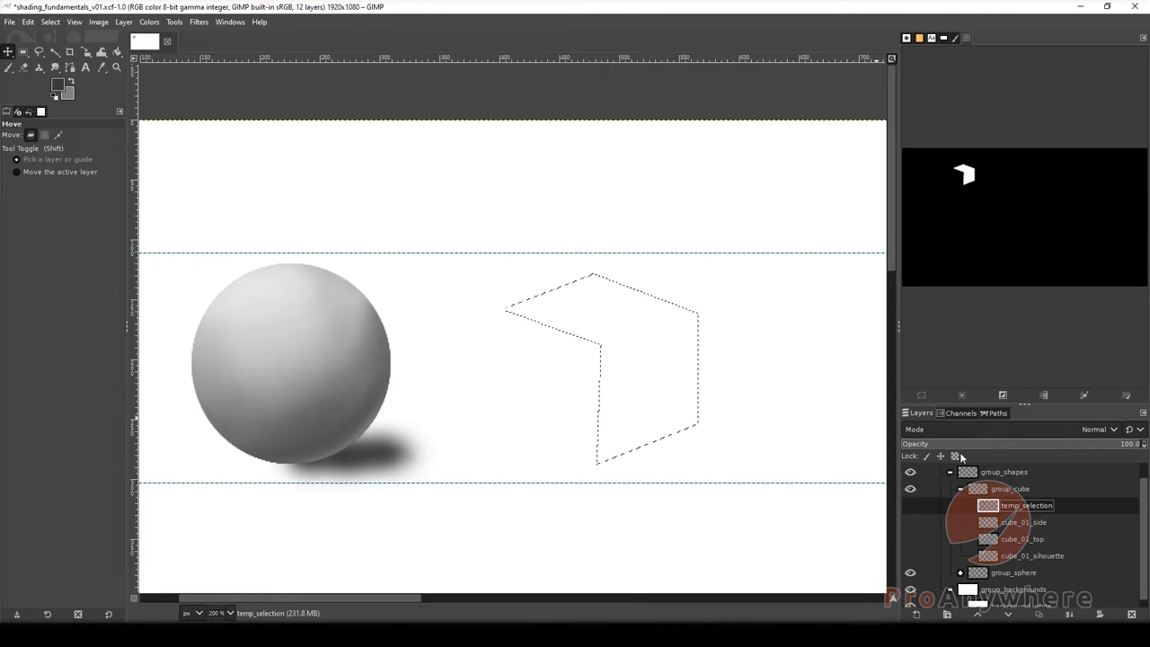
left_click(962, 397)
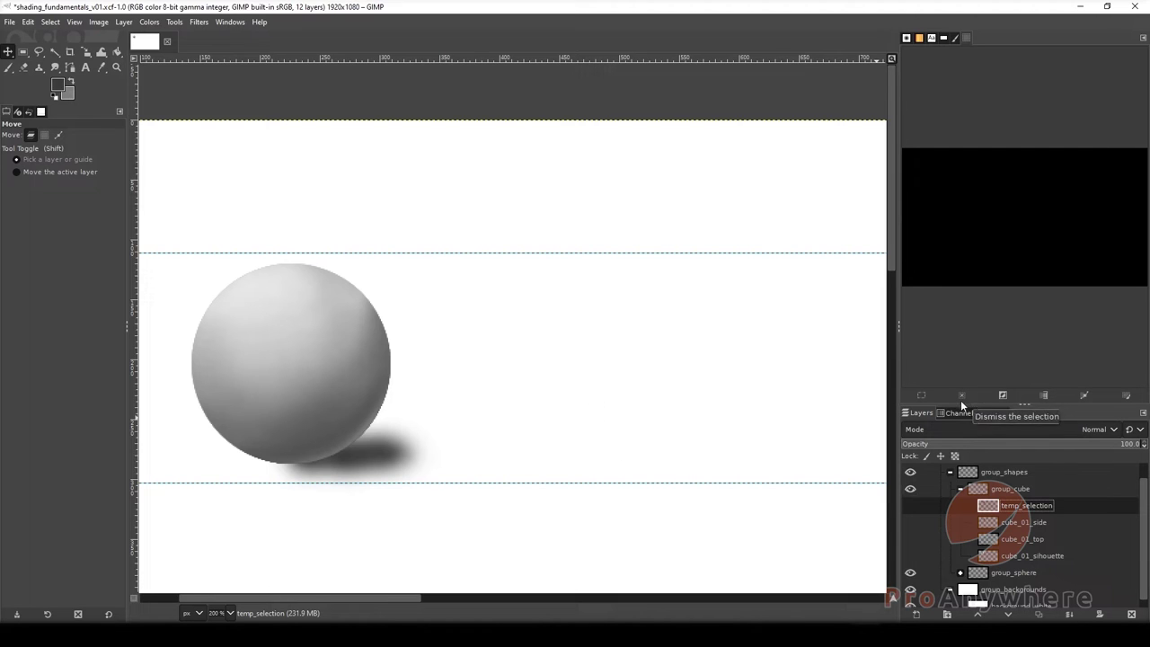
right_click(1012, 511)
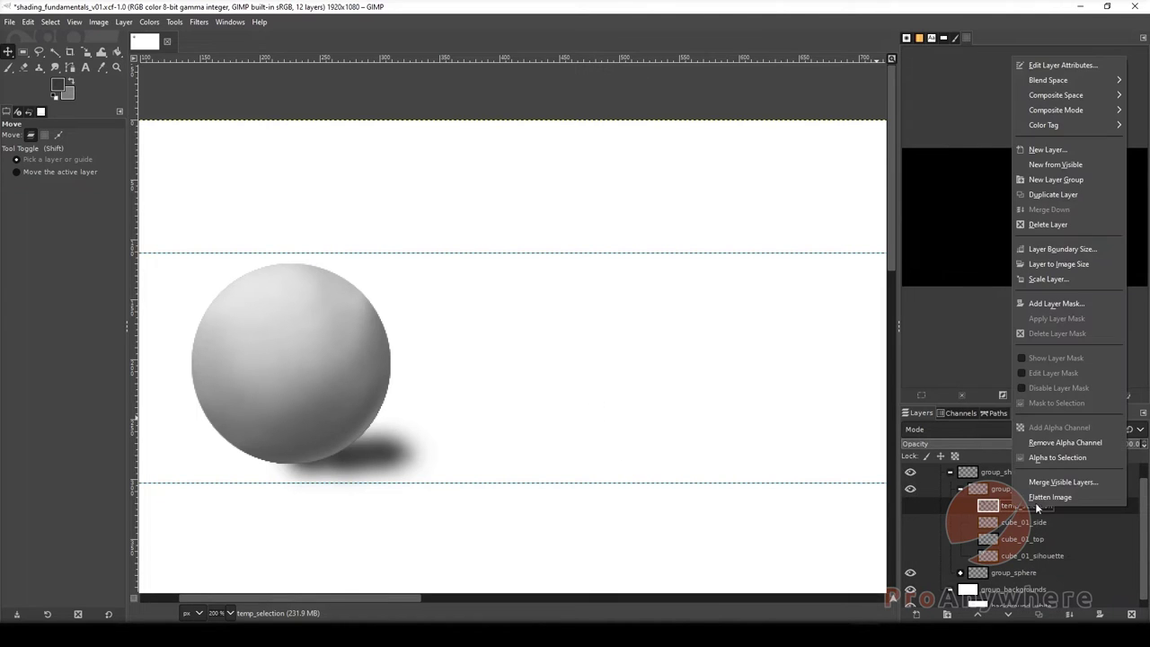
left_click(1063, 460)
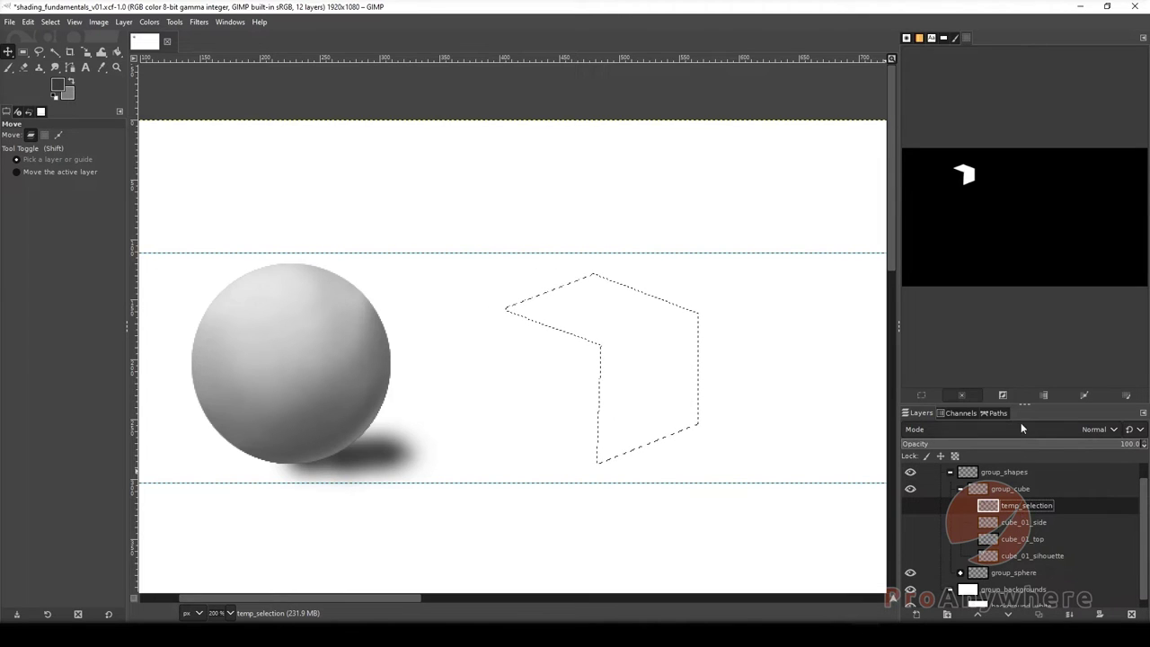
key("ctrl+shift+a")
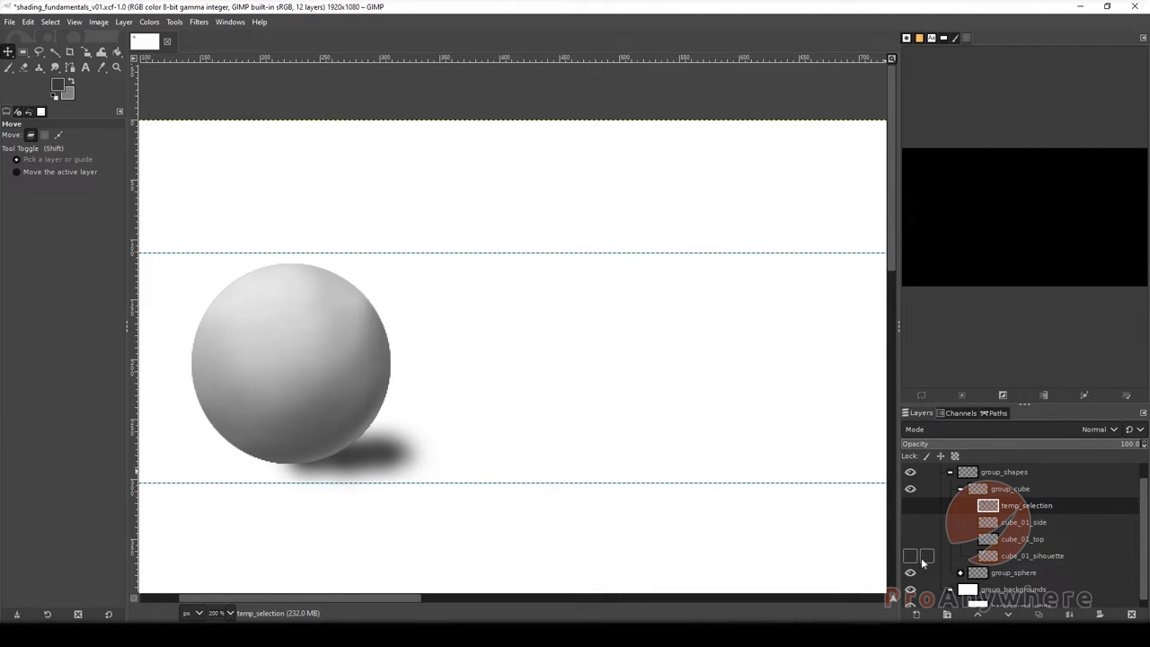
Duplicate cube_01_silhouette and move the copy to the top of the cube group.
left_click(910, 556)
left_click(1029, 555)
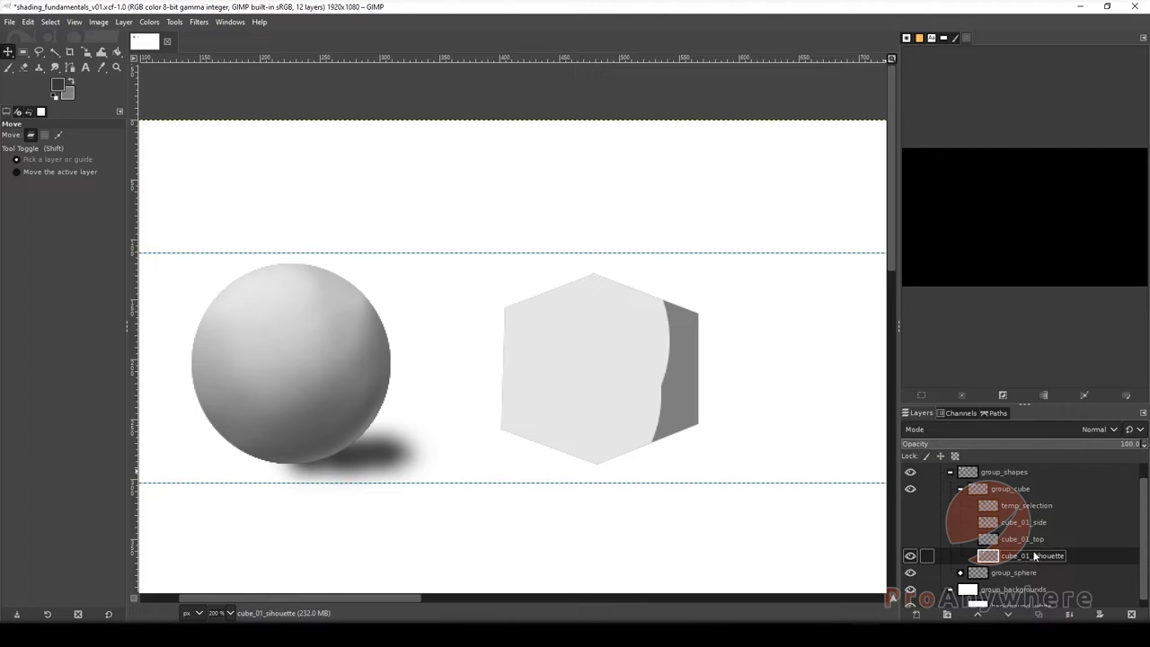
right_click(1018, 557)
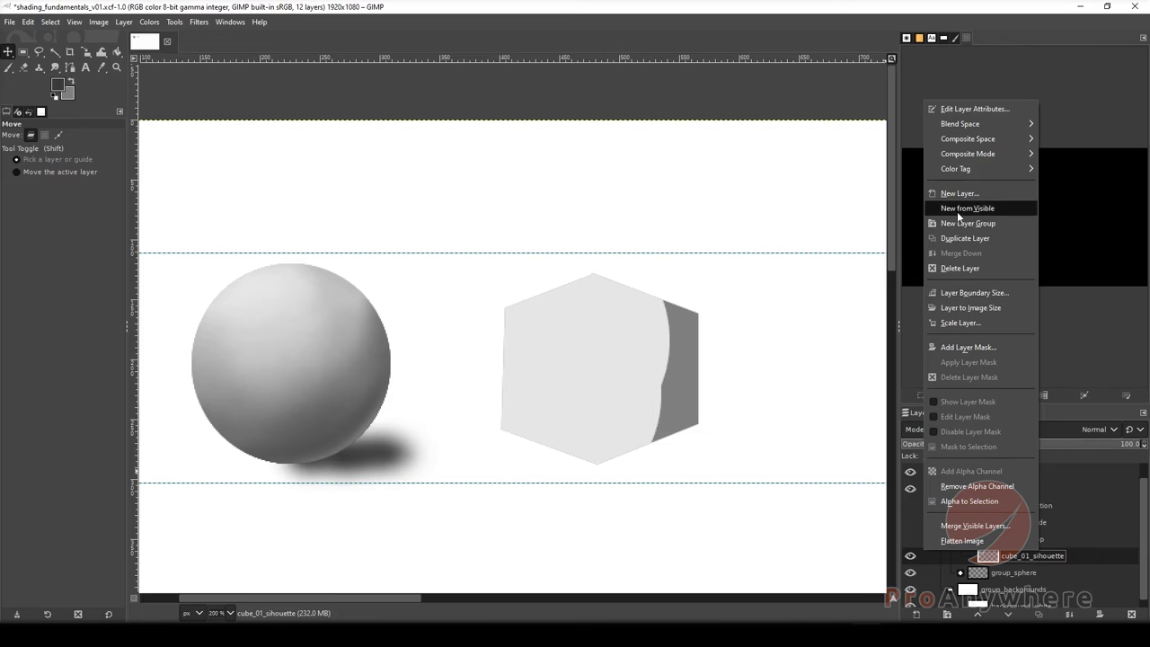
left_click(963, 238)
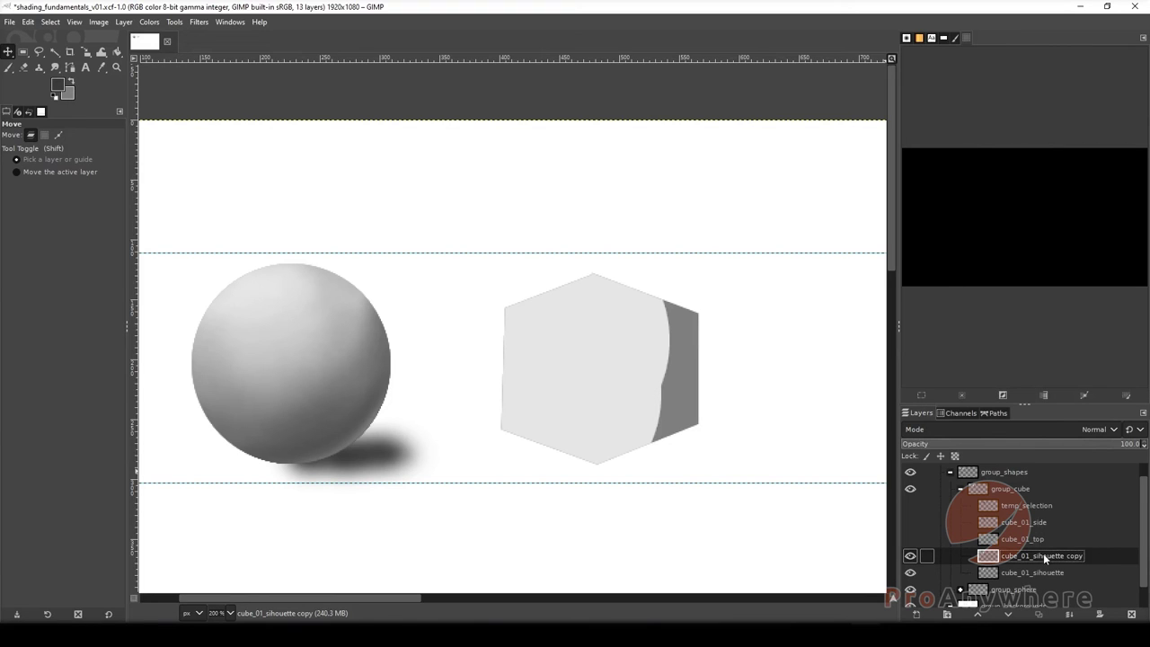
left_click_drag(1043, 554, 1037, 504)
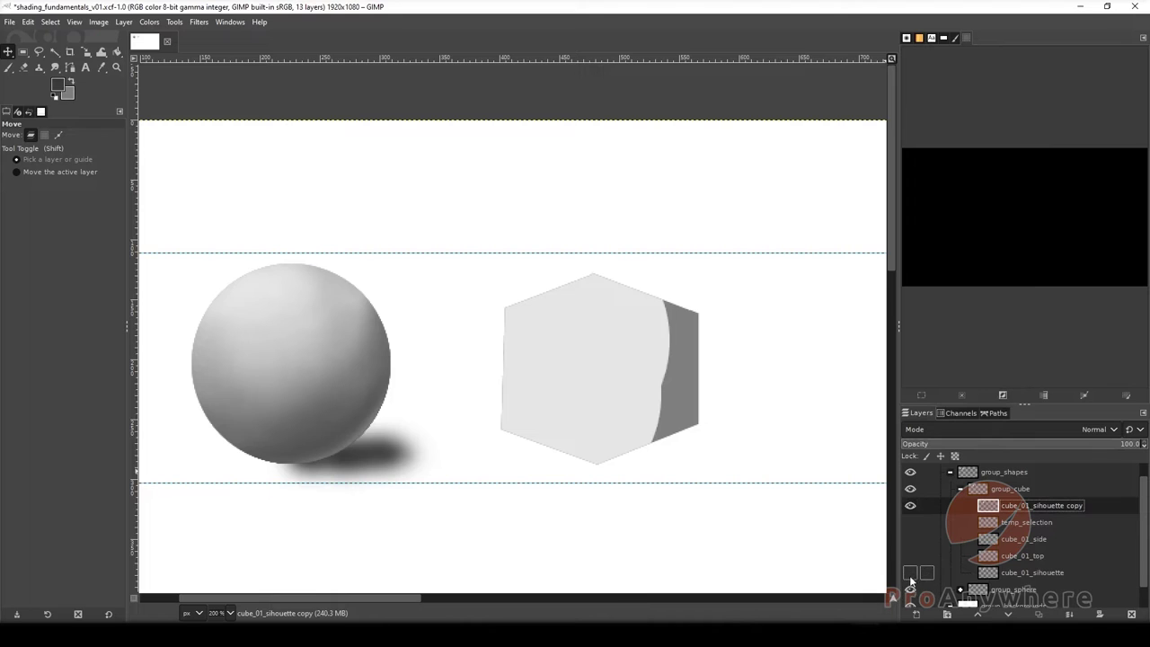
Hide the original silhouette layer and select the silhouette copy's shape.
left_click(910, 572)
left_click(909, 506)
left_click(909, 506)
right_click(1023, 508)
left_click(1060, 456)
Hide the white background layer and collapse the backgrounds group.
scroll(1144, 569, "down", 1)
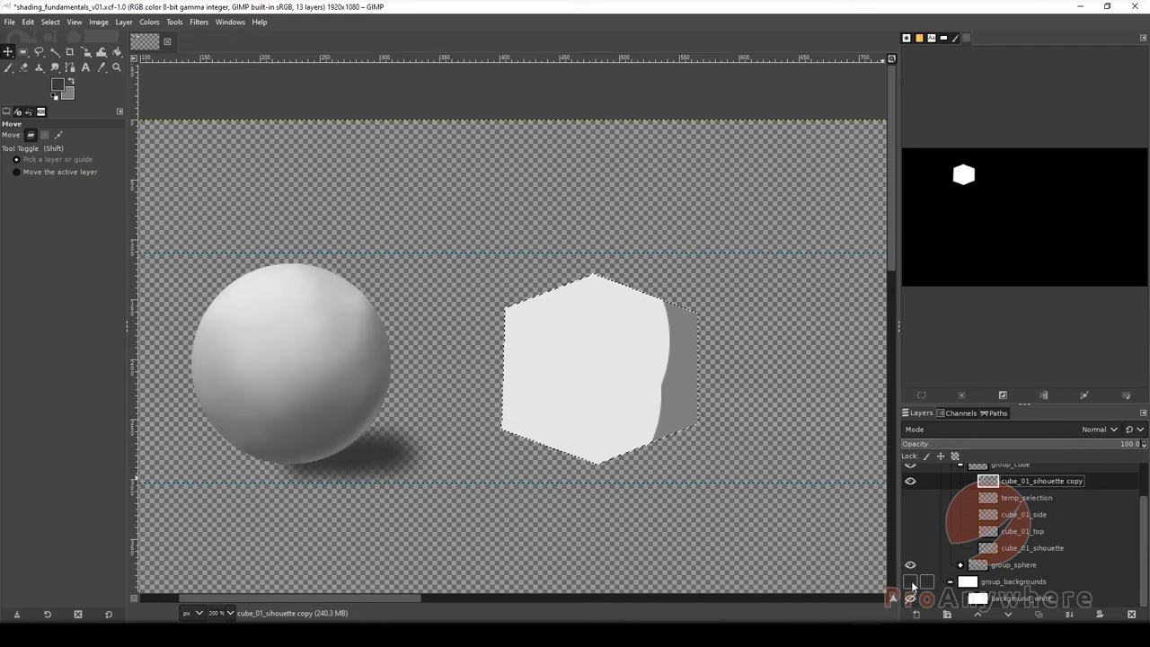
left_click(910, 597)
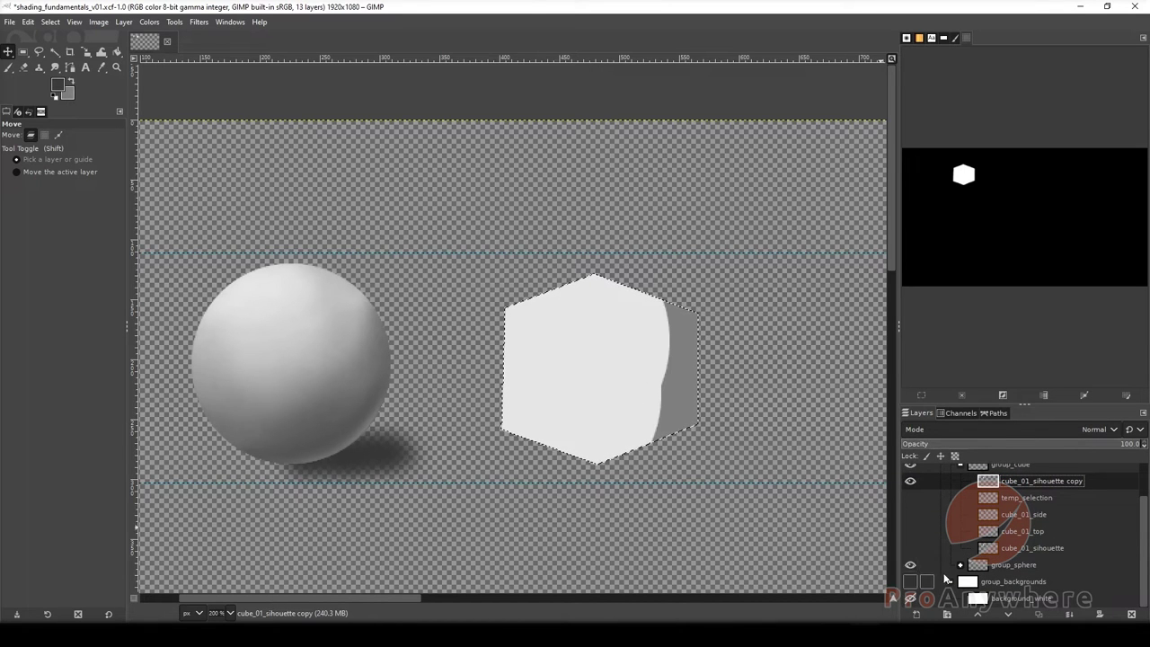
left_click(916, 564)
left_click(916, 565)
left_click(910, 581)
left_click(951, 583)
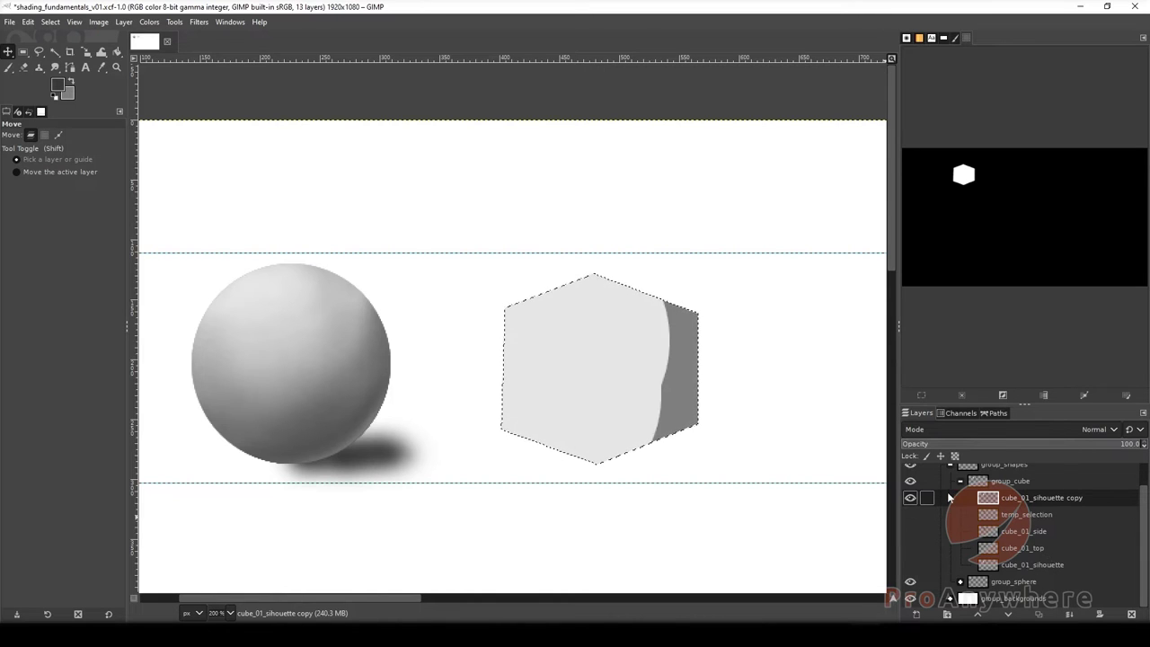
right_click(1006, 502)
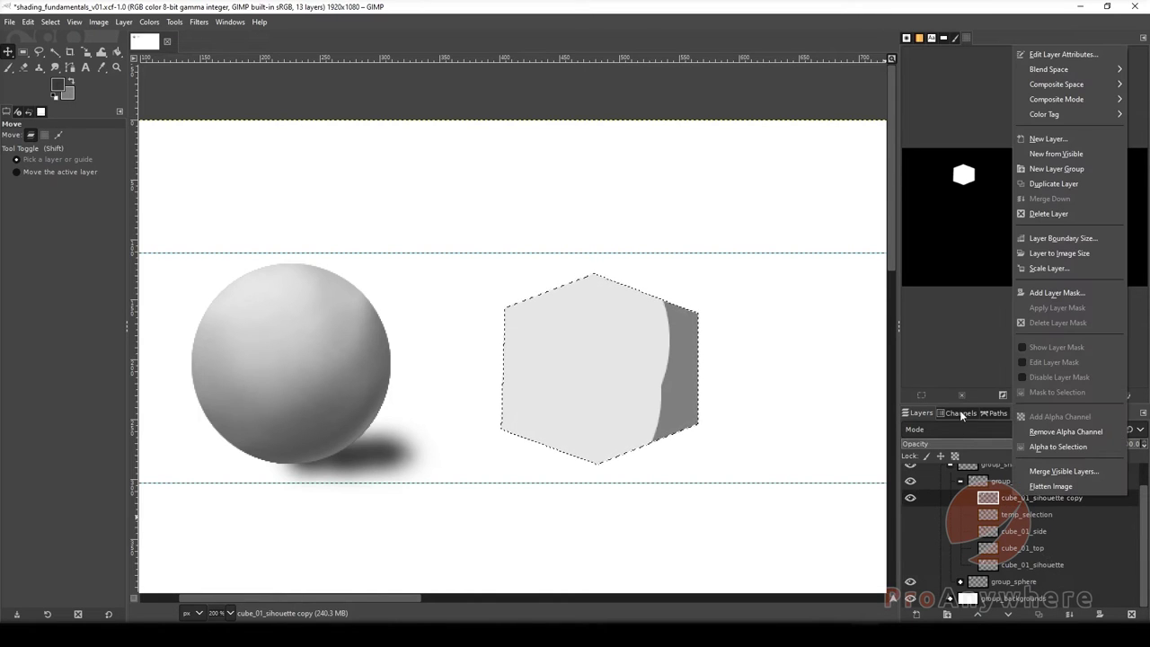
key("Escape")
Delete temp_selection's top and right faces from the silhouette copy, then clear the selection.
left_click(1020, 519)
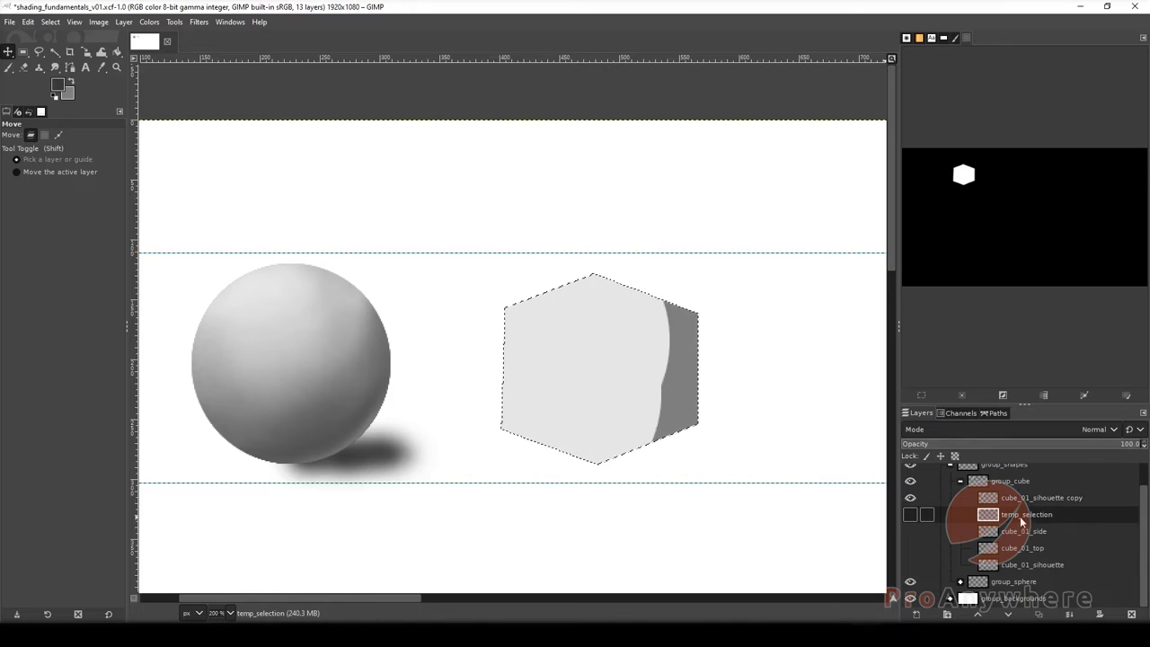
left_click(960, 395)
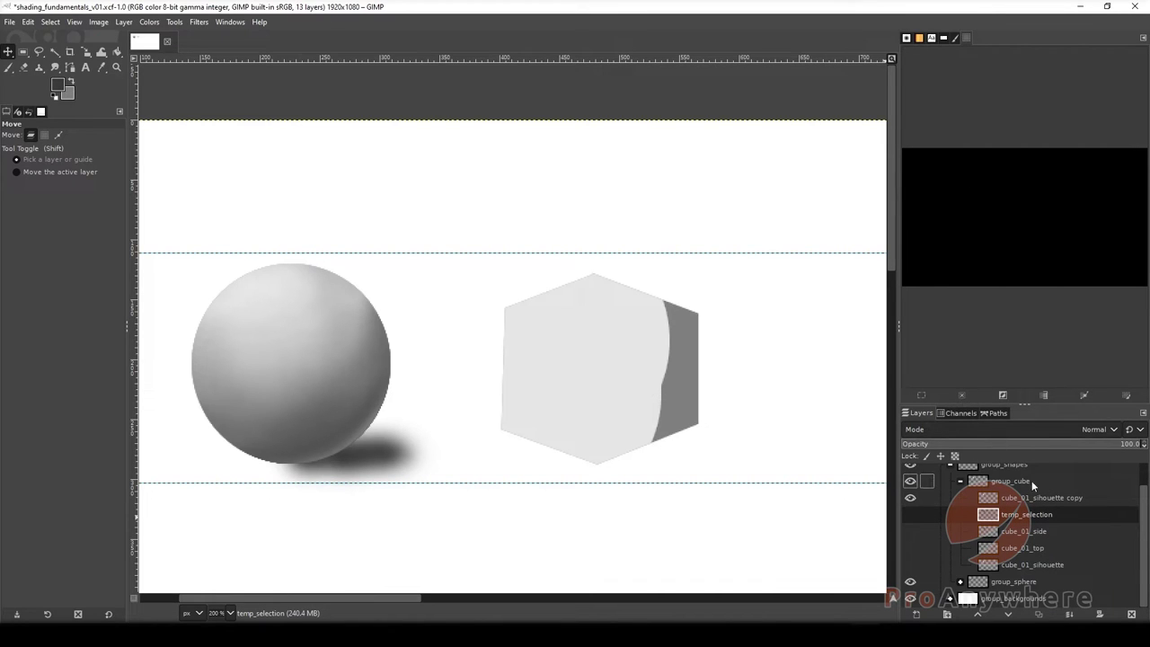
right_click(1036, 512)
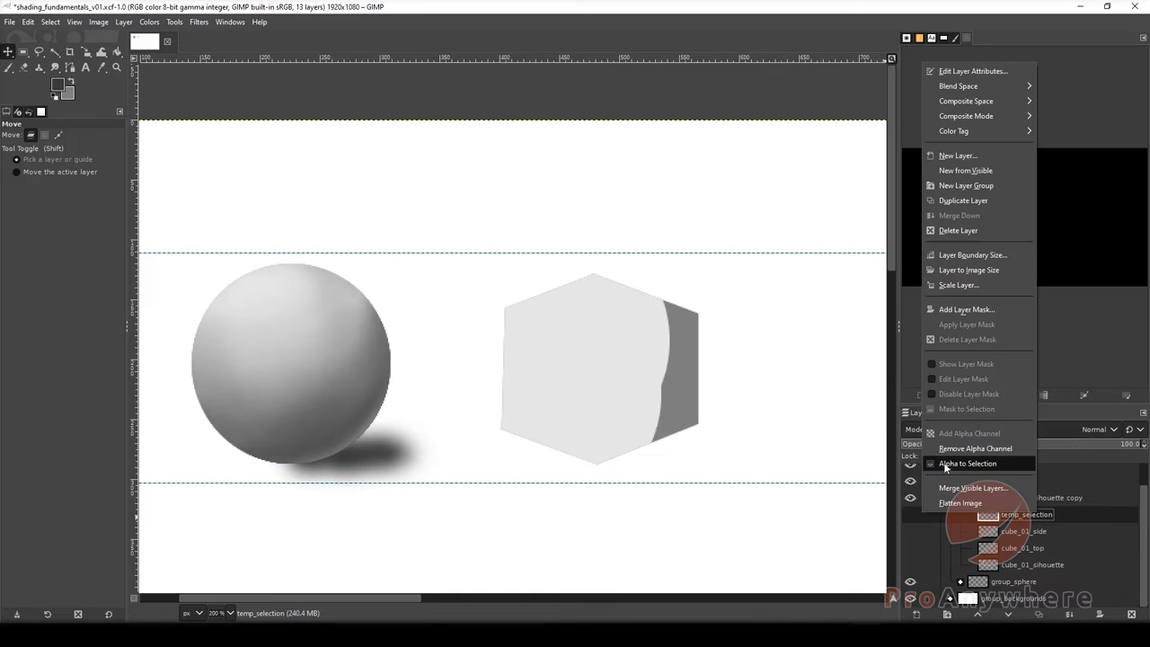
left_click(949, 468)
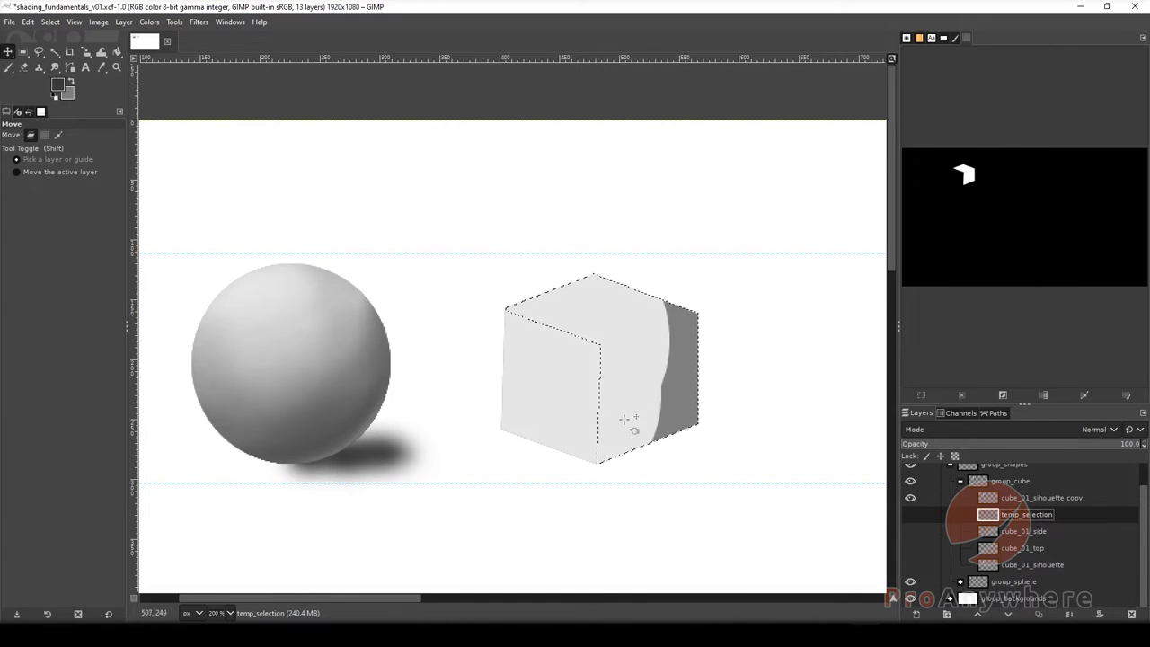
left_click(1017, 501)
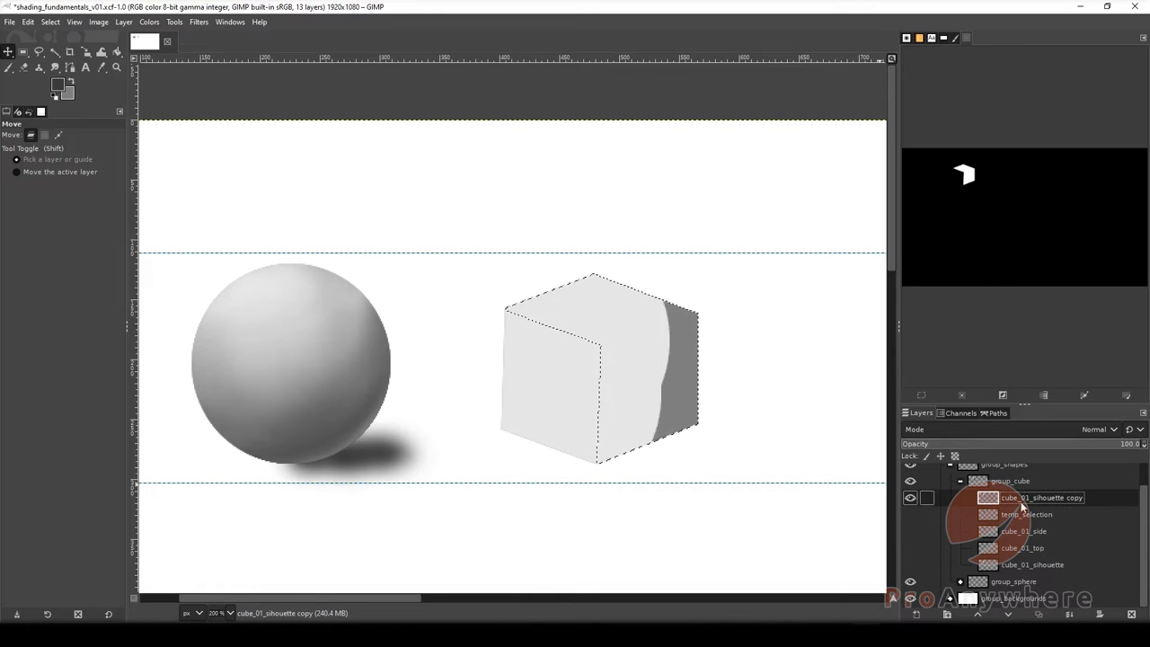
key("Delete")
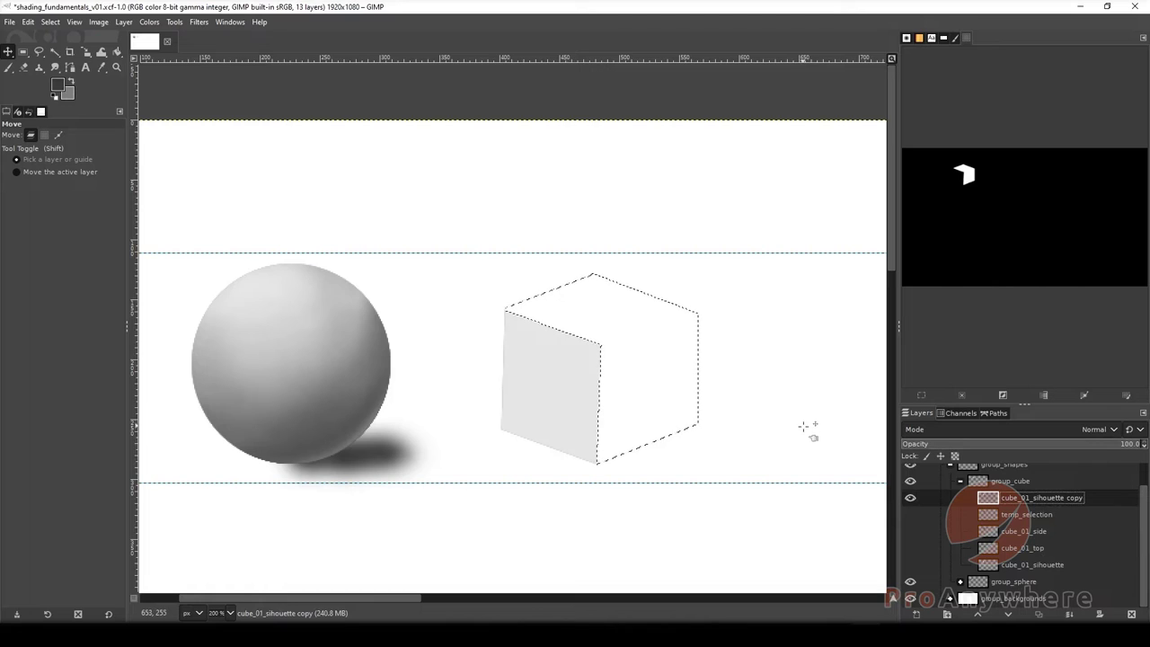
left_click(958, 395)
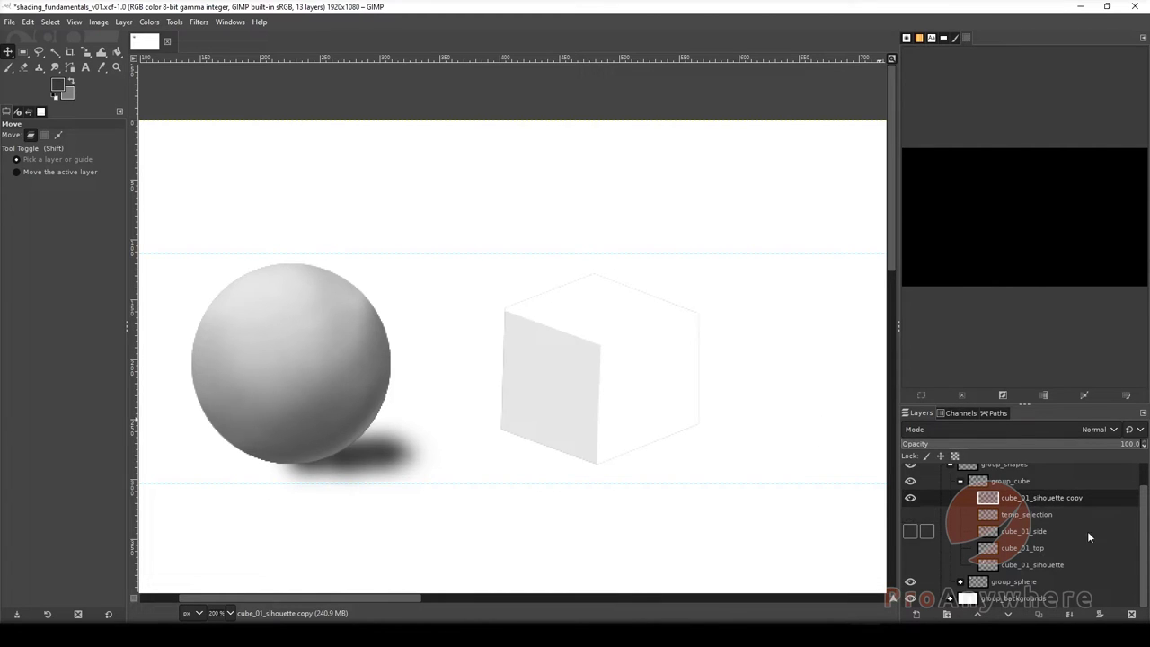
left_click(909, 497)
left_click(910, 498)
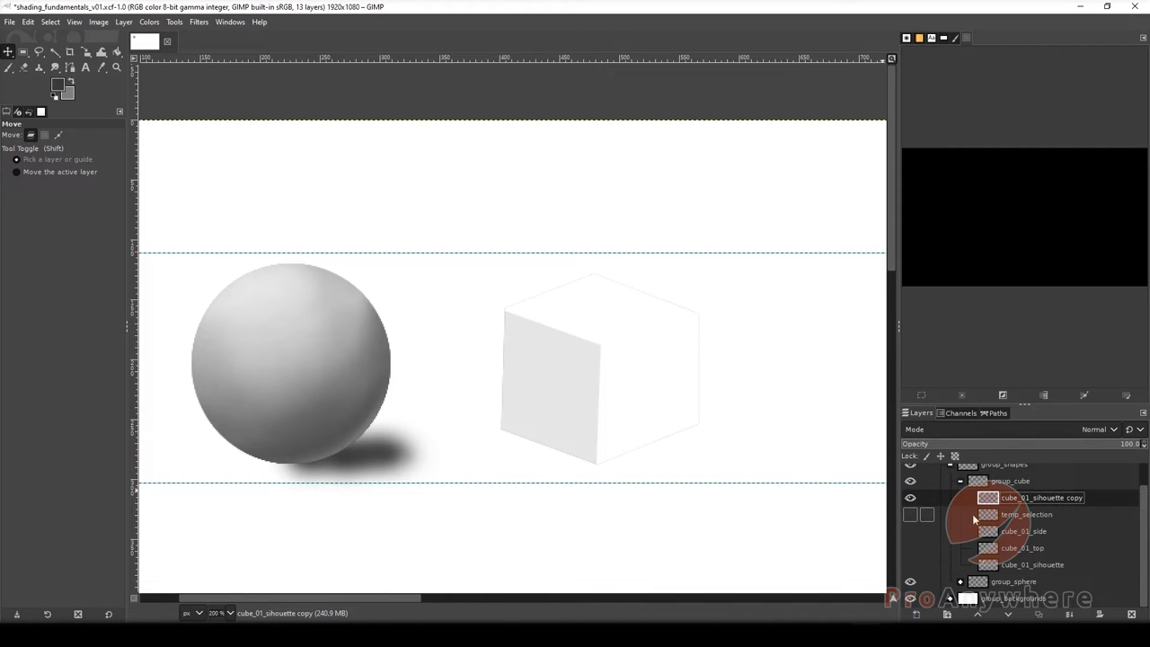
Erase the faint leftover cube edges with a size 26, hardness 100 eraser.
left_click(23, 66)
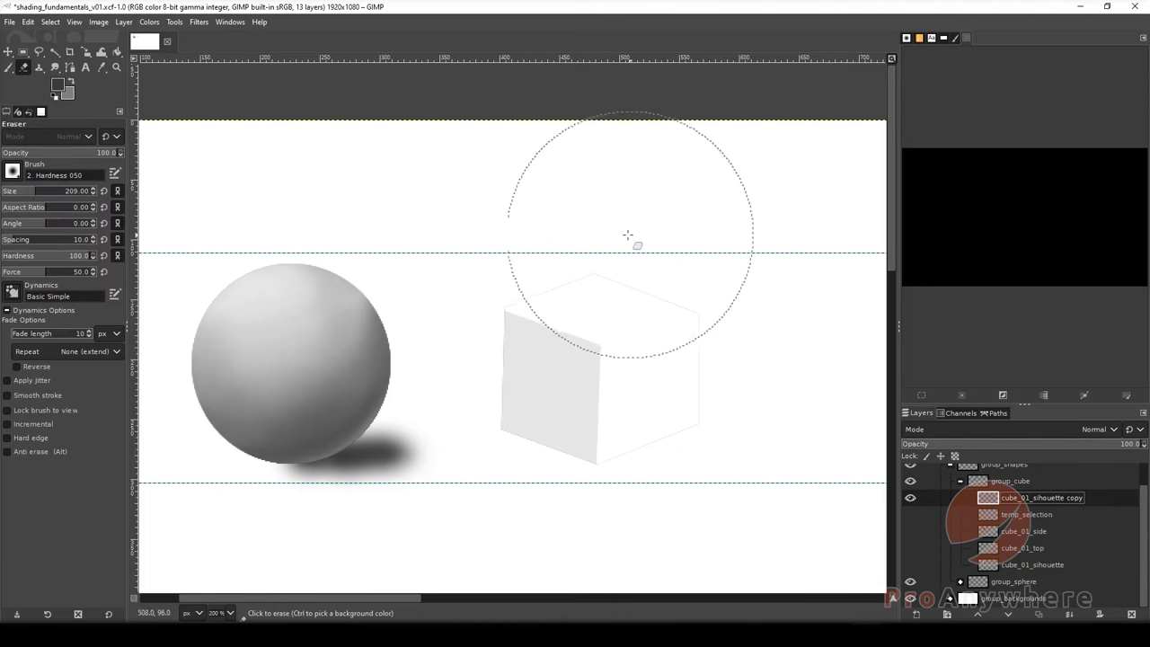
left_click(90, 256)
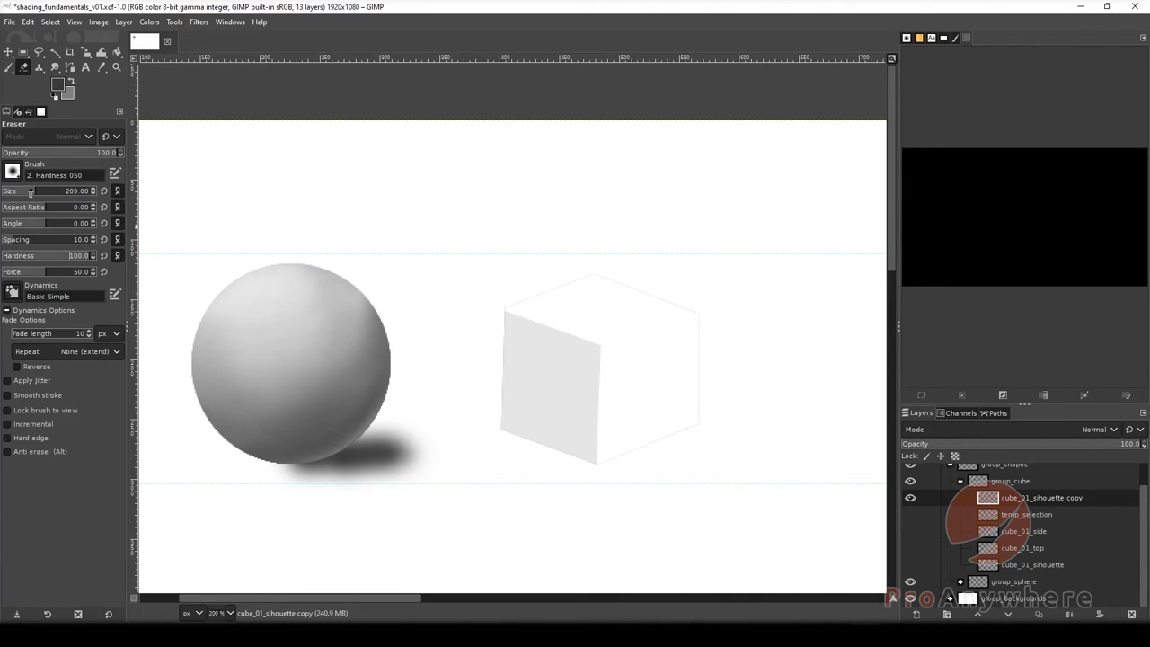
left_click_drag(30, 191, 14, 191)
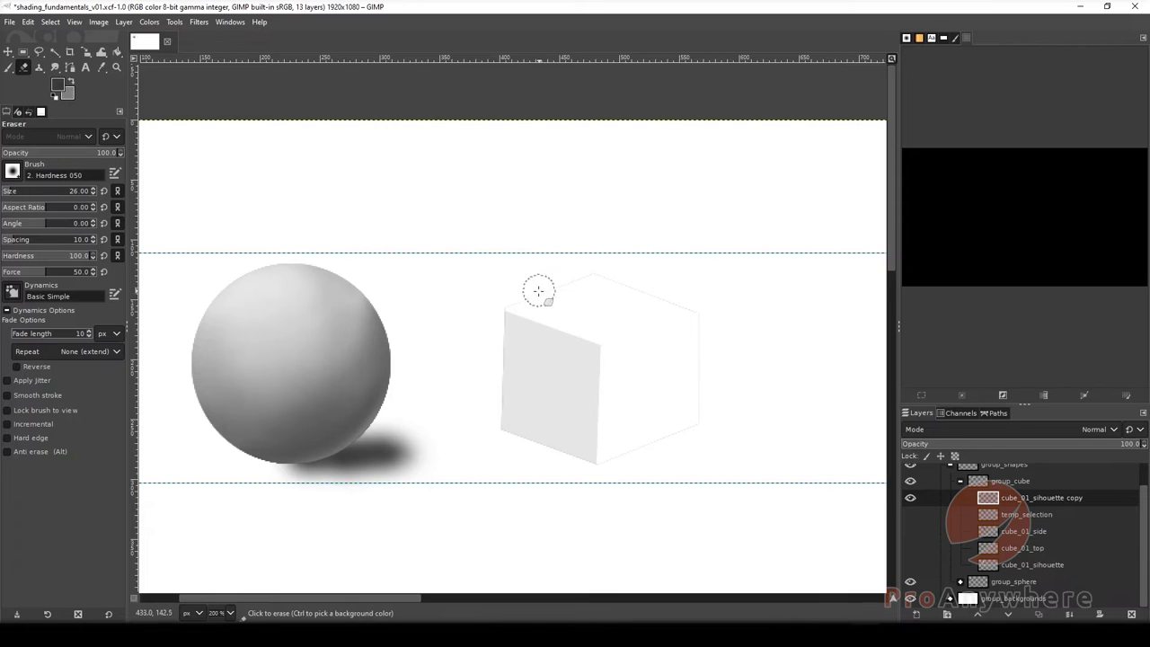
mouse_move(594, 276)
left_mouse_down()
mouse_move(692, 322)
mouse_move(677, 317)
mouse_move(698, 372)
mouse_move(688, 443)
mouse_move(644, 456)
mouse_move(616, 460)
left_mouse_up()
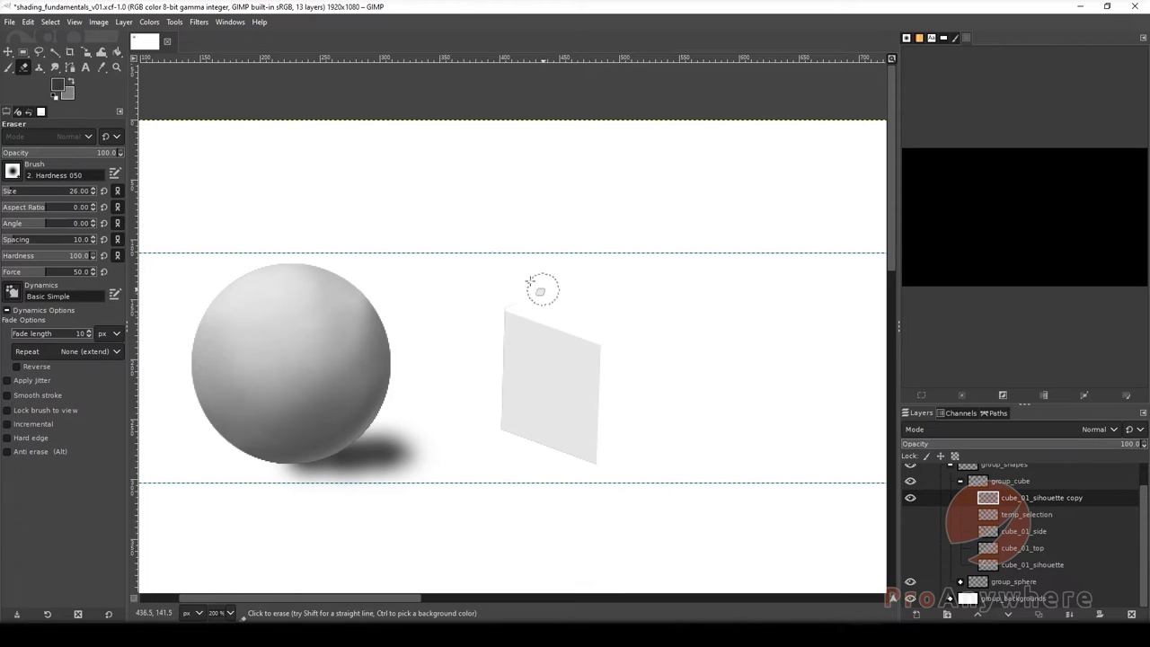
left_click_drag(491, 275, 533, 297)
scroll(639, 419, "up", 3, "ctrl")
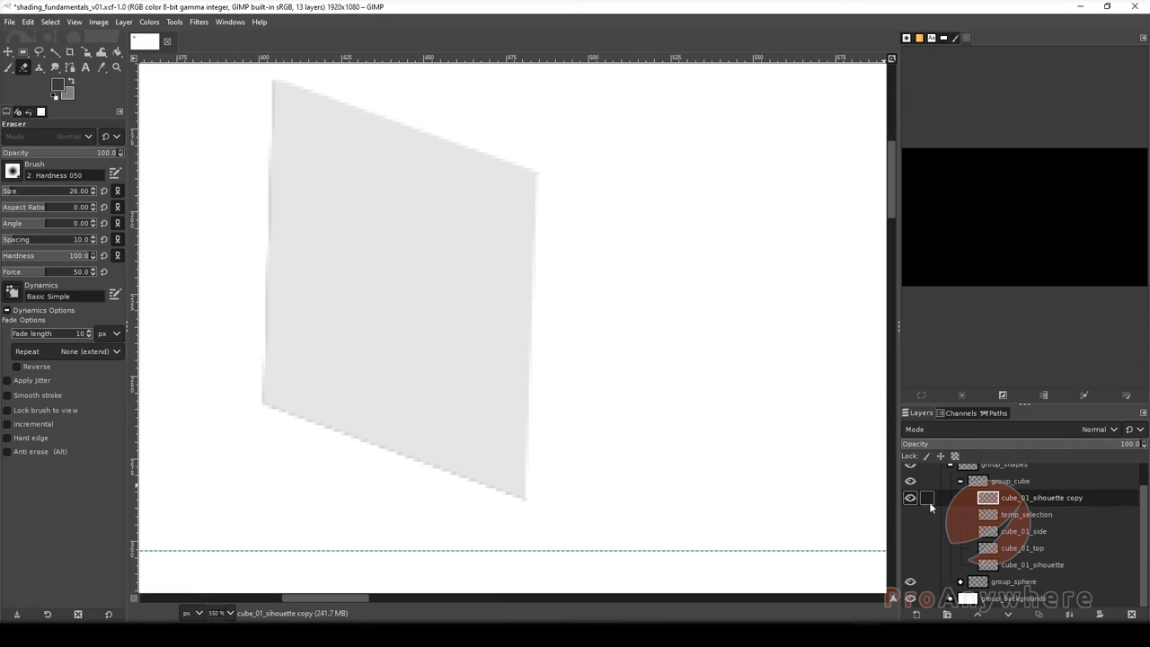
Select the front face's outline with Alpha to Selection on the silhouette copy.
right_click(1029, 503)
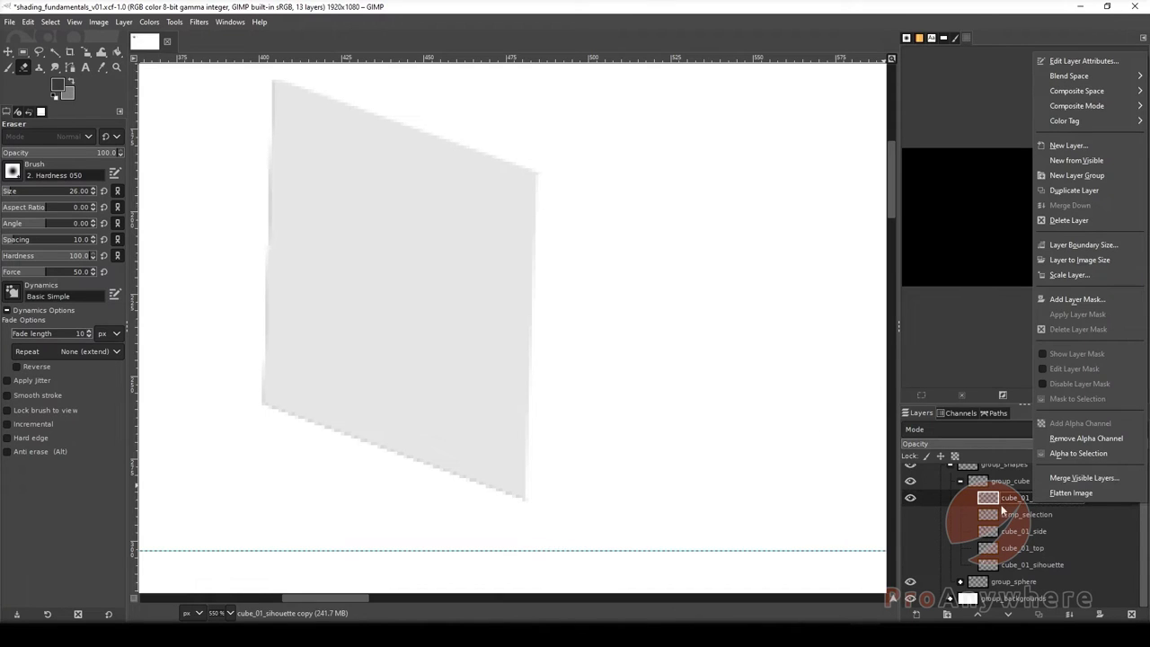
left_click(1005, 515)
right_click(1018, 495)
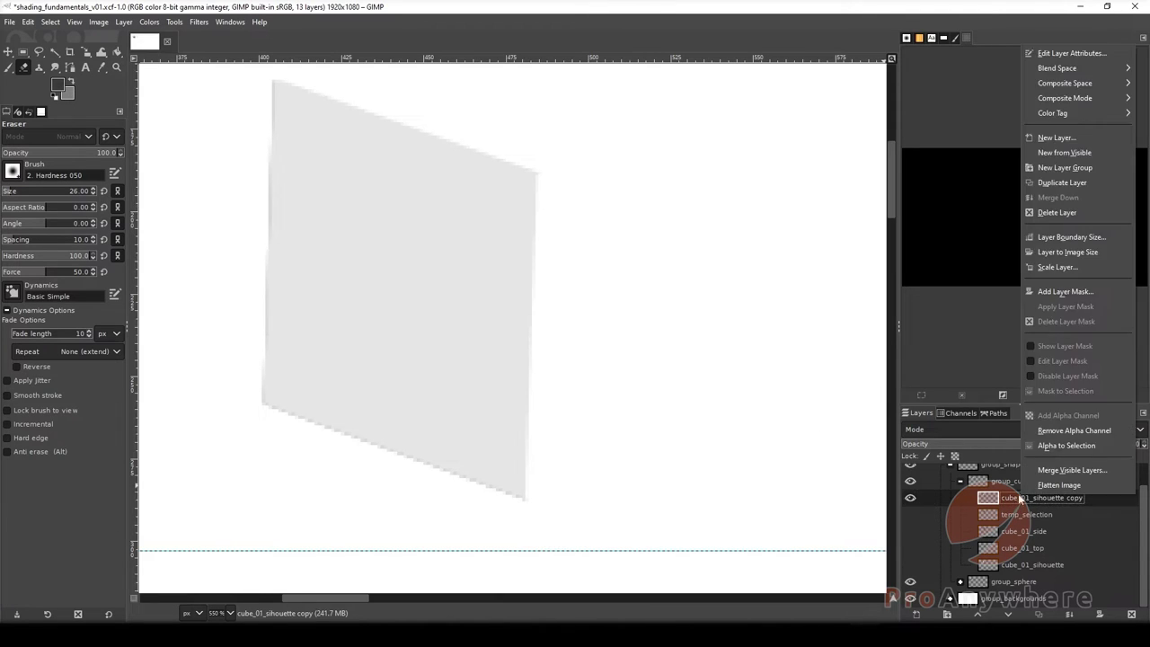
left_click(1048, 447)
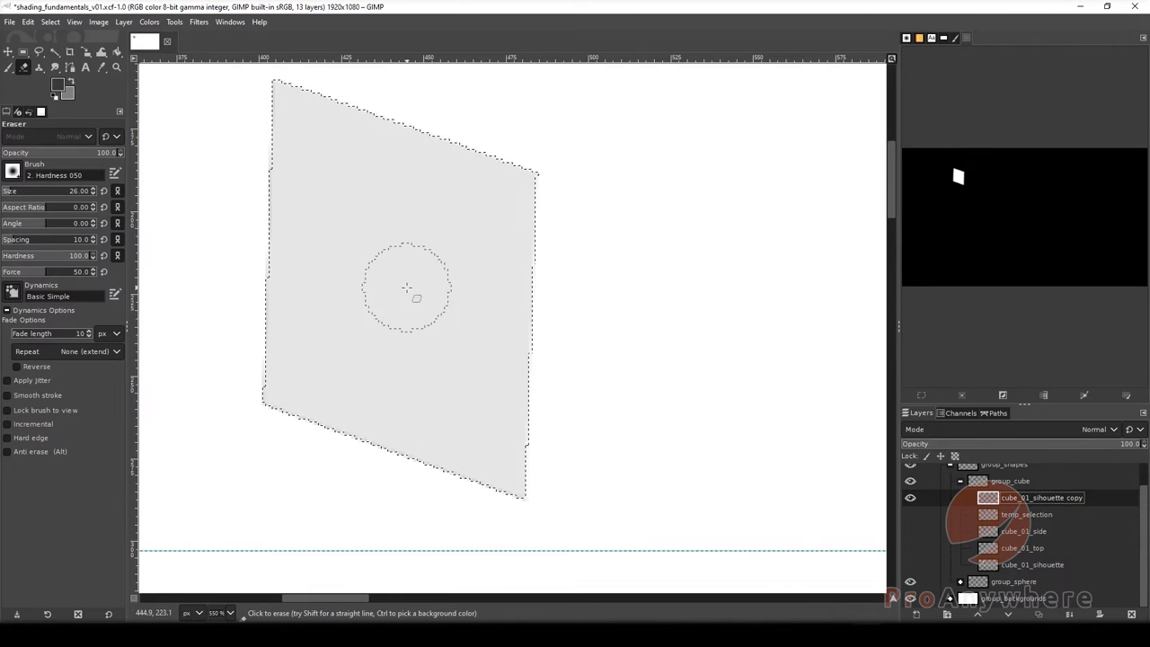
scroll(406, 287, "down", 3)
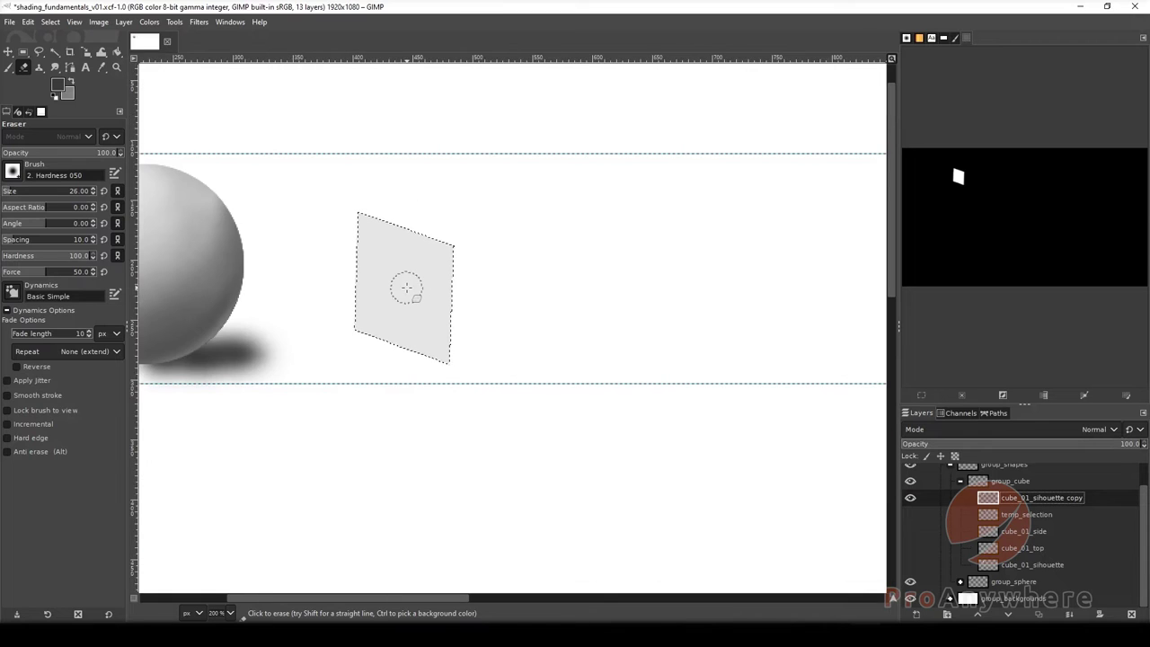
Clear the selection, then load temp_selection's shape as the selection via Alpha to Selection.
scroll(406, 287, "down", 2)
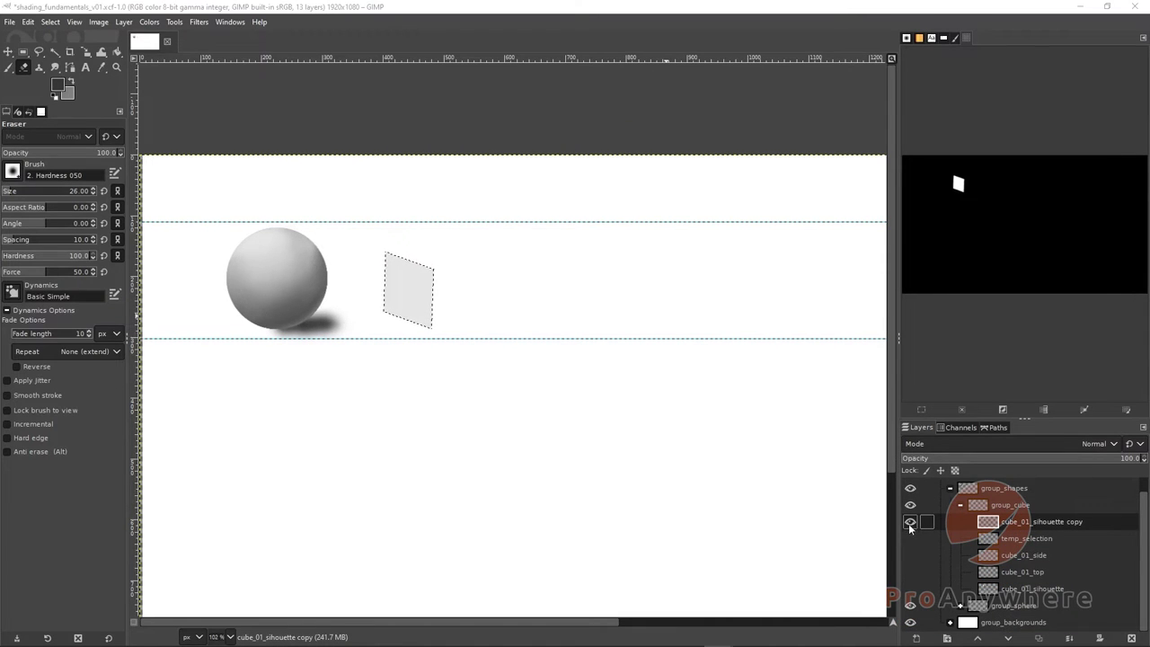
left_click(959, 408)
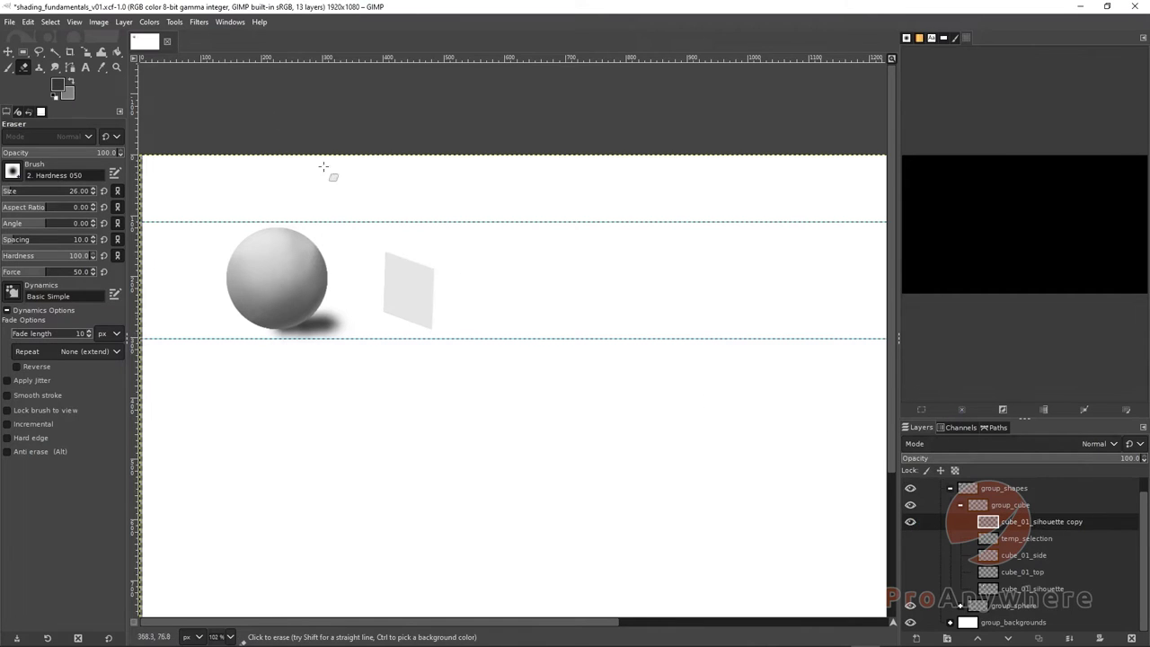
left_click(50, 22)
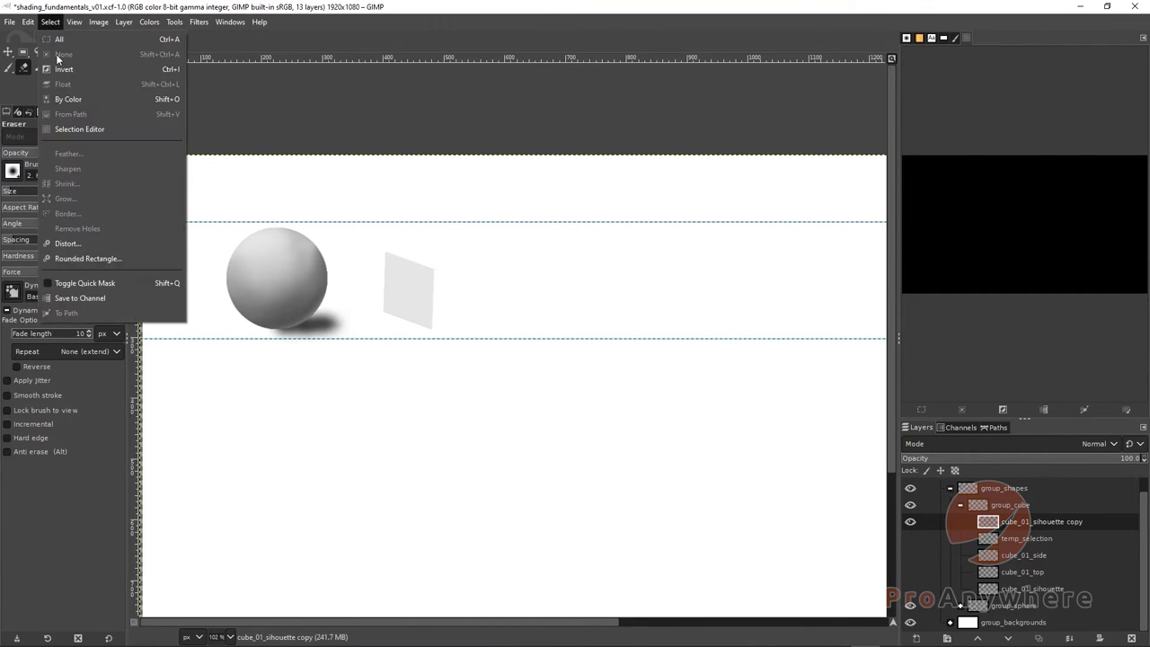
left_click(544, 12)
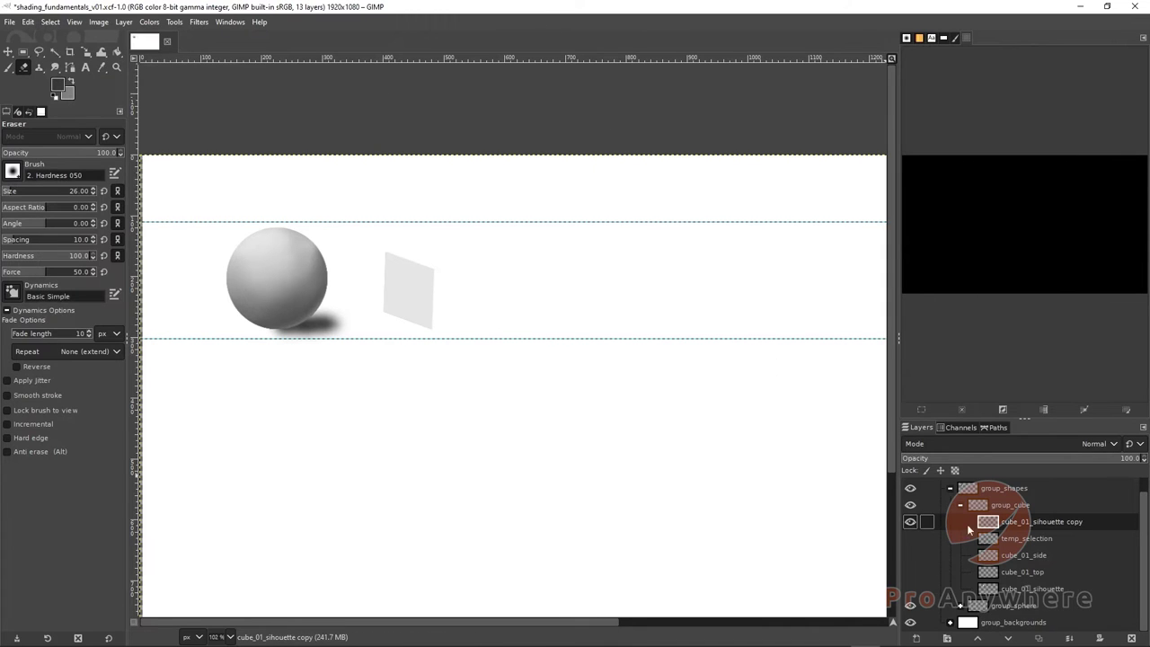
left_click(1009, 536)
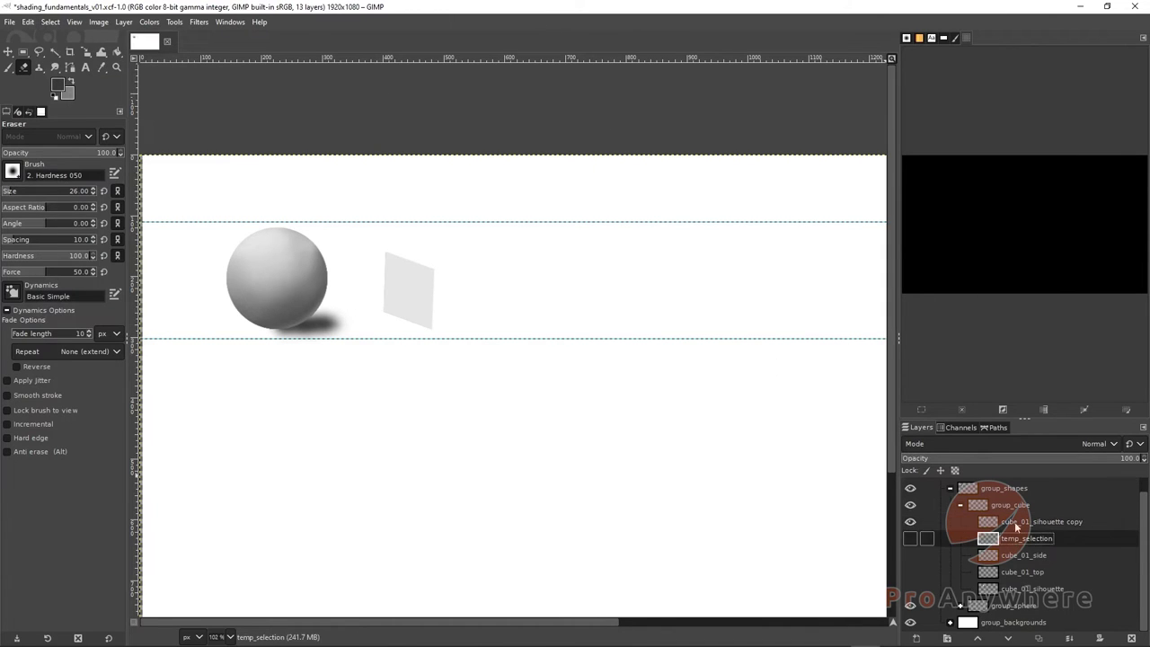
left_click(909, 538)
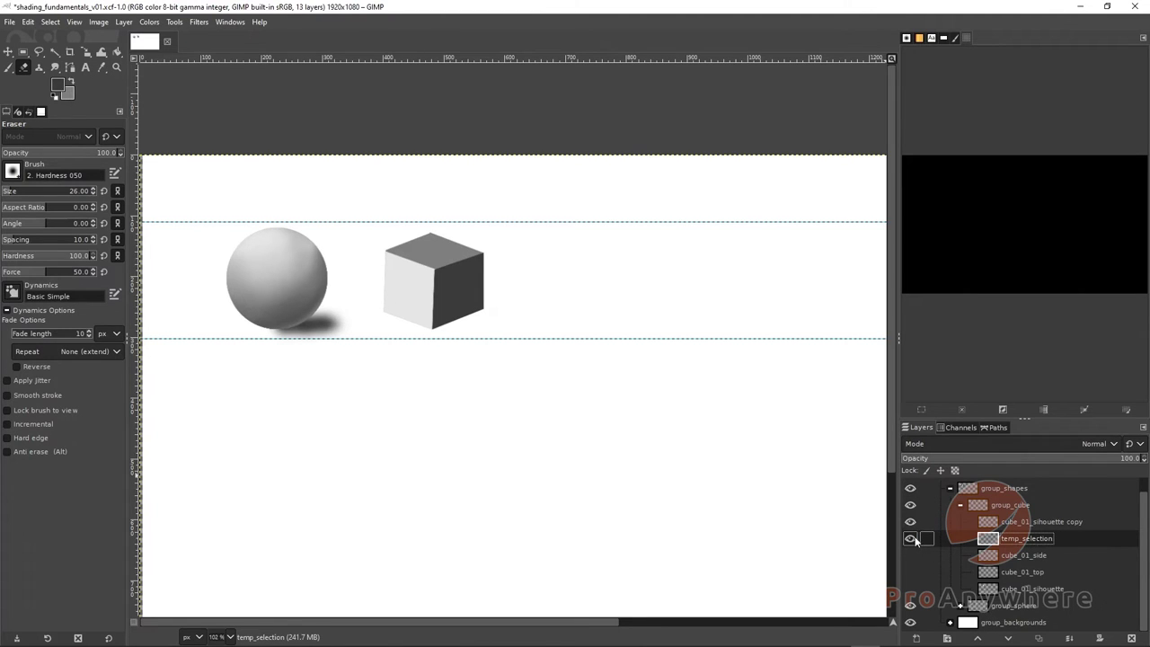
left_click(910, 538)
right_click(1013, 539)
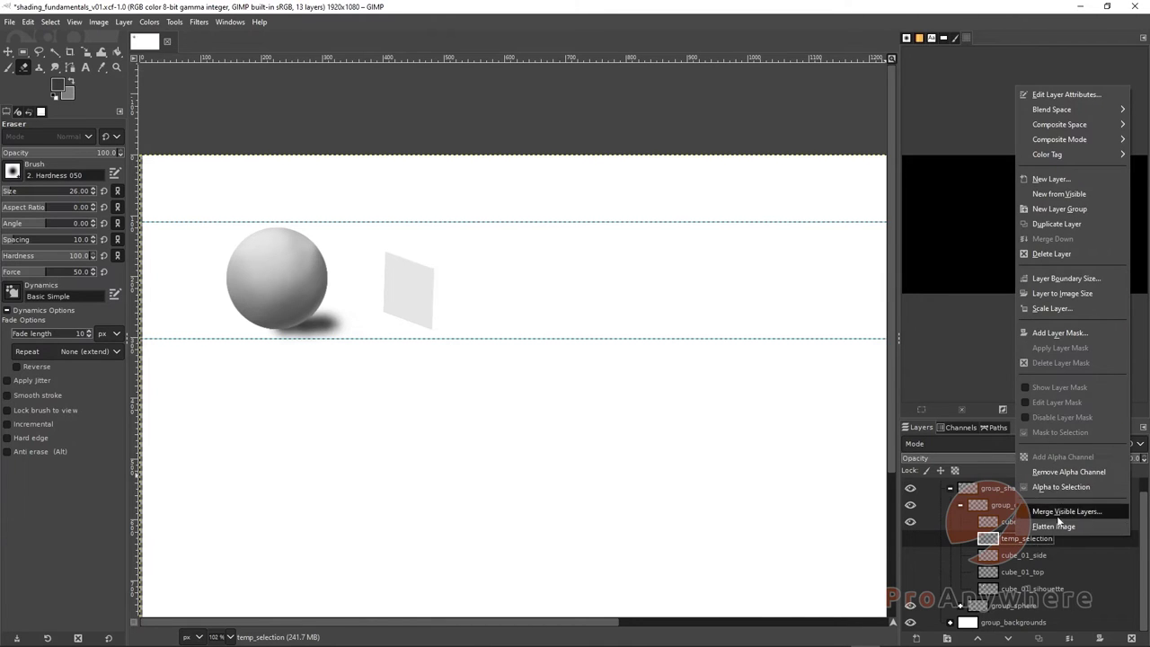
left_click(1054, 486)
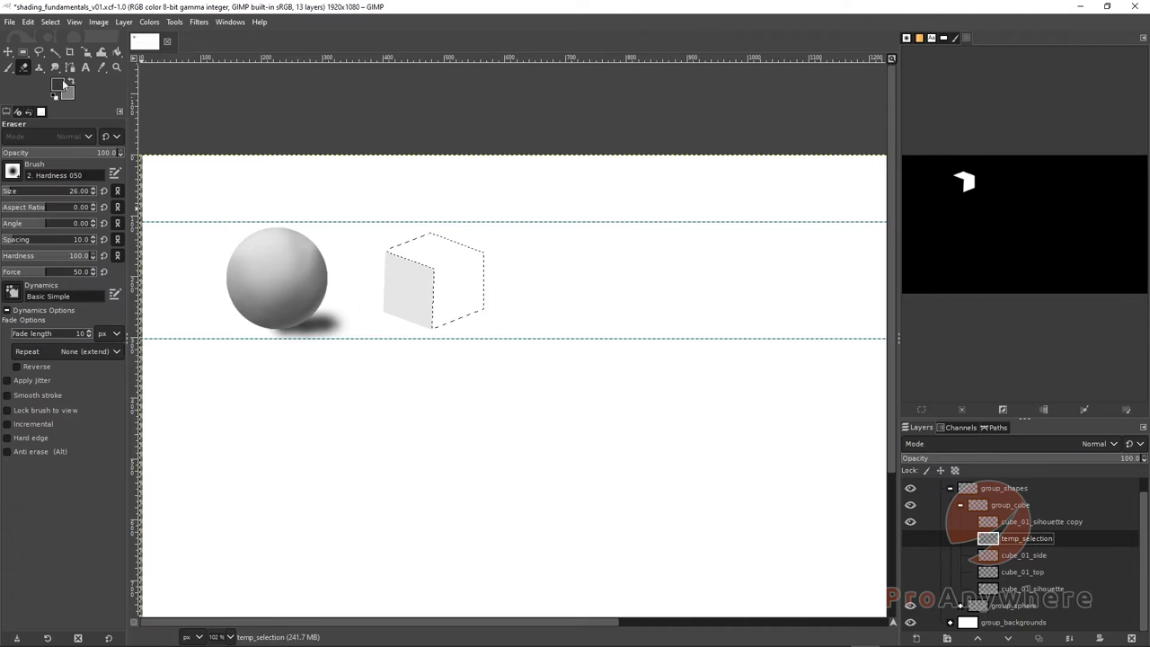
Switch to Free Select in Replace mode and click the canvas to clear the cube selection.
left_click(23, 51)
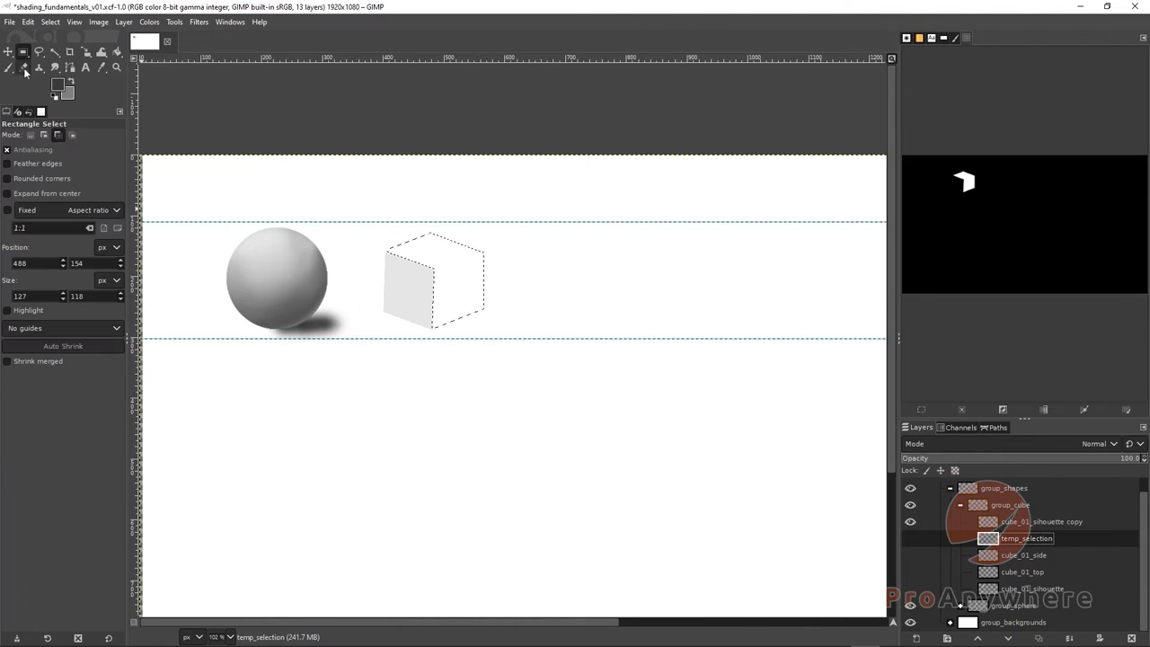
left_click(30, 134)
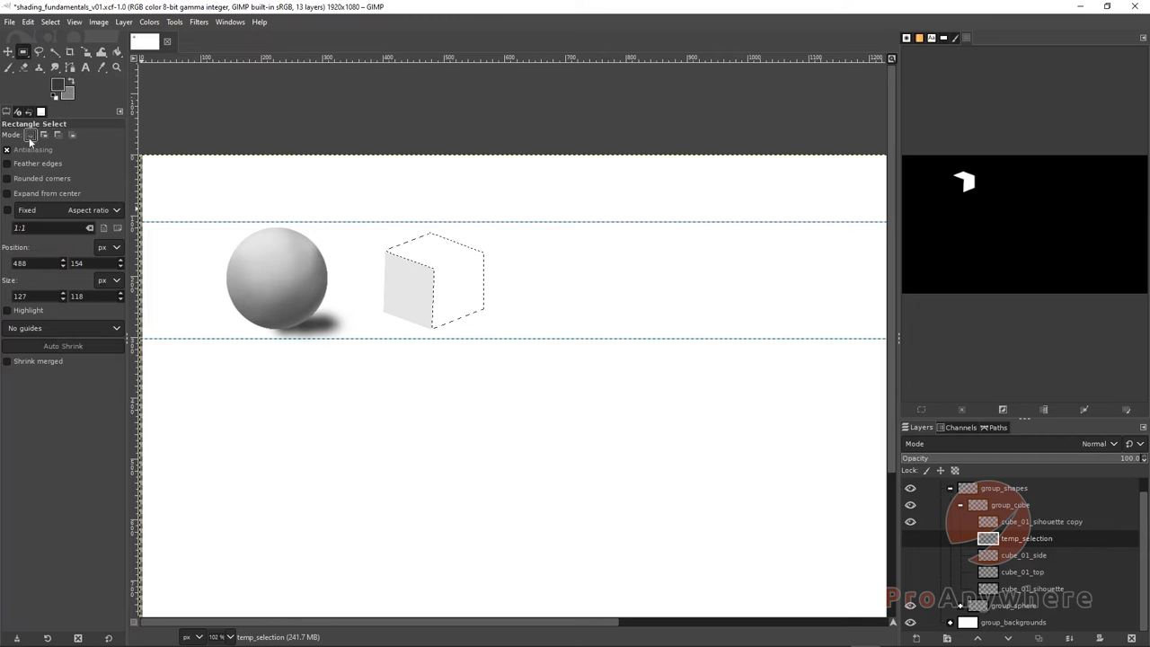
left_click(72, 135)
left_click(30, 135)
left_click(26, 56)
left_click(72, 54)
left_click(38, 51)
left_click(76, 56)
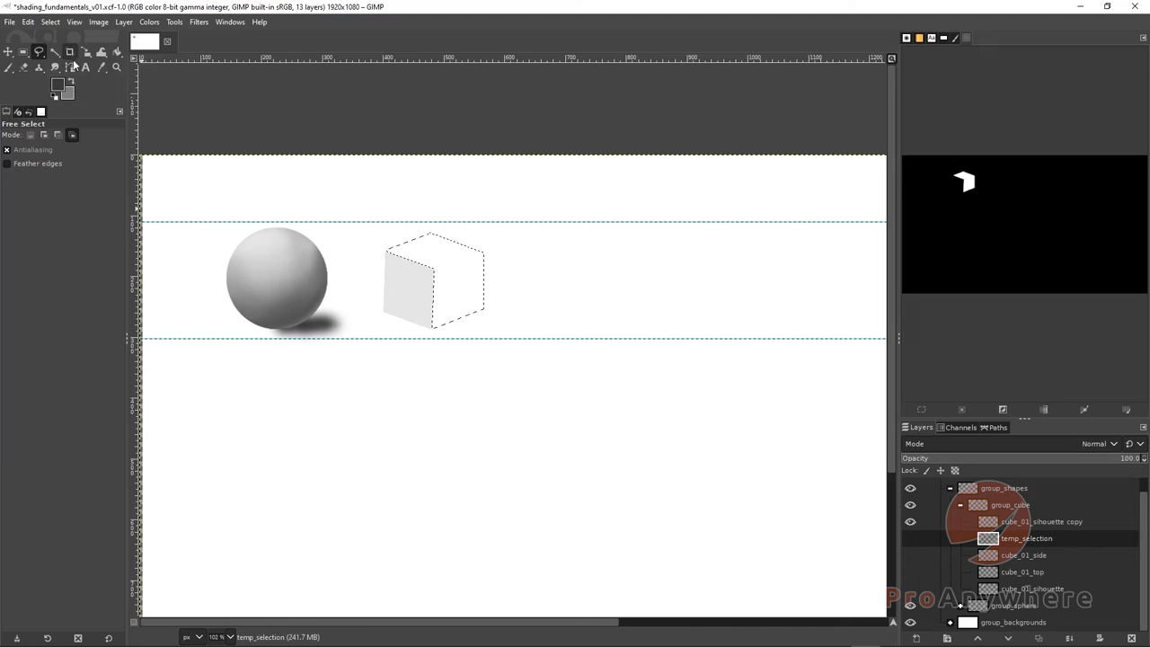
left_click(30, 135)
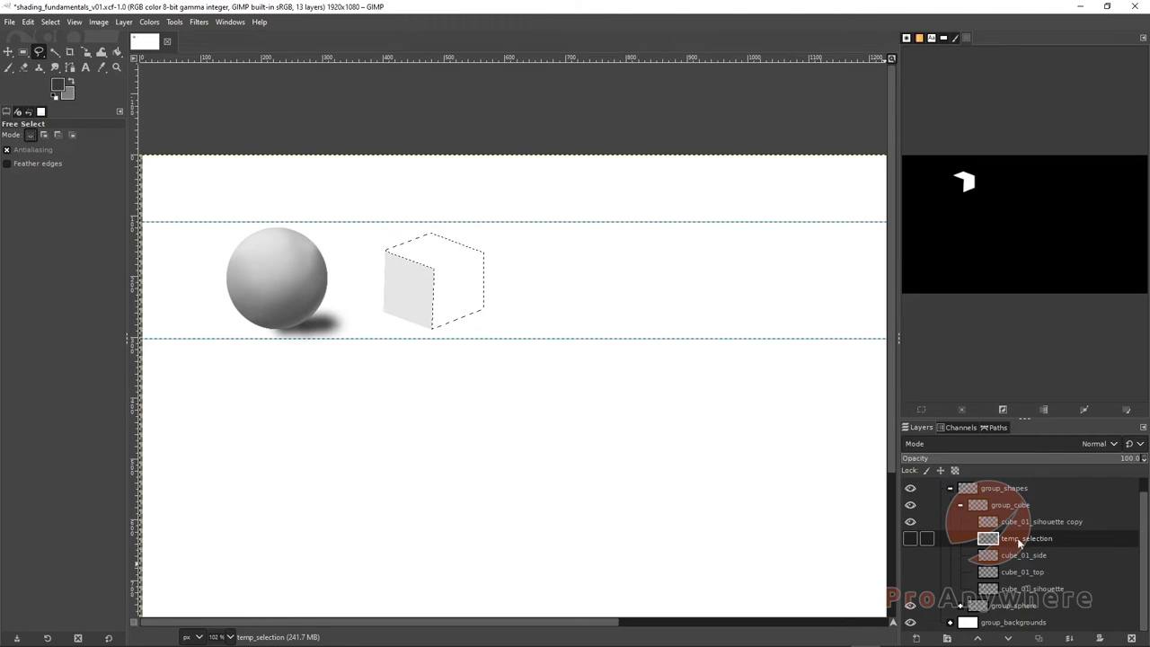
left_click(966, 411)
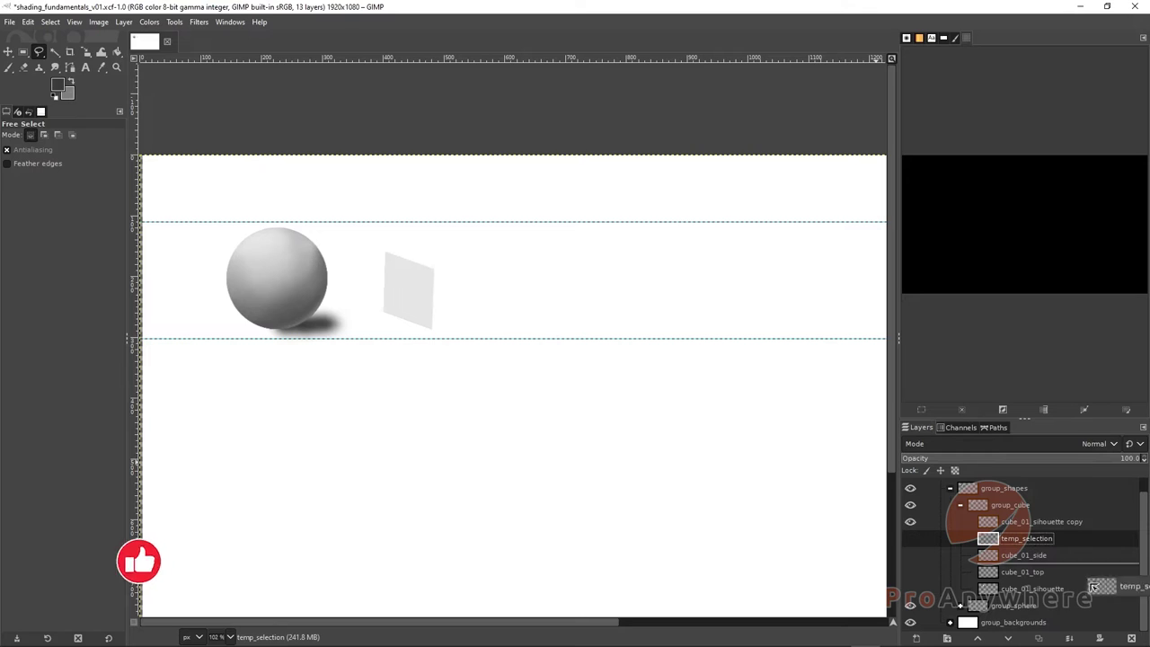
Delete the temp_selection layer.
left_click(1130, 637)
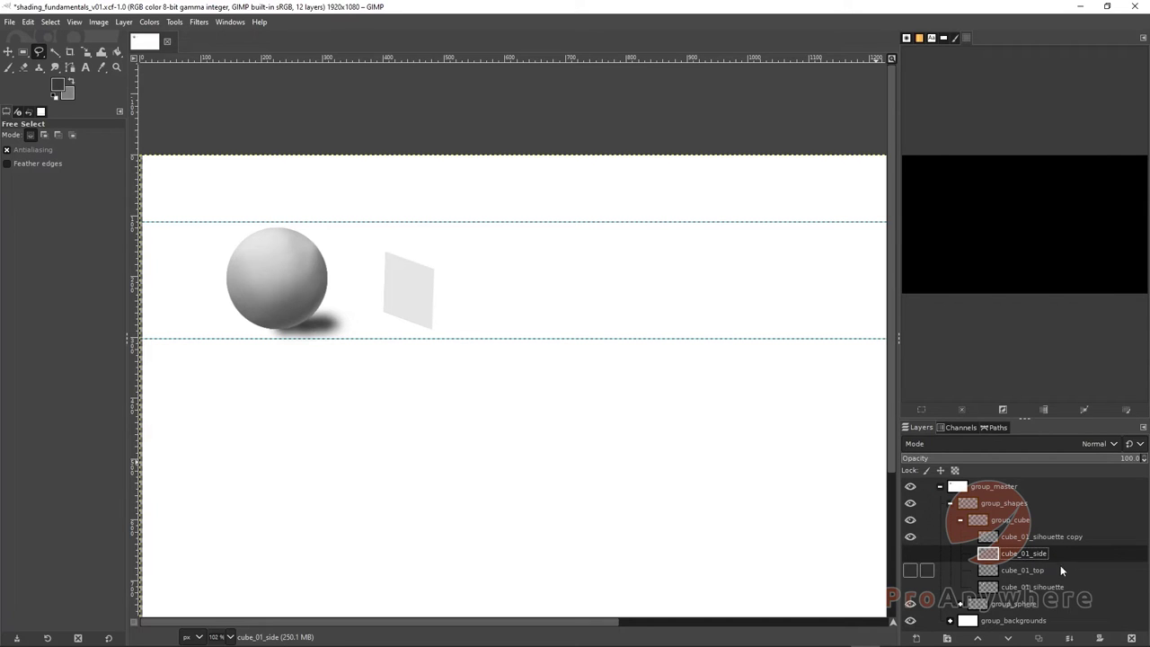
key("ctrl+shift+n")
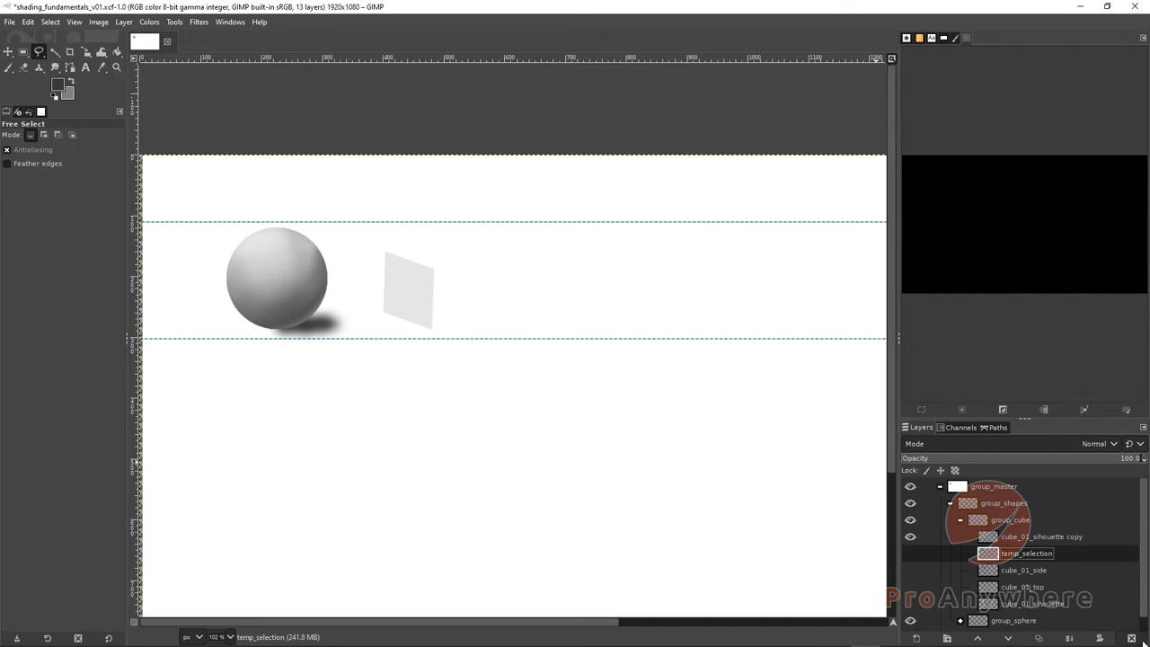
left_click(1132, 638)
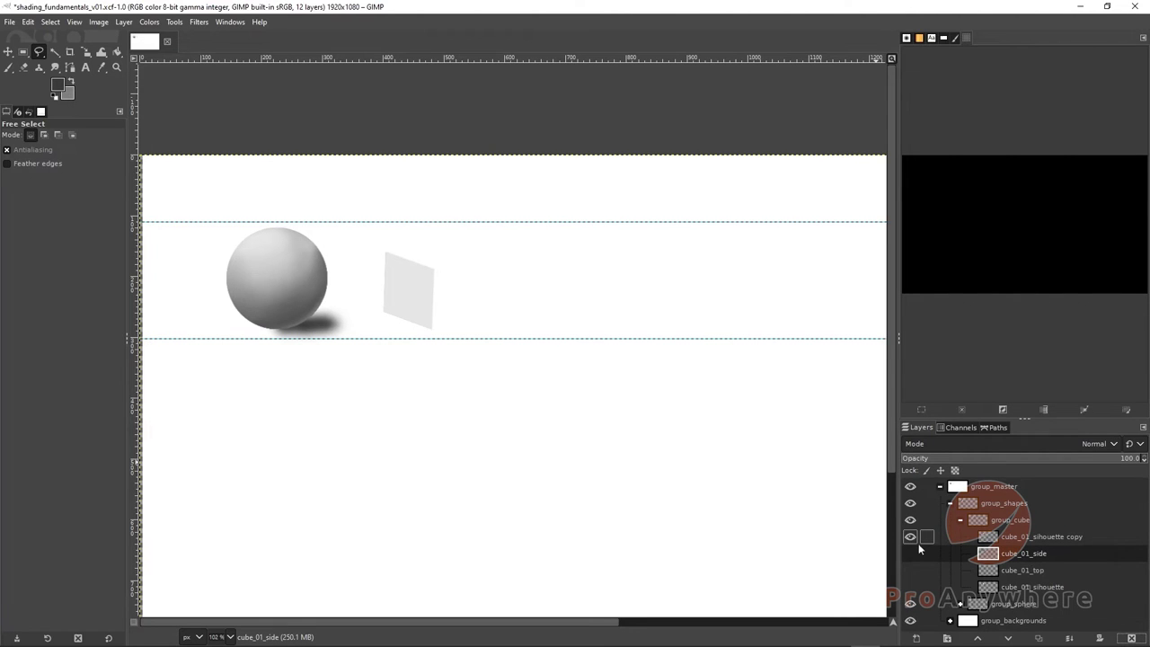
Rename the silhouette copy to cube_01_front and the original to cube_01_select_sihouette.
double_click(1040, 536)
left_click_drag(1032, 536, 1043, 569)
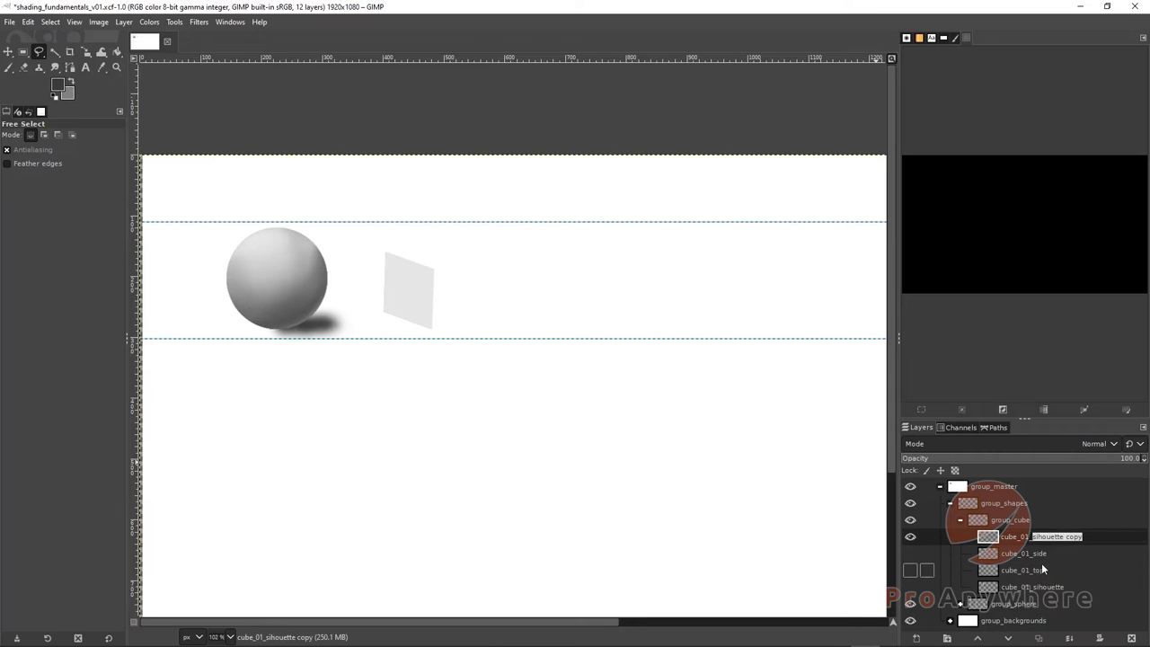
type("front")
key("Return")
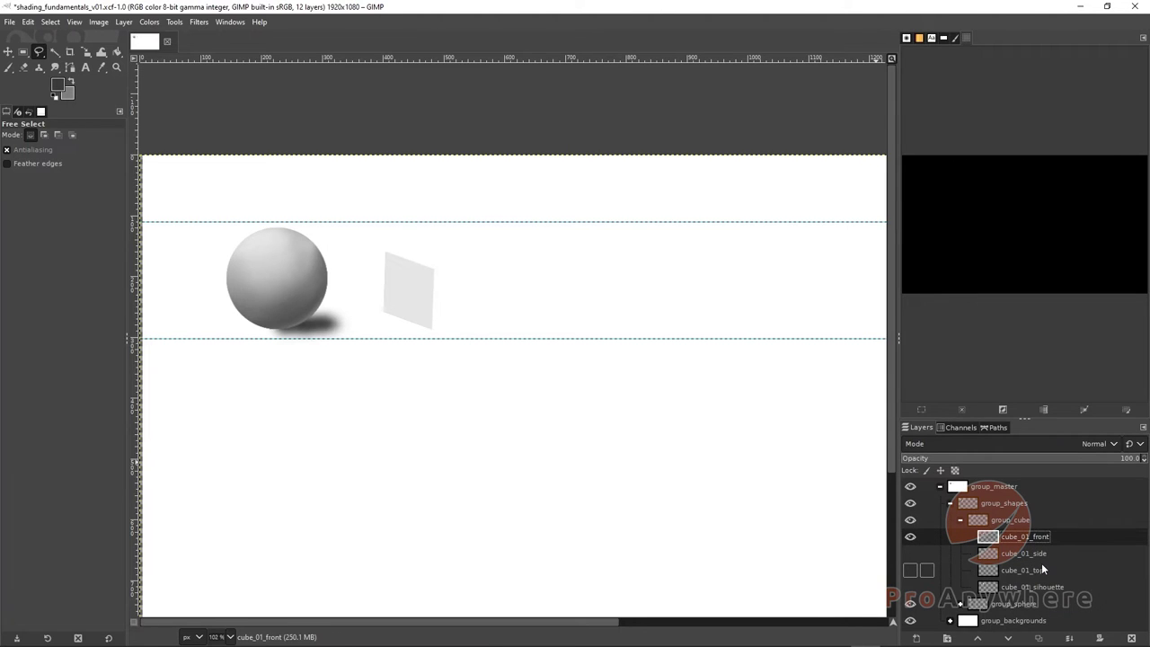
double_click(1028, 586)
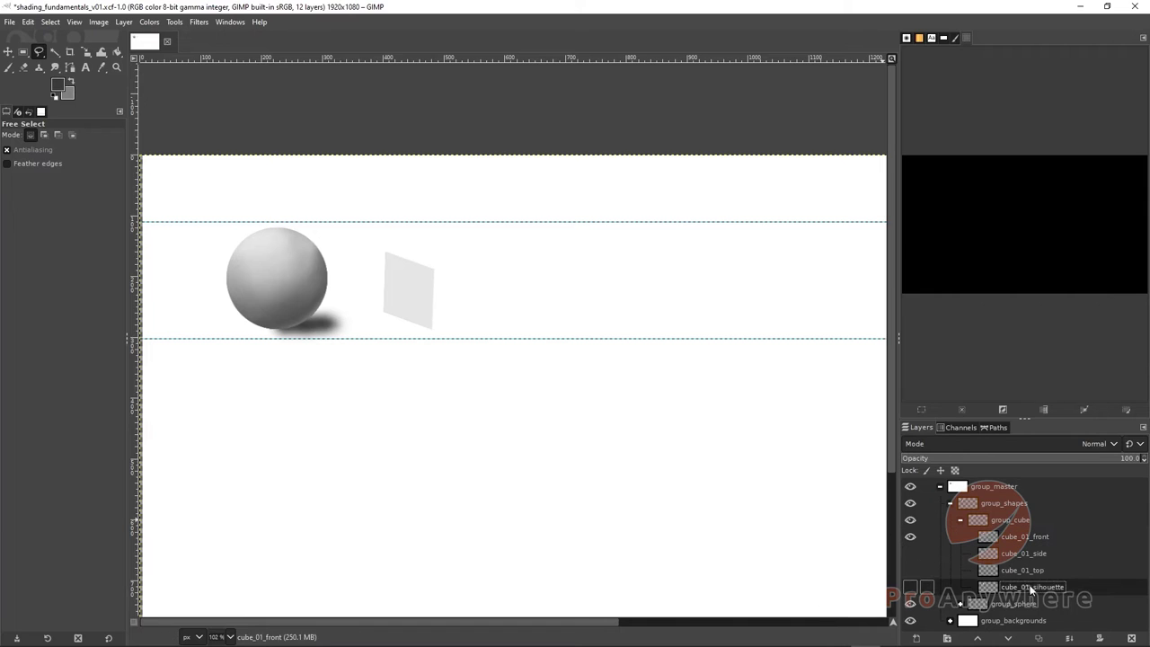
key("Return")
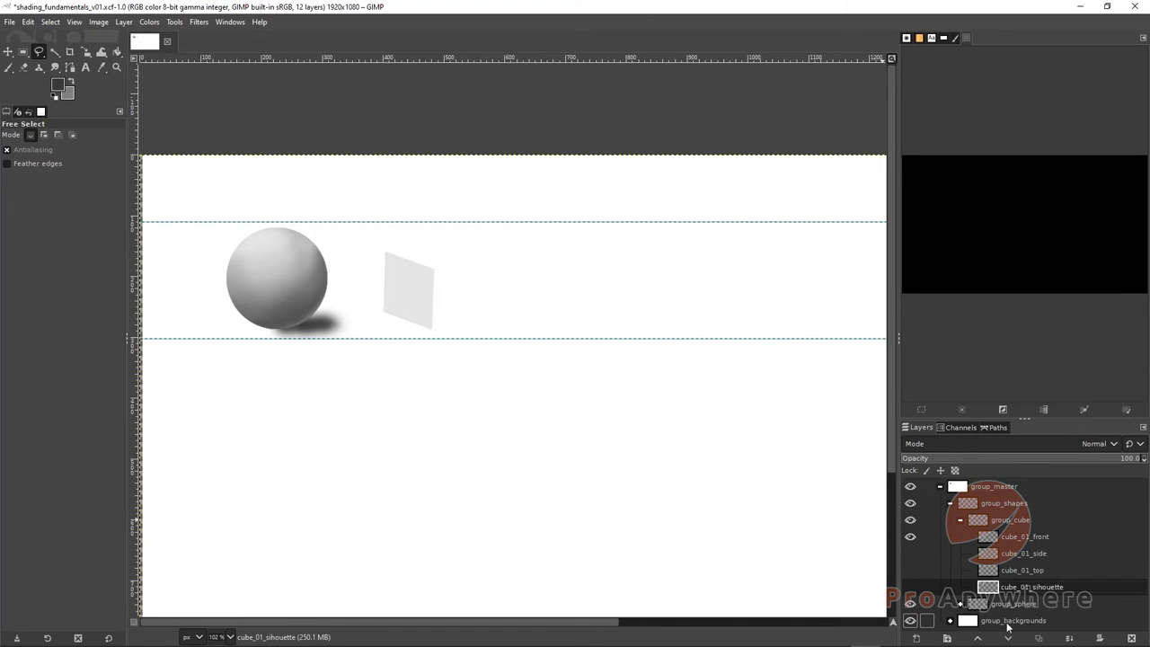
key("Return")
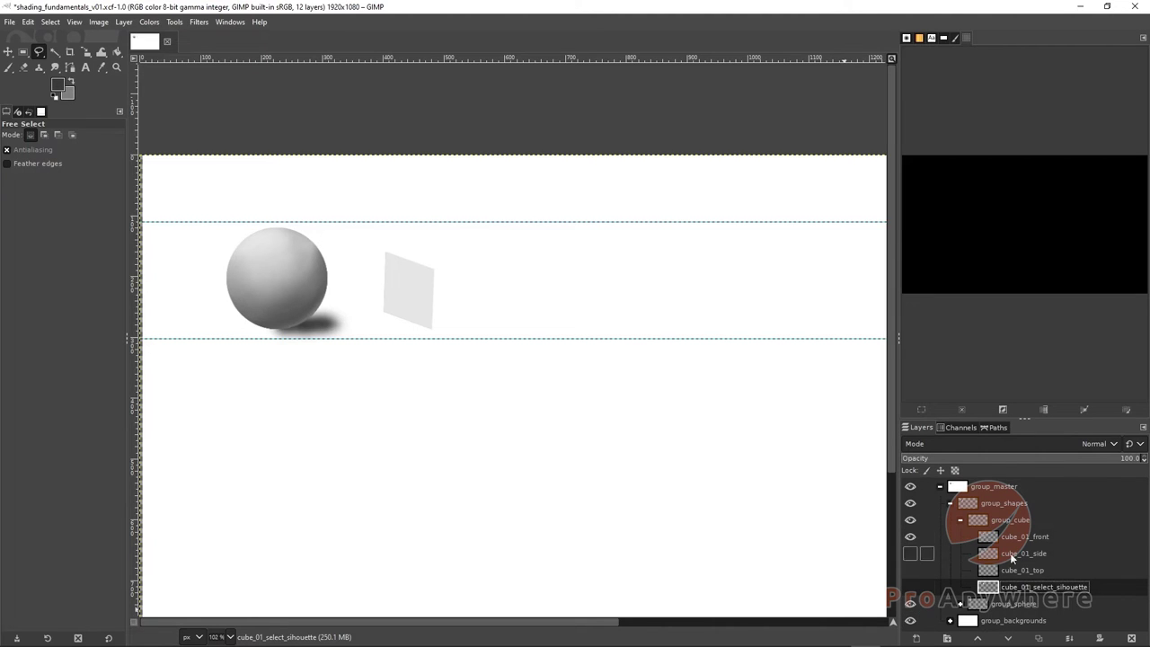
Check cube_01_select_sihouette's outline with Alpha to Selection, then select none.
right_click(1043, 592)
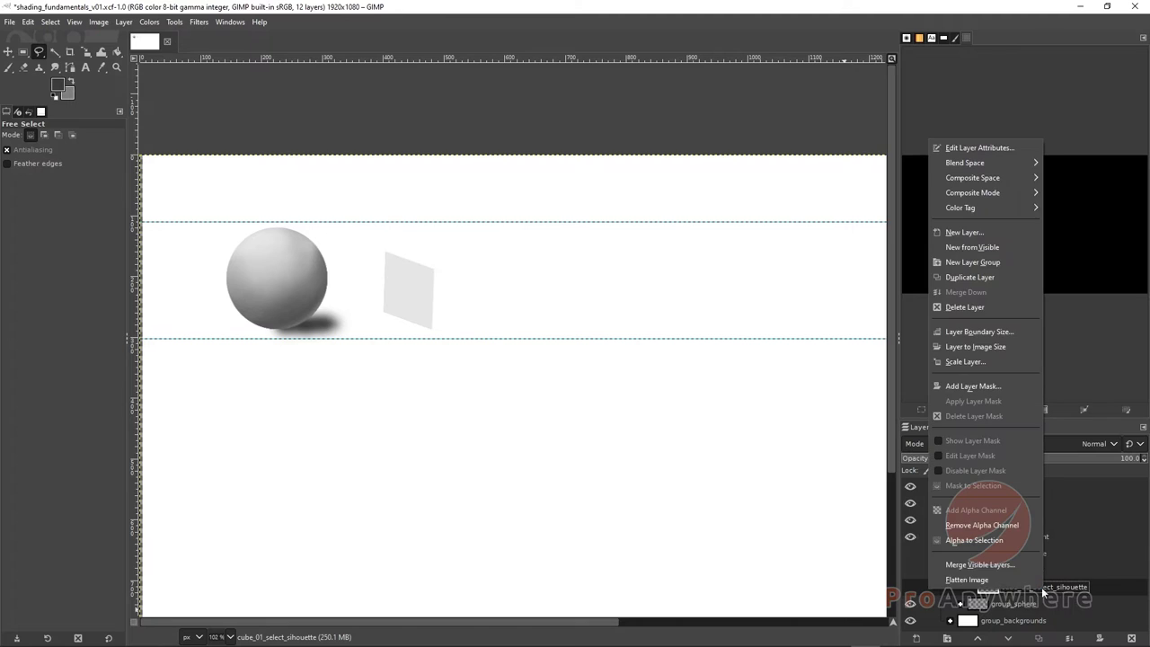
left_click(972, 540)
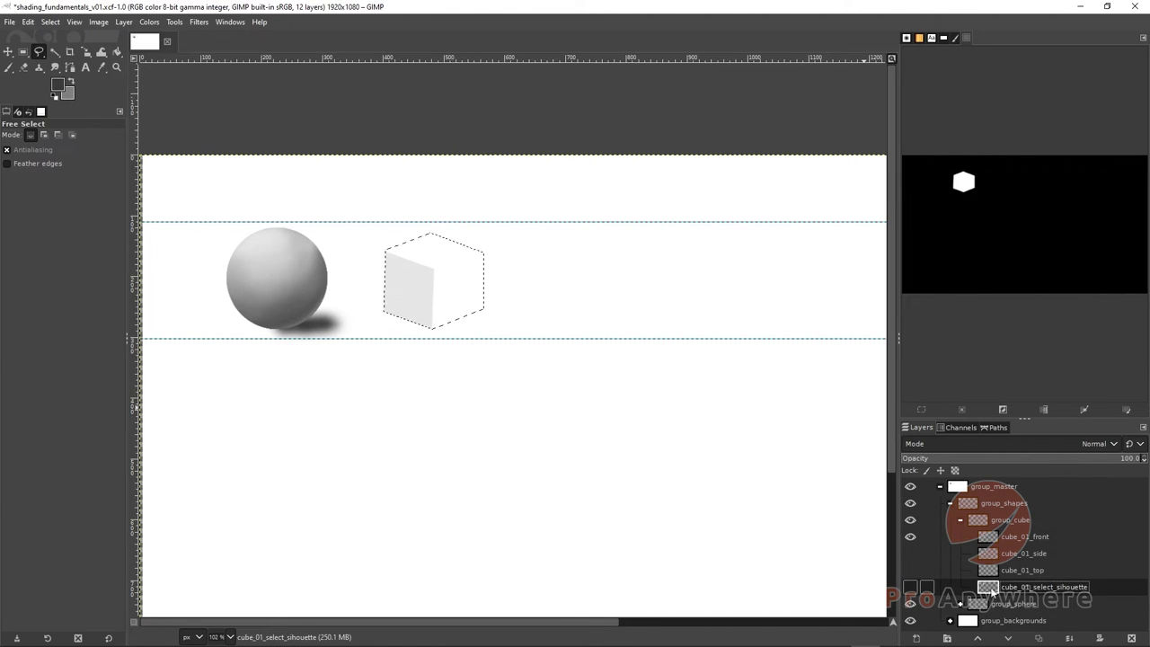
key("shift+ctrl+a")
Make cube_01_front, cube_01_side and cube_01_top visible.
left_click(909, 536)
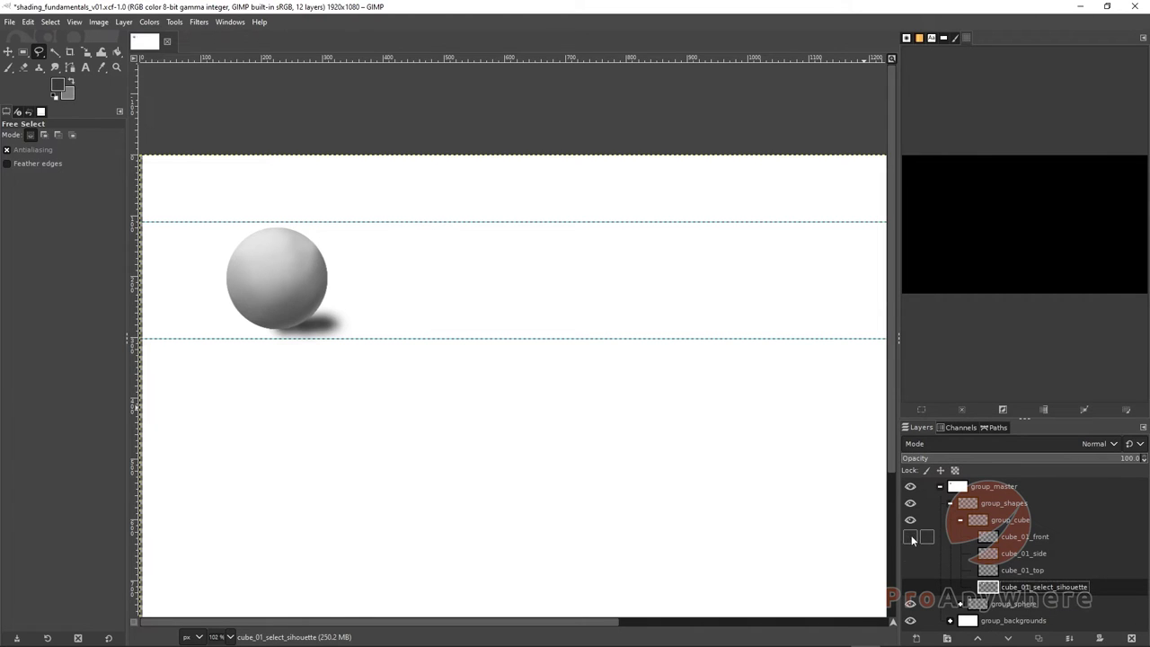
left_click(910, 537)
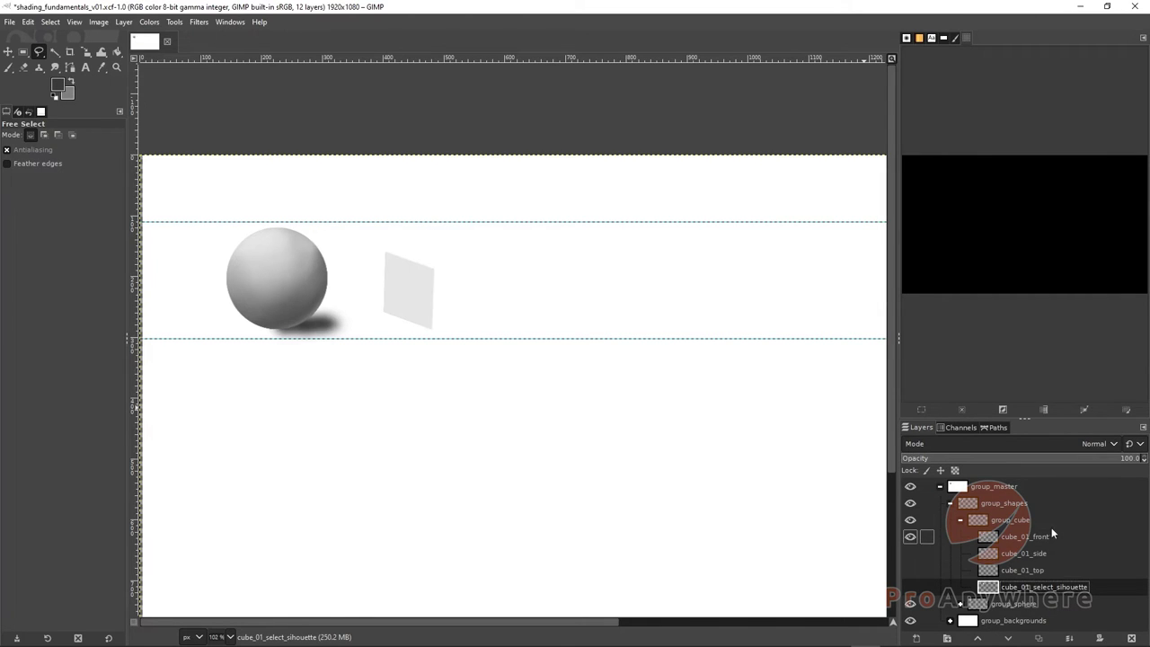
left_click(910, 554)
left_click(910, 569)
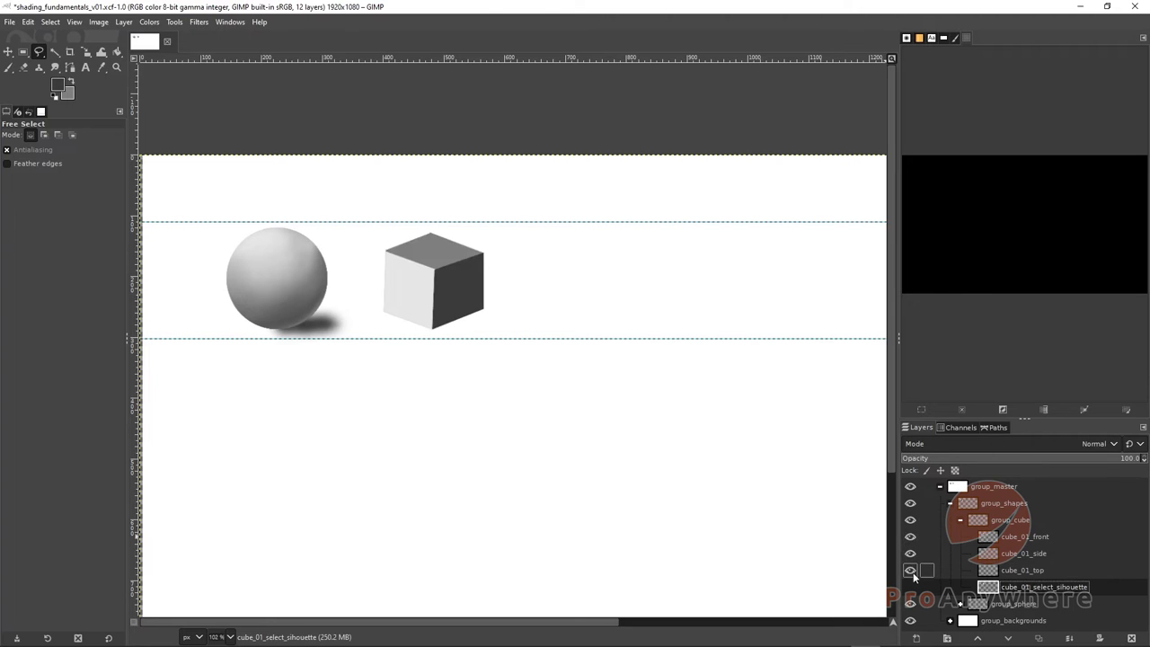
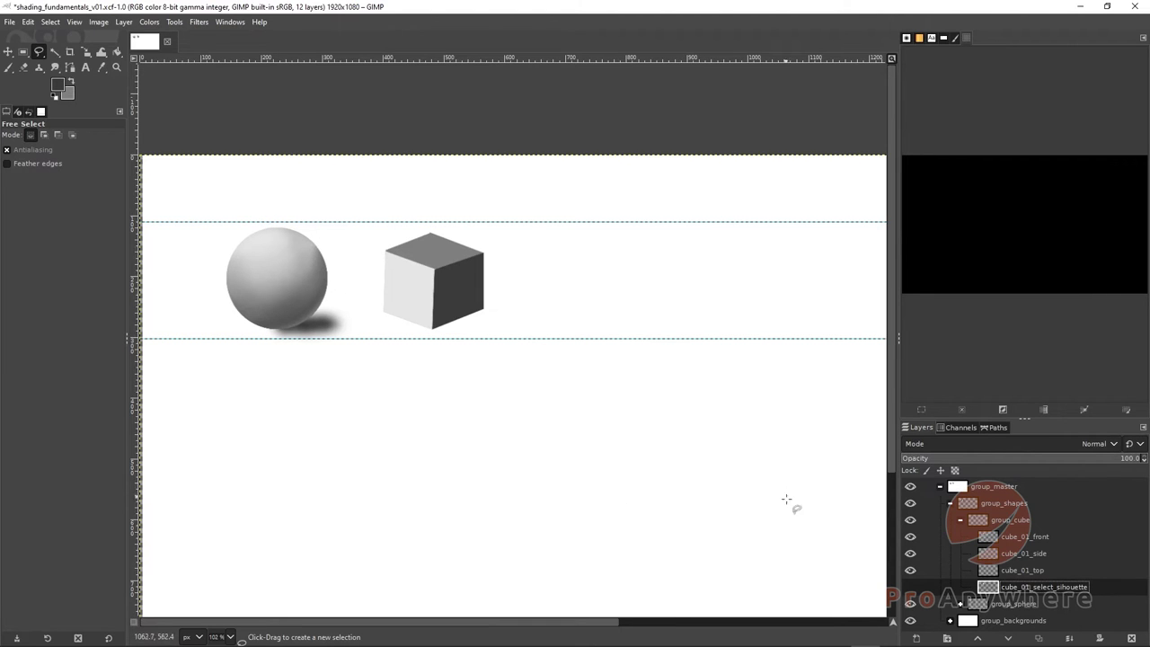
Hide the cube's top, side and front face layers.
left_click(1018, 537)
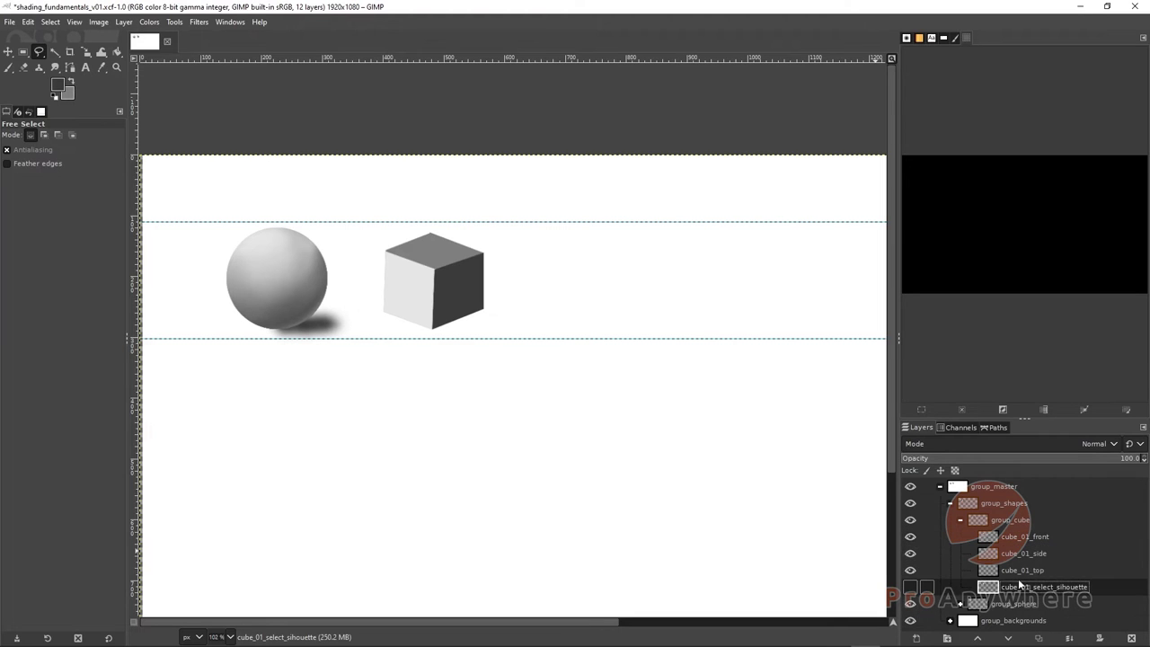
left_click(909, 569)
left_click(910, 553)
left_click(910, 536)
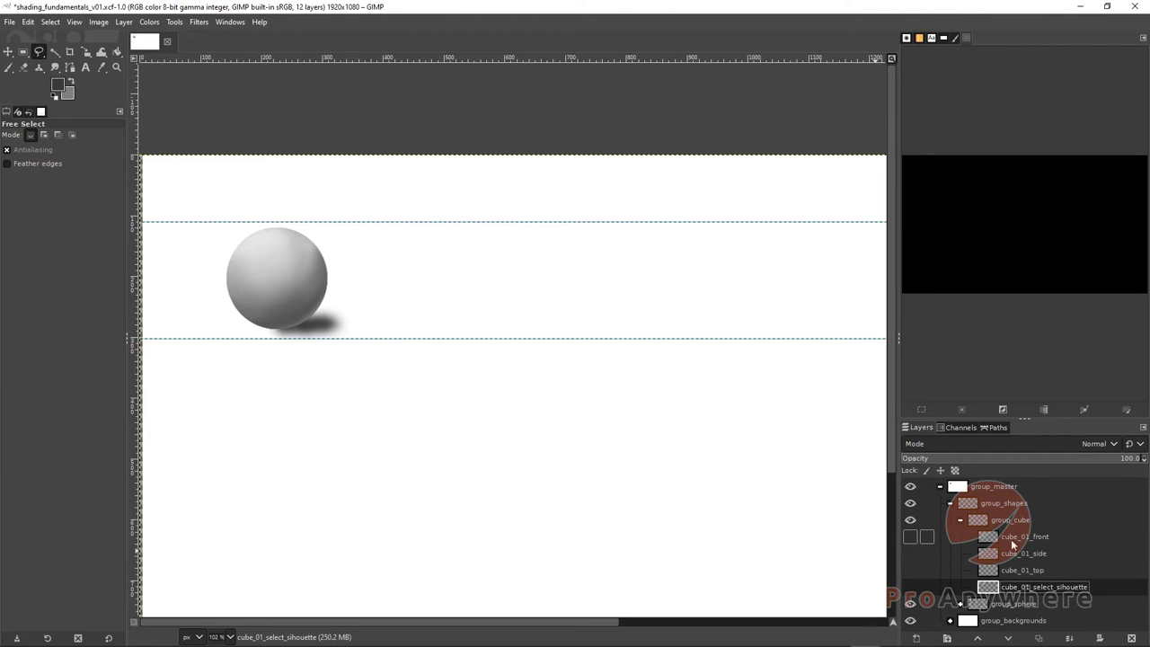
left_click(1015, 539)
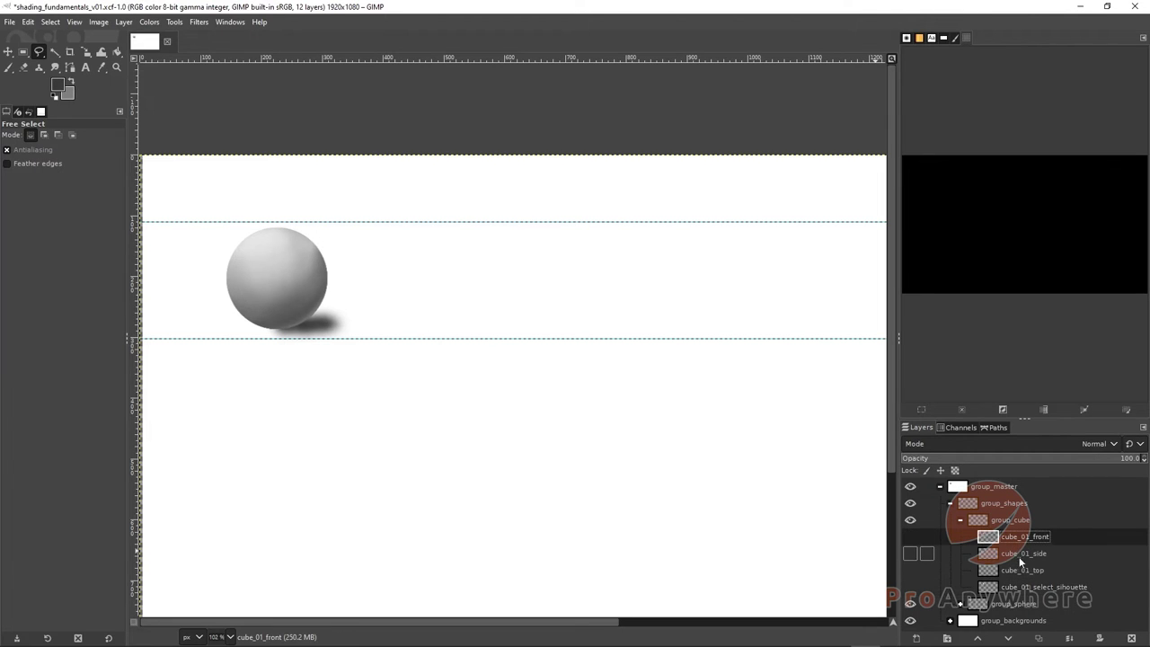
Create a new layer group and move the cube_01 front, top and silhouette layers into it.
left_click(947, 639)
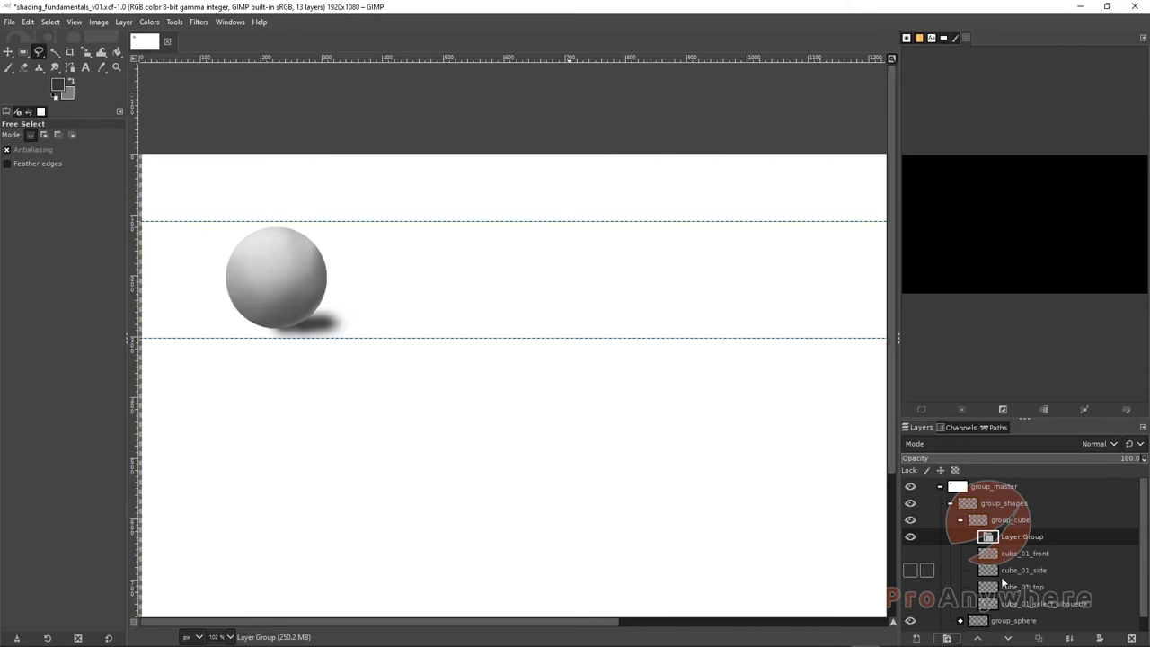
left_click(1012, 549)
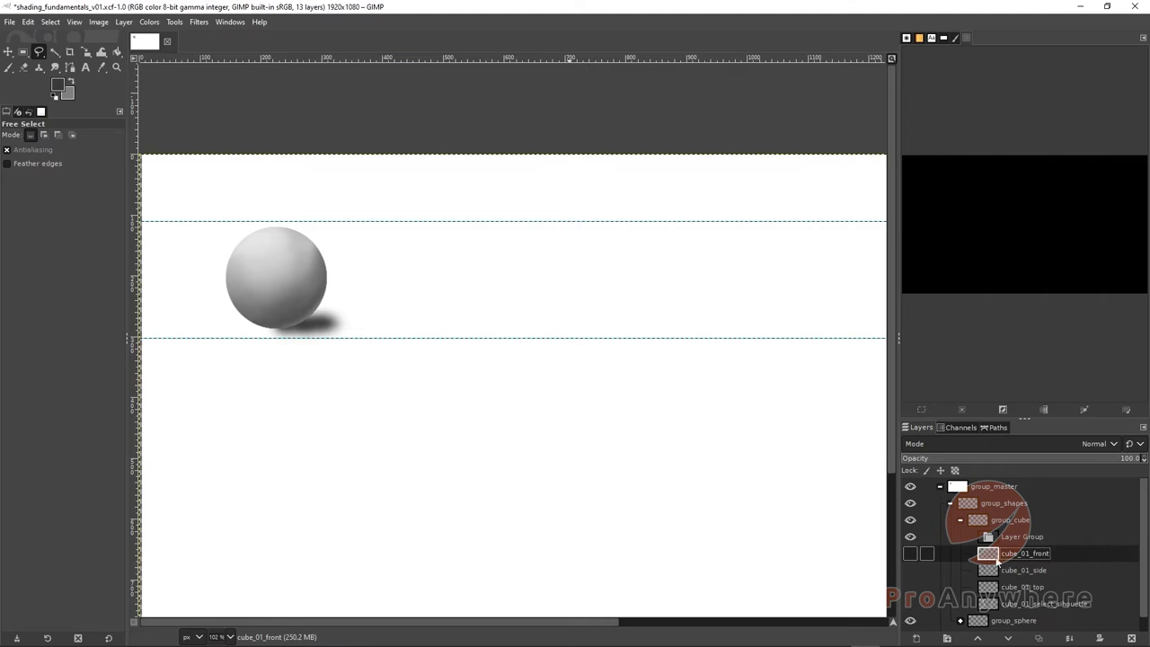
left_click_drag(1009, 552, 1010, 538)
left_click_drag(1015, 580, 1010, 539)
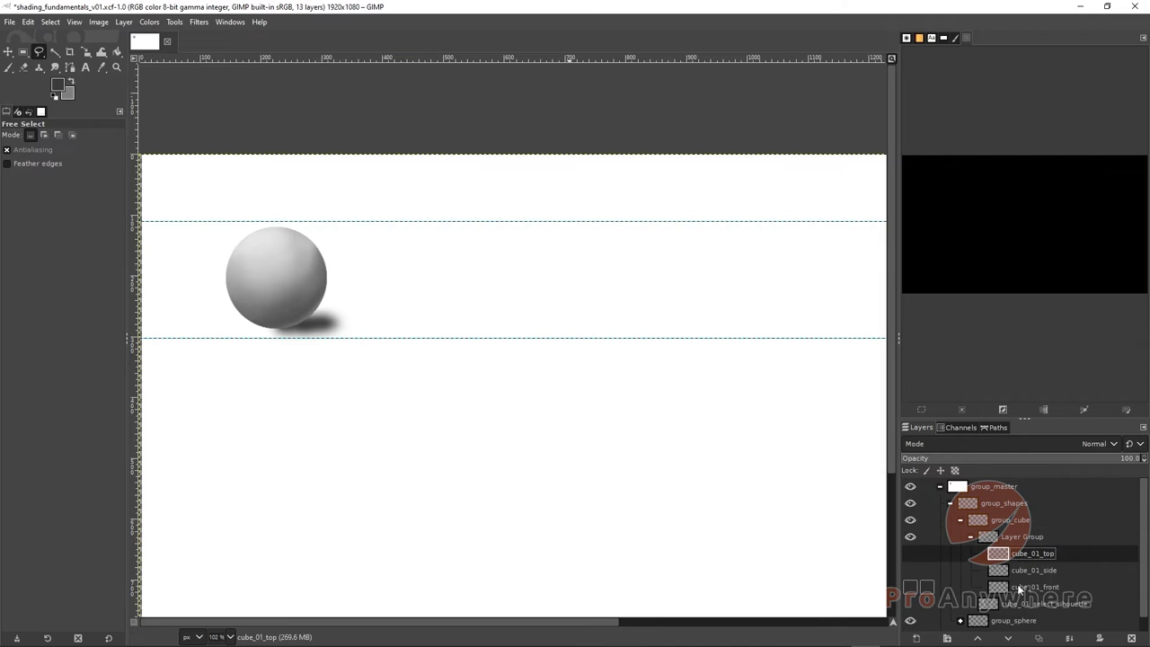
left_click_drag(1016, 605, 1017, 539)
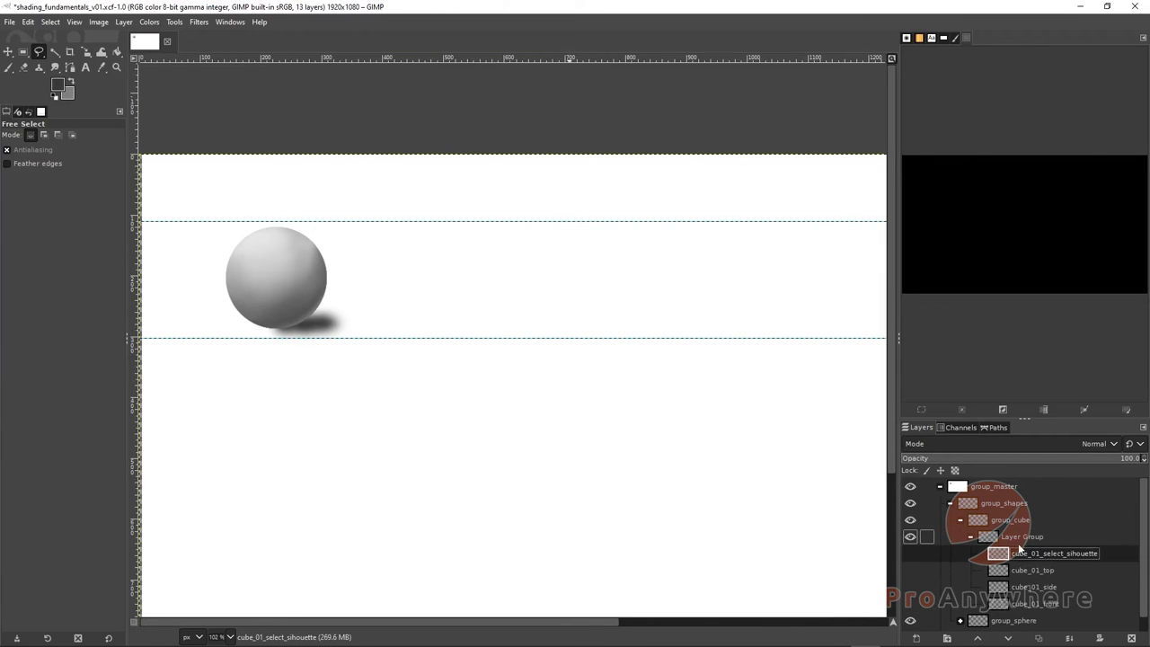
Name the group group_cube_template, then hide and collapse it.
left_click(1018, 540)
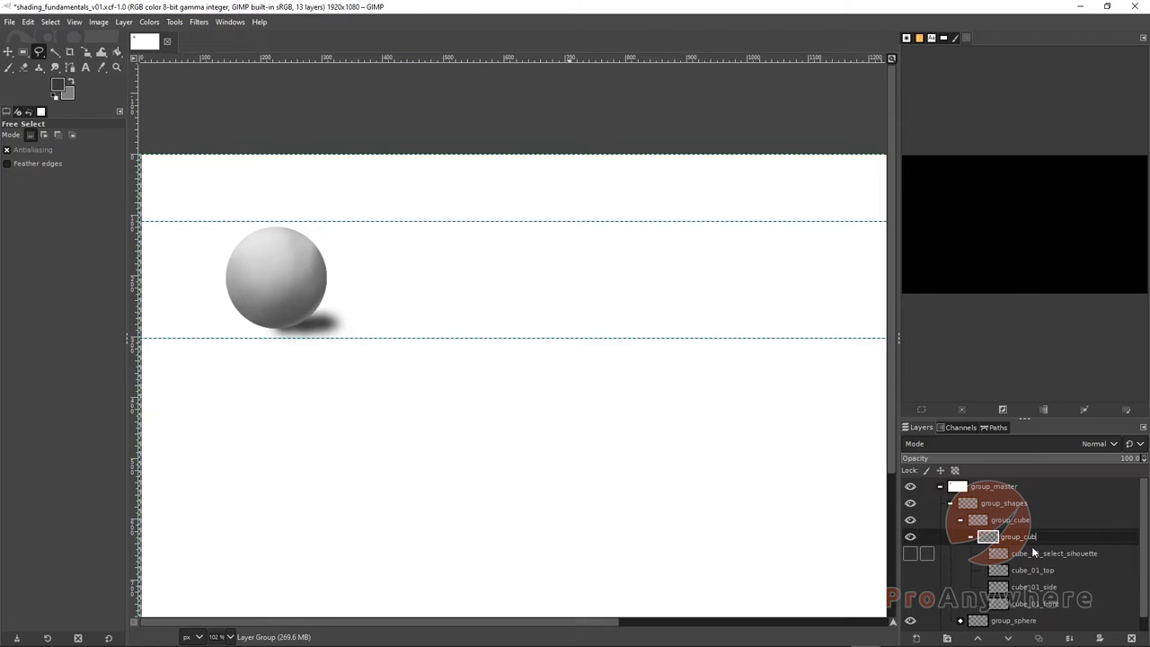
type("group_cube_template")
key("Return")
left_click(910, 536)
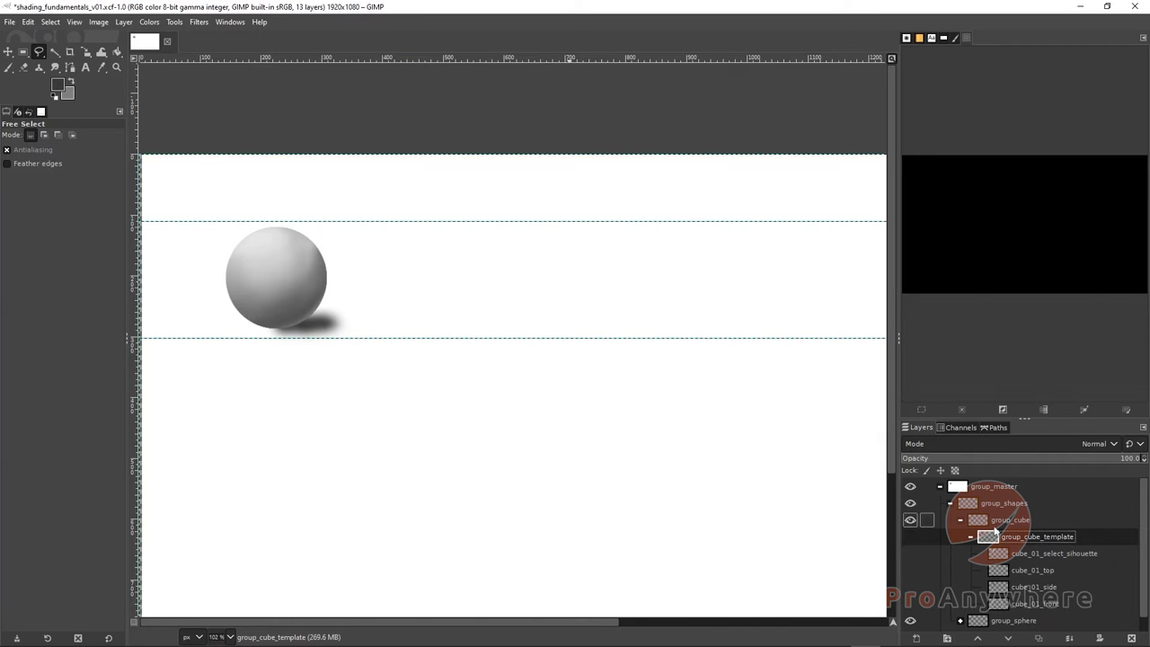
left_click(970, 536)
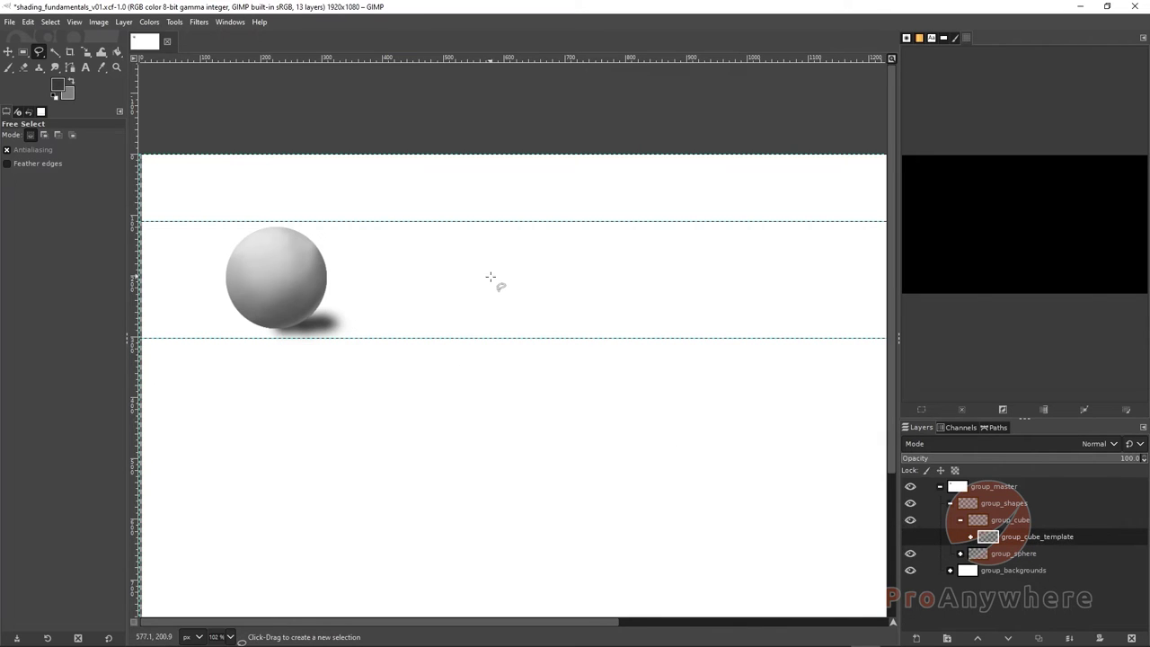
Duplicate the whole group_cube_template group with Duplicate Layer.
left_click(970, 537)
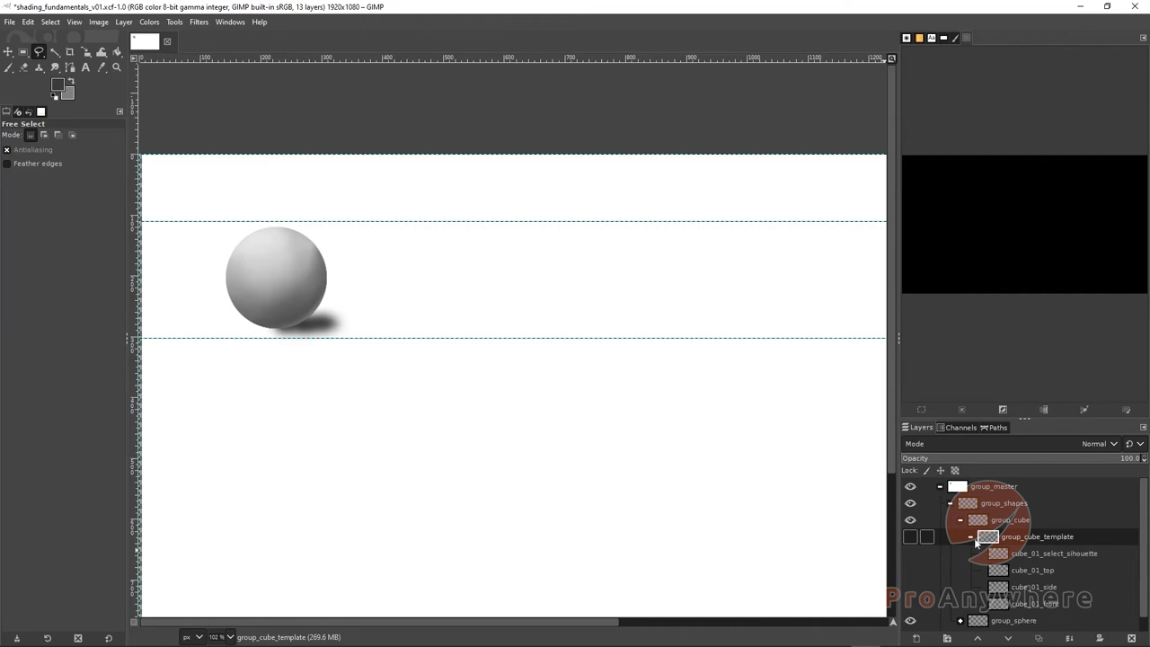
left_click(971, 536)
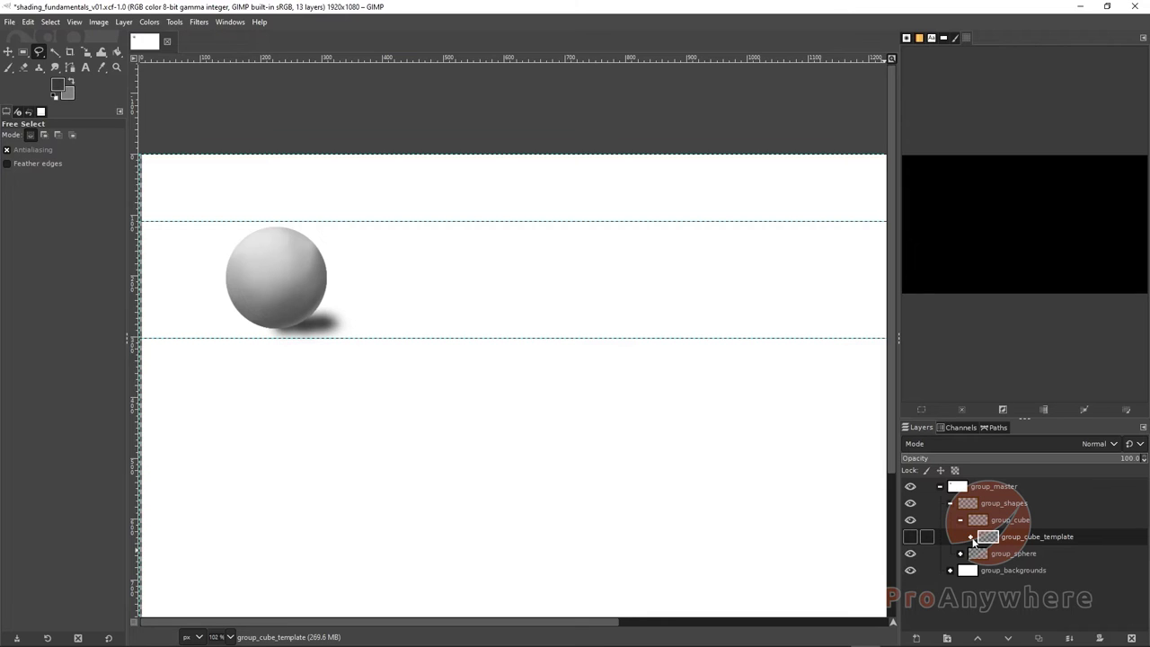
left_click(971, 537)
left_click(1034, 552)
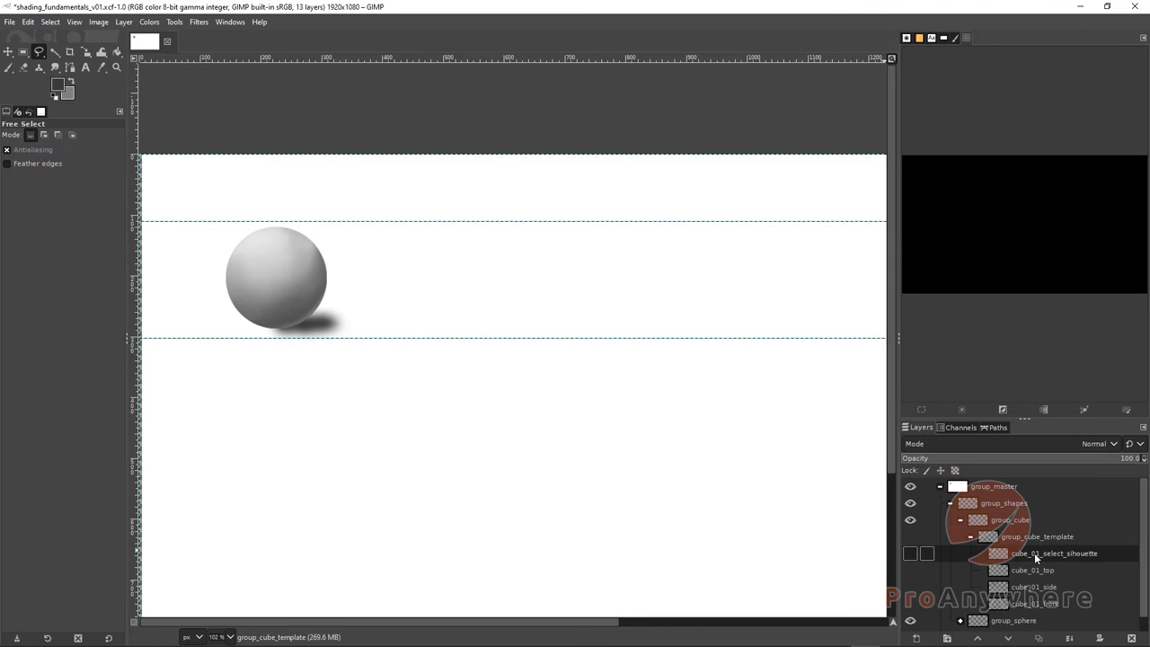
left_click(1028, 538)
right_click(1027, 538)
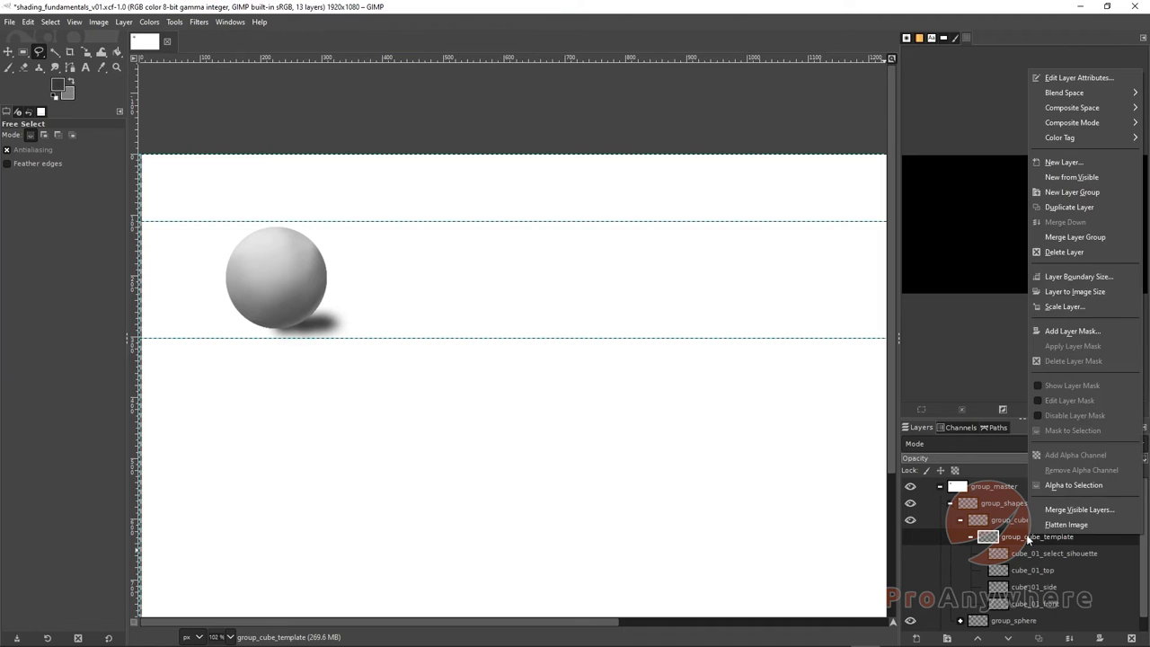
left_click(1060, 207)
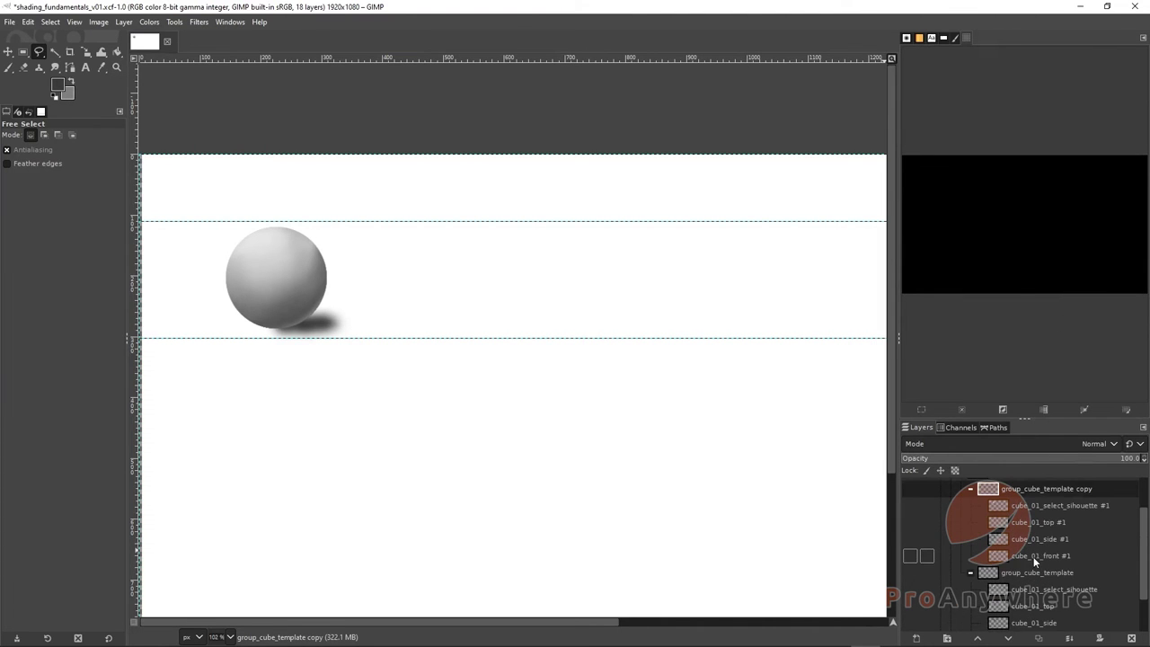
Try Merge Layer Group on the copied group, then undo the merge.
left_click(971, 572)
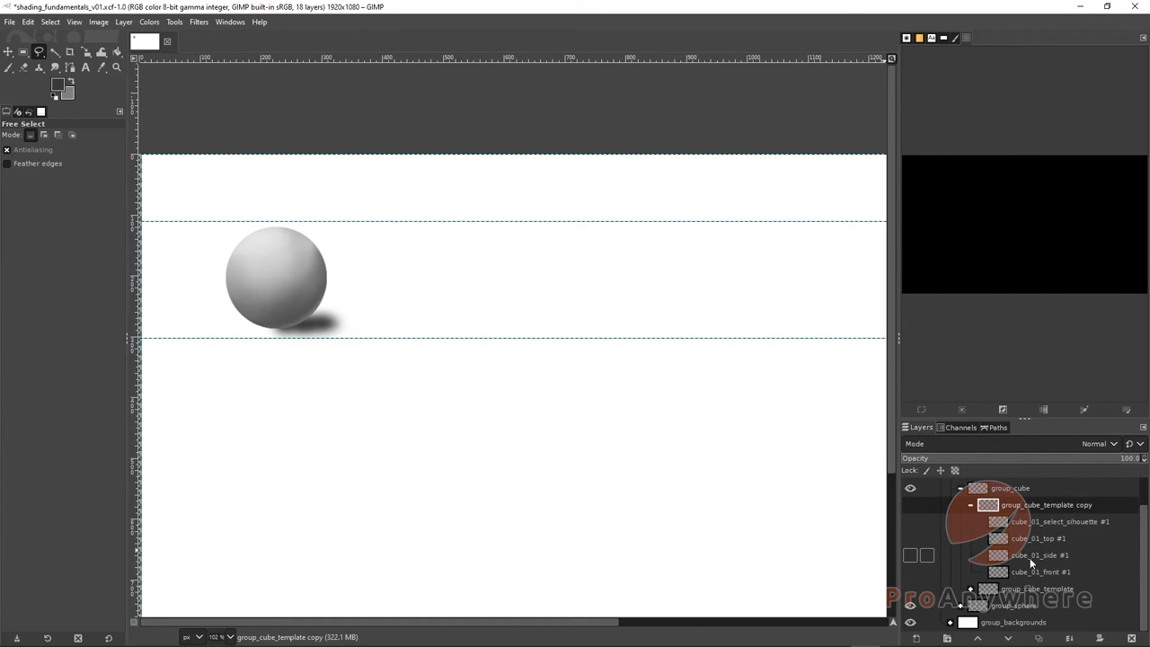
right_click(1025, 507)
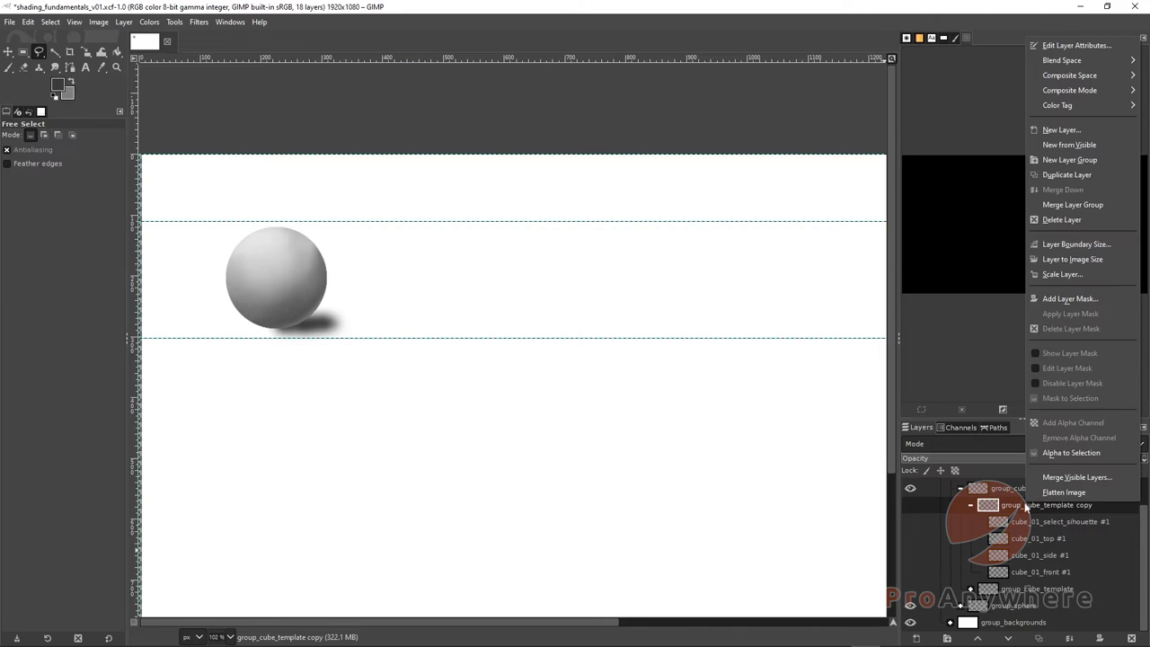
left_click(1092, 203)
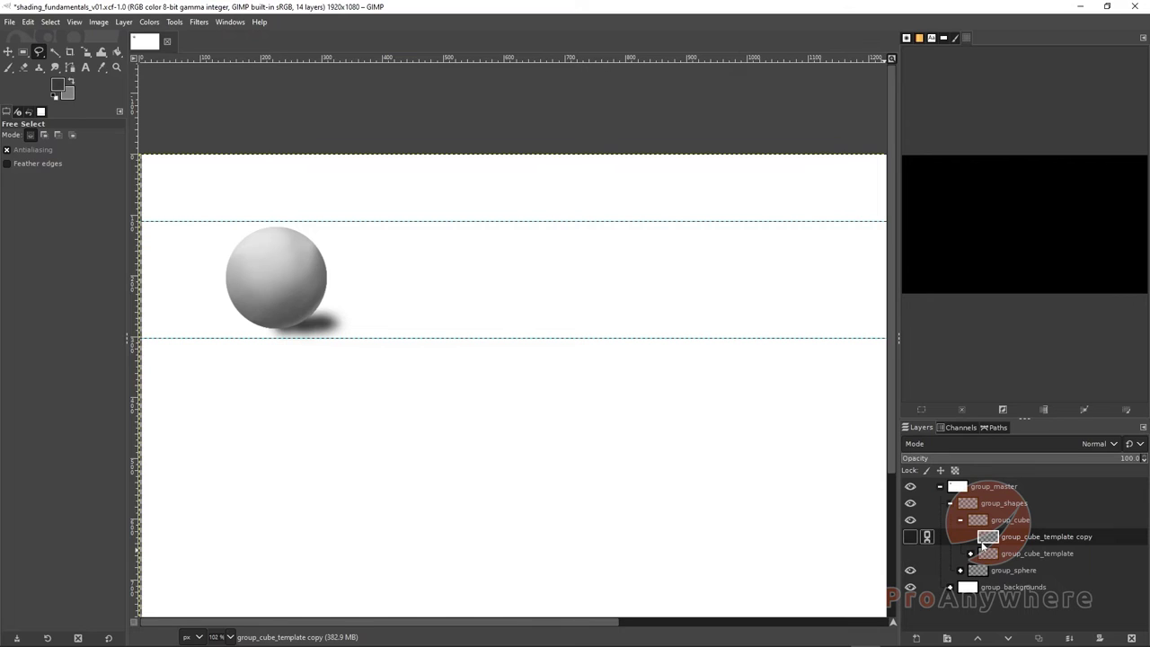
key("ctrl+z")
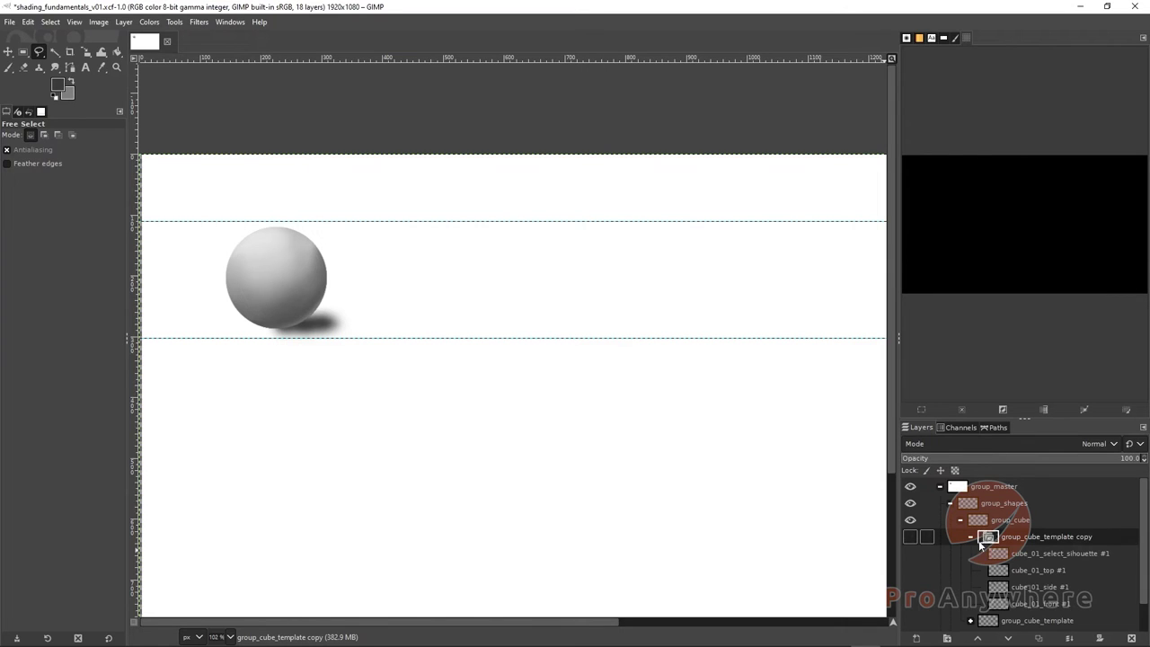
Toggle layer visibility and move cube_01_select_sihouette to the bottom of group_cube_template.
left_click(910, 554)
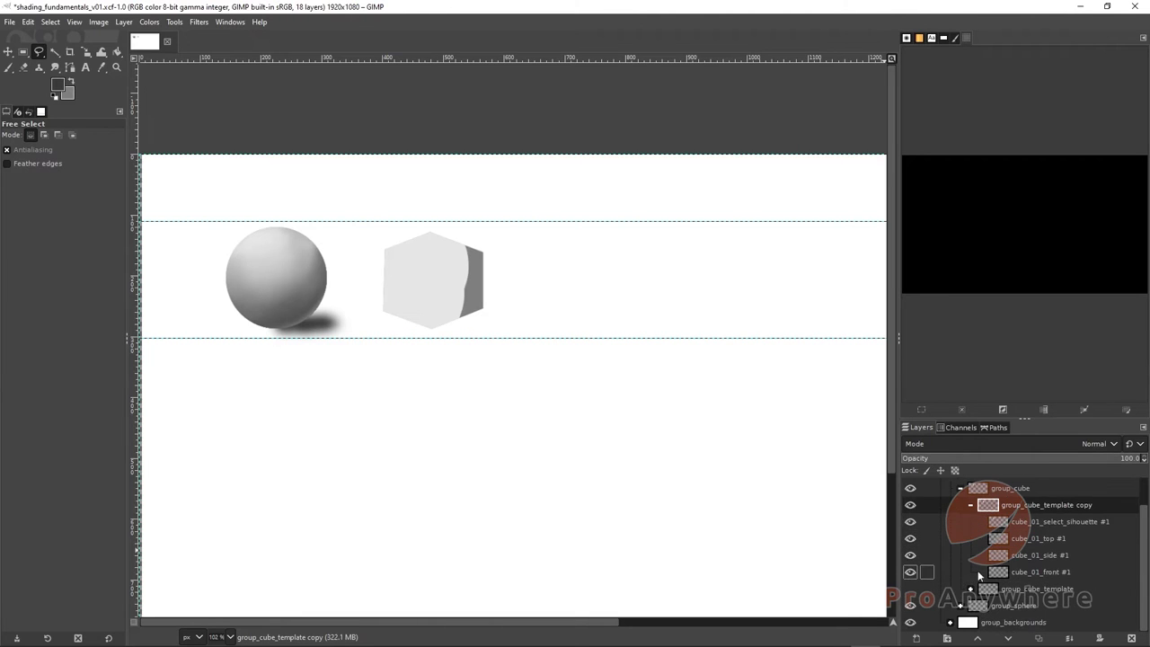
scroll(925, 597, "down", 1)
left_click(910, 505)
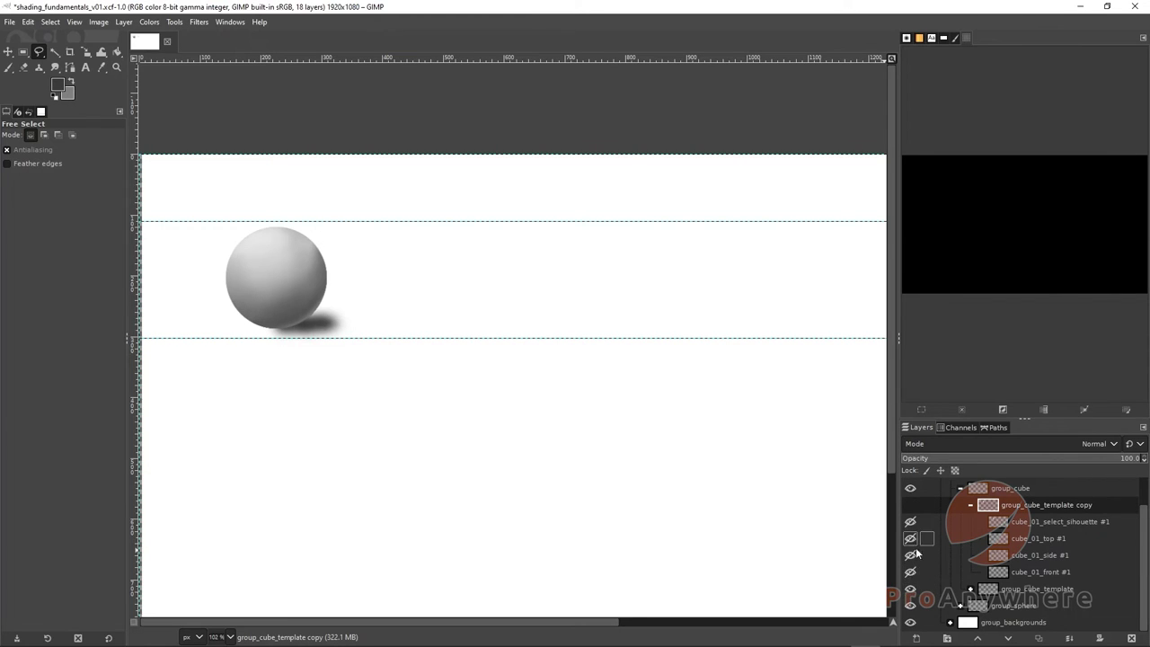
left_click(969, 588)
scroll(967, 587, "down", 2)
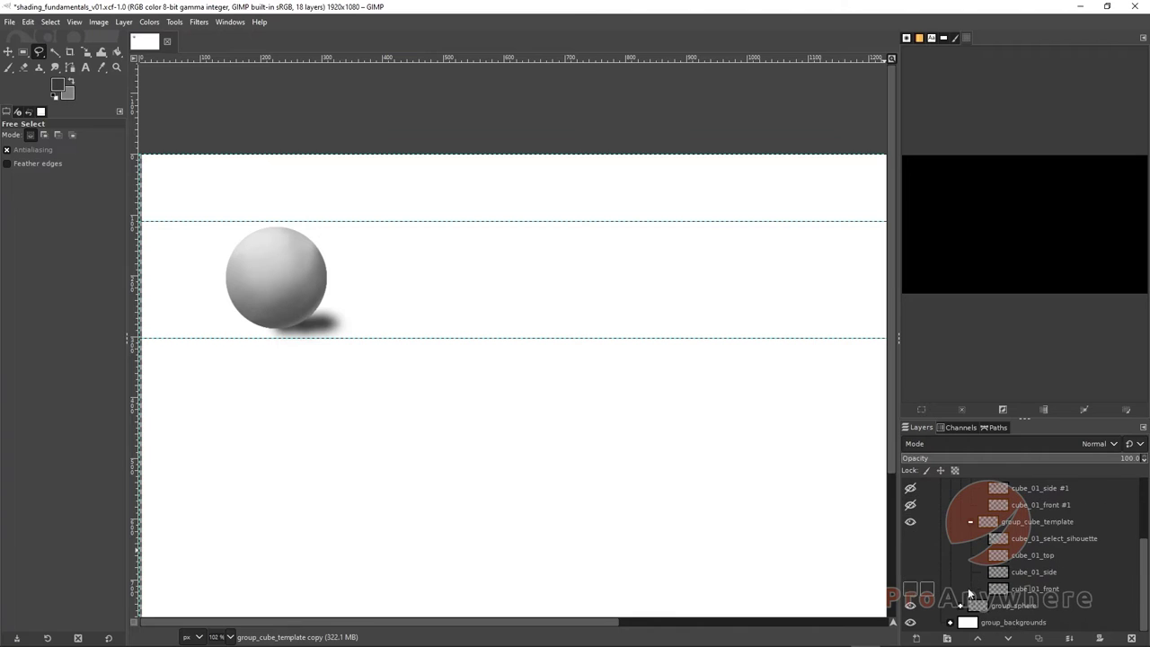
left_click(909, 538)
left_click(910, 538)
left_click(910, 555)
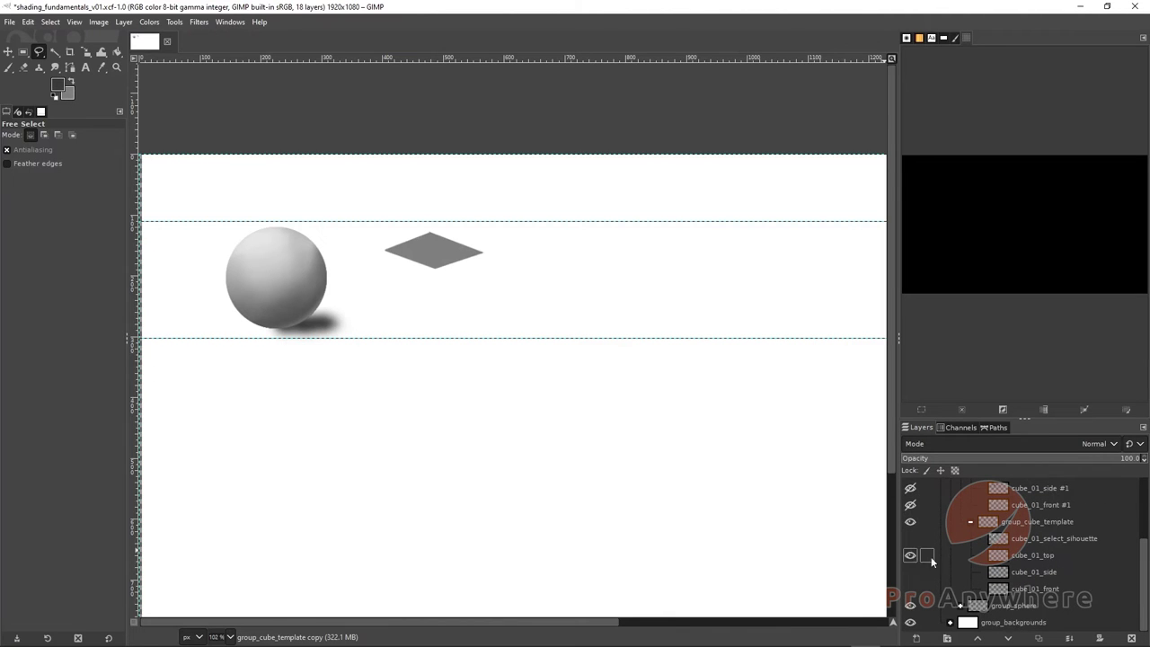
left_click_drag(1023, 536, 999, 593)
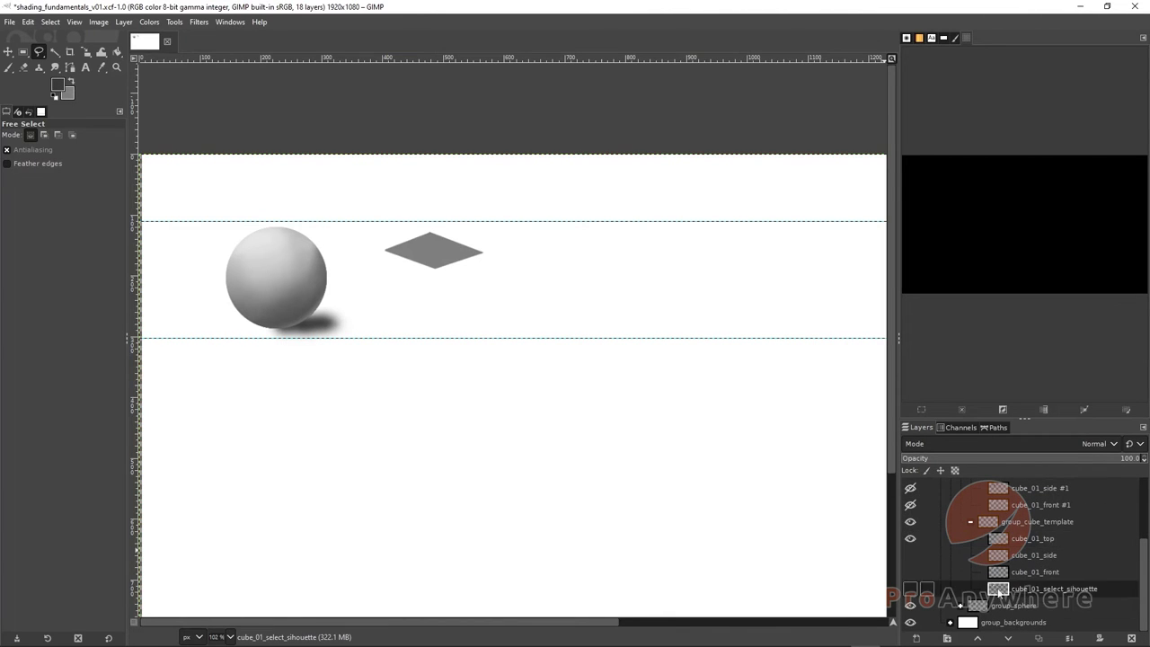
Switch the cube's top, side and front face layers on and off to inspect them.
left_click(910, 538)
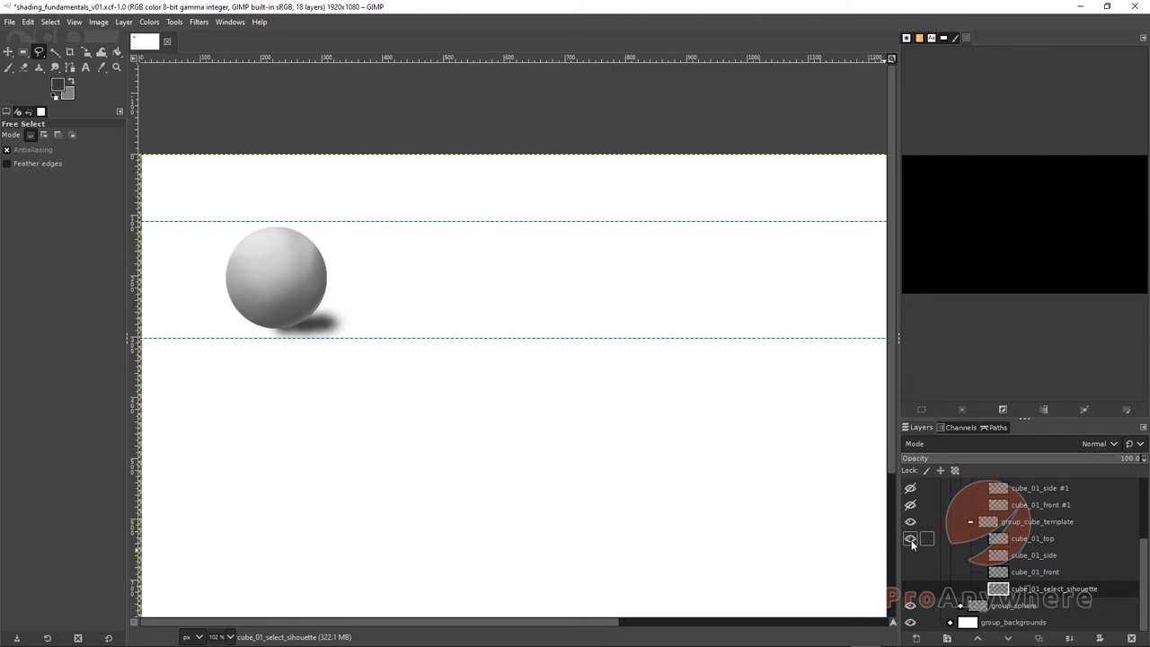
left_click(910, 538)
left_click(910, 538)
left_click(910, 555)
left_click(910, 555)
left_click(910, 555)
left_click(909, 555)
left_click(909, 571)
left_click(909, 555)
left_click(909, 538)
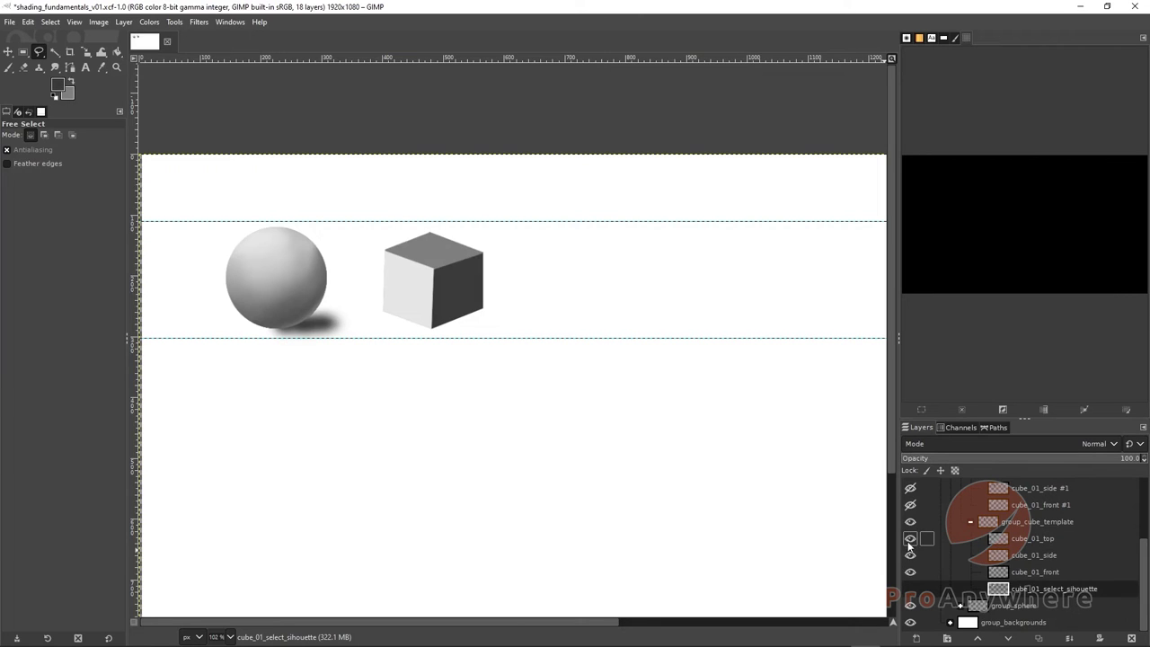
left_click(909, 539)
left_click(910, 555)
left_click(910, 555)
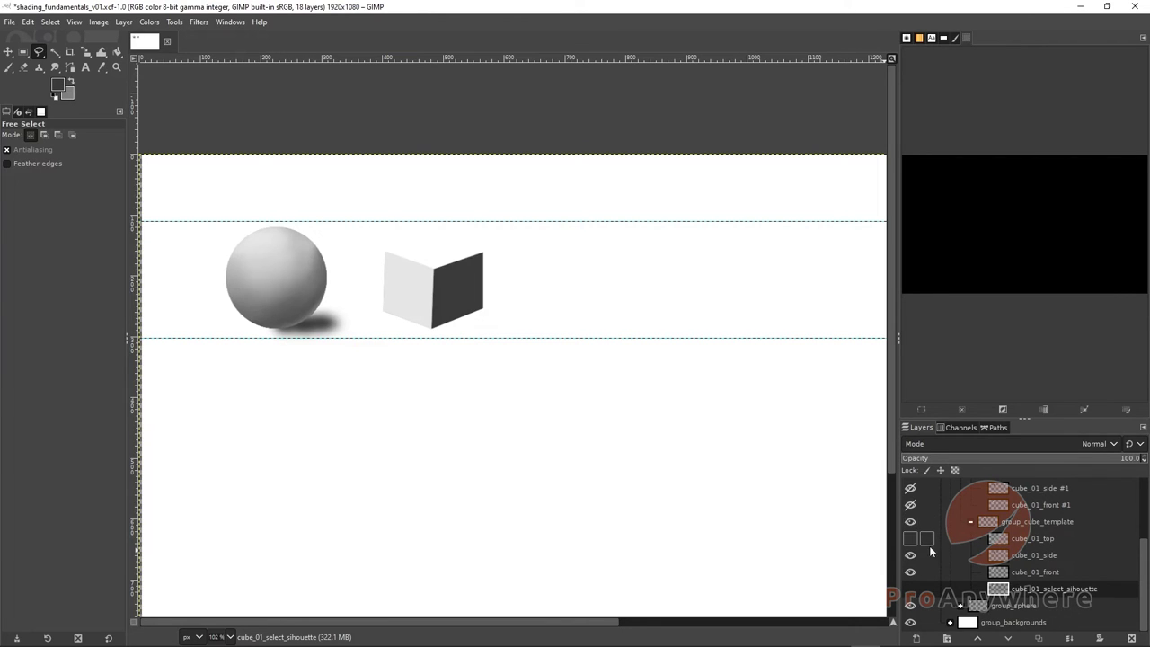
left_click(910, 555)
left_click(909, 571)
left_click(970, 521)
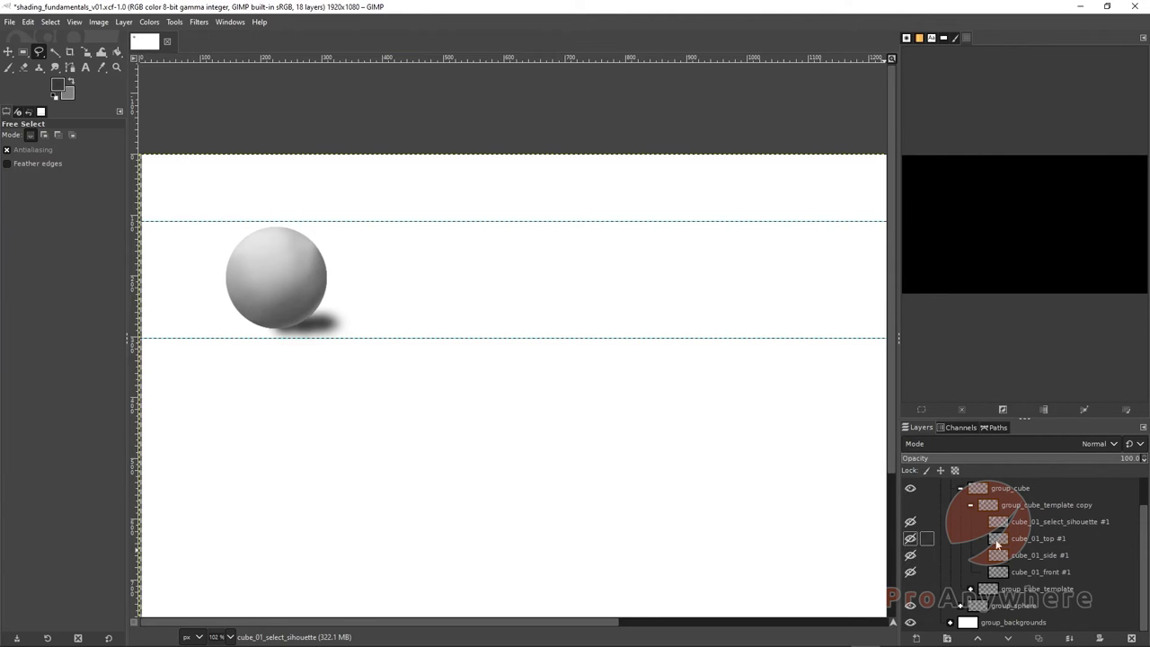
Show the copied group again and delete its cube_01_select_sihouette #1 layer.
left_click(910, 505)
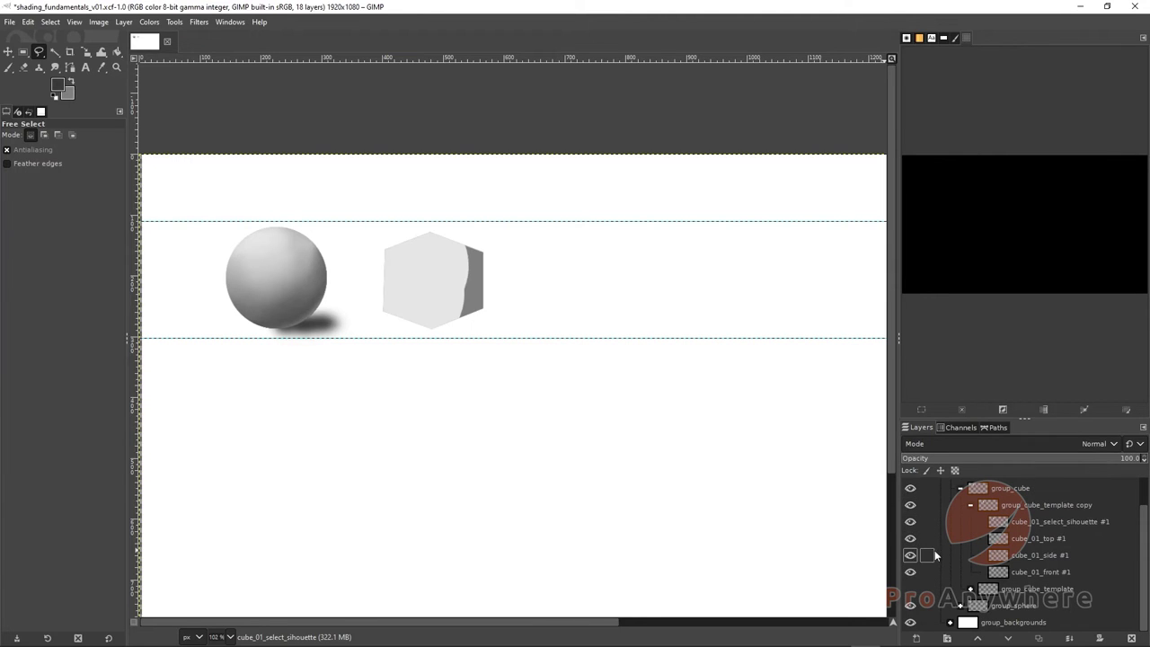
left_click_drag(1032, 526, 1025, 574)
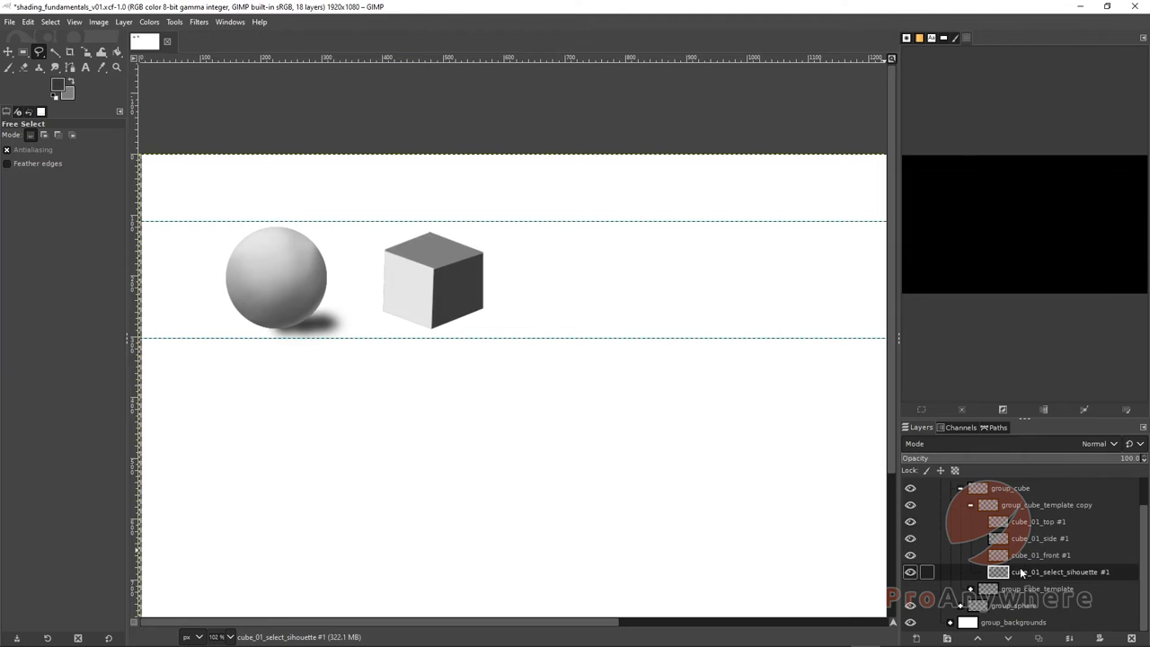
left_click(1131, 637)
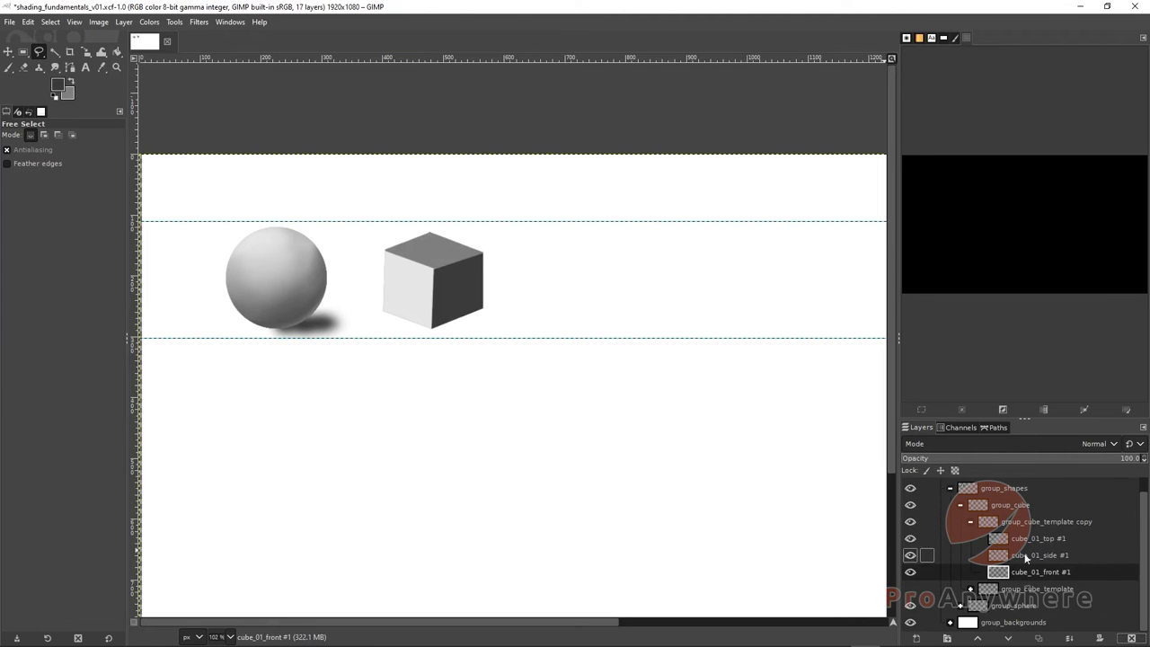
left_click(954, 525)
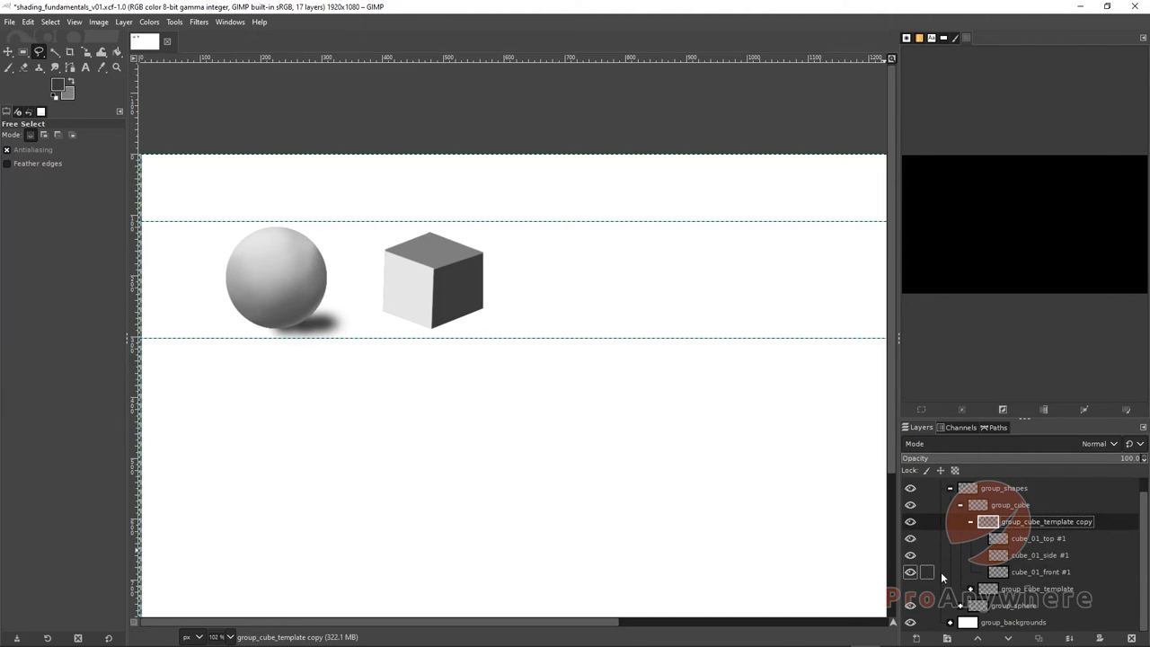
Merge group_cube_template copy into one layer and check it against the sphere and background.
right_click(1035, 525)
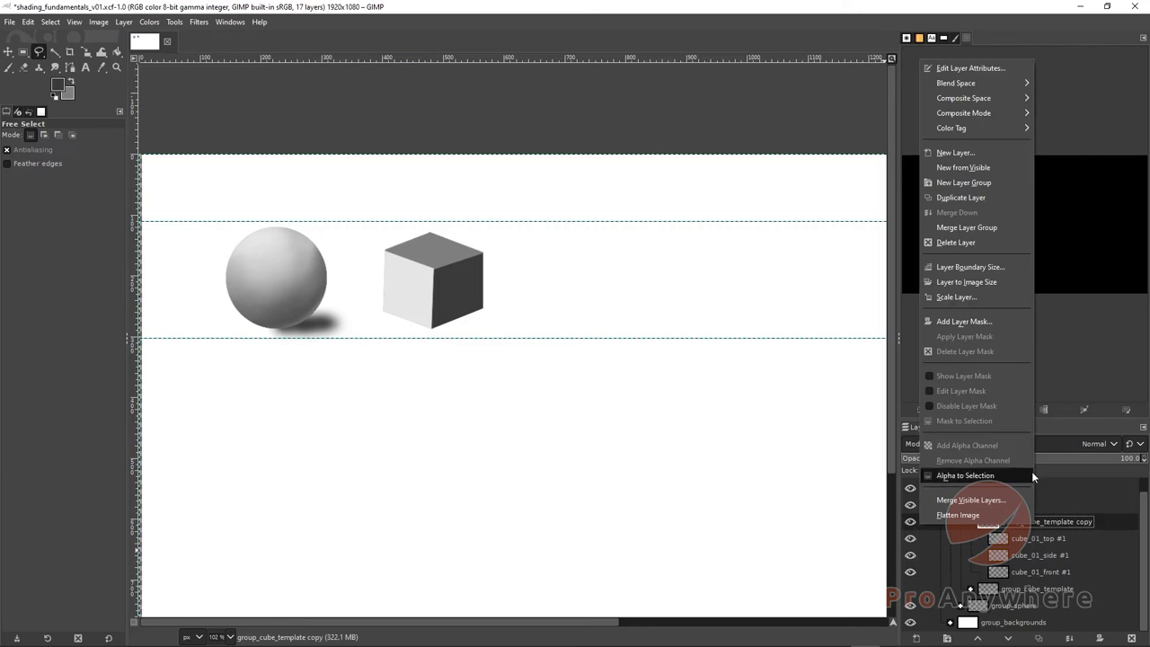
left_click(966, 228)
left_click(909, 537)
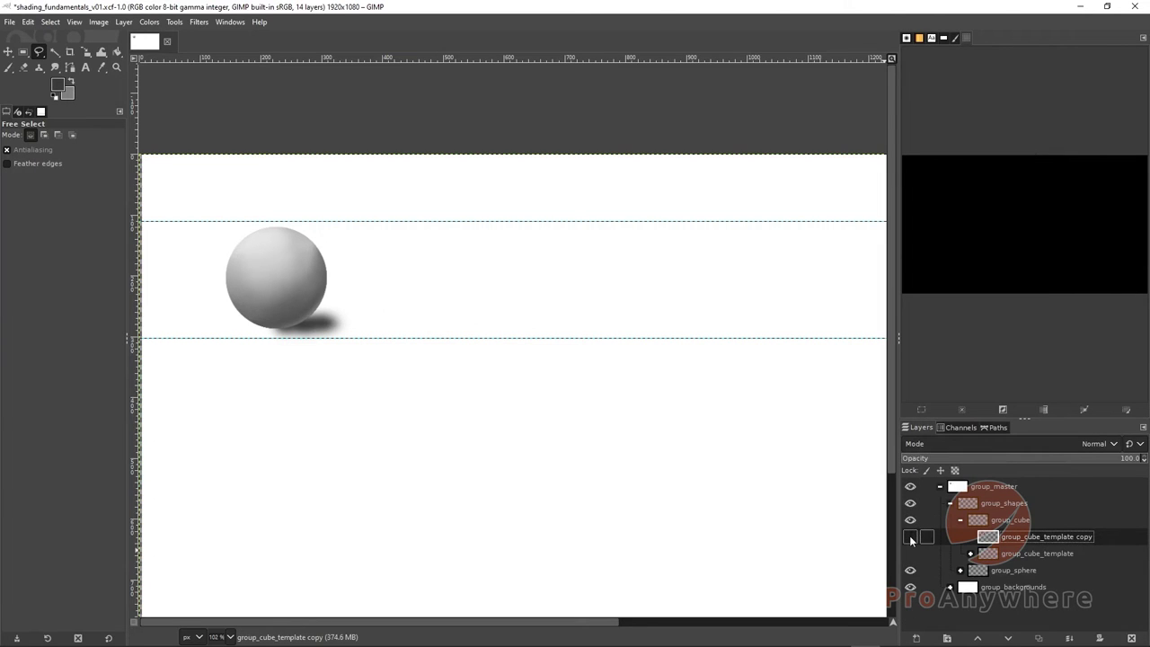
left_click(910, 536)
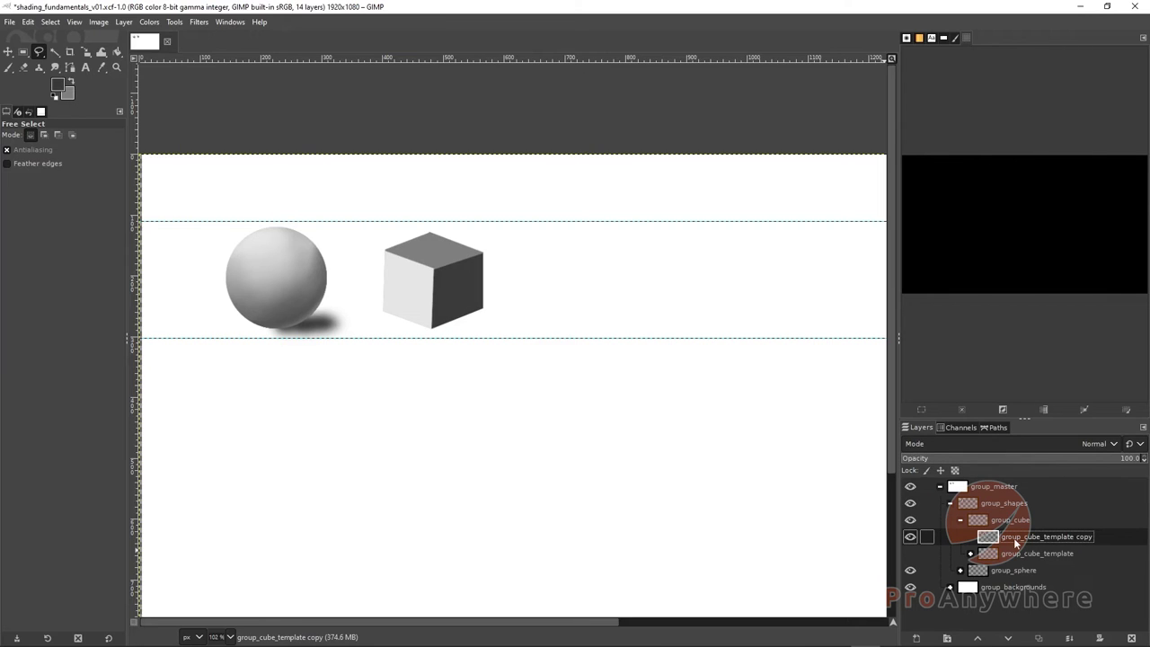
right_click(1031, 537)
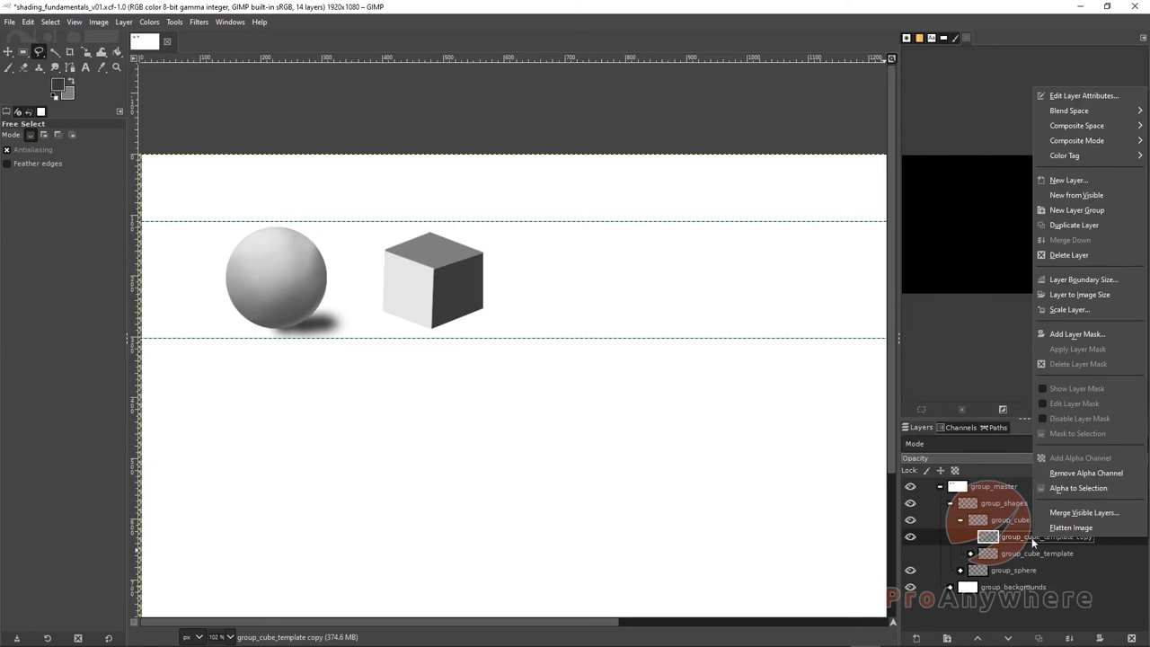
left_click(1004, 545)
left_click(910, 569)
left_click(909, 587)
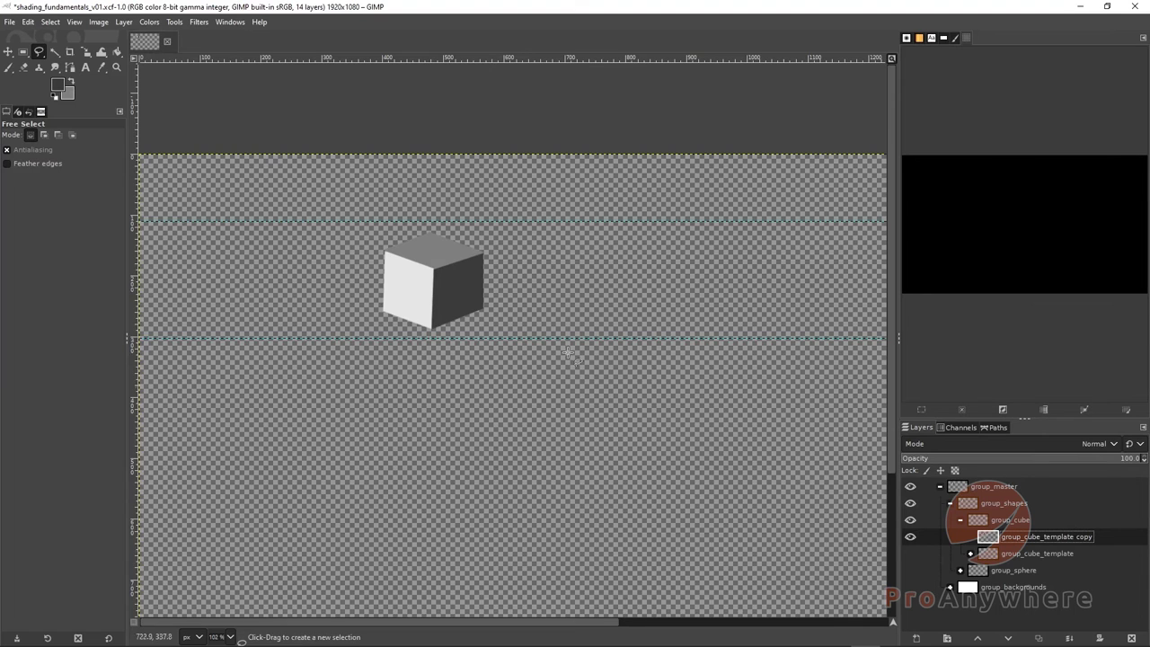
left_click(910, 587)
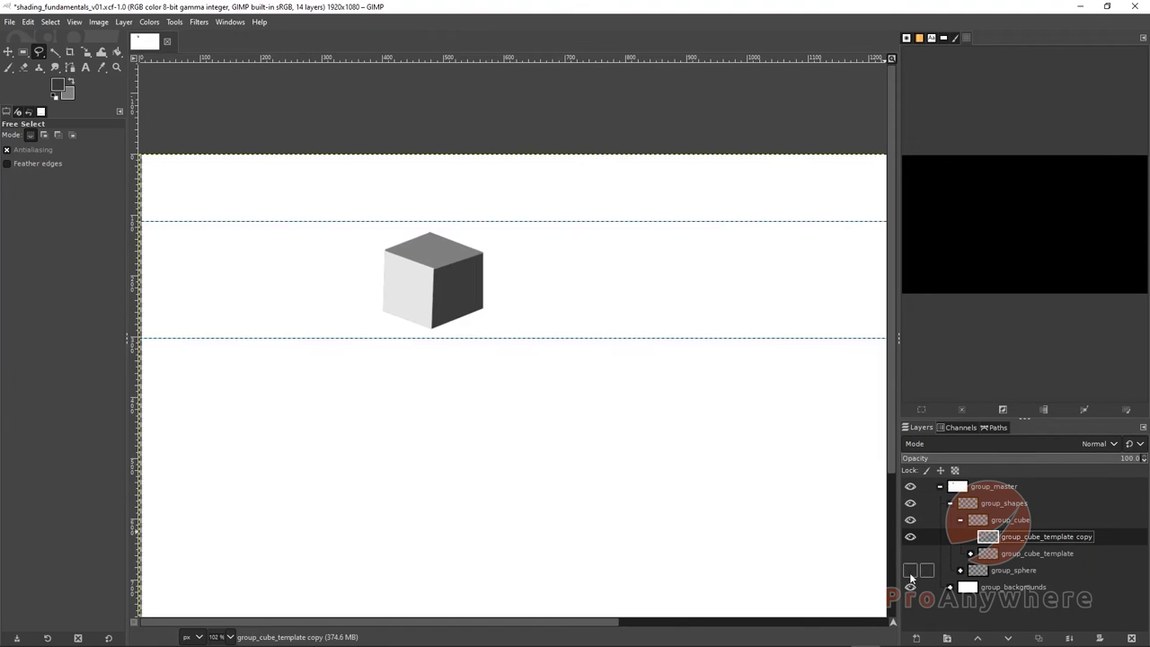
left_click(909, 569)
Use Alpha to Selection on the merged cube and zoom in to inspect the outline.
right_click(917, 537)
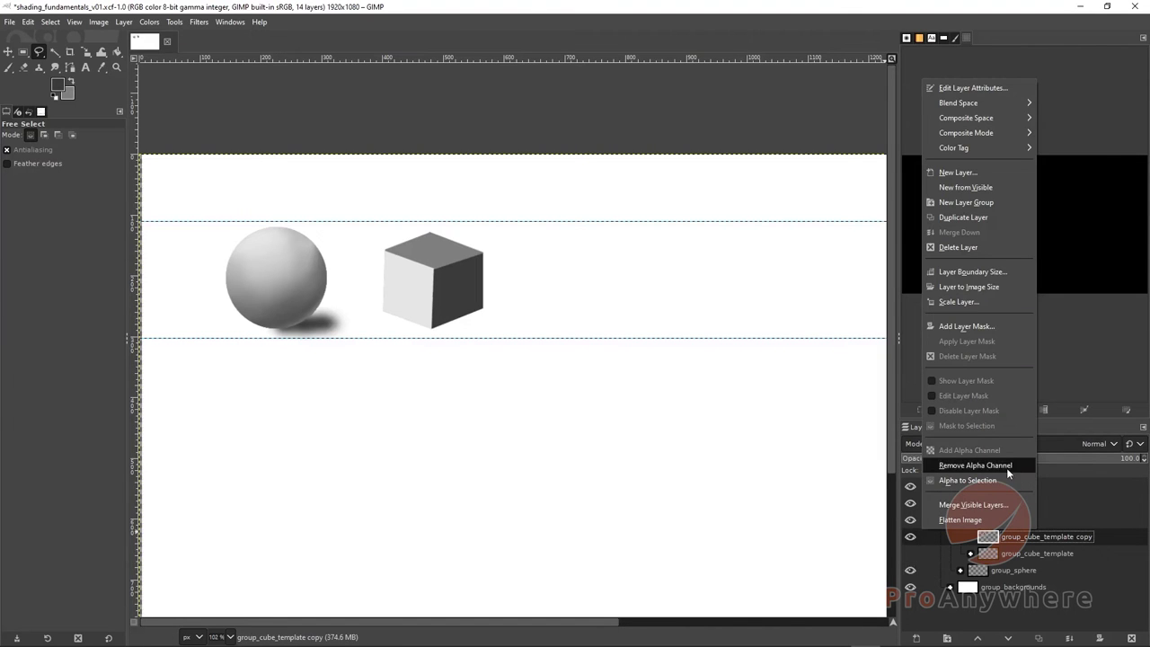
left_click(988, 482)
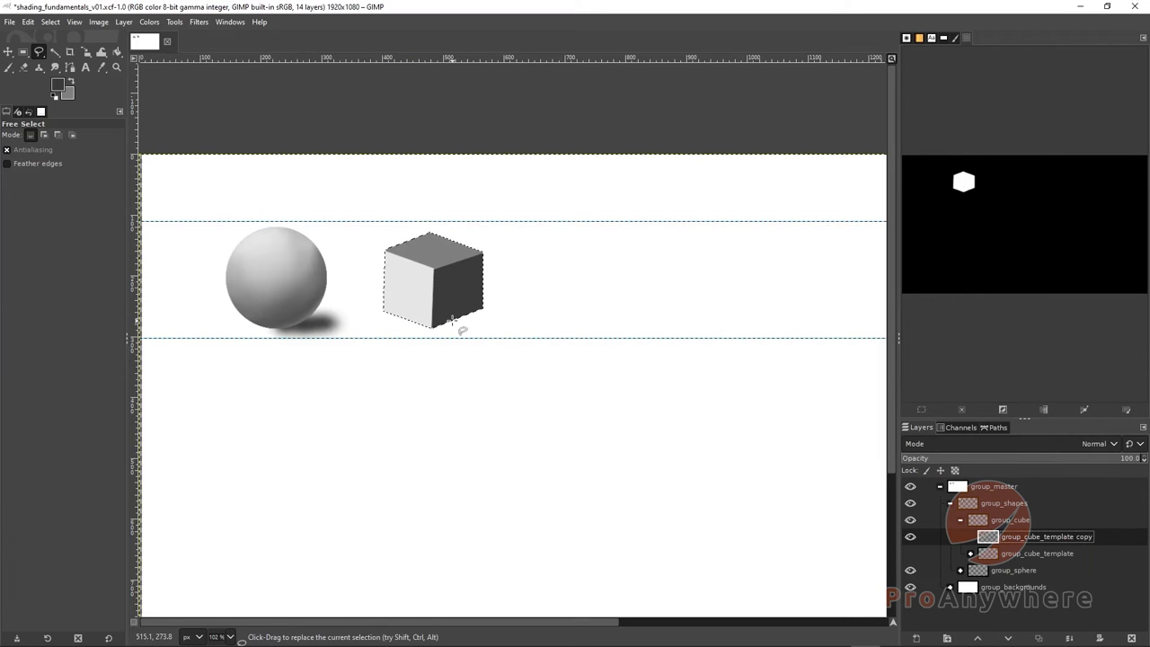
scroll(452, 319, "up", 3, "ctrl")
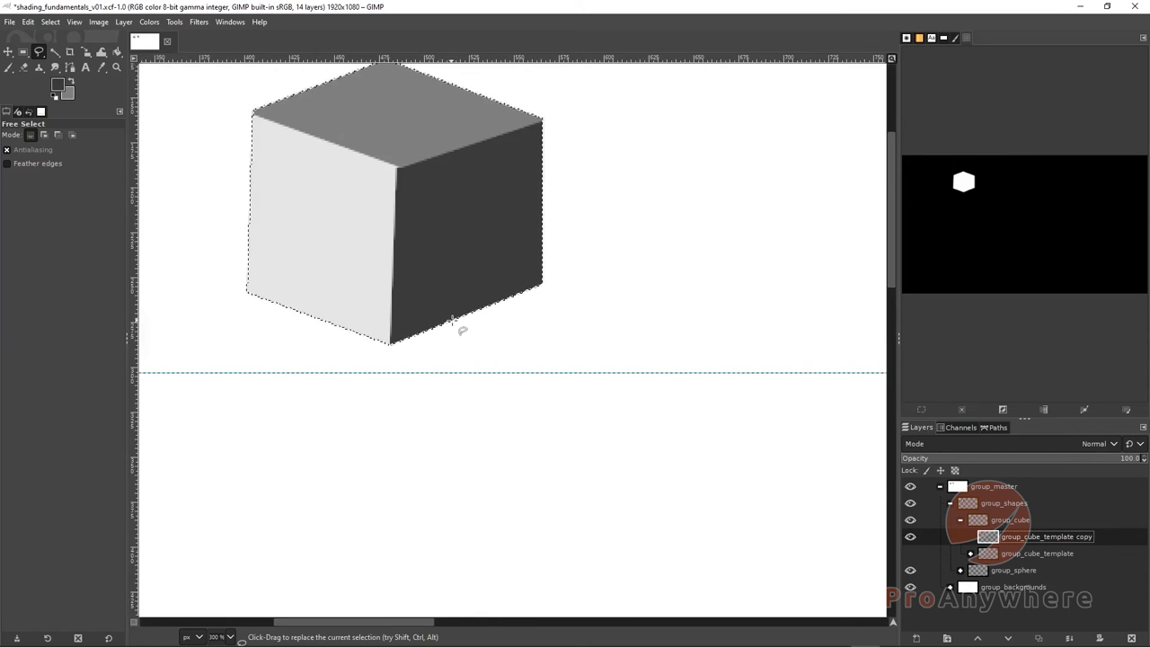
left_click_drag(516, 361, 585, 477)
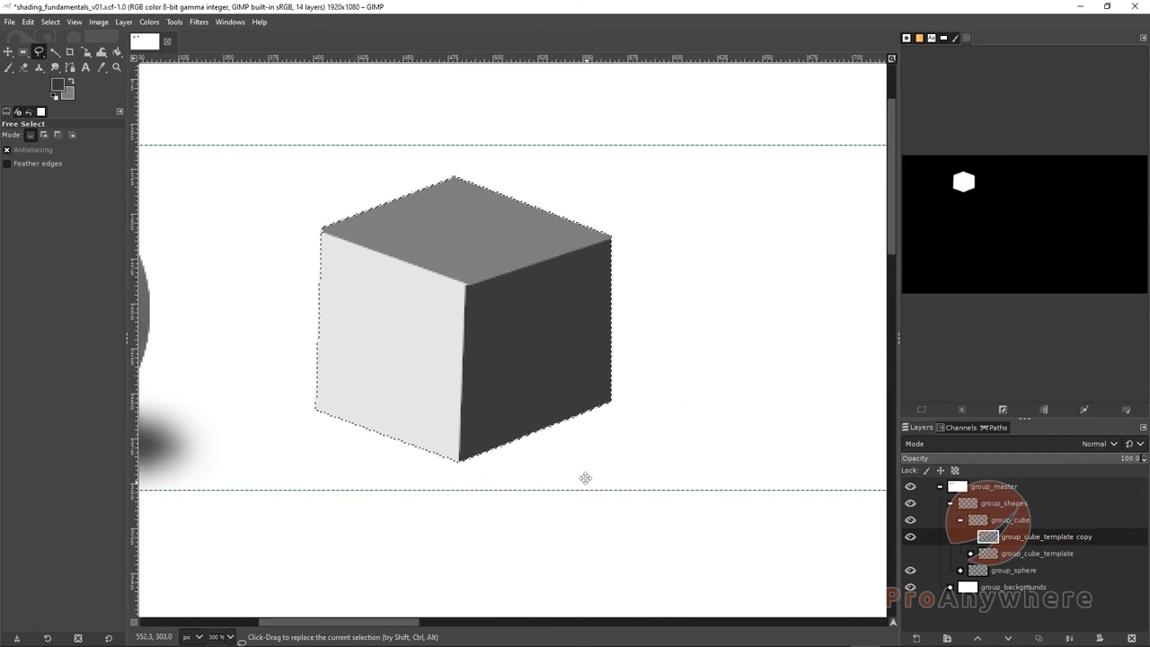
scroll(625, 349, "up", 1)
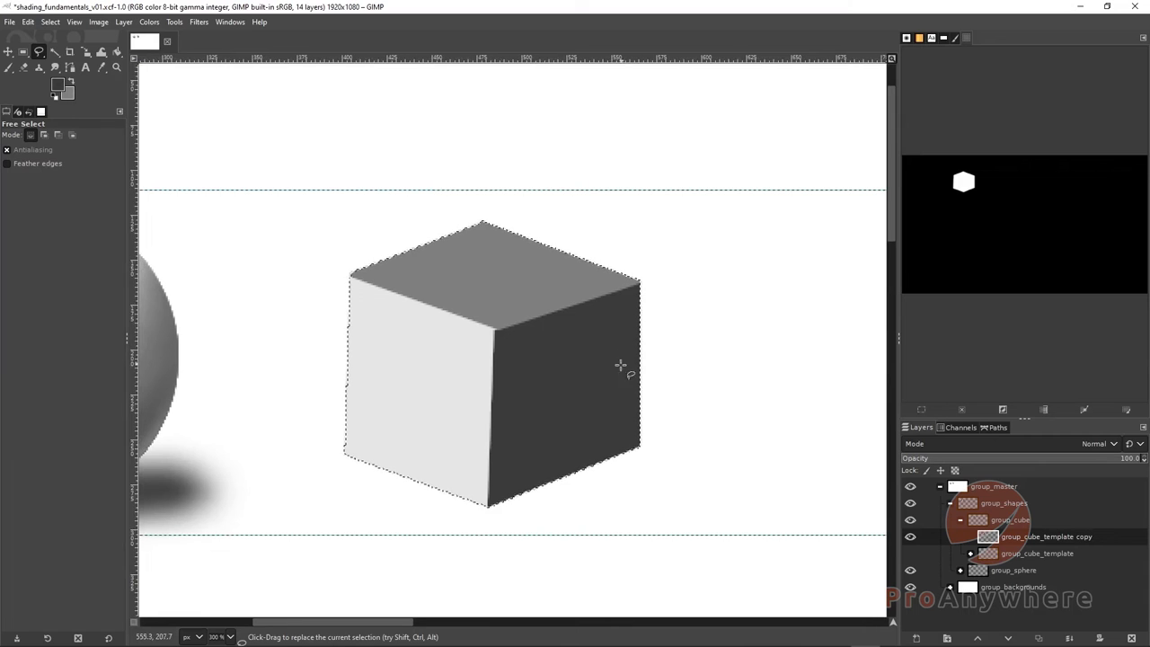
scroll(503, 315, "down", 2)
scroll(486, 304, "left", 1)
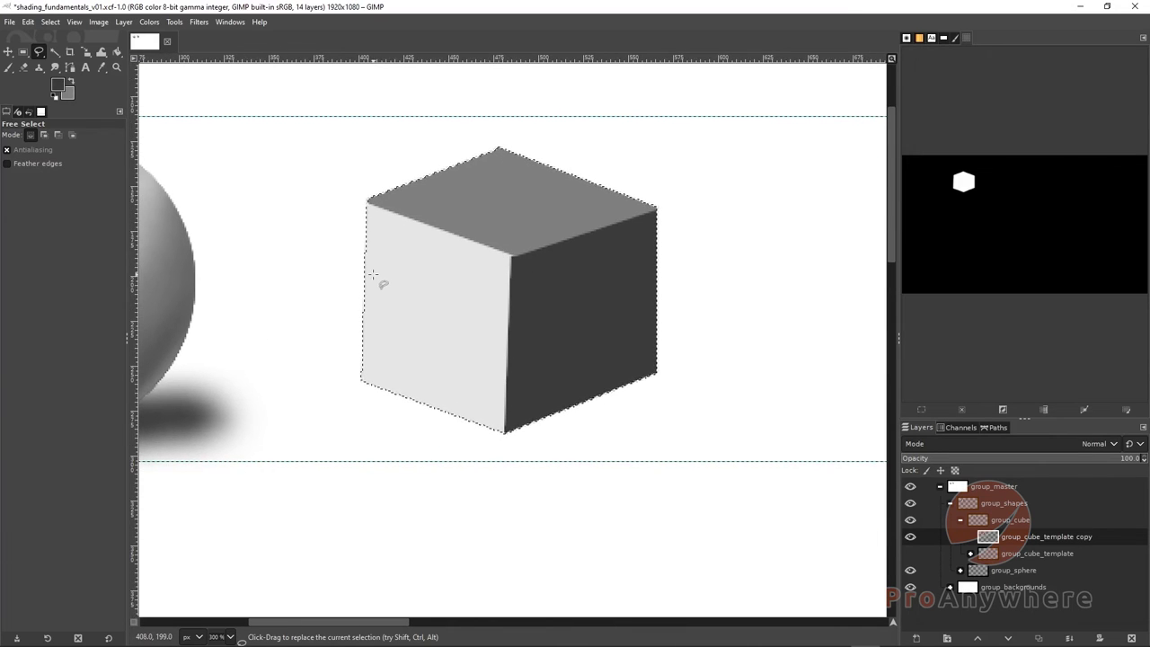
scroll(369, 277, "up", 1)
scroll(318, 290, "right", 2)
scroll(330, 327, "left", 1)
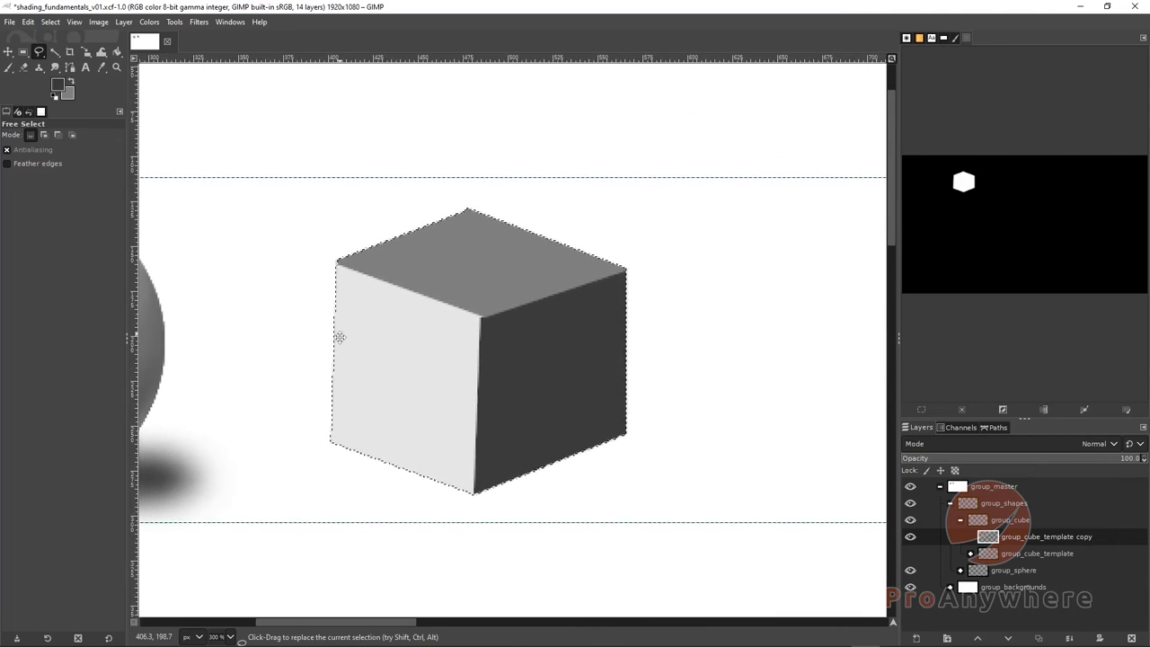
scroll(336, 336, "up", 1)
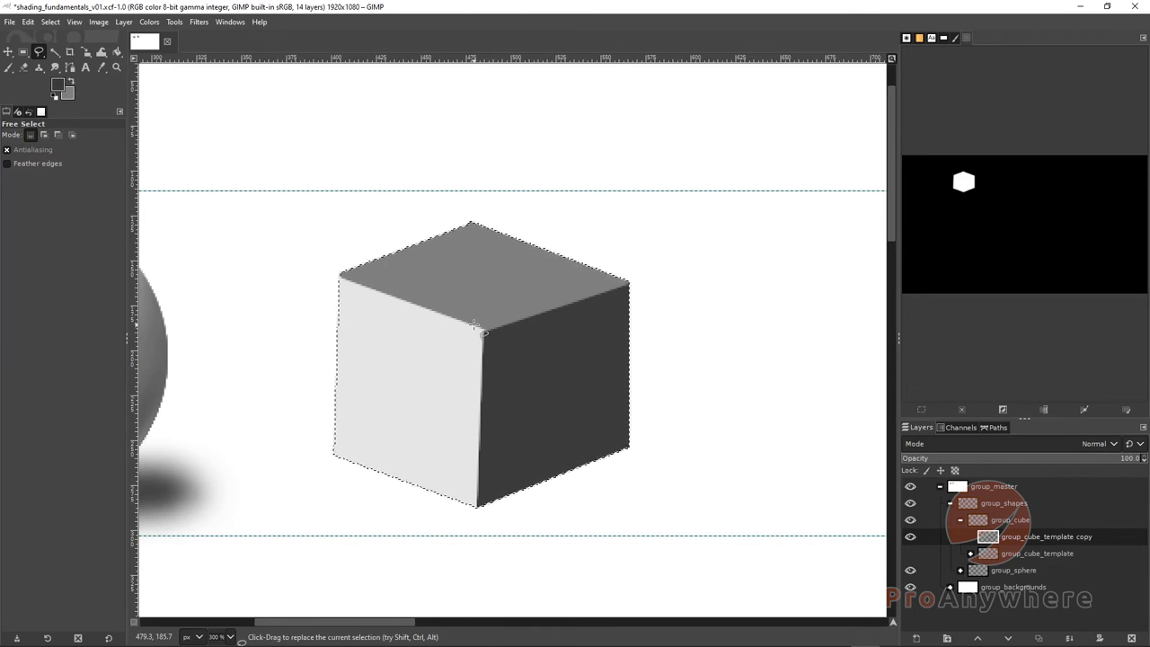
scroll(475, 327, "down", 2)
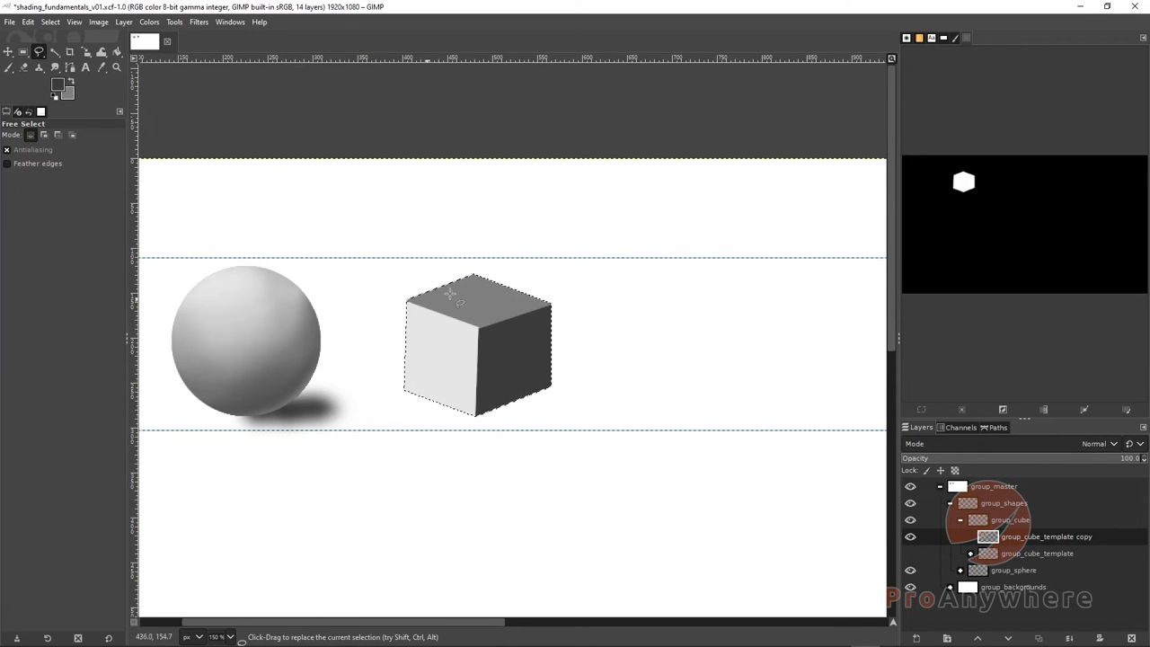
Airbrush the front face's light grey onto the top face at size 62, then set hardness to 20.
right_click(8, 67)
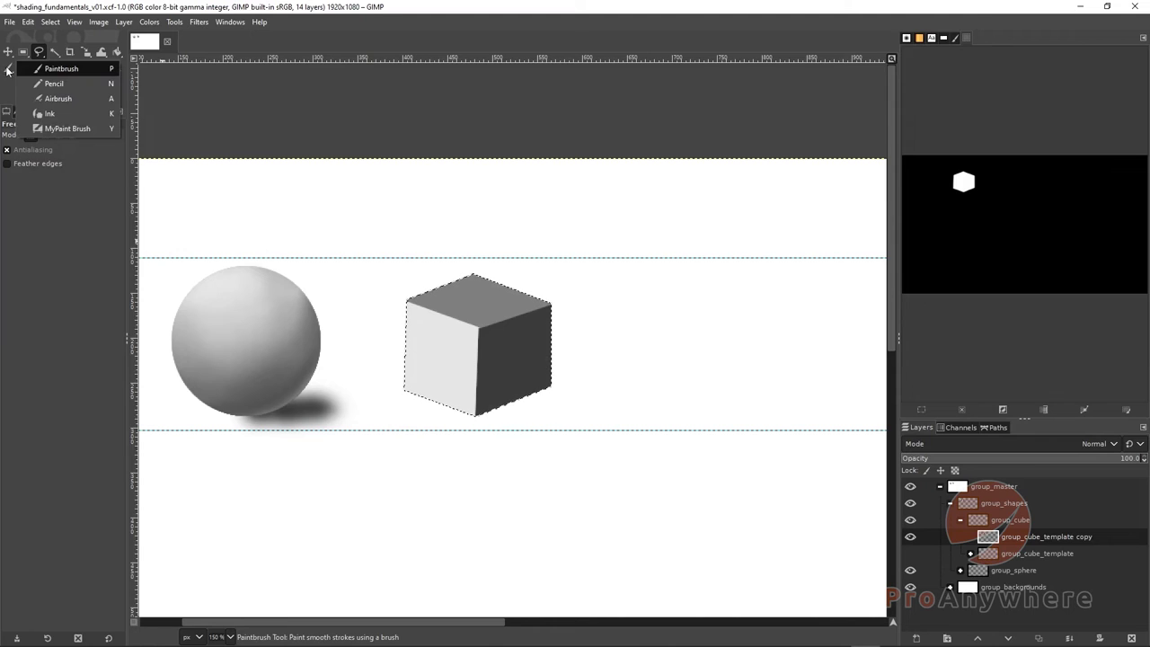
left_click(24, 98)
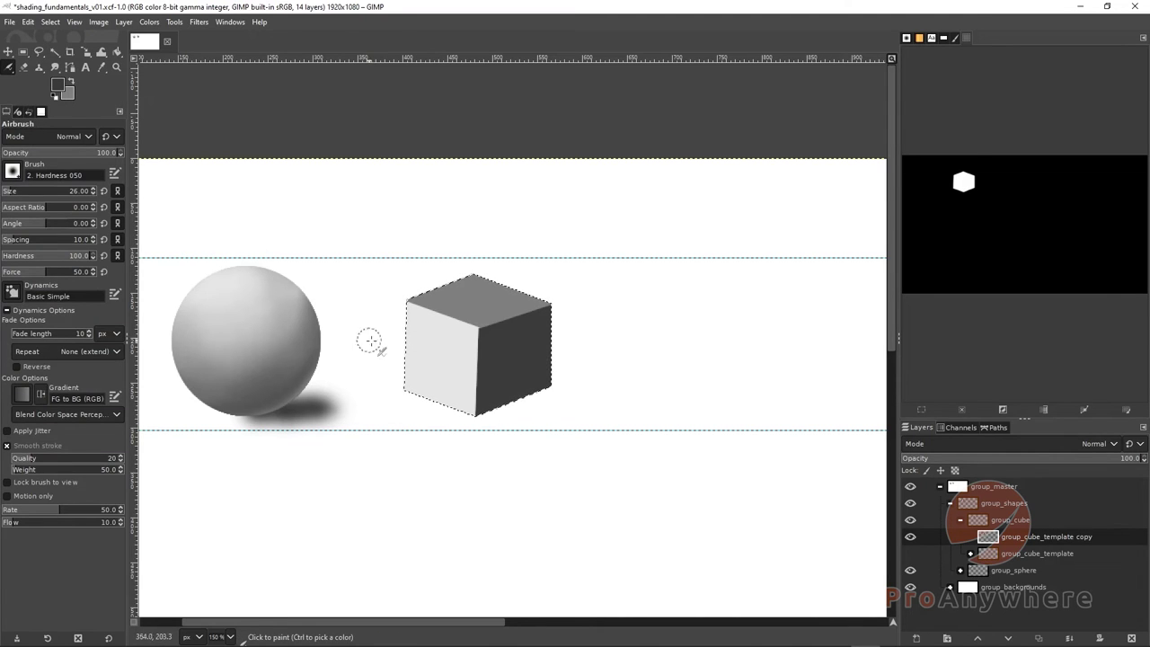
key("ctrl")
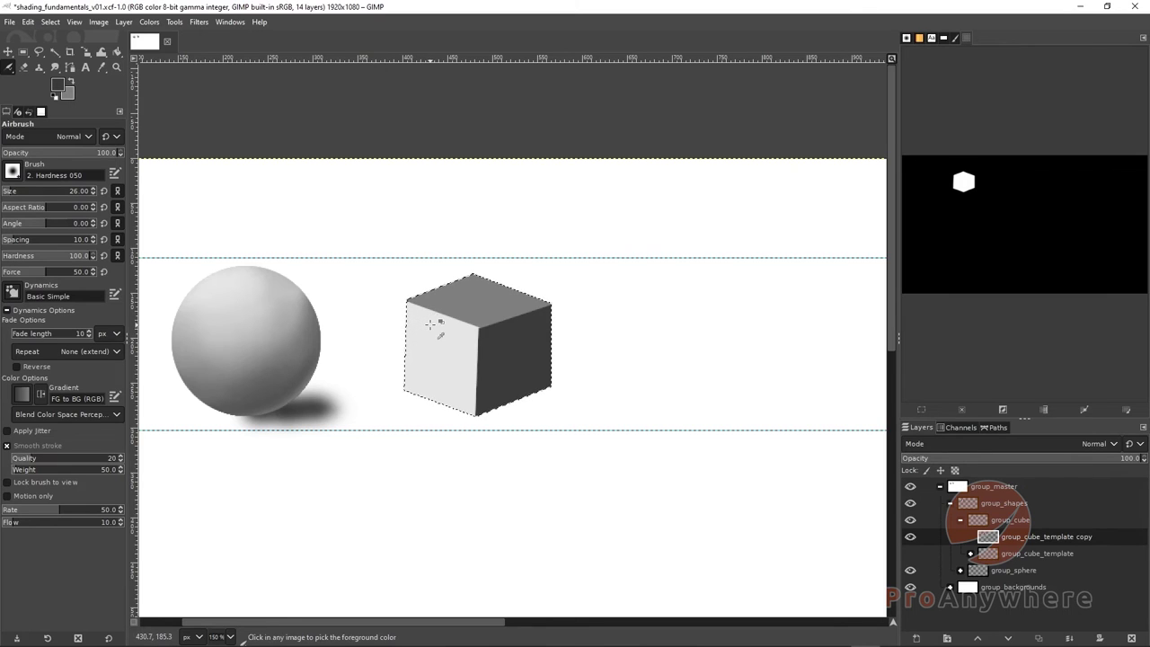
left_click(425, 323, "ctrl")
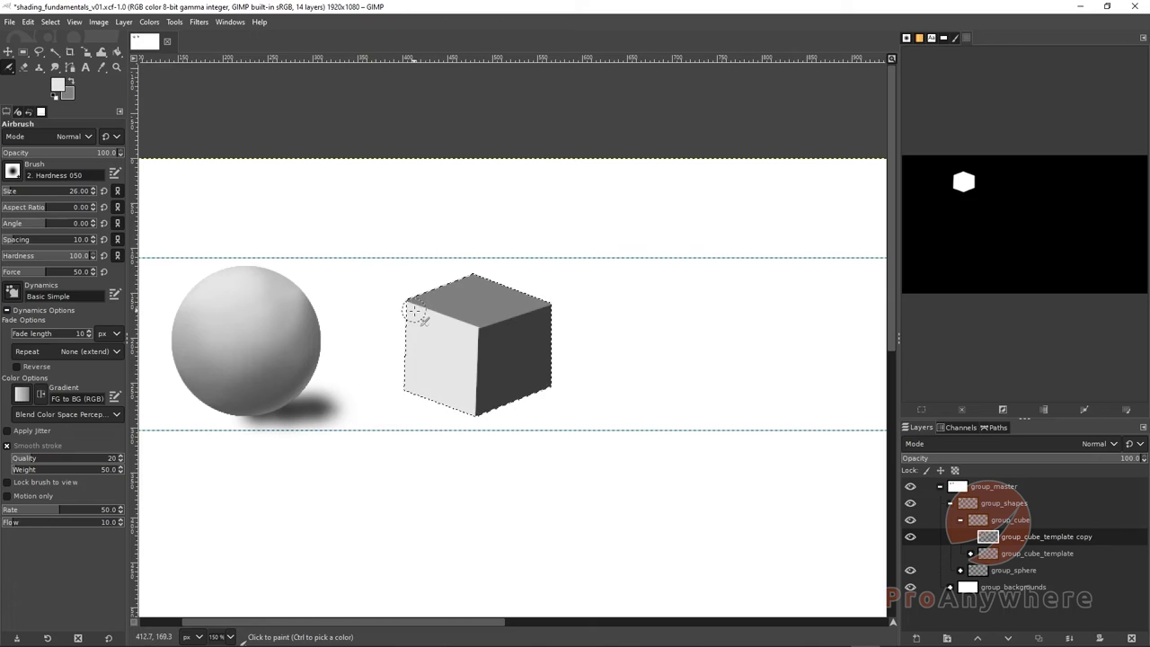
key("bracketright")
key("bracketright")
key("bracketright")
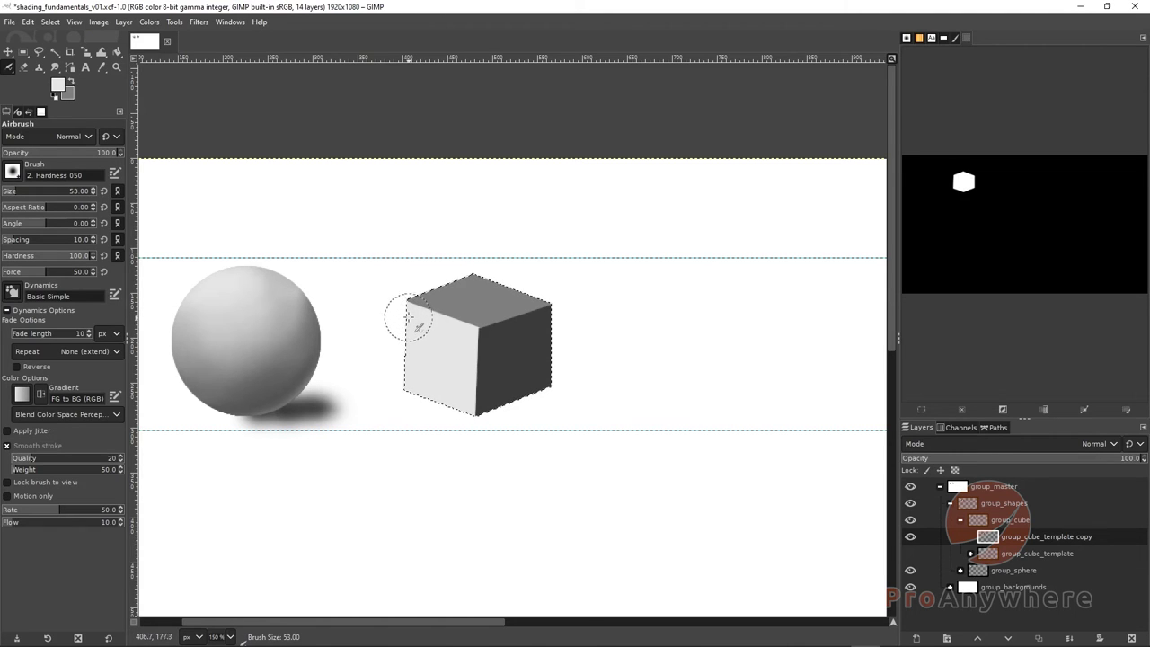
key("bracketright")
key("bracketright")
key("bracketright")
key("bracketright")
key("bracketright")
key("bracketright")
key("bracketright")
left_click_drag(398, 302, 455, 345)
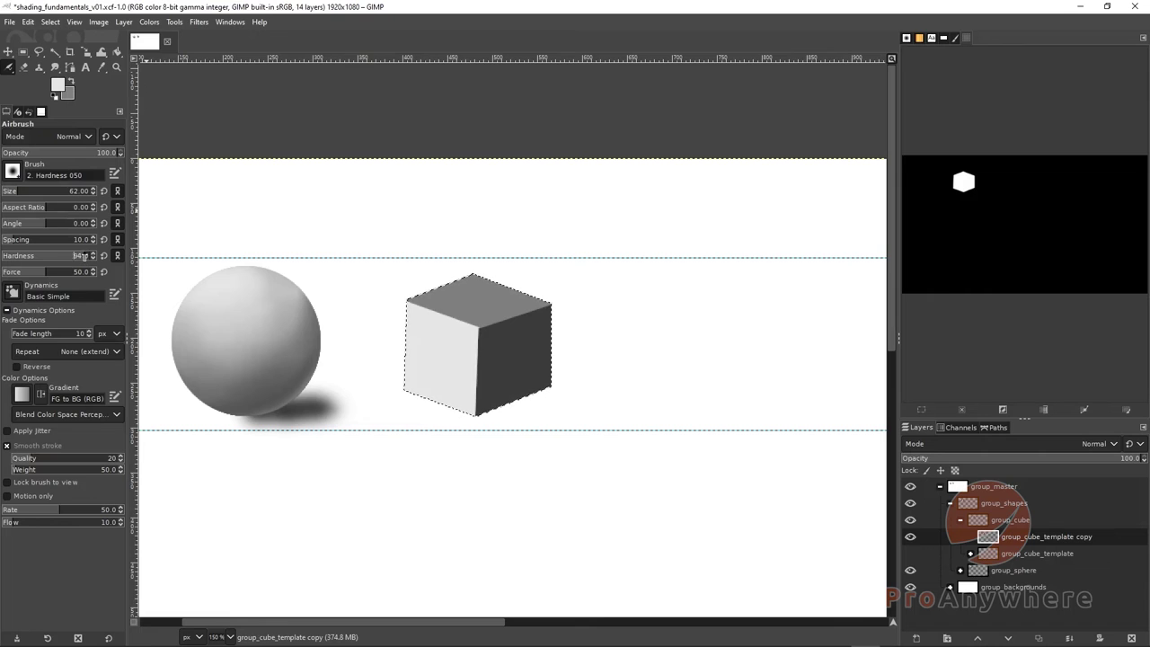
left_click_drag(79, 255, 17, 258)
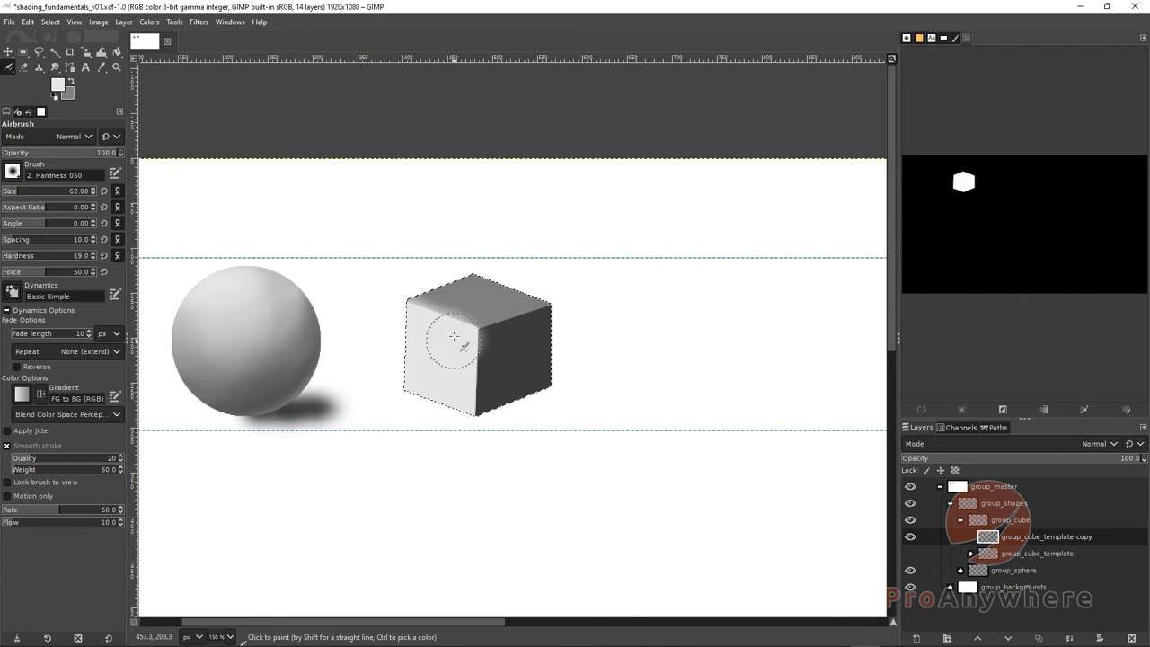
Undo three earlier strokes and airbrush a soft highlight across the cube's top face.
key("ctrl+z")
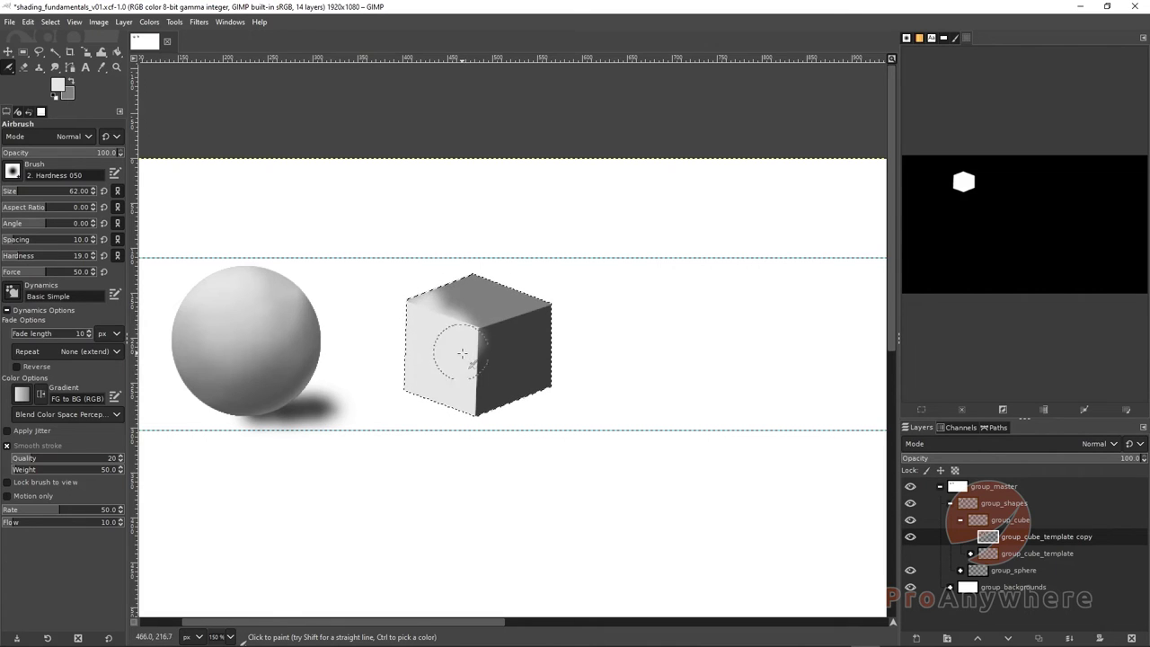
key("ctrl+z")
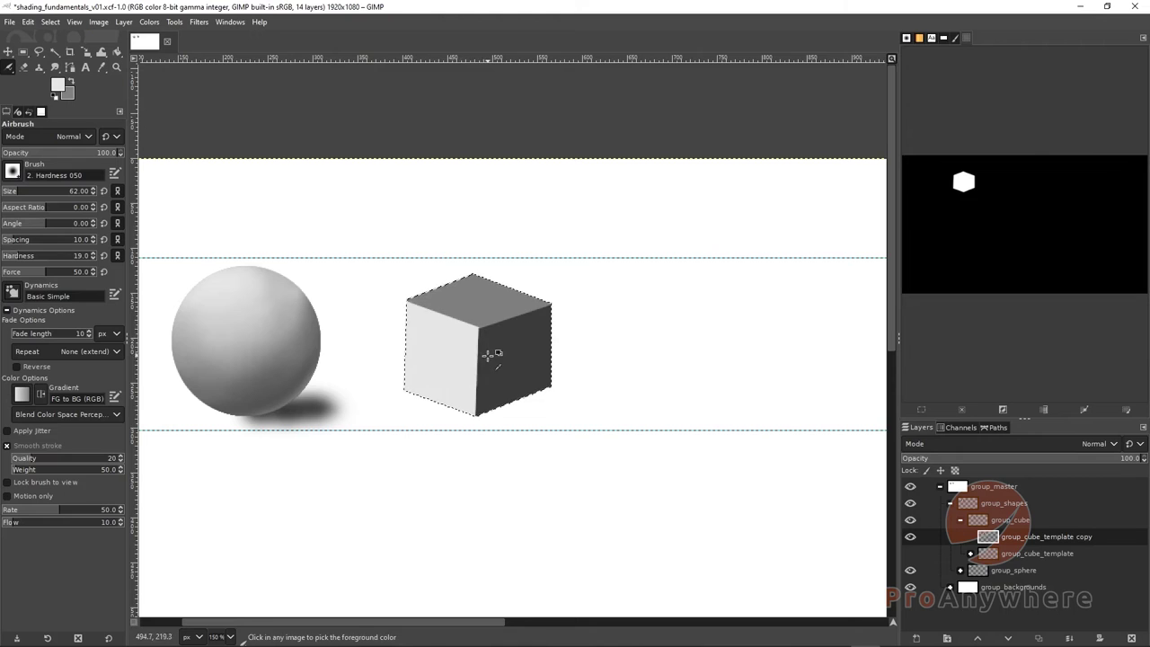
key("ctrl+z")
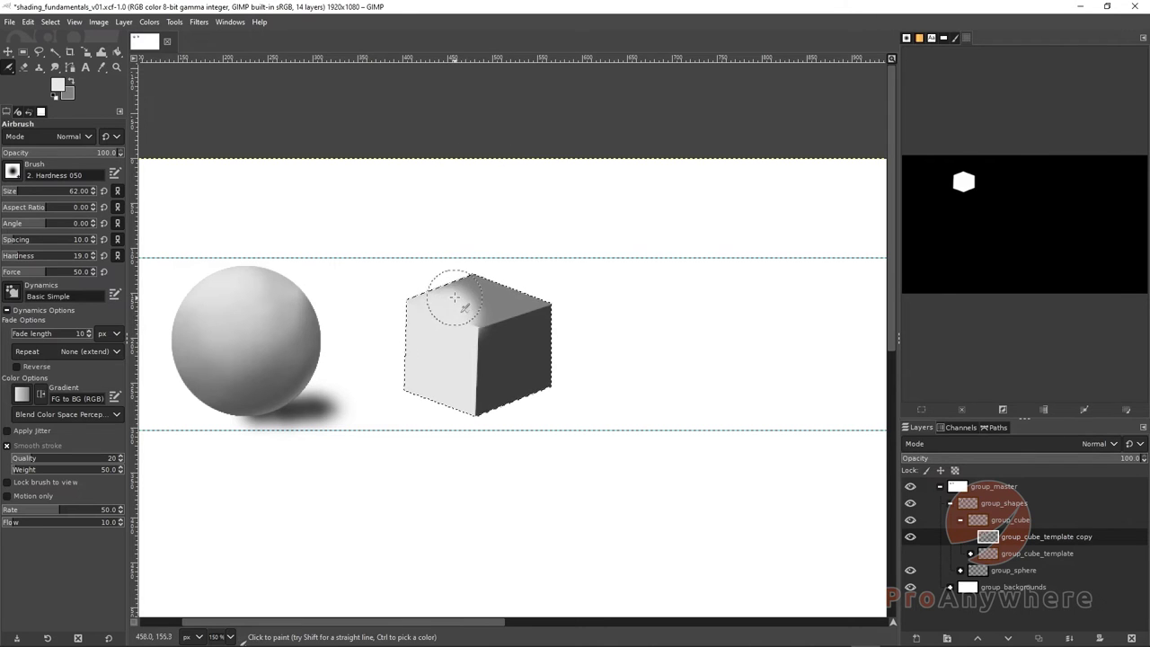
mouse_move(454, 297)
left_mouse_down()
mouse_move(491, 296)
mouse_move(526, 269)
mouse_move(474, 308)
left_mouse_up()
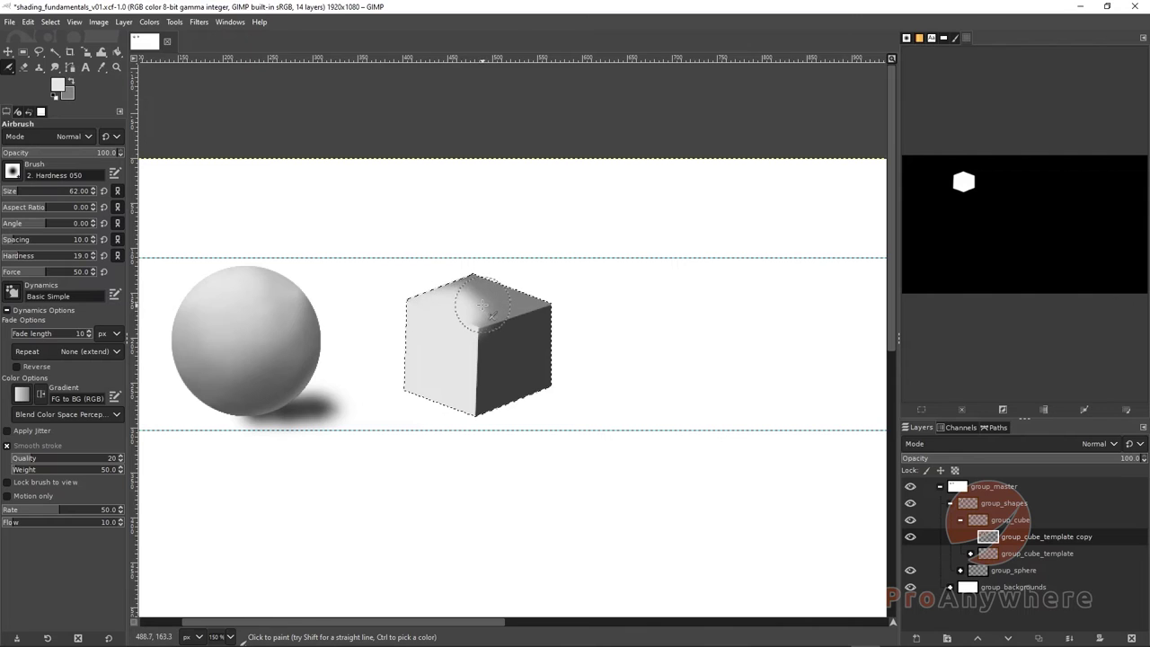
mouse_move(475, 299)
left_mouse_down()
mouse_move(440, 291)
mouse_move(470, 327)
mouse_move(458, 317)
mouse_move(457, 342)
mouse_move(450, 318)
mouse_move(461, 384)
mouse_move(445, 402)
mouse_move(521, 426)
left_mouse_up()
key("ctrl+z")
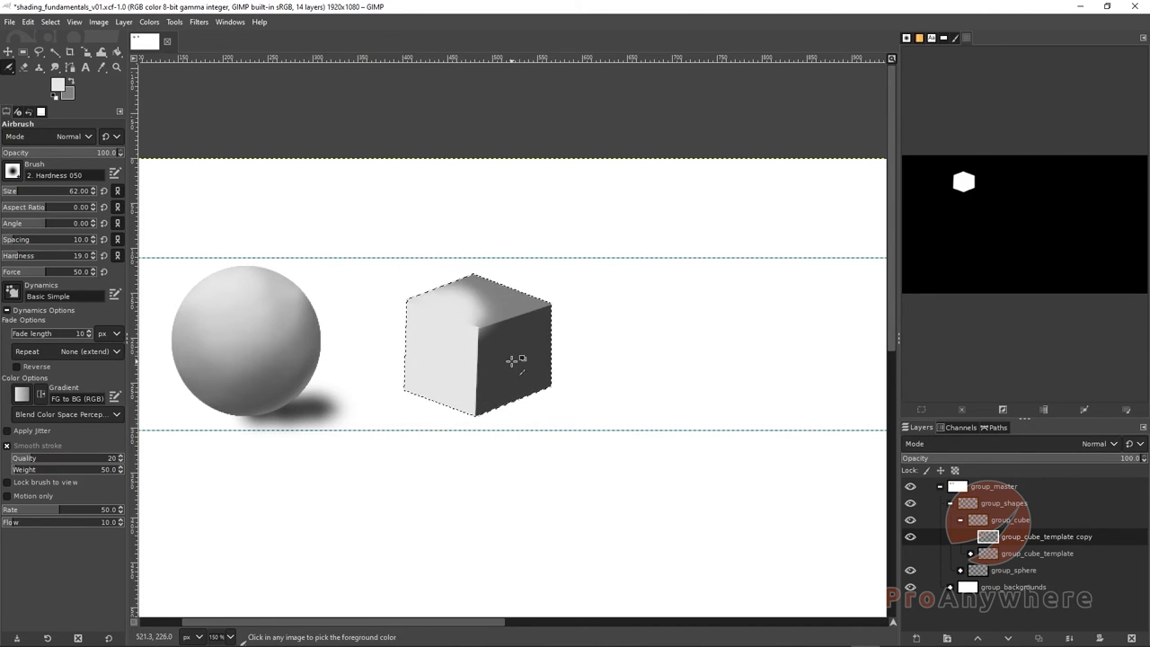
Sample the cube's dark face and adjust the foreground colour to 212121.
left_click(523, 361, "ctrl")
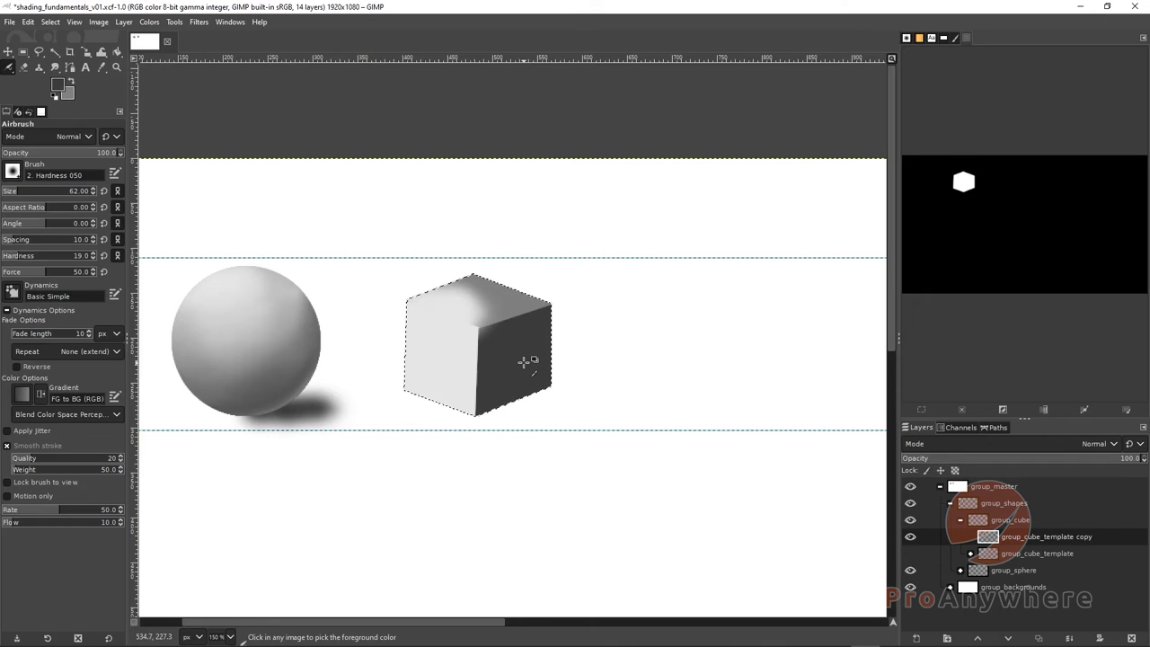
left_click(59, 86)
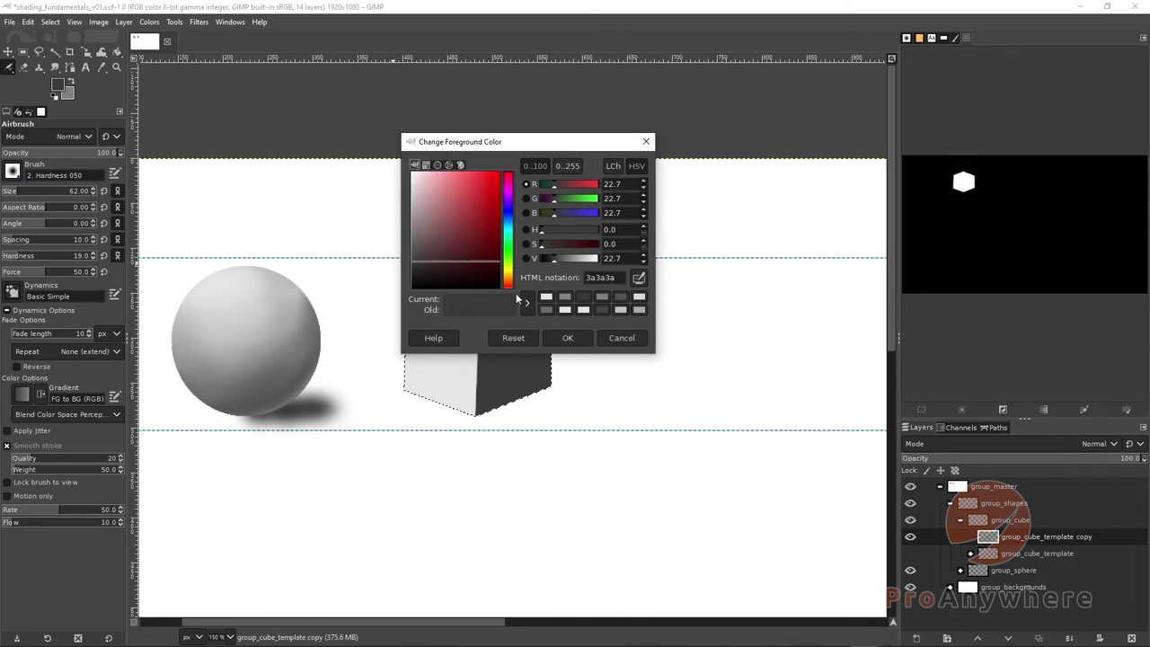
left_click_drag(561, 263, 549, 261)
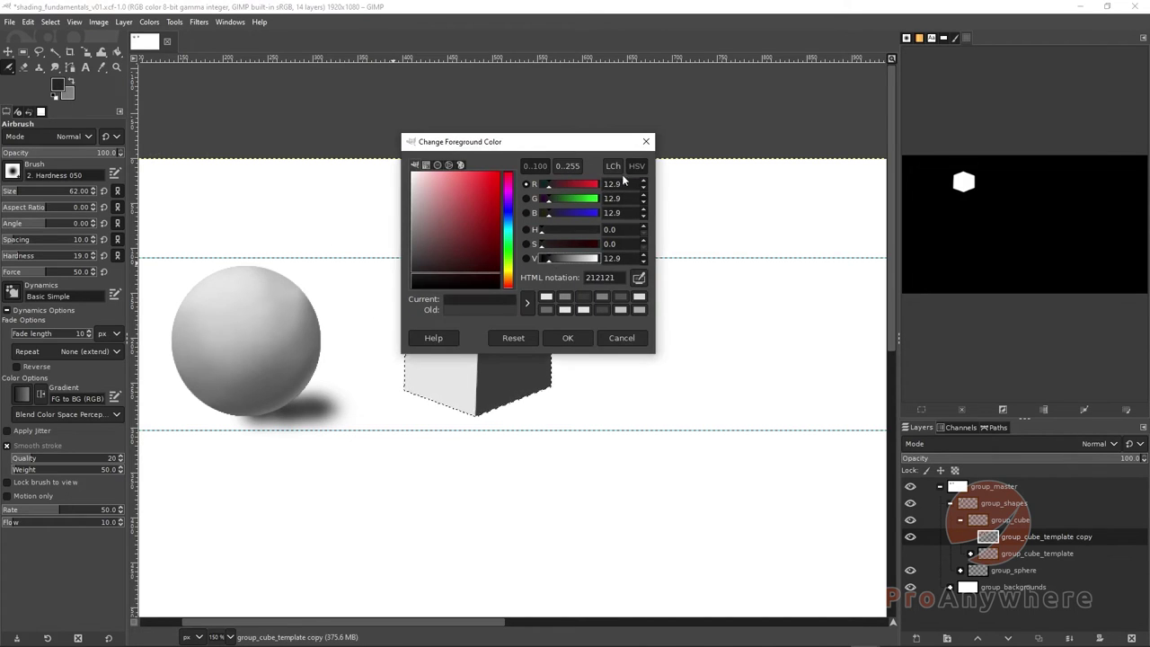
left_click(647, 142)
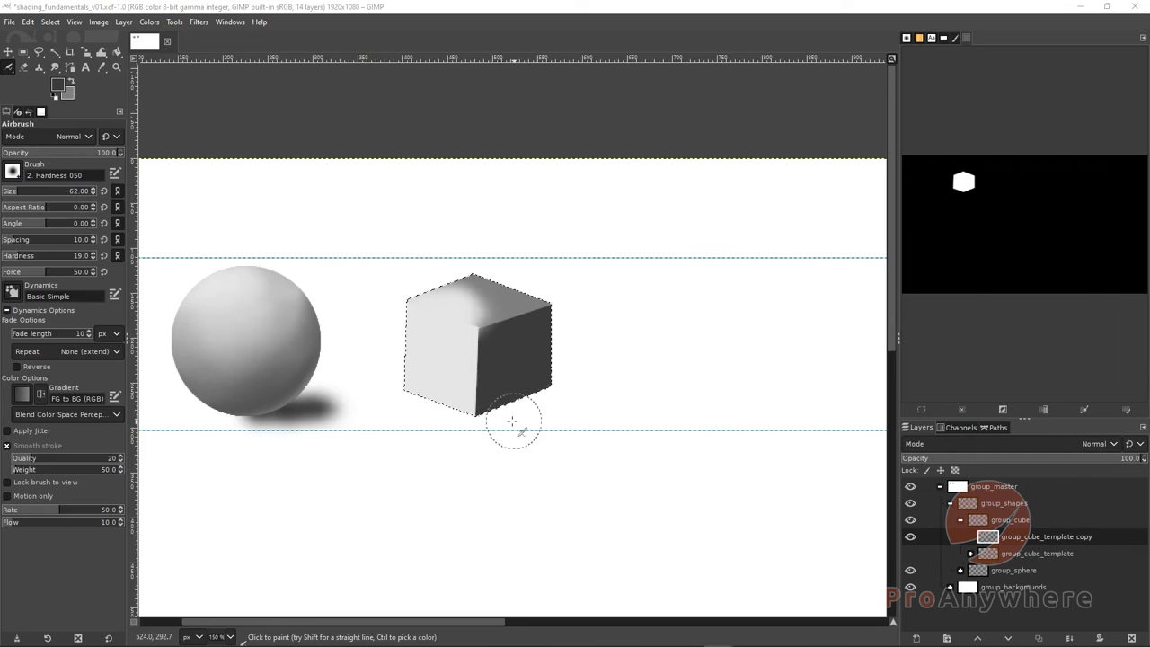
Switch to white and airbrush reflected light along the cube's right face at brush size 70+.
left_click(582, 405, "ctrl")
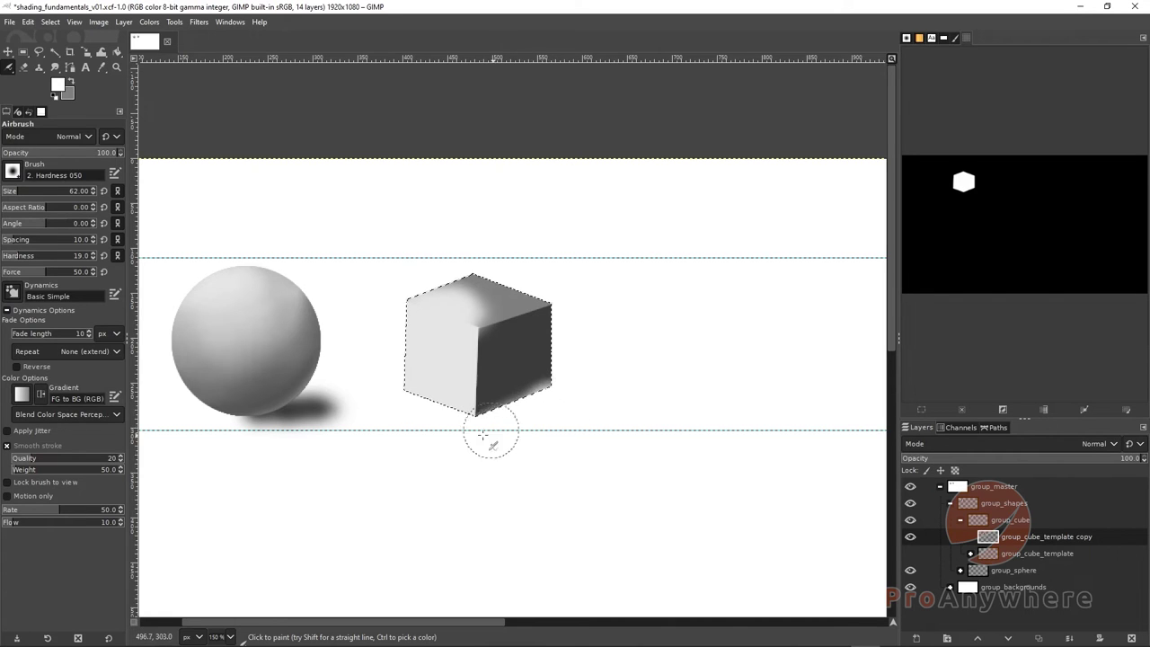
left_click_drag(435, 377, 454, 344)
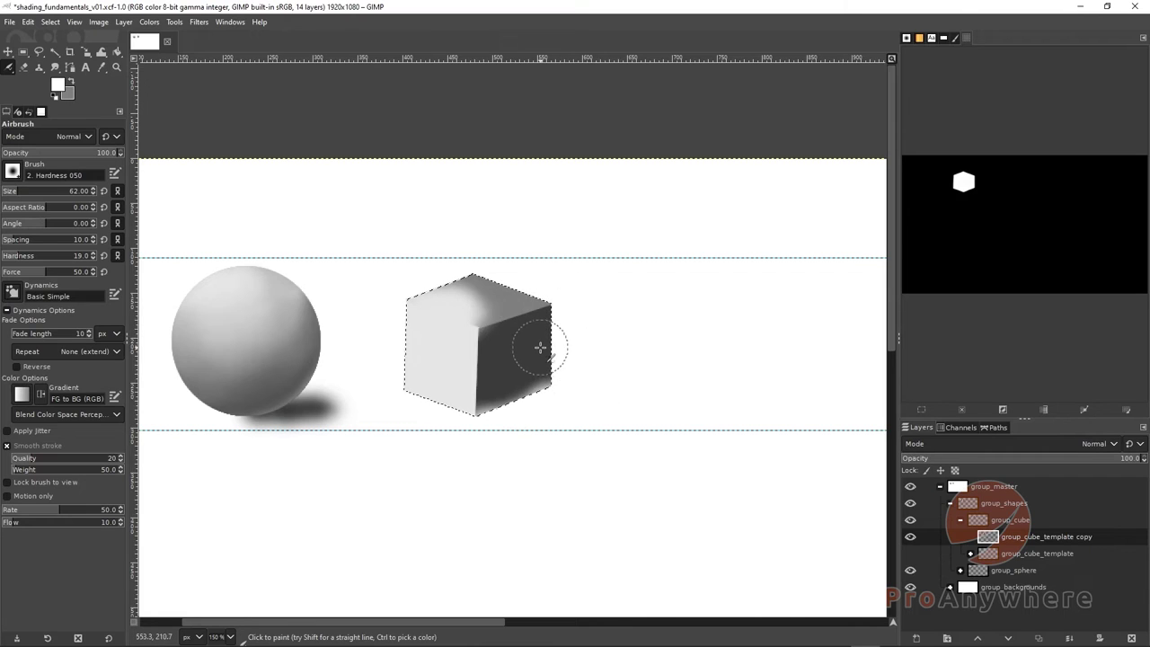
key("bracketright")
key("bracketright")
key("bracketright")
key("bracketright")
key("bracketright")
key("bracketright")
key("bracketright")
key("bracketright")
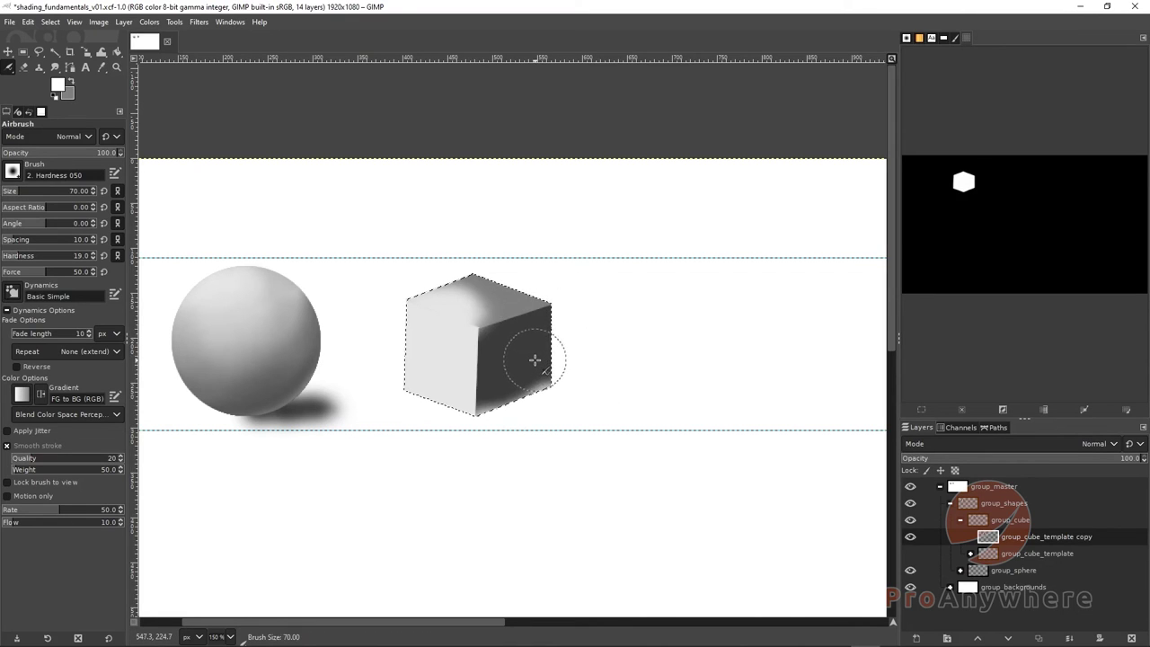
key("bracketright")
key("bracketright")
key("bracketright")
key("bracketright")
key("bracketright")
key("bracketright")
key("bracketright")
key("bracketright")
key("bracketright")
key("bracketright")
key("bracketright")
key("bracketright")
key("bracketright")
key("bracketright")
key("bracketright")
key("bracketright")
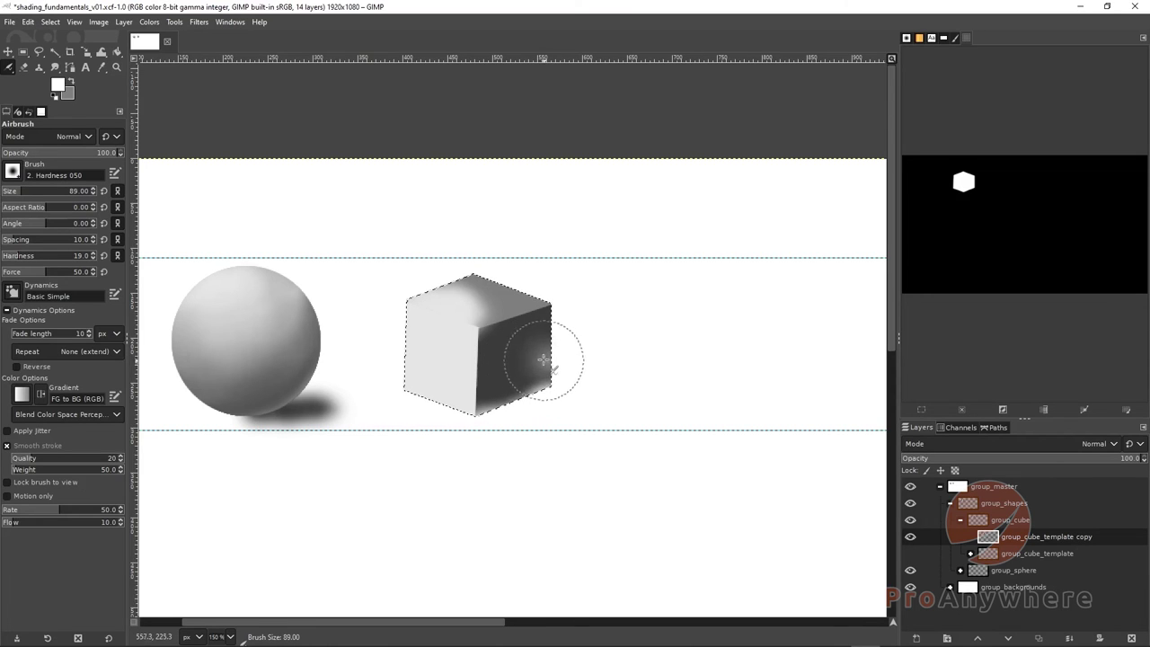
left_click_drag(544, 360, 599, 359)
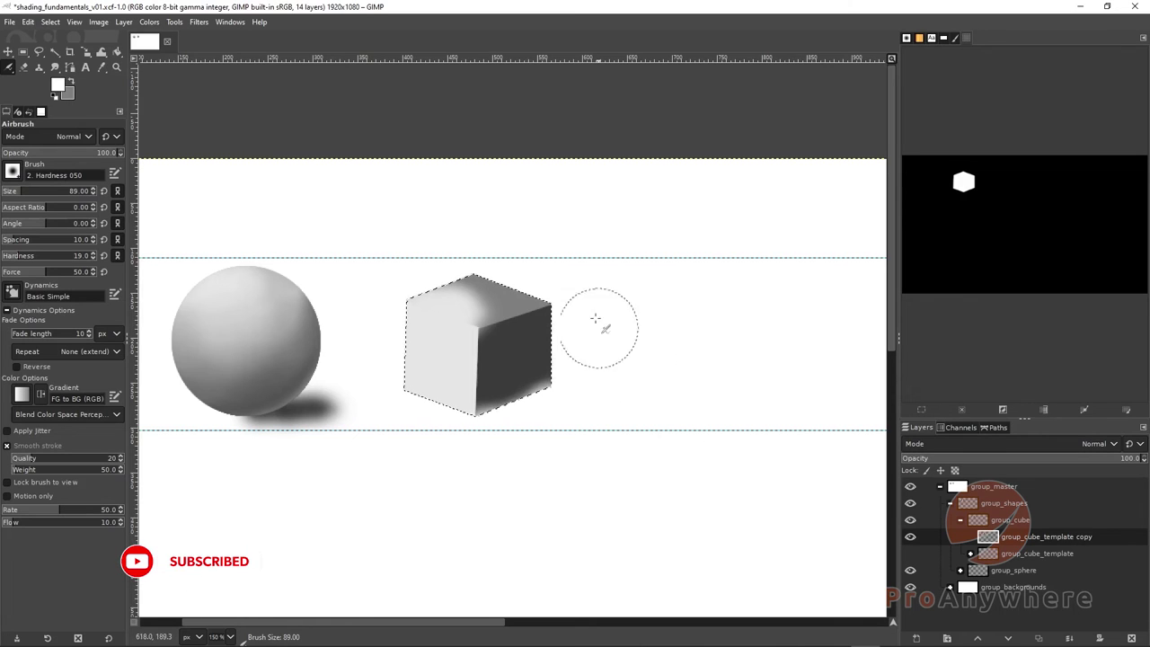
left_click_drag(555, 373, 559, 343)
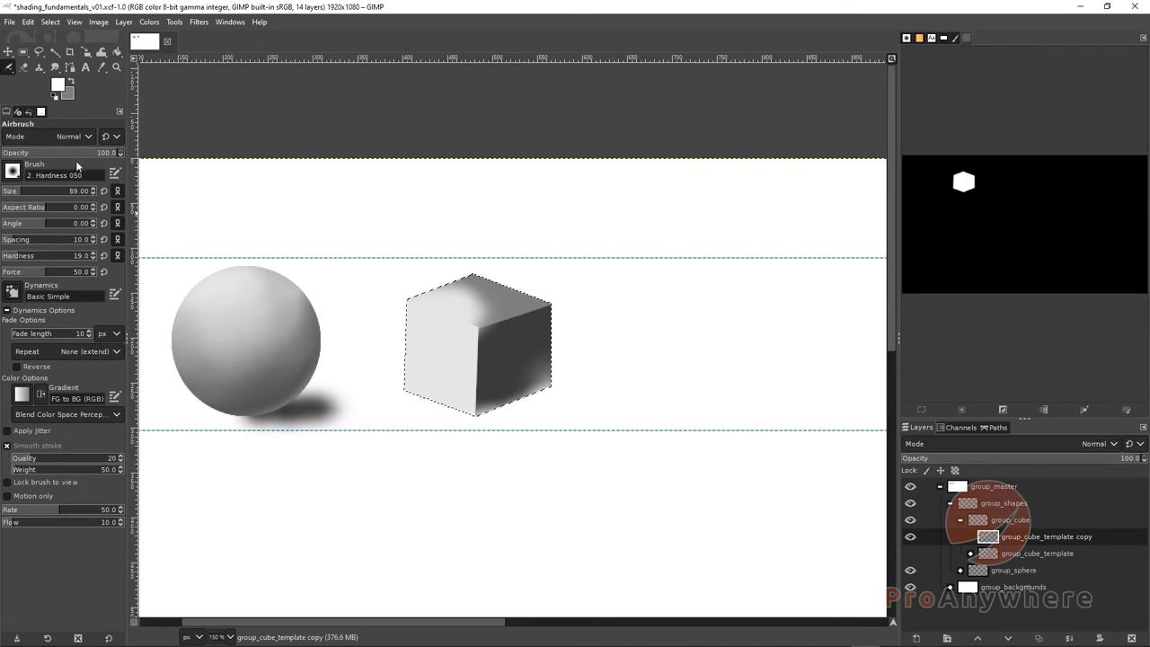
Drop airbrush opacity to 3.1 for faint right-face strokes, then undo the last one.
left_click_drag(95, 153, 41, 155)
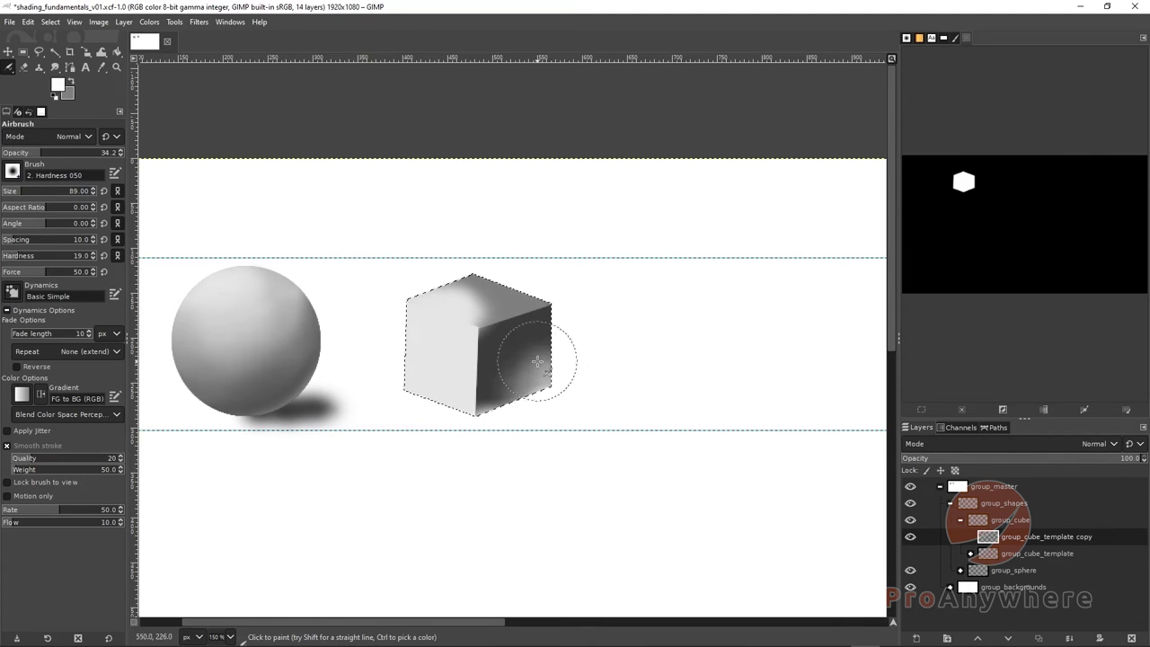
left_click_drag(544, 342, 534, 377)
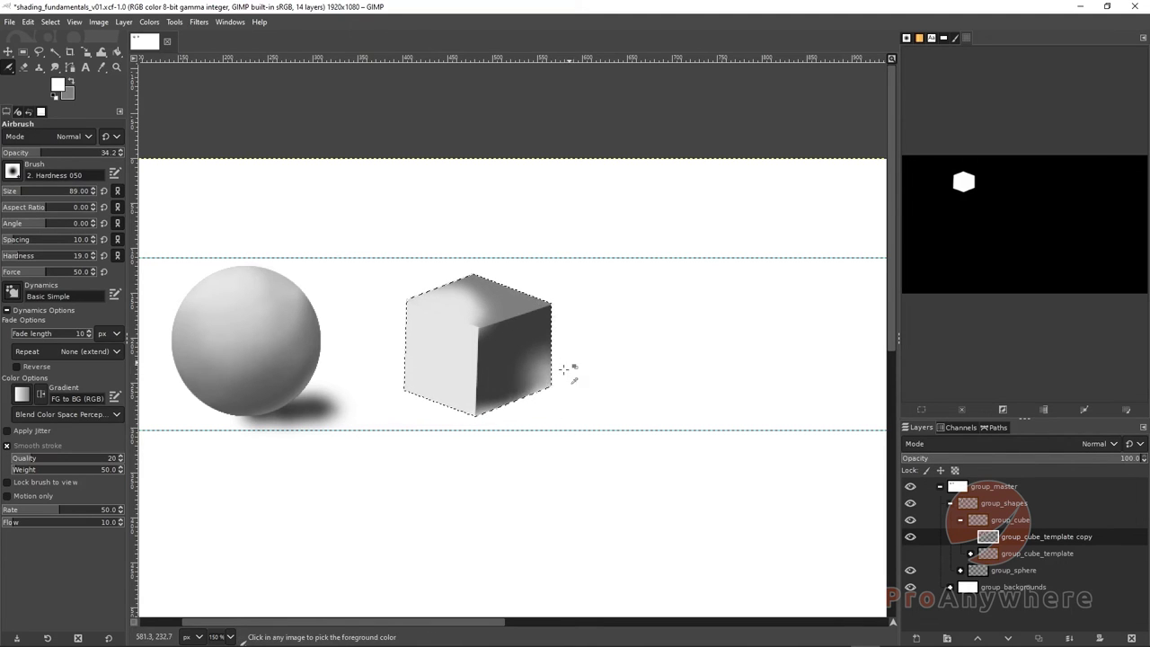
left_click(9, 155)
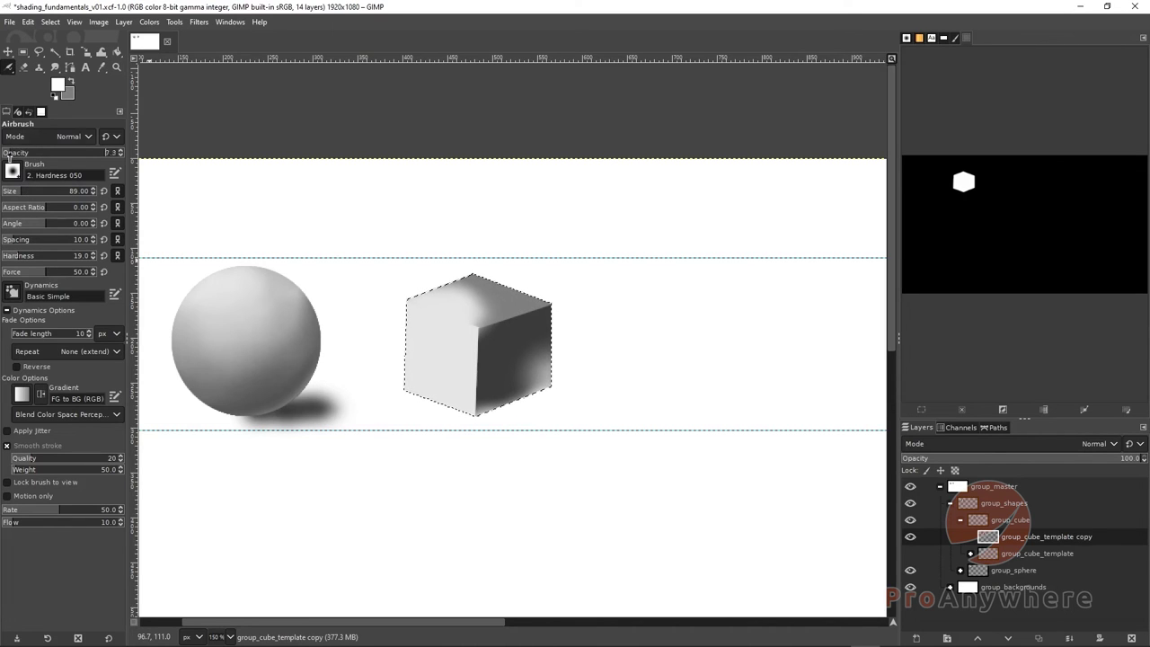
left_click_drag(9, 154, 5, 155)
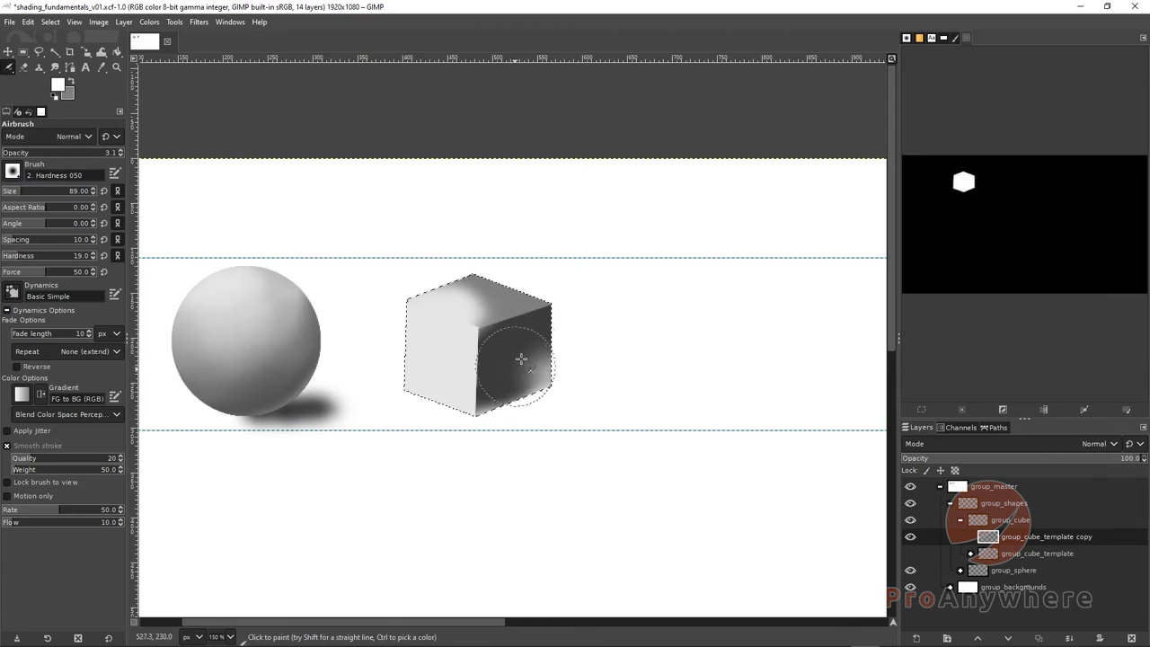
mouse_move(499, 379)
left_mouse_down()
mouse_move(543, 351)
mouse_move(547, 339)
mouse_move(534, 358)
mouse_move(531, 332)
mouse_move(488, 352)
mouse_move(486, 403)
mouse_move(539, 386)
left_mouse_up()
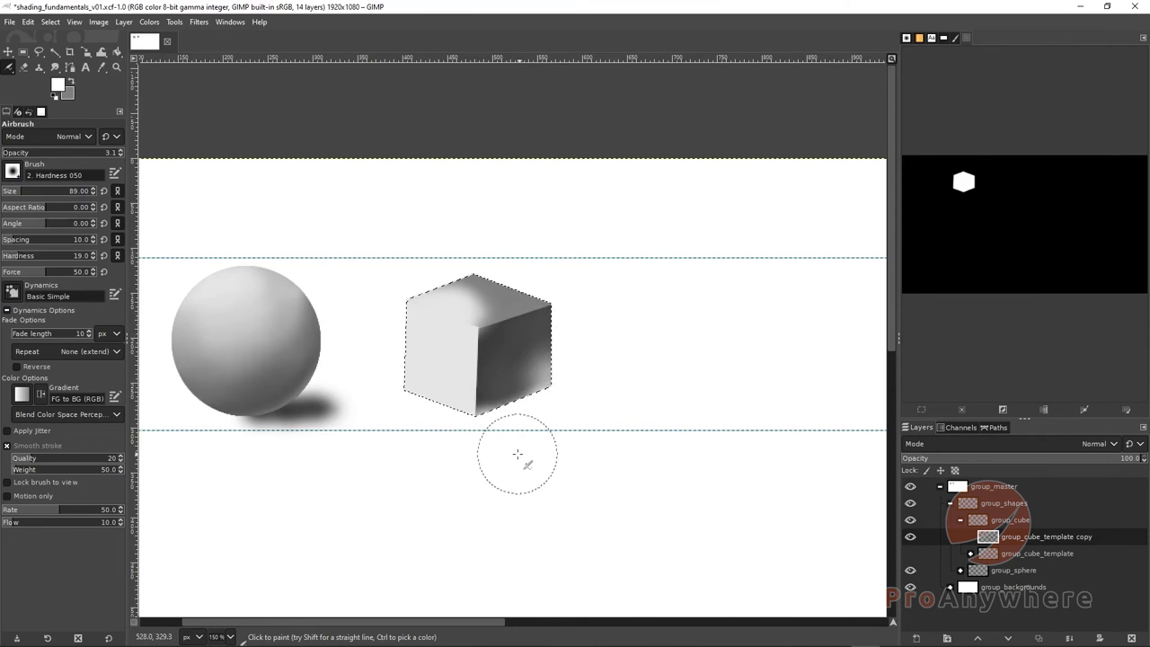
key("ctrl+z")
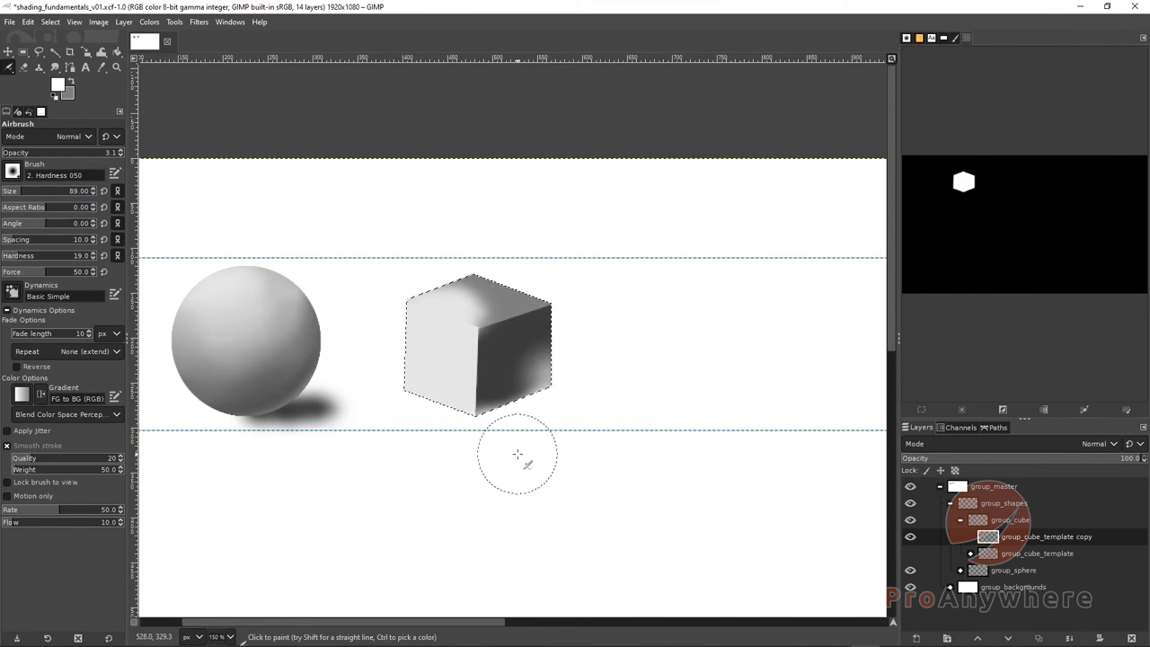
Restore full opacity in Normal mode and lighten the right side of the cube's right face.
left_click(69, 154)
left_click_drag(69, 155, 134, 158)
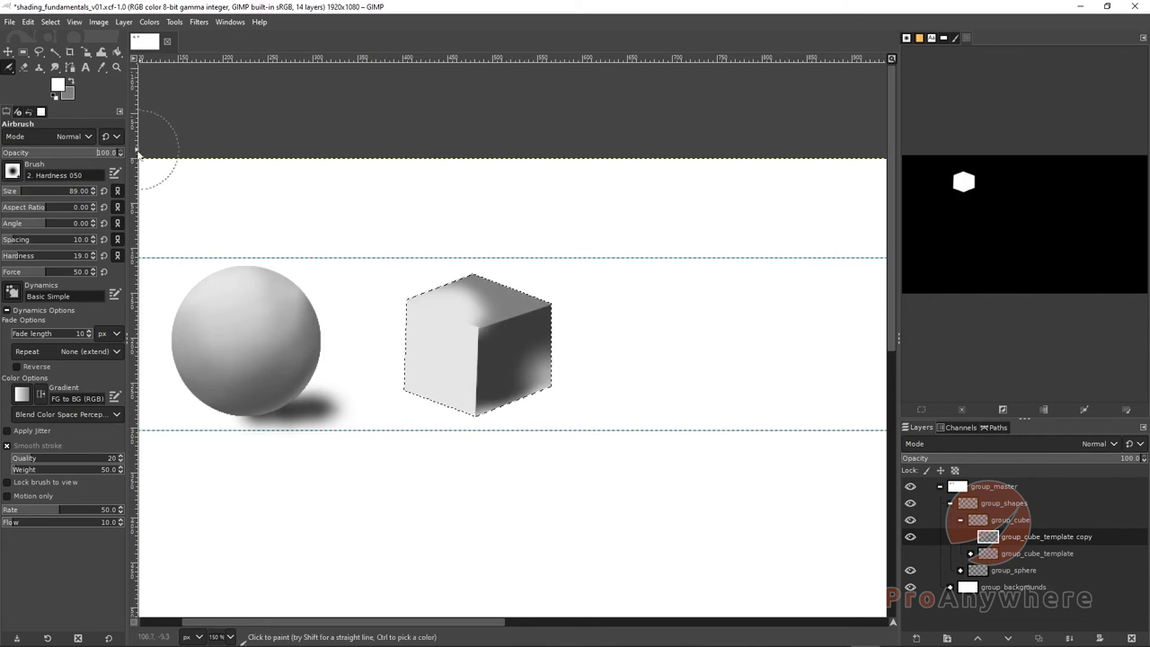
left_click(70, 137)
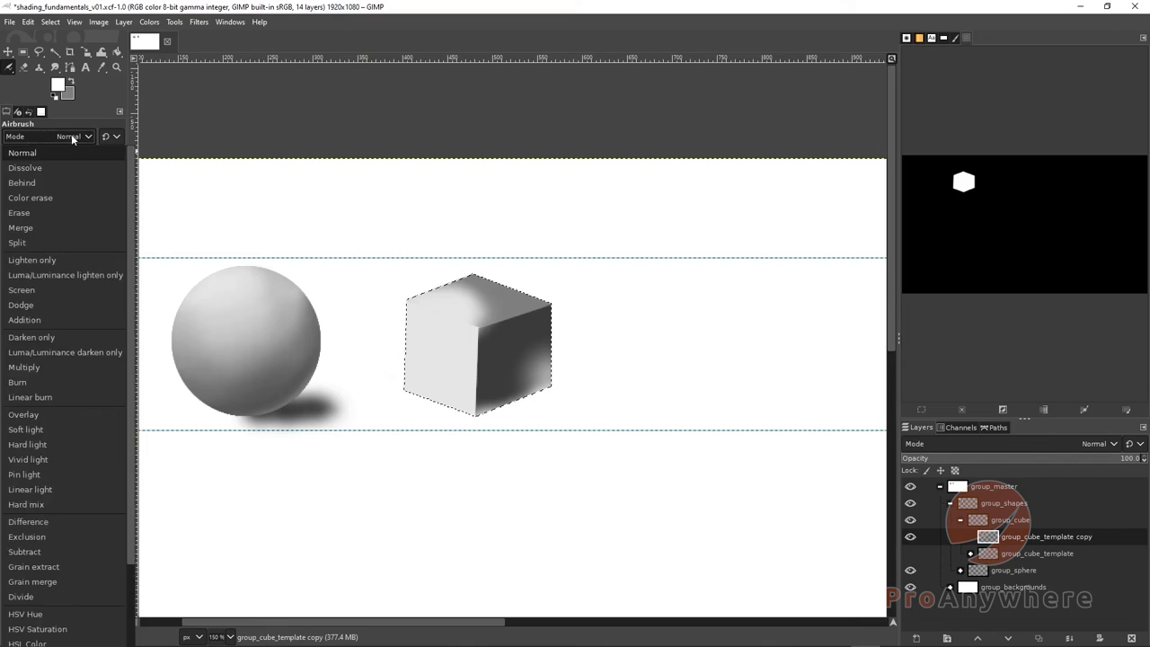
left_click(56, 154)
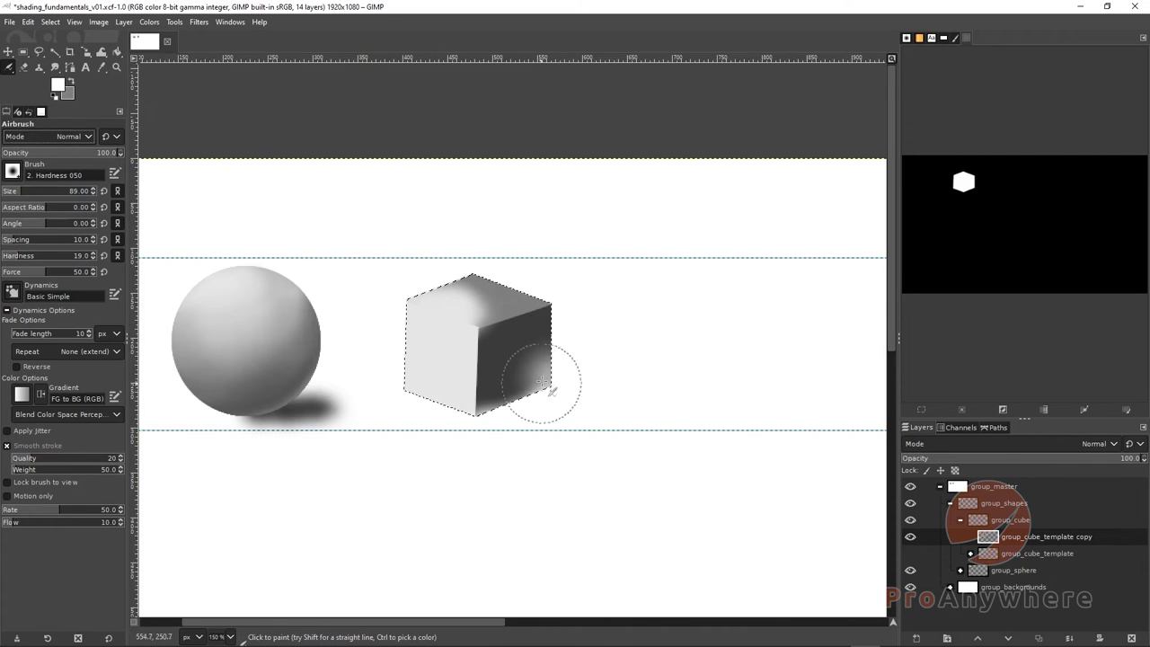
mouse_move(524, 391)
left_mouse_down()
mouse_move(526, 371)
mouse_move(565, 347)
left_mouse_up()
key("ctrl")
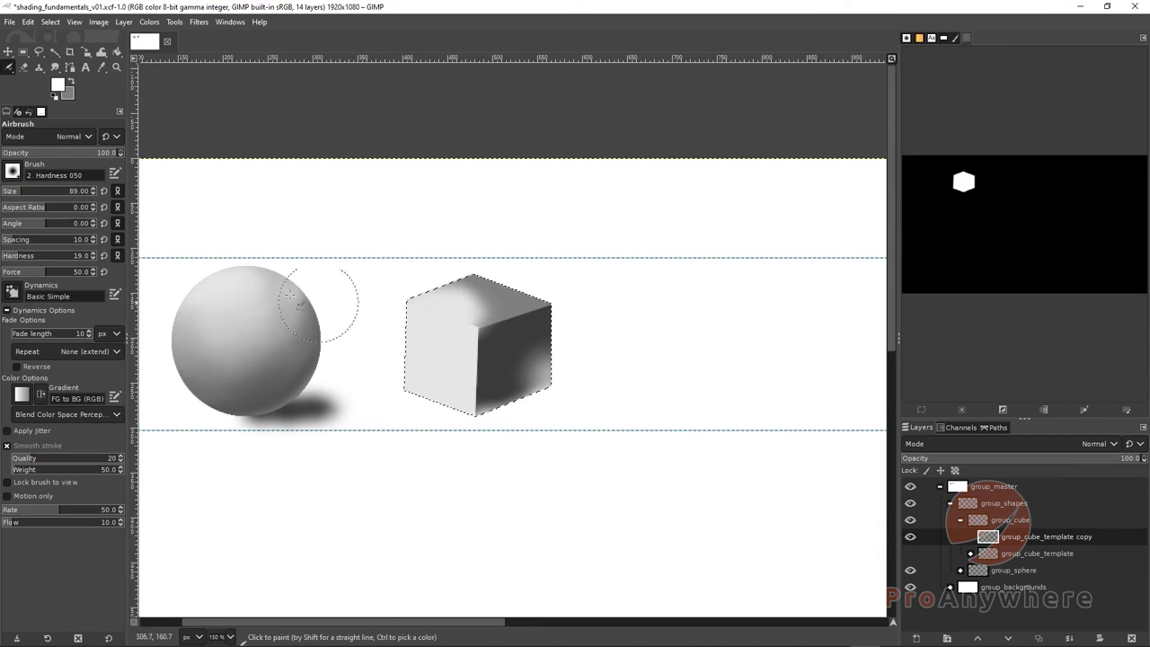
At about 10 opacity, shade the right face's lower-left and sample the top face's grey.
left_click_drag(32, 154, 9, 152)
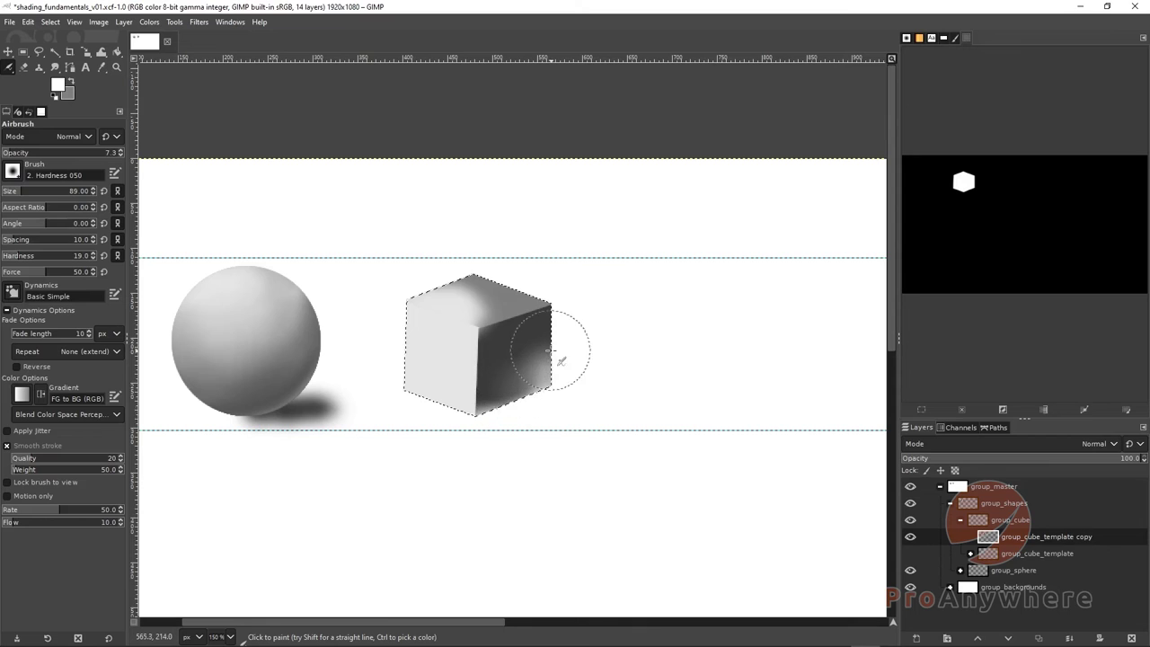
mouse_move(506, 398)
left_mouse_down()
mouse_move(475, 371)
mouse_move(502, 399)
left_mouse_up()
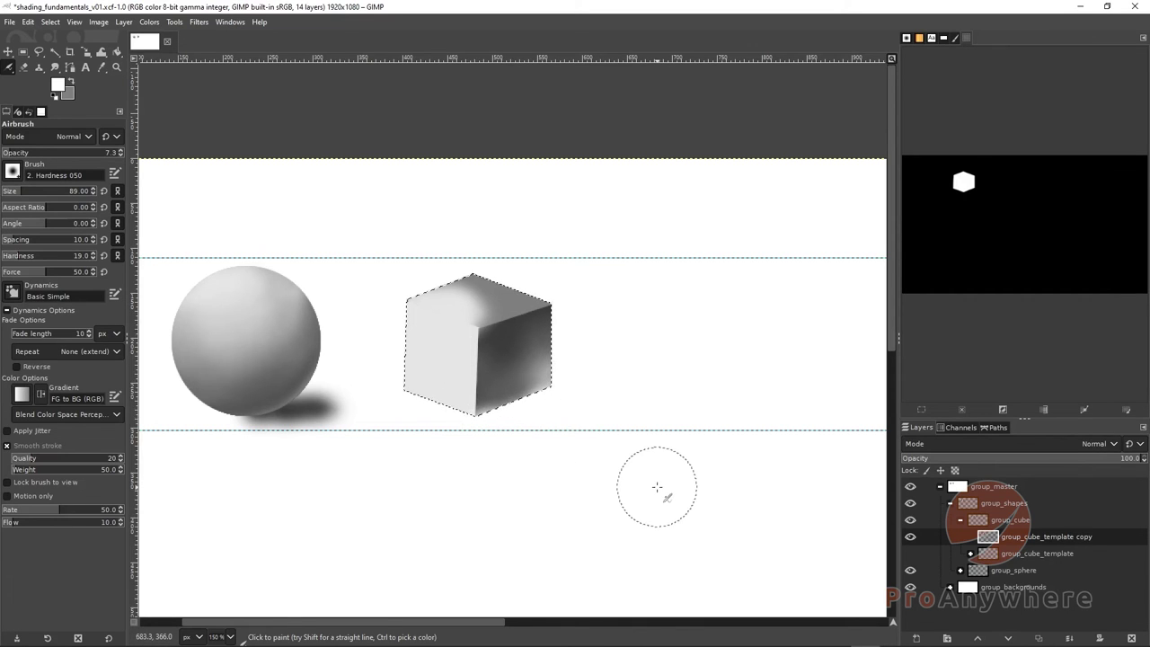
left_click(504, 298, "ctrl")
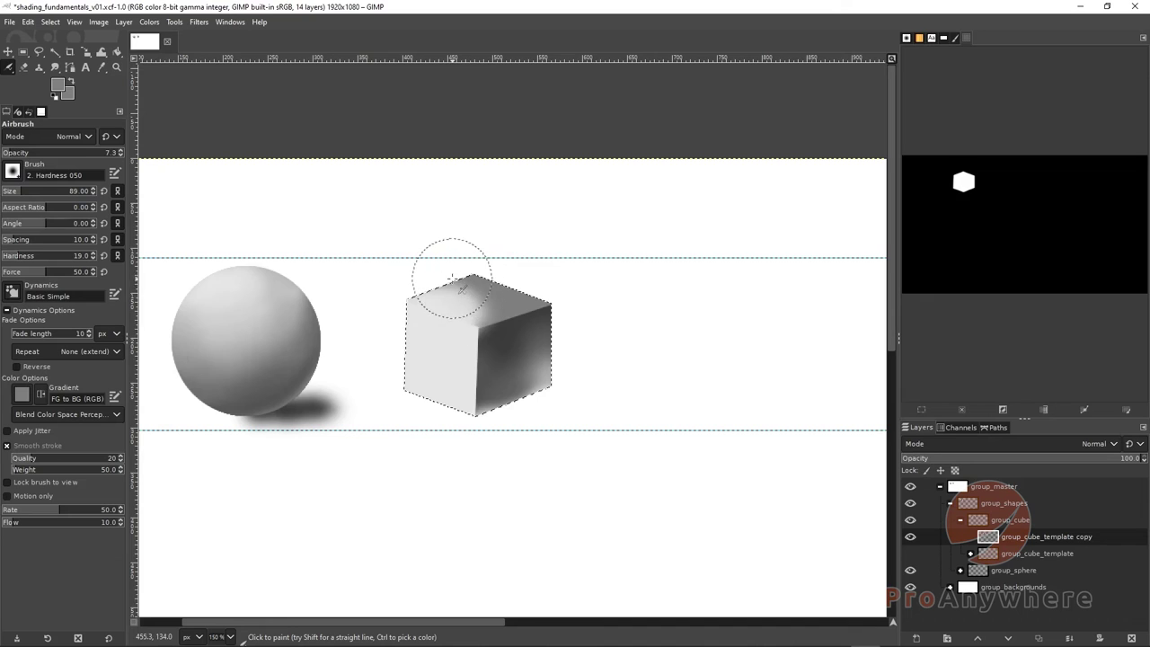
key("bracketleft")
key("bracketleft")
key("bracketleft")
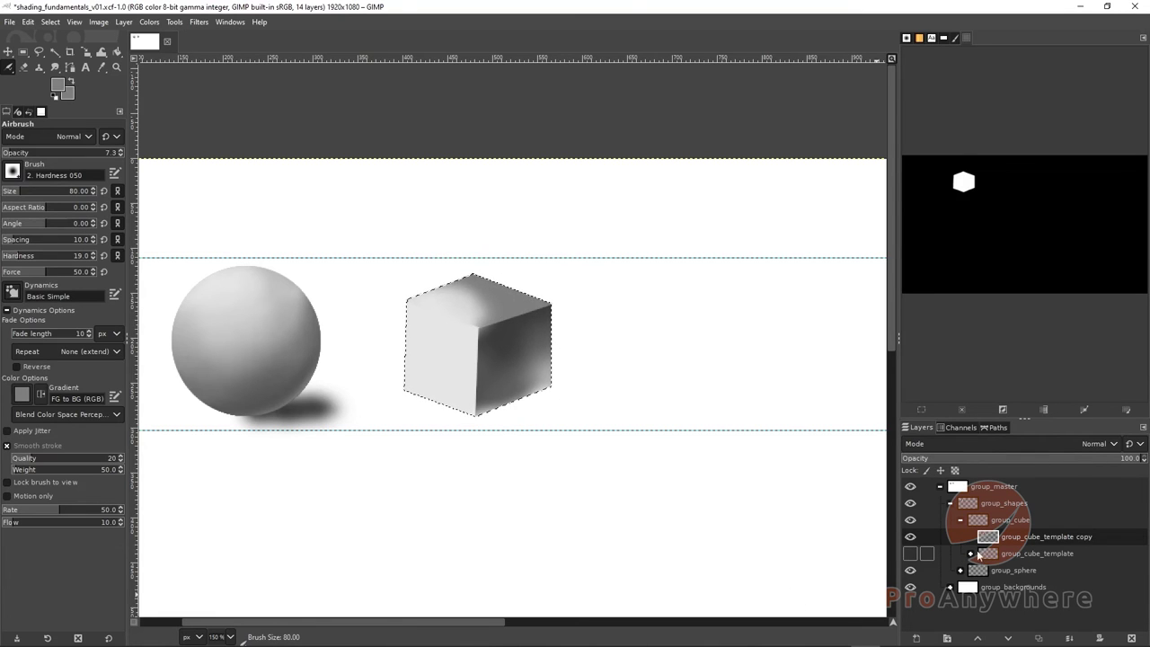
Expand group_cube_template, try Alpha to Selection on cube_01_top, then undo to the whole-cube selection.
left_click(970, 553)
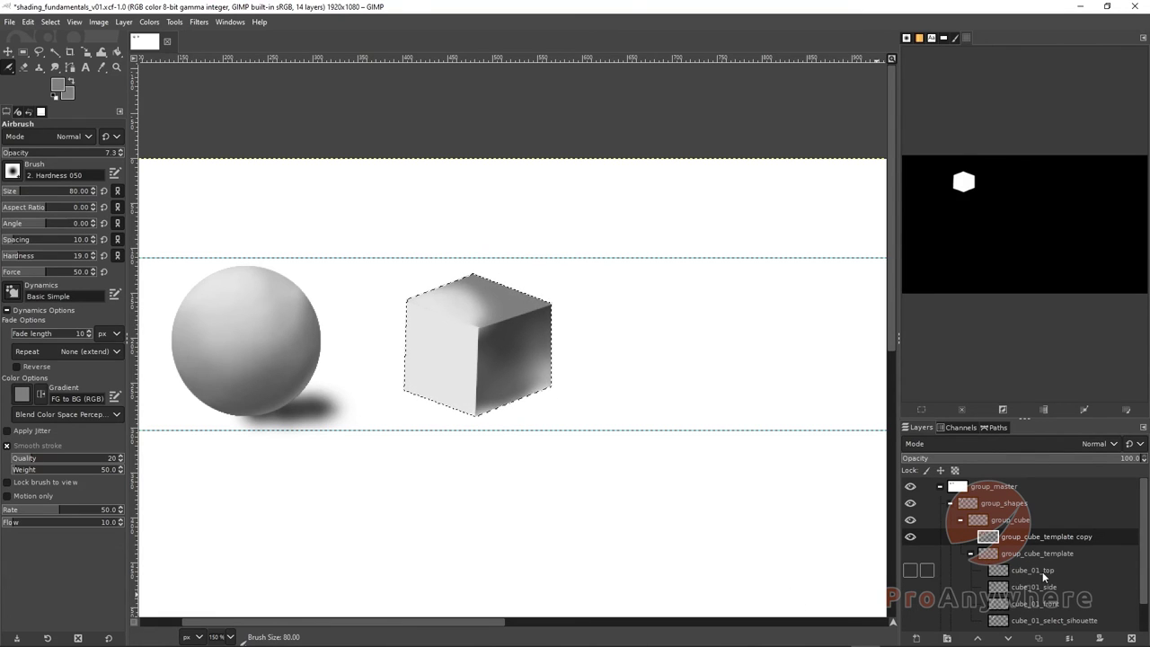
right_click(1042, 571)
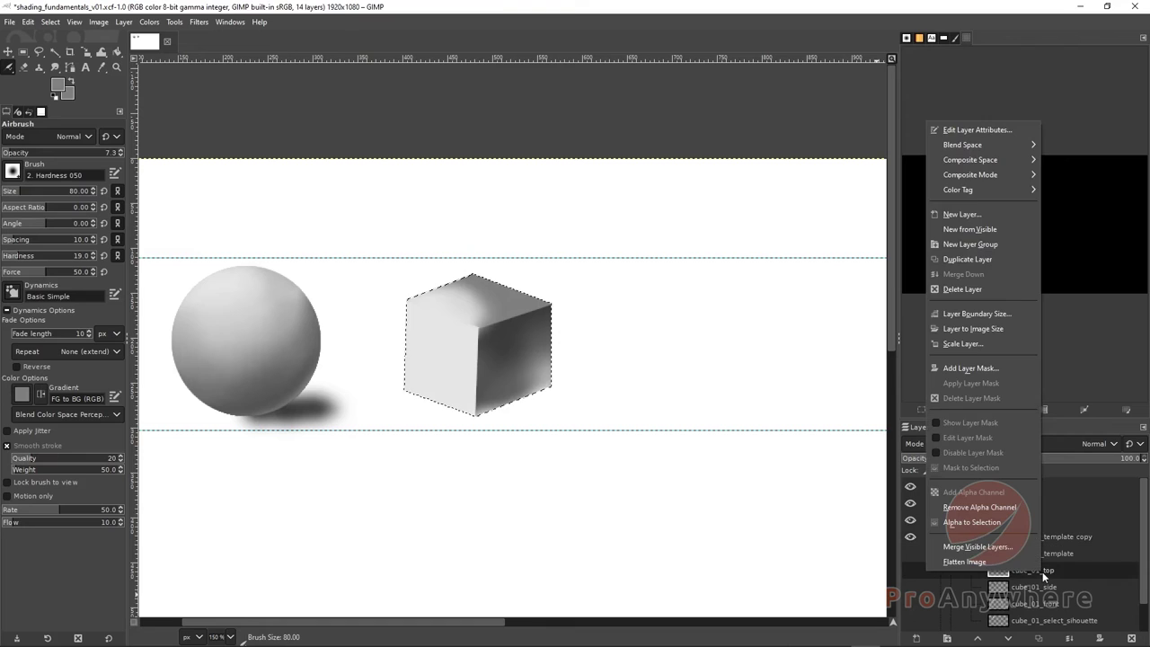
left_click(985, 523)
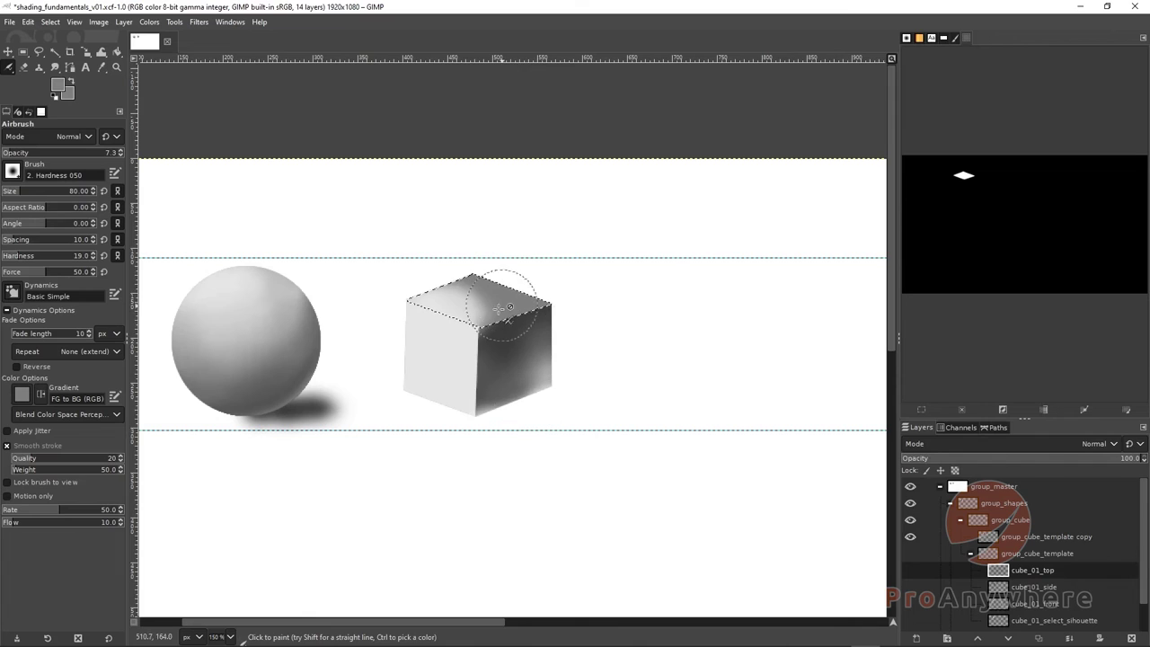
left_click(475, 288)
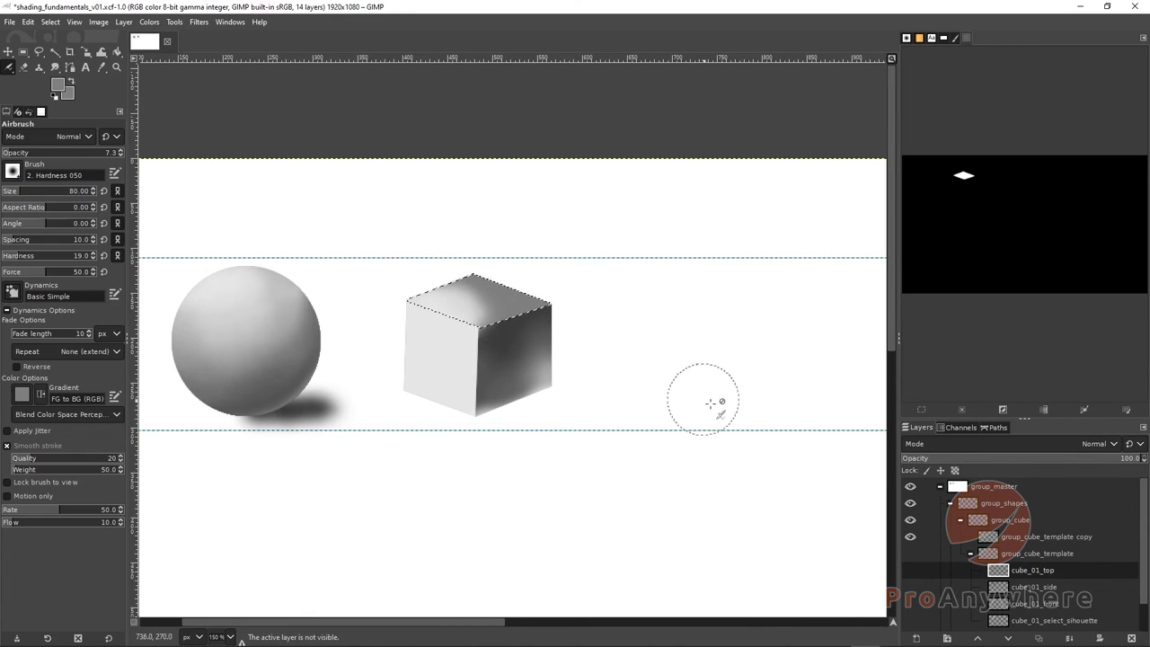
key("ctrl+z")
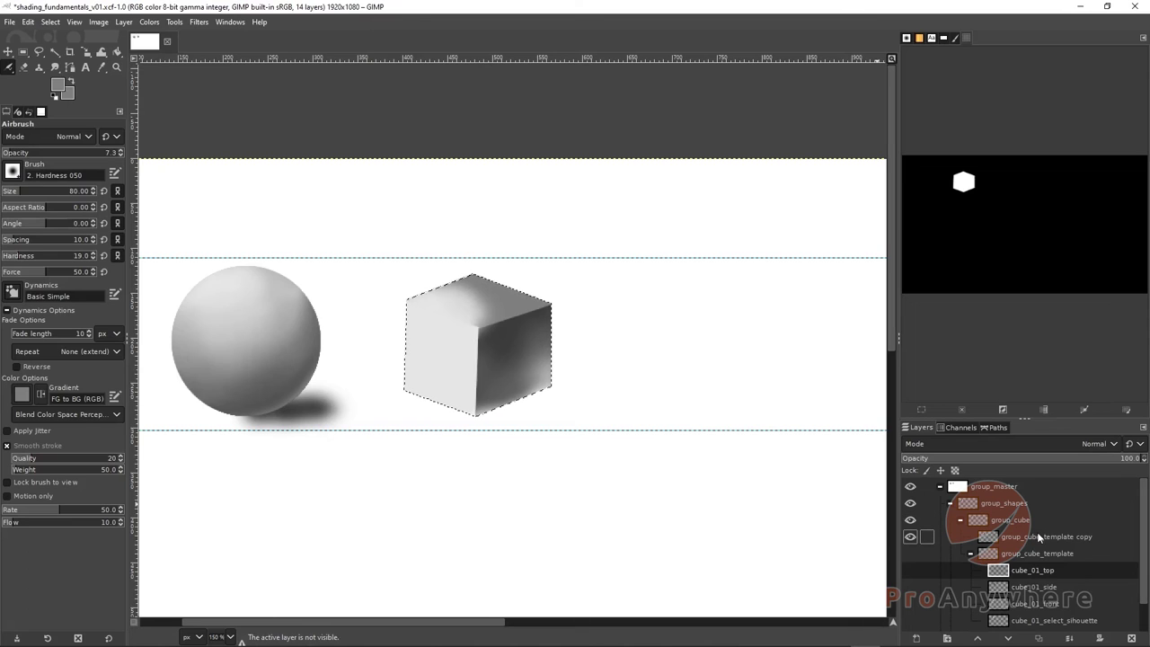
Rename the shaded cube copy to cube_01, collapse group_cube_template, and set airbrush opacity to 30.
left_click(1064, 537)
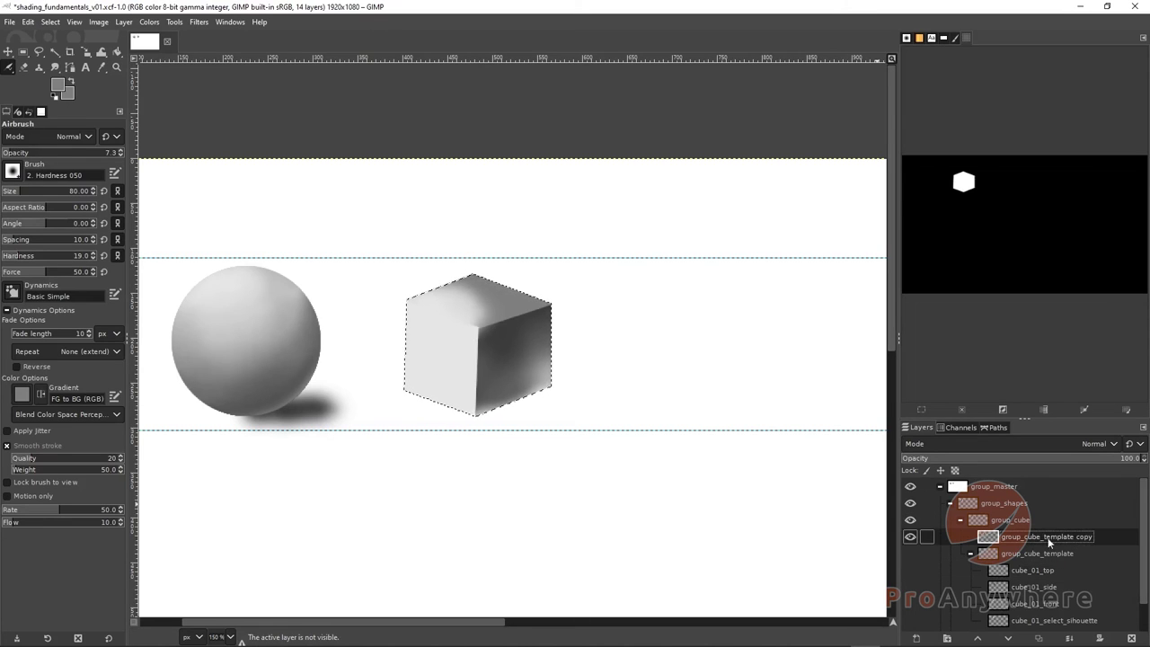
left_click(908, 536)
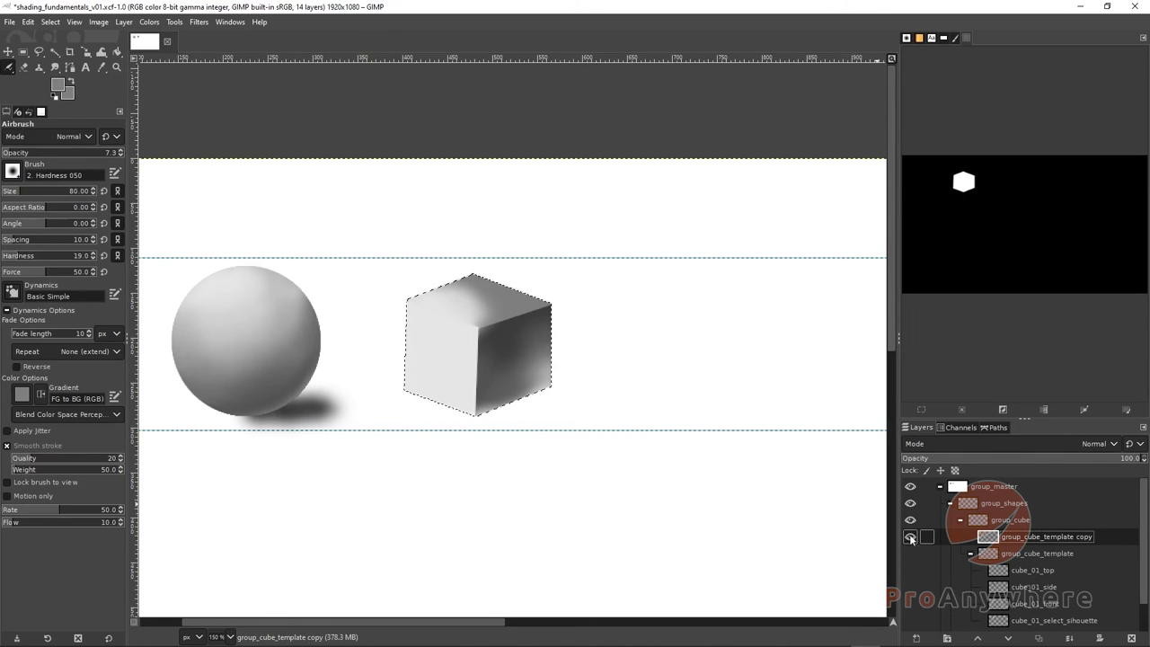
double_click(1022, 537)
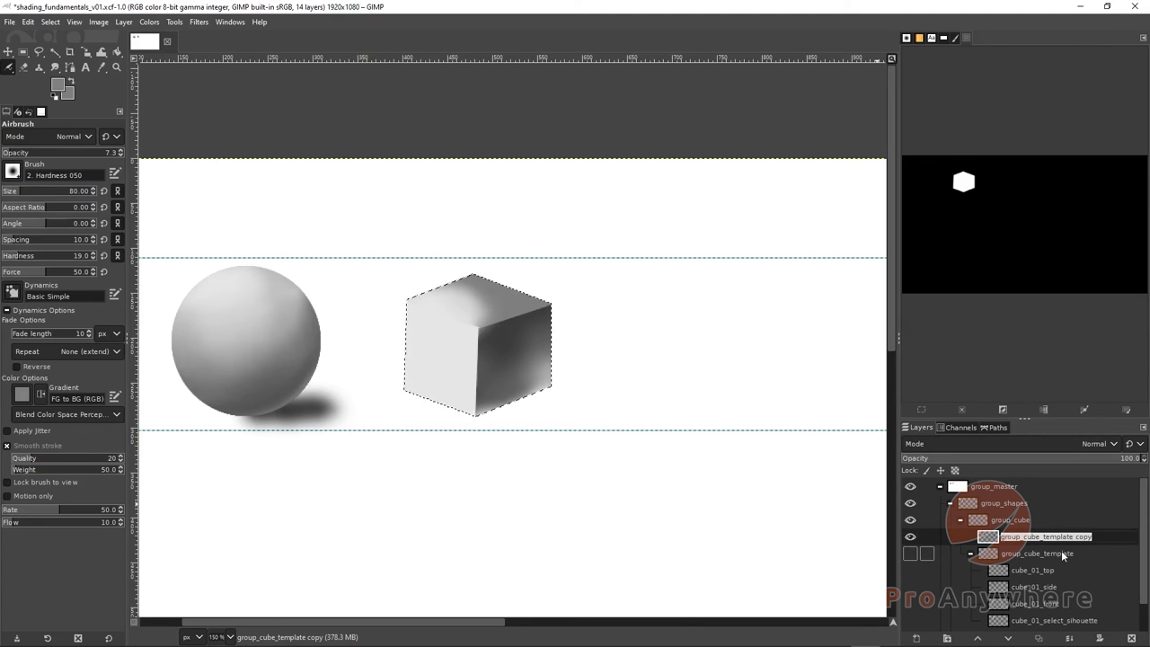
type("cube_01")
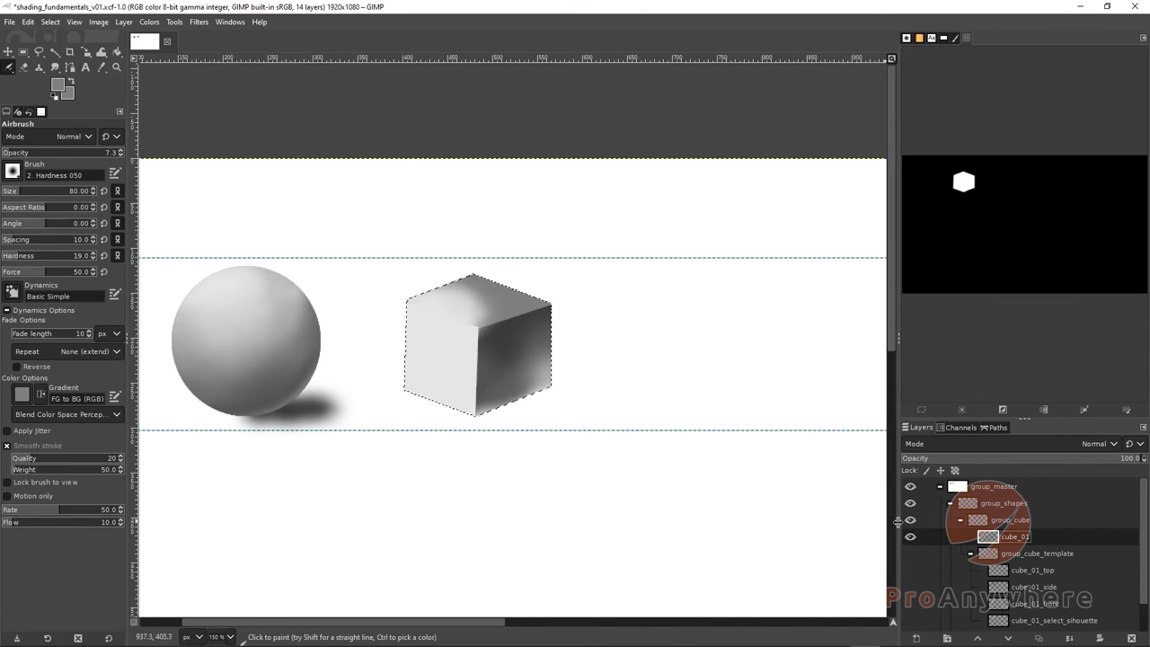
left_click(970, 553)
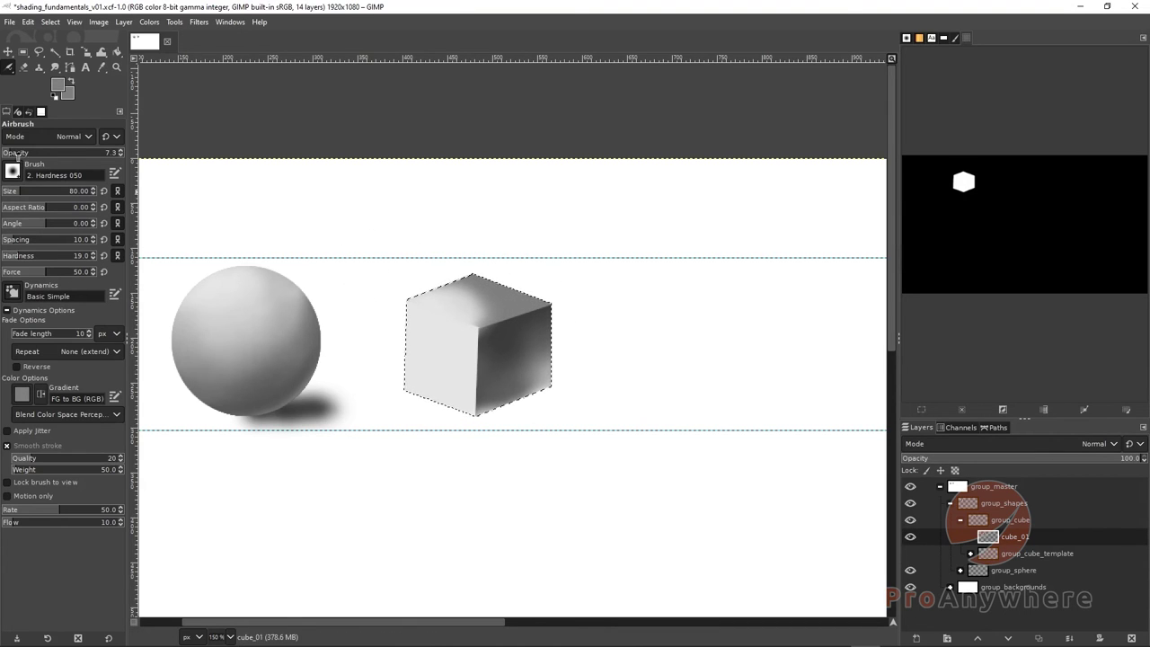
left_click(36, 156)
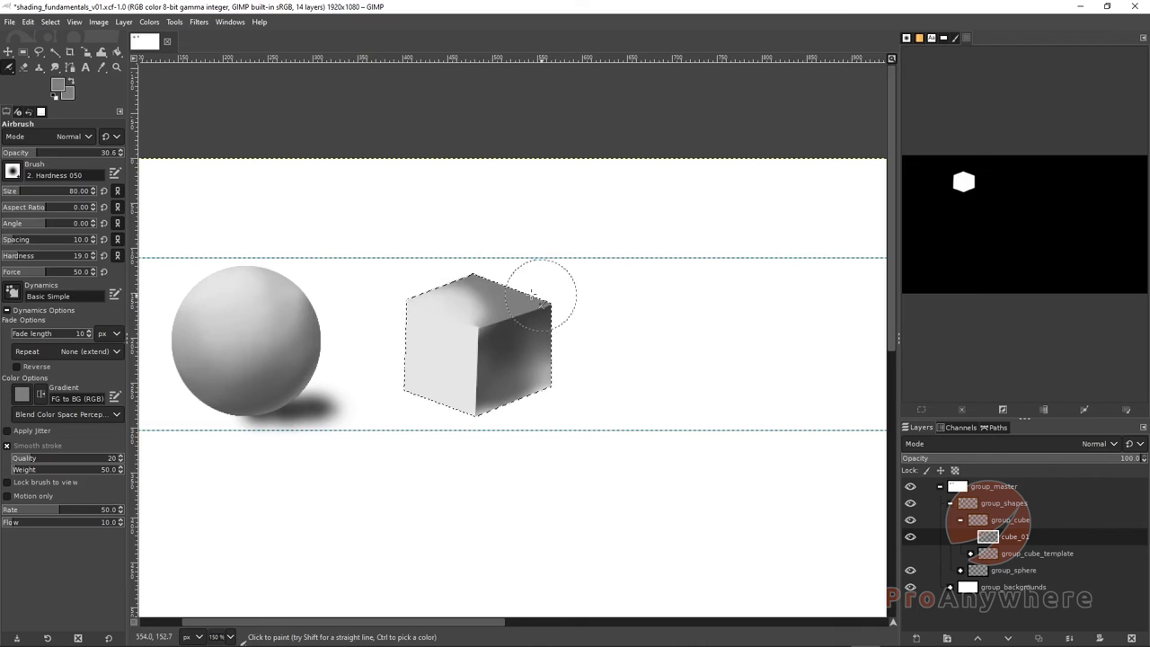
Turn the cube_01_top face into a selection with Alpha to Selection and make cube_01 the active layer.
left_click(970, 554)
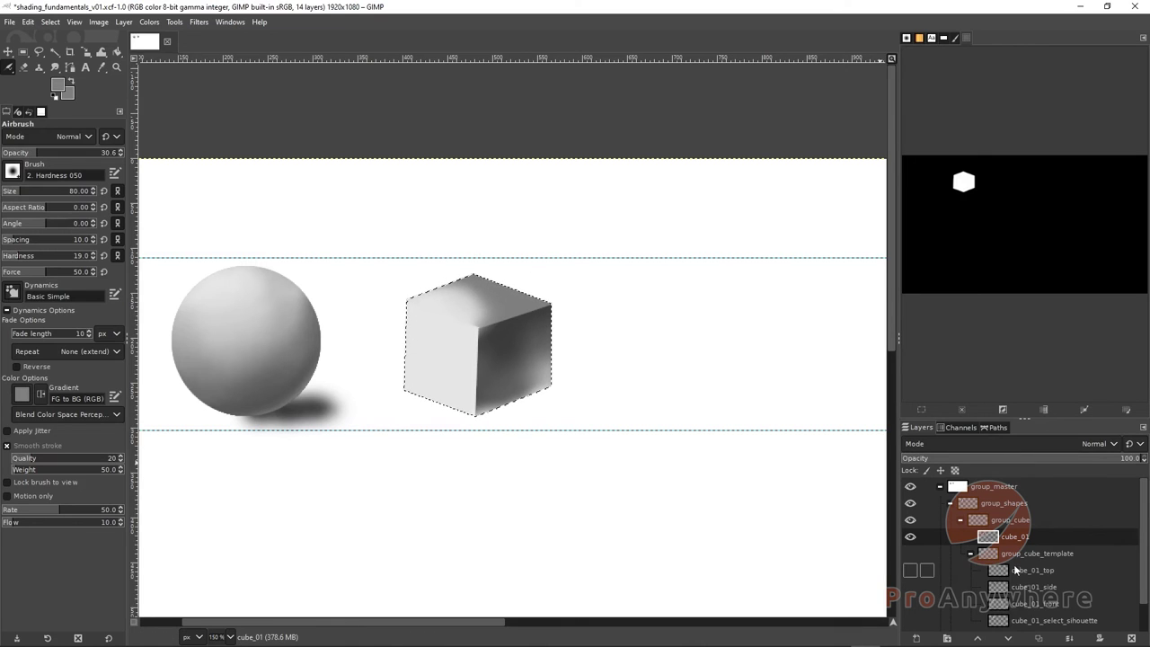
right_click(1036, 571)
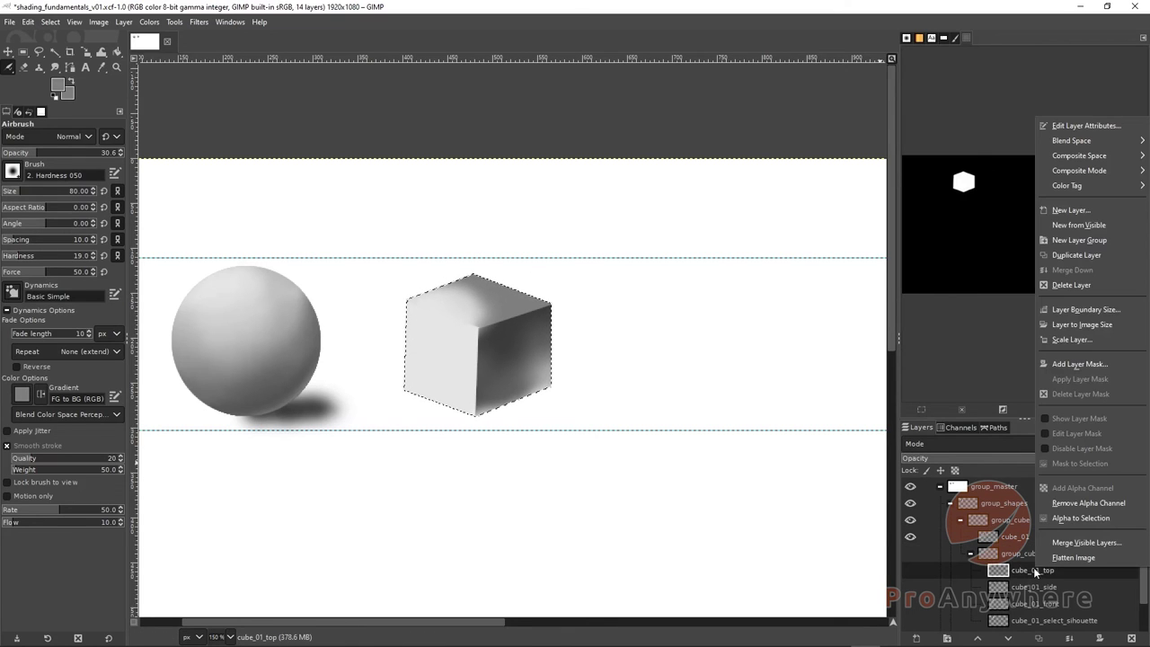
left_click(1069, 519)
left_click(970, 554)
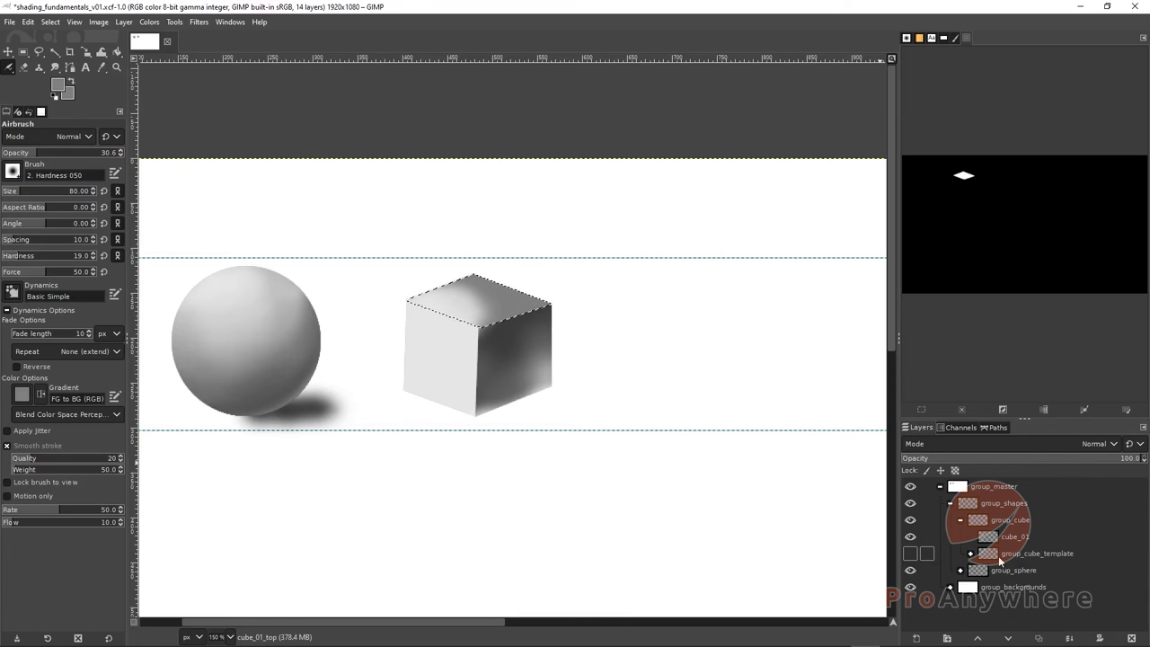
left_click(1013, 536)
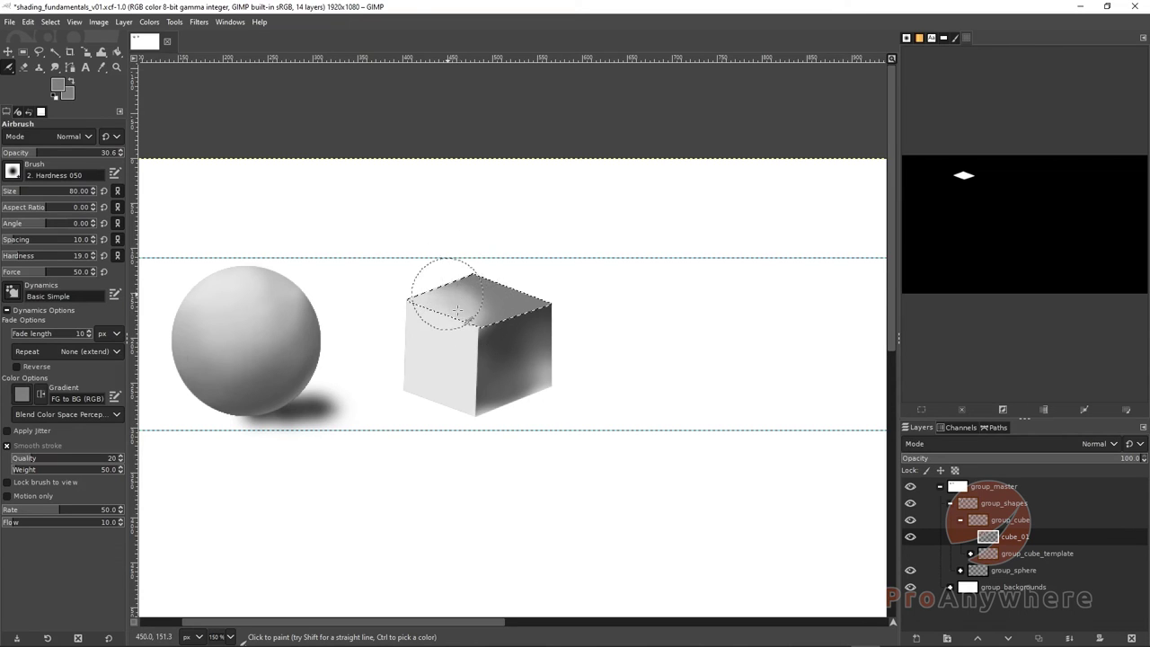
Airbrush deeper shading onto the top face, undoing a stroke and settling opacity at 37.3.
left_click_drag(62, 159, 125, 155)
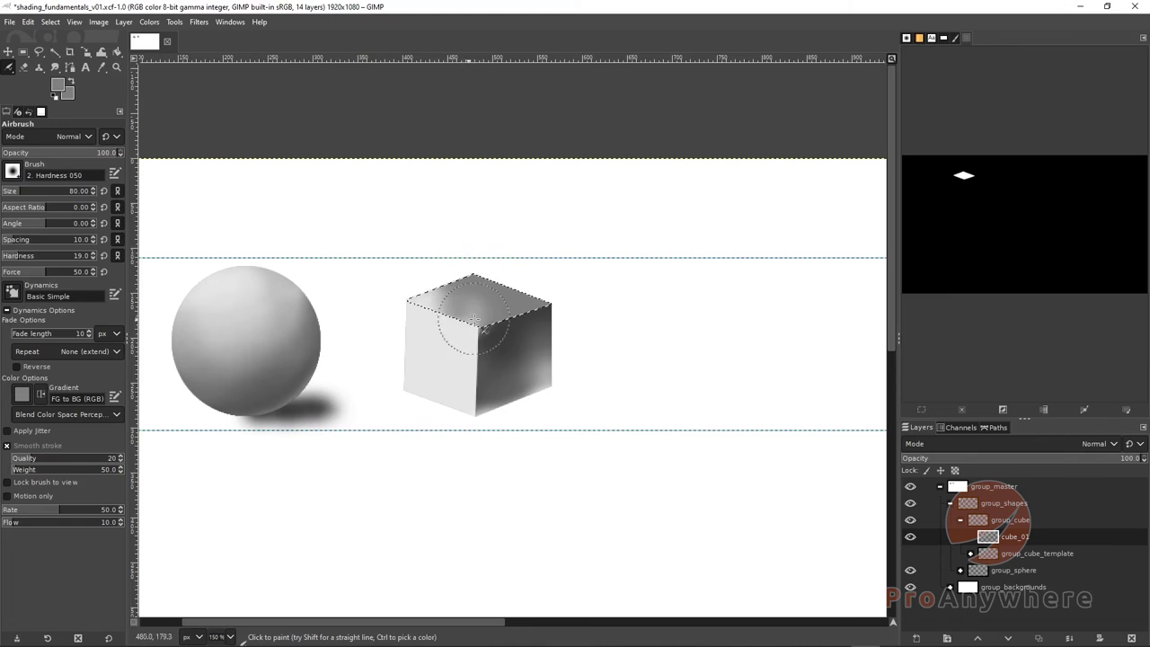
key("ctrl+z")
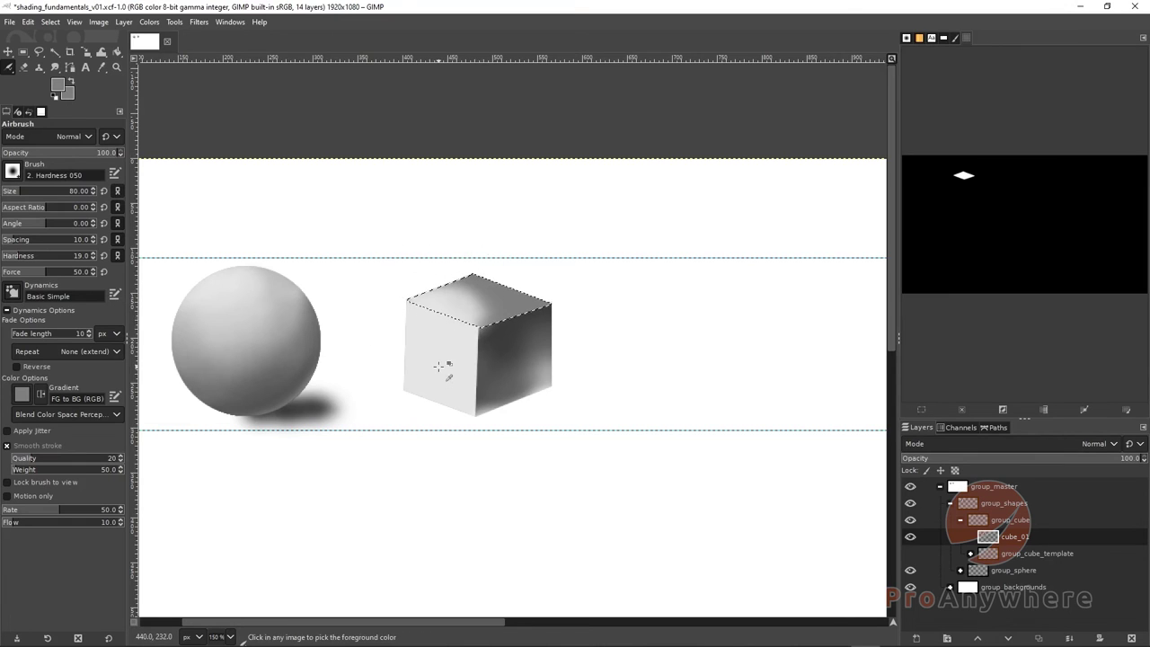
left_click_drag(86, 158, 44, 154)
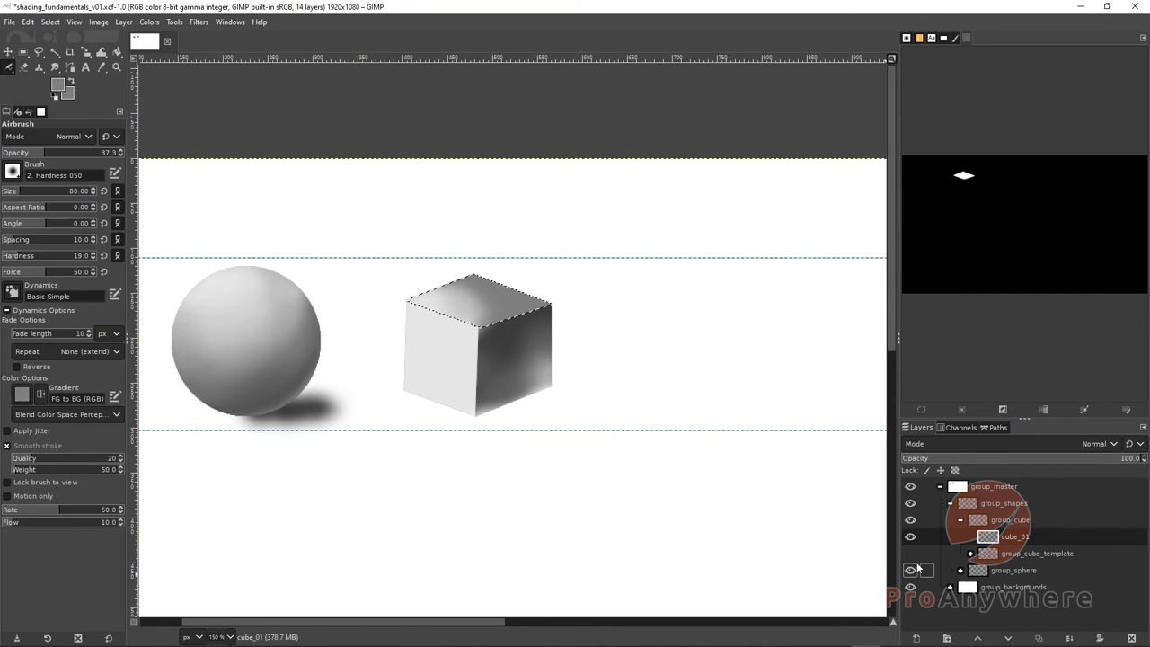
Load the cube_01_side face as the selection using Alpha to Selection.
left_click(971, 554)
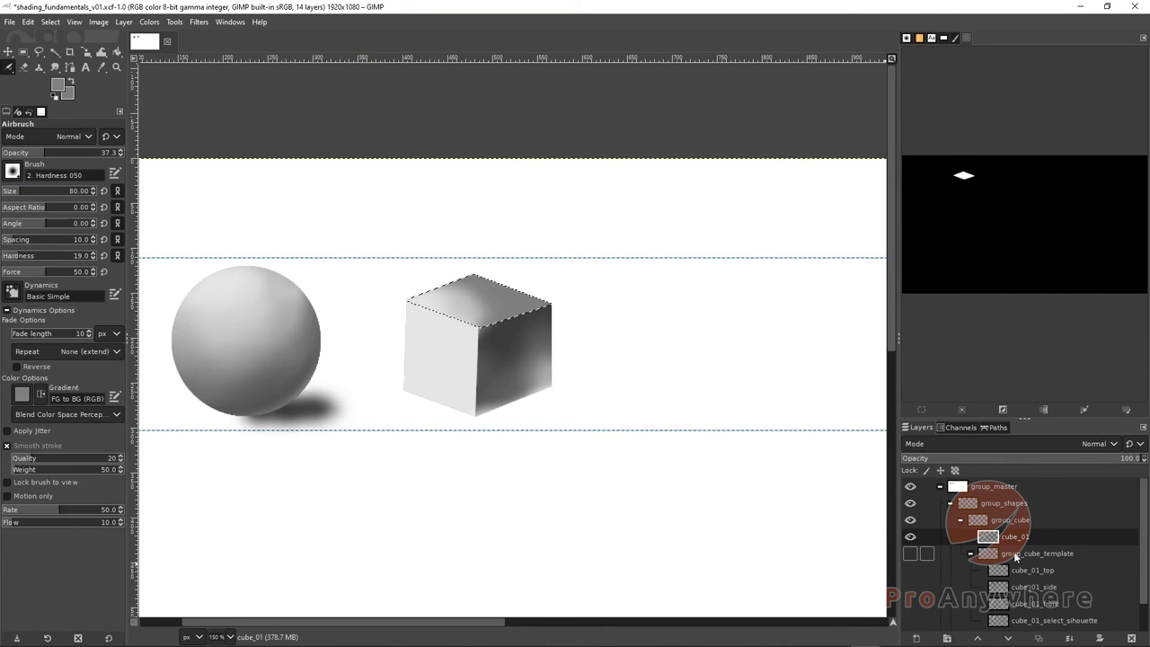
scroll(1051, 575, "down", 1)
right_click(1058, 593)
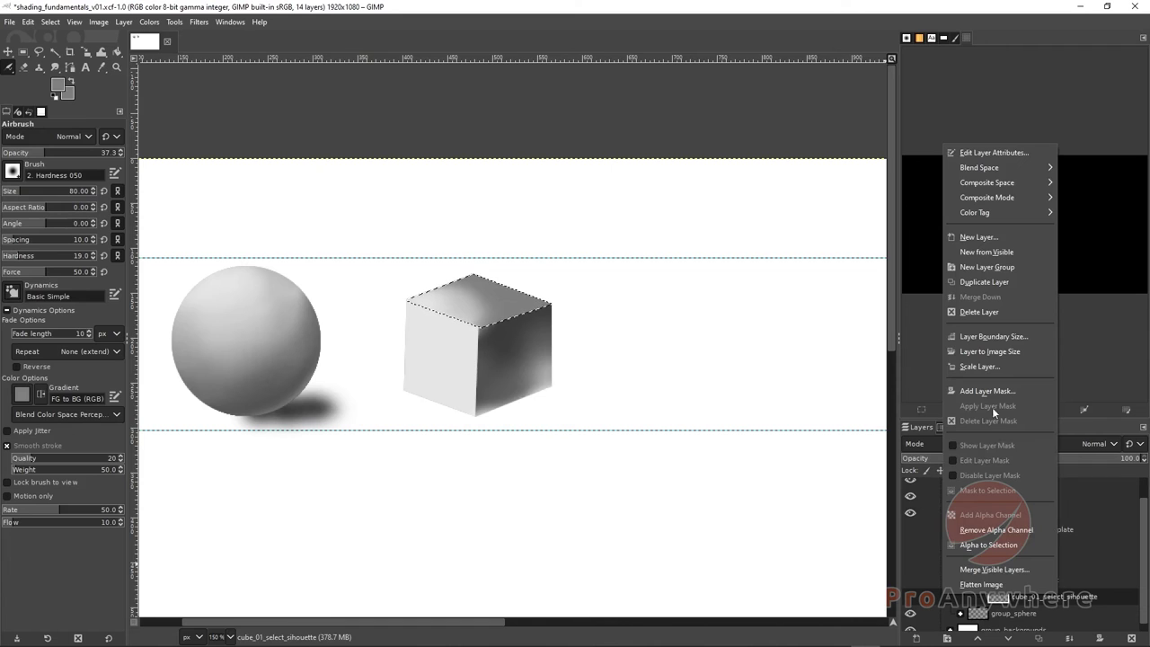
left_click(988, 544)
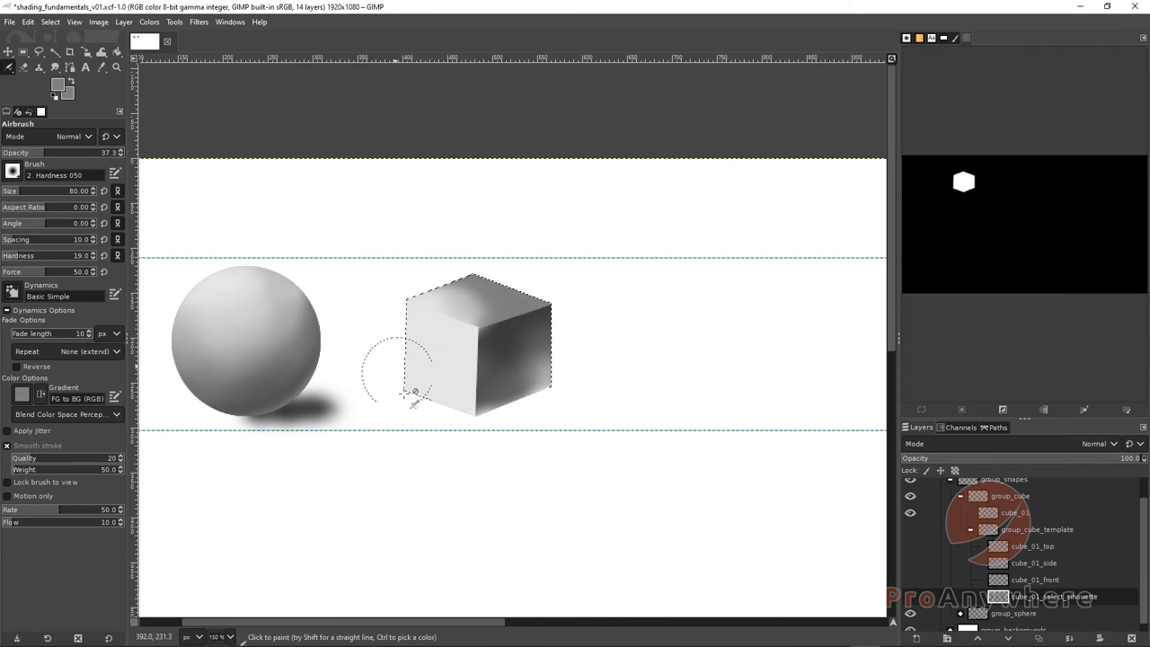
right_click(1049, 567)
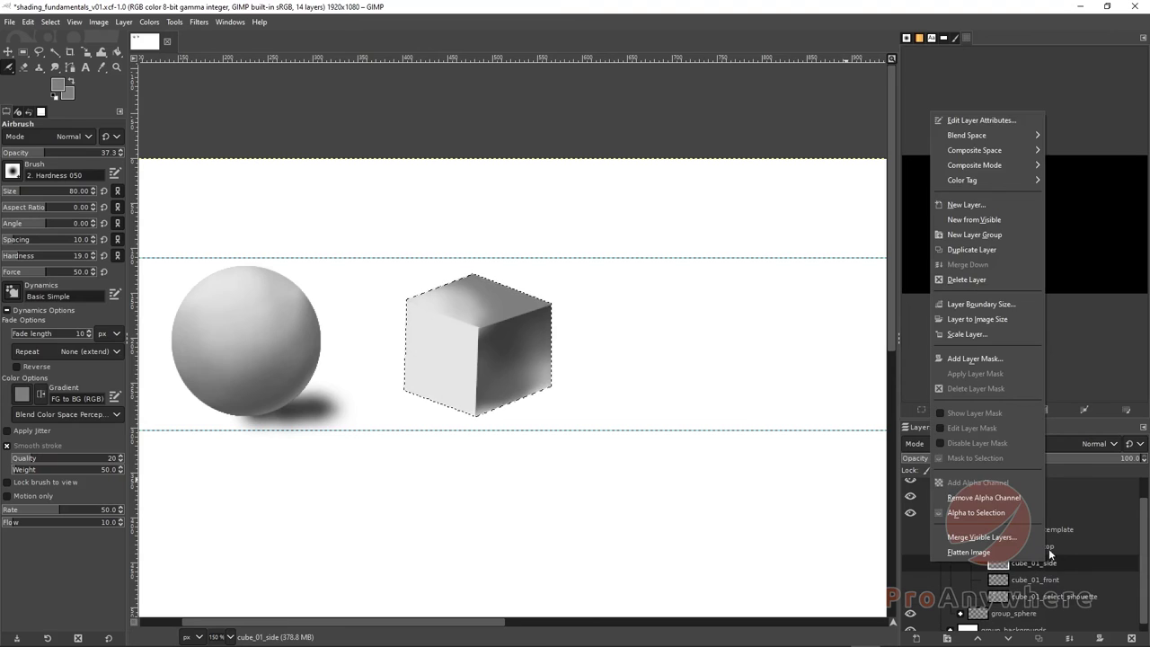
left_click(984, 512)
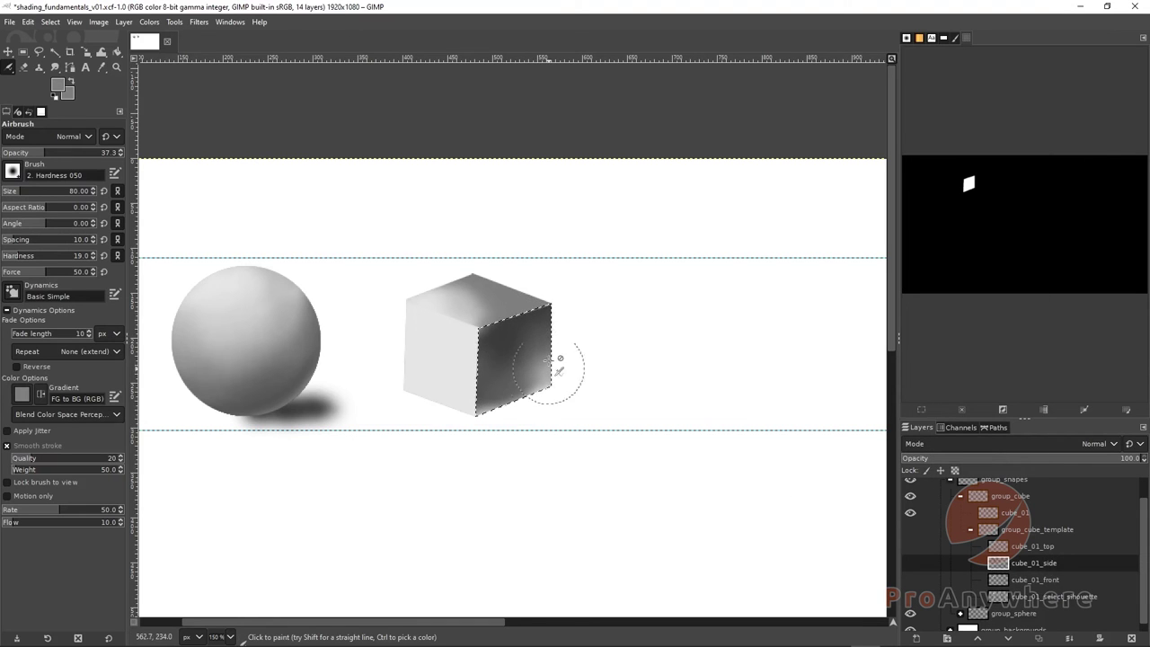
left_click(971, 531)
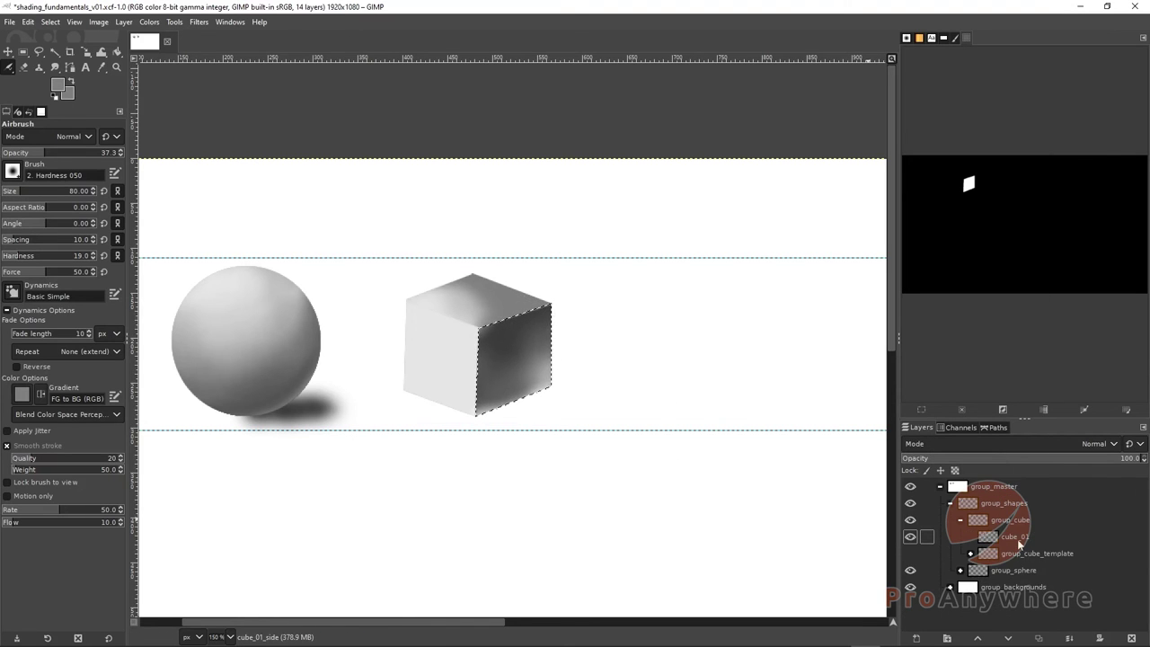
Airbrush darker shading onto the lower left of the side face, then choose Select > None.
mouse_move(515, 407)
left_mouse_down()
mouse_move(505, 364)
mouse_move(539, 372)
mouse_move(527, 365)
mouse_move(507, 386)
mouse_move(558, 356)
mouse_move(538, 376)
mouse_move(536, 350)
mouse_move(513, 353)
mouse_move(535, 372)
mouse_move(513, 384)
mouse_move(525, 332)
mouse_move(498, 388)
mouse_move(518, 375)
mouse_move(491, 398)
mouse_move(527, 346)
mouse_move(527, 371)
mouse_move(504, 401)
mouse_move(538, 377)
mouse_move(559, 361)
left_mouse_up()
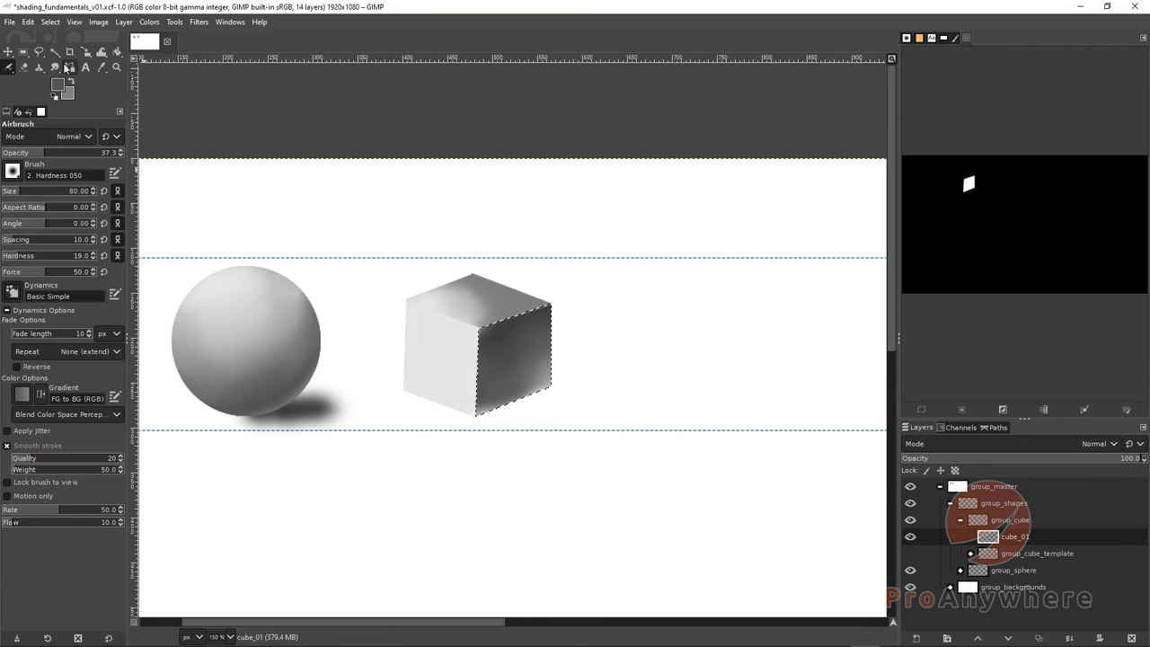
left_click(51, 21)
left_click(57, 53)
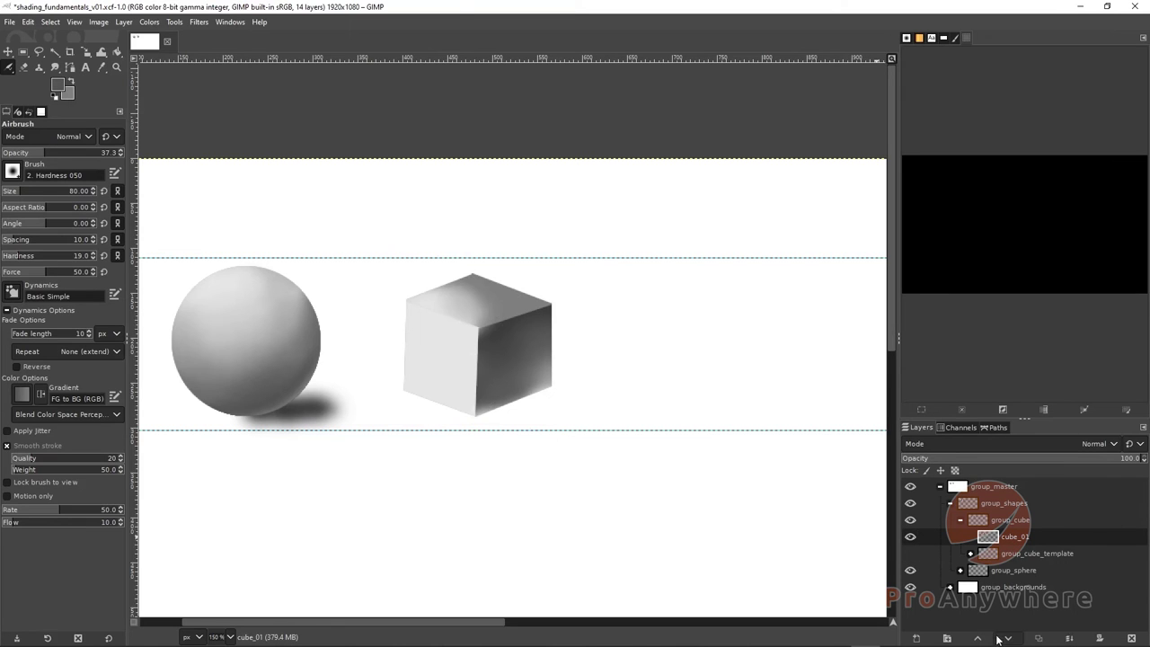
Create a layer named cube_01_shadow and place it beneath cube_01 in group_cube.
left_click(917, 639)
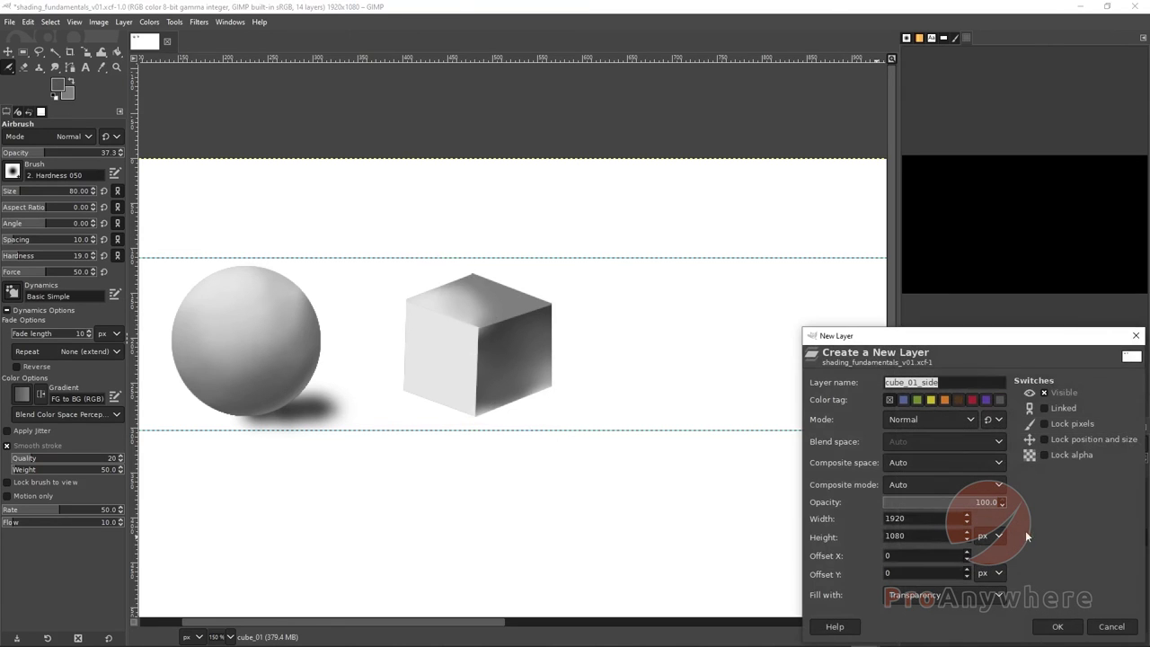
left_click(934, 381)
key("Return")
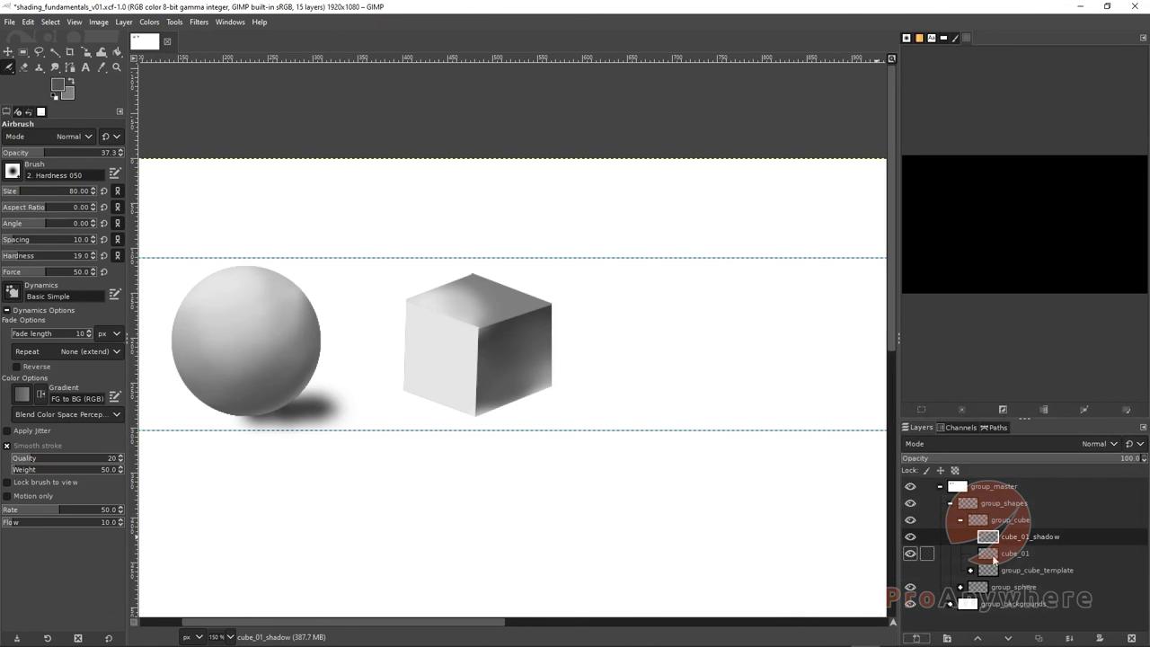
left_click_drag(1012, 539, 1009, 561)
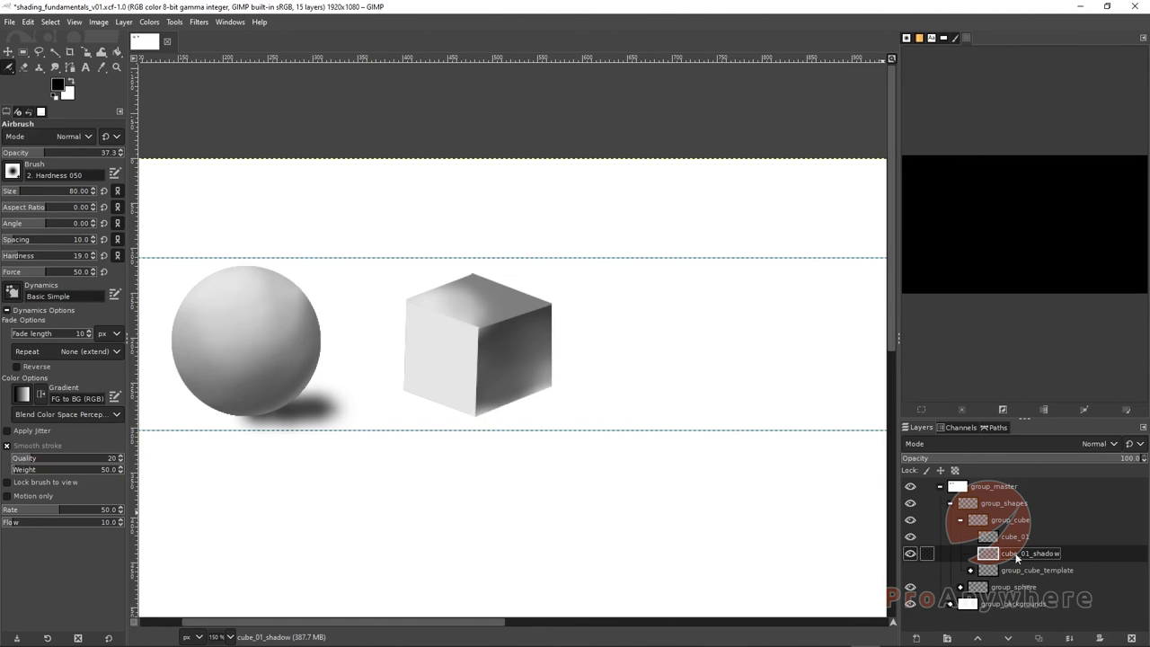
left_click(915, 537)
left_click(915, 537)
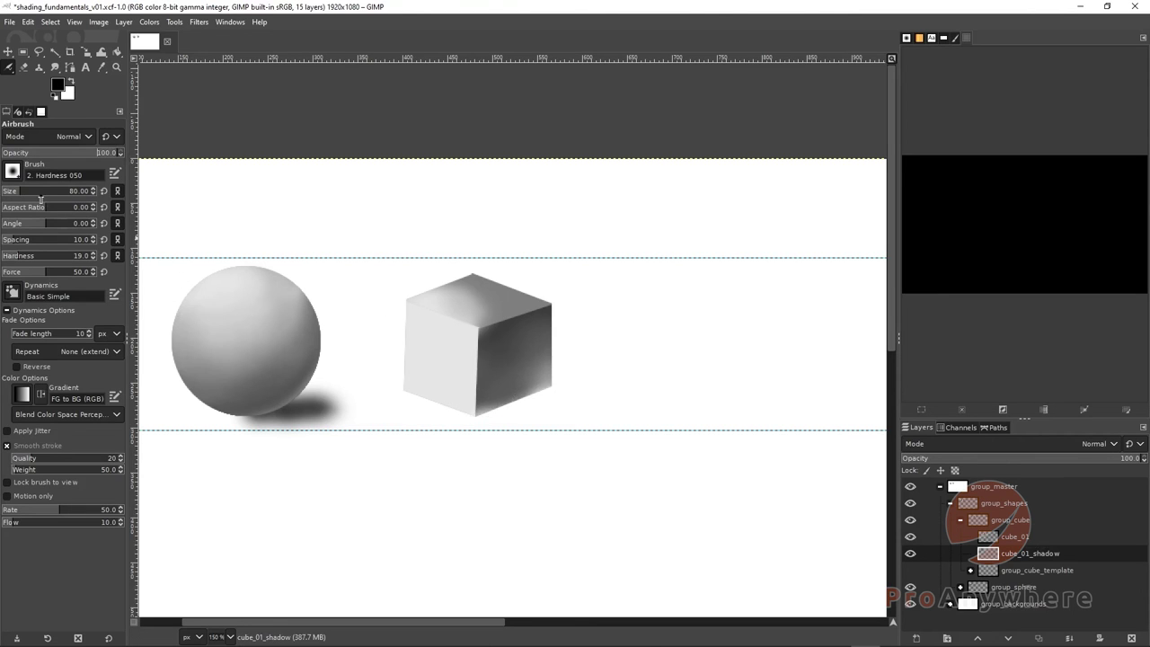
Set the airbrush size to 109 and test shadow strokes right of the cube, undoing them.
left_click_drag(60, 193, 67, 192)
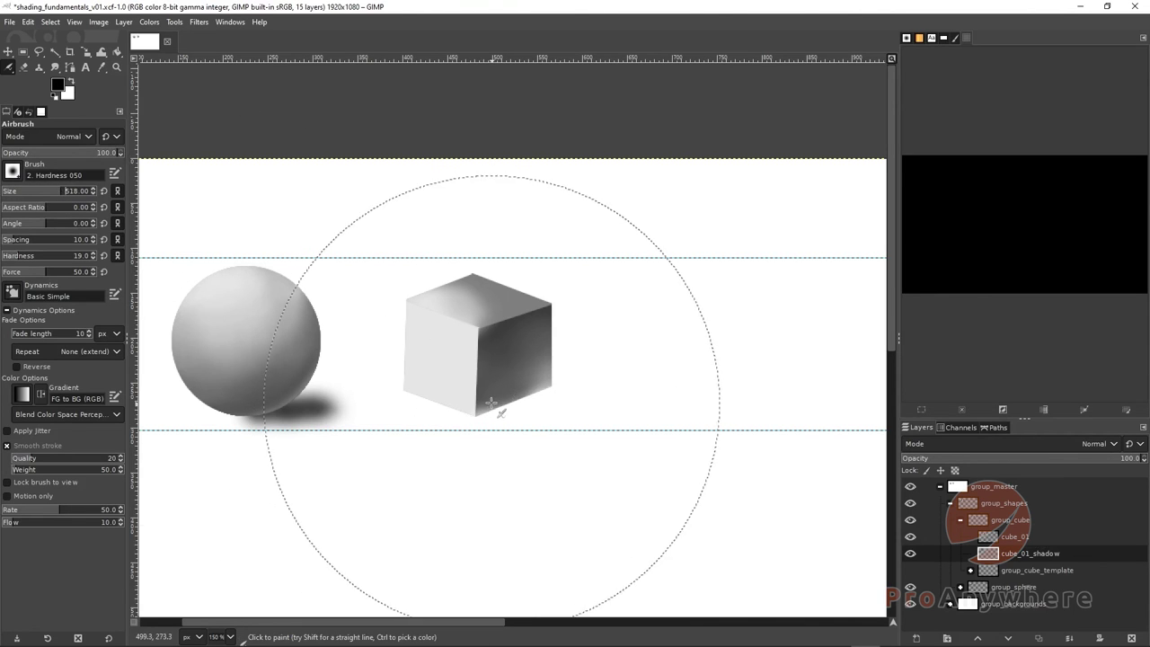
left_click(31, 191)
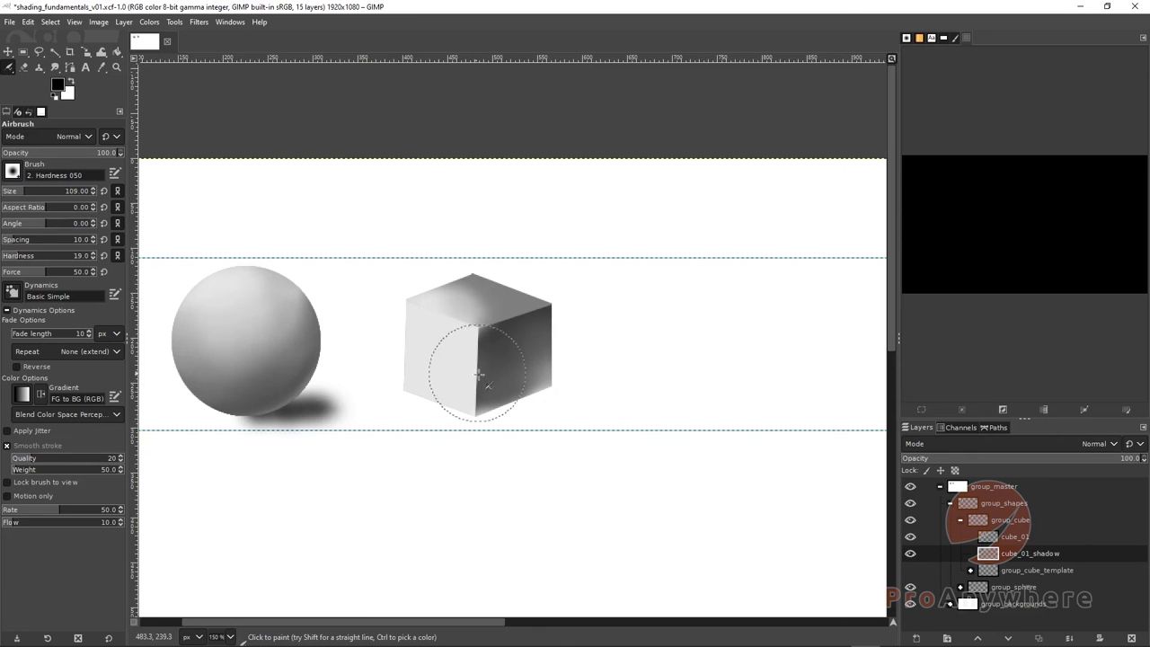
mouse_move(485, 370)
left_mouse_down()
mouse_move(597, 371)
mouse_move(564, 401)
mouse_move(595, 398)
left_mouse_up()
key("ctrl+z")
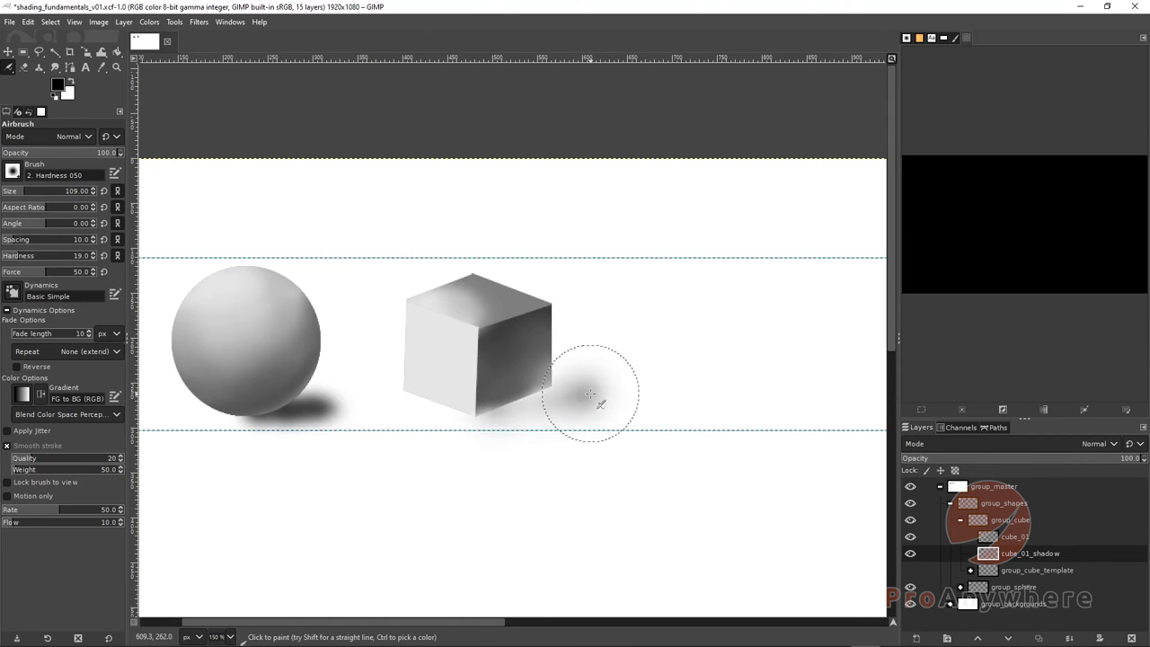
key("ctrl+z")
left_click_drag(54, 259, 77, 257)
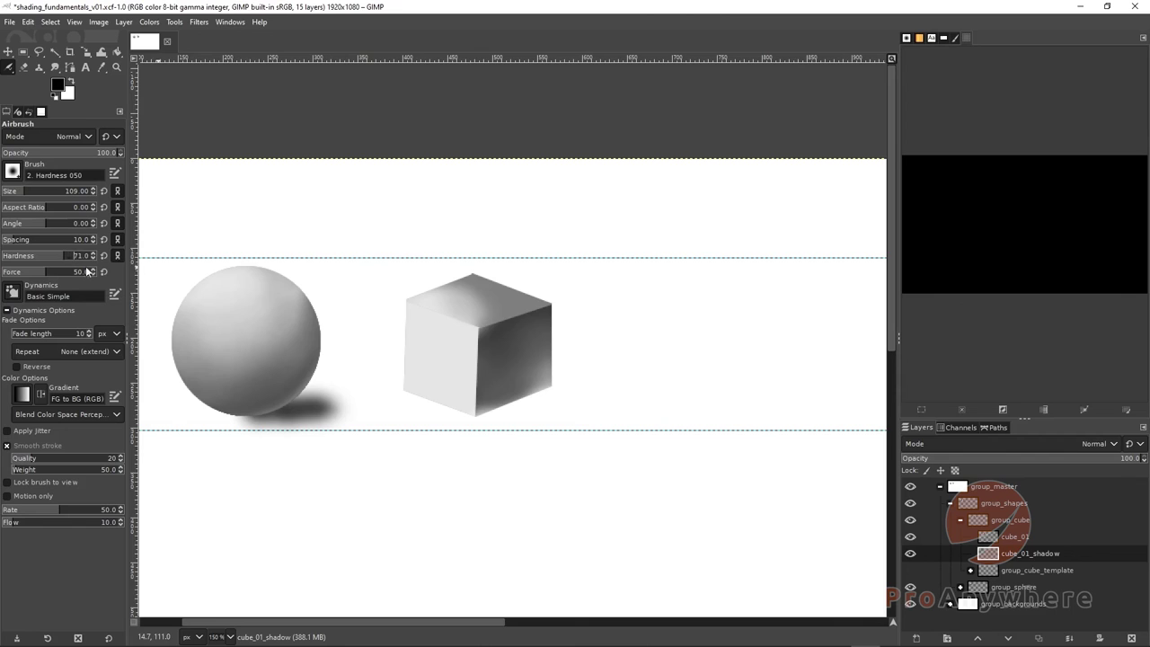
mouse_move(505, 388)
left_mouse_down()
mouse_move(557, 378)
mouse_move(539, 386)
mouse_move(552, 398)
mouse_move(620, 382)
left_mouse_up()
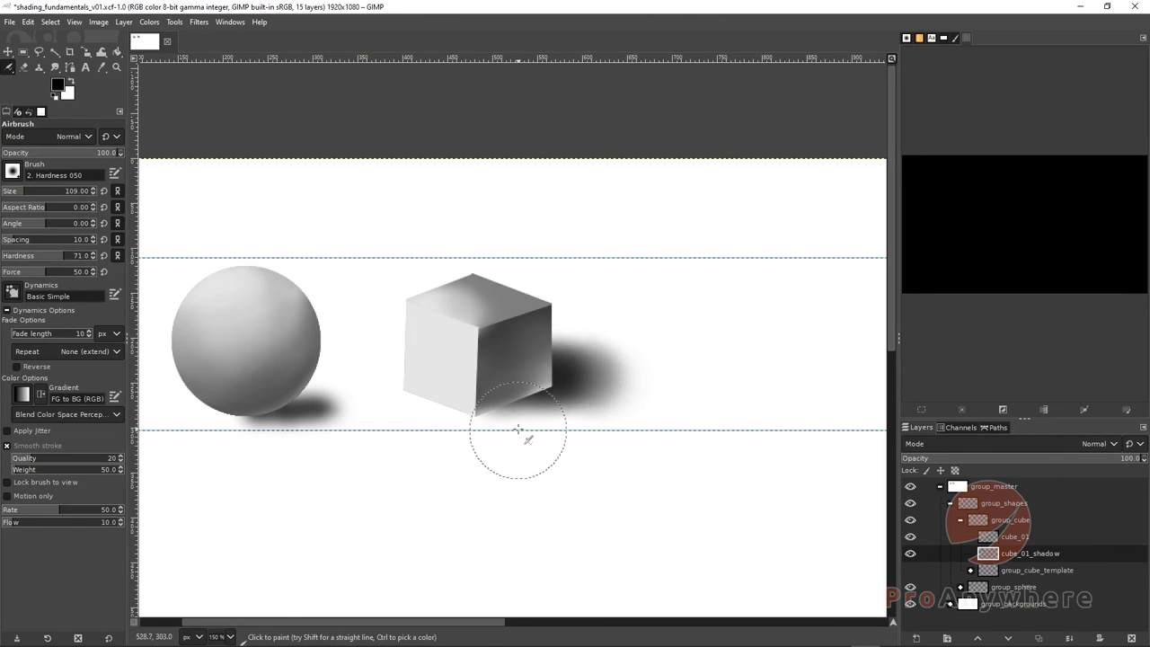
key("ctrl+z")
key("ctrl+z")
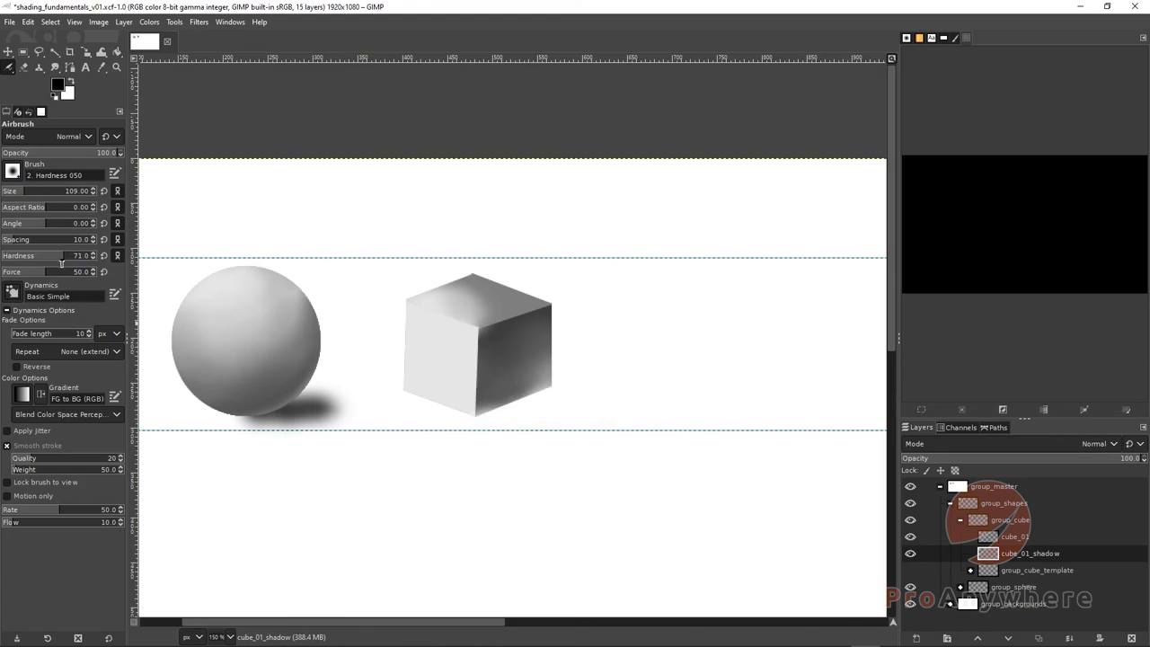
left_click(46, 257)
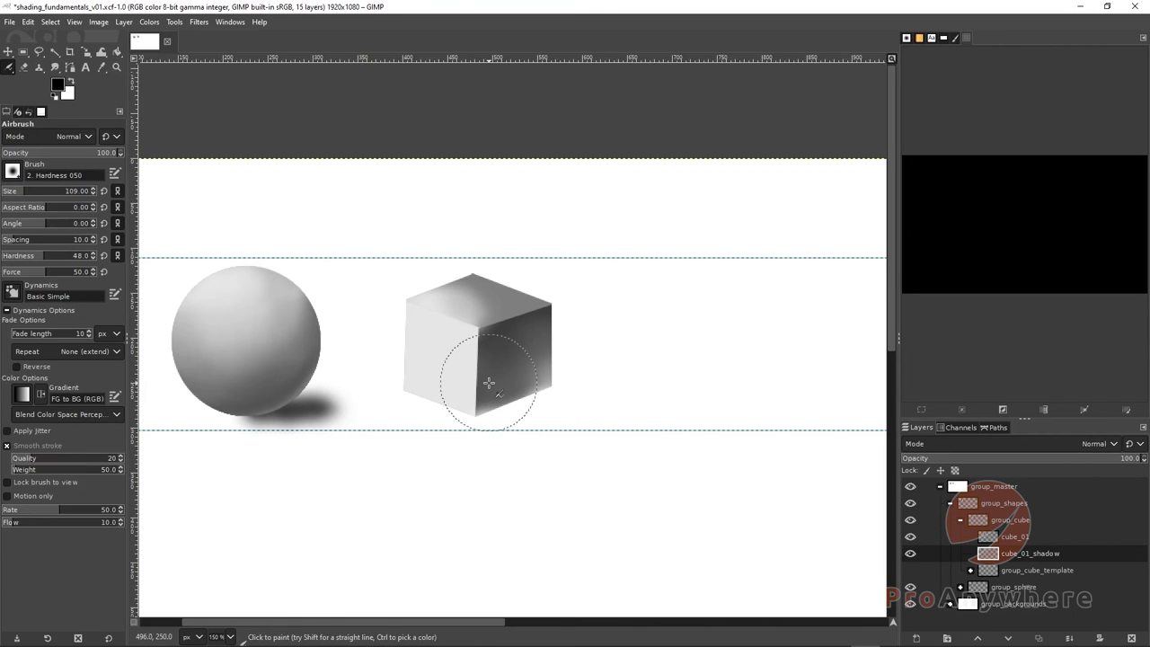
mouse_move(487, 371)
left_mouse_down()
mouse_move(575, 381)
mouse_move(497, 382)
mouse_move(585, 395)
mouse_move(608, 381)
mouse_move(604, 398)
left_mouse_up()
key("ctrl+z")
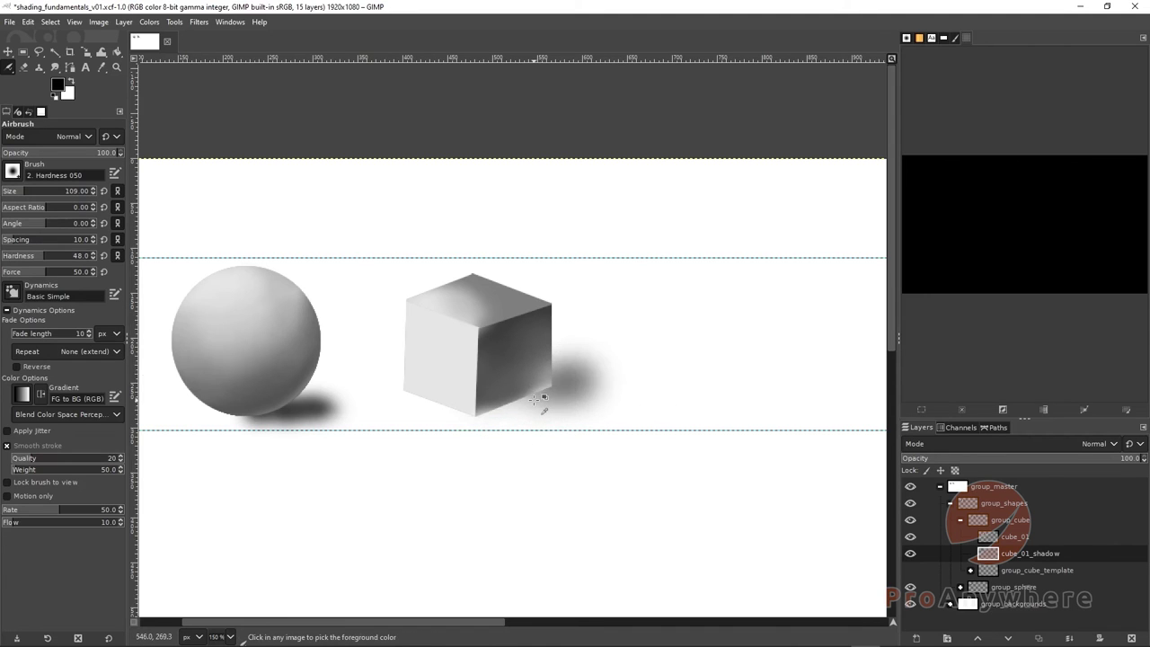
mouse_move(530, 359)
left_mouse_down()
mouse_move(596, 372)
mouse_move(593, 384)
mouse_move(602, 346)
mouse_move(620, 395)
left_mouse_up()
key("ctrl+z")
key("ctrl+z")
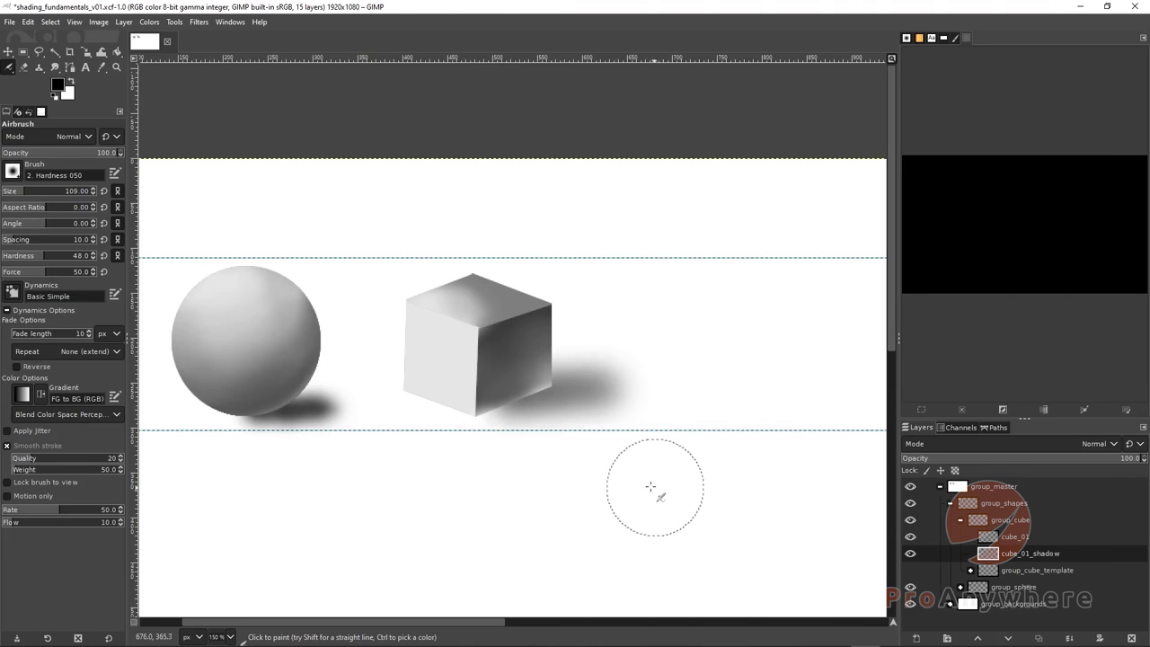
Keep trying cast-shadow strokes below and right of the cube, undoing each attempt.
key("ctrl+z")
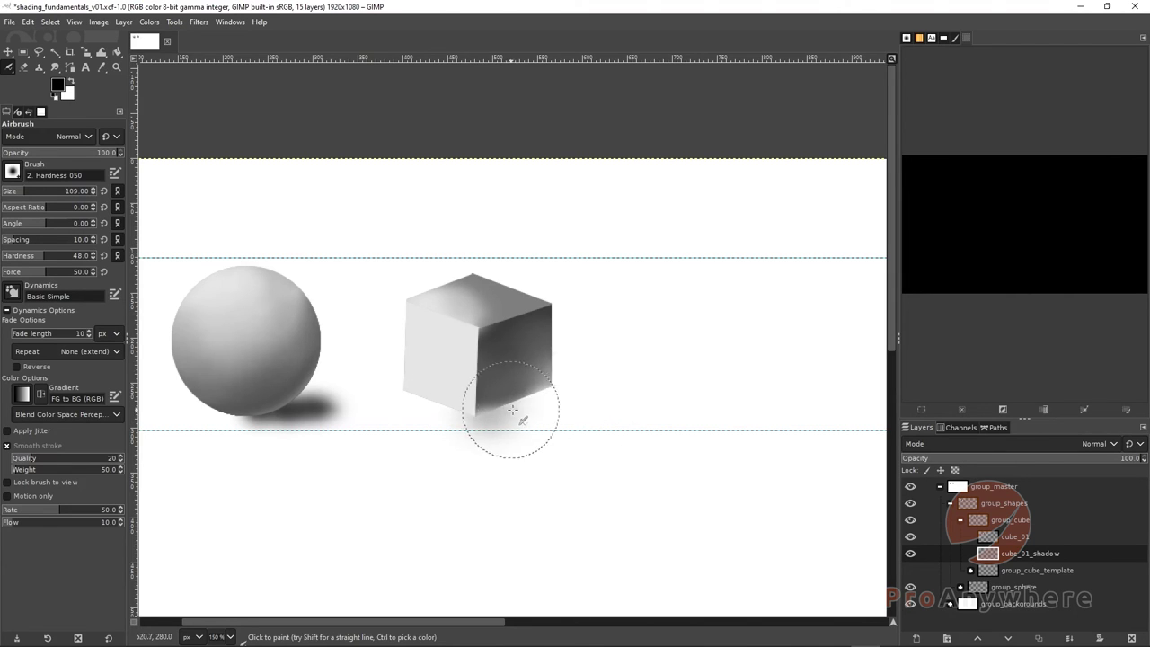
key("ctrl+z")
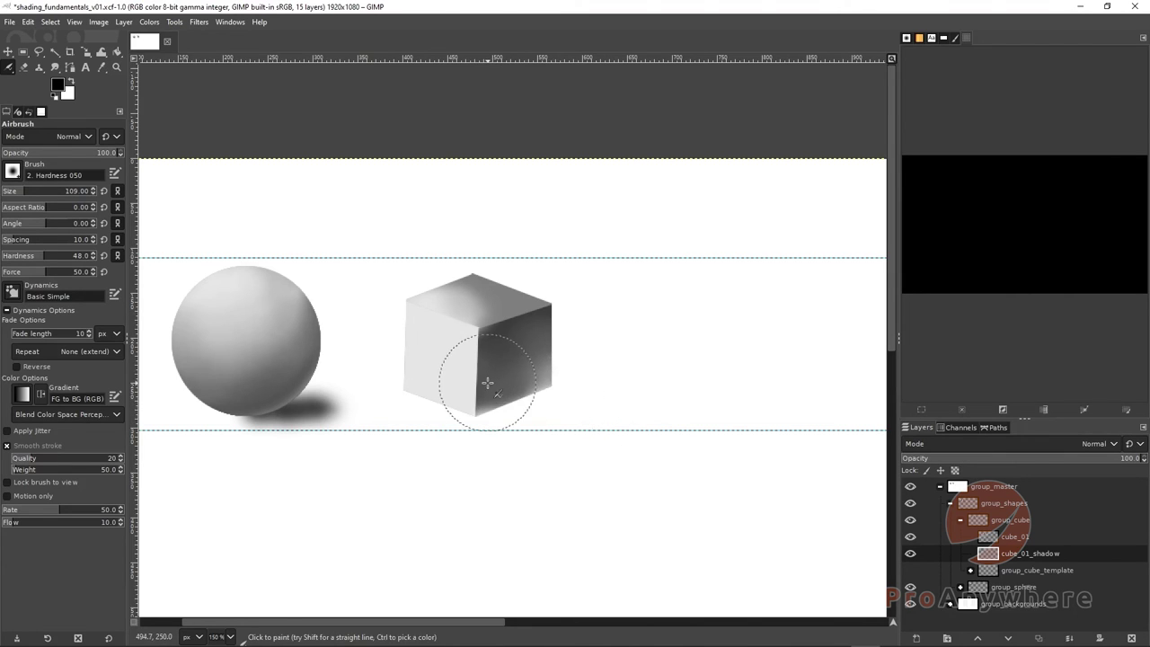
left_click_drag(582, 384, 610, 380)
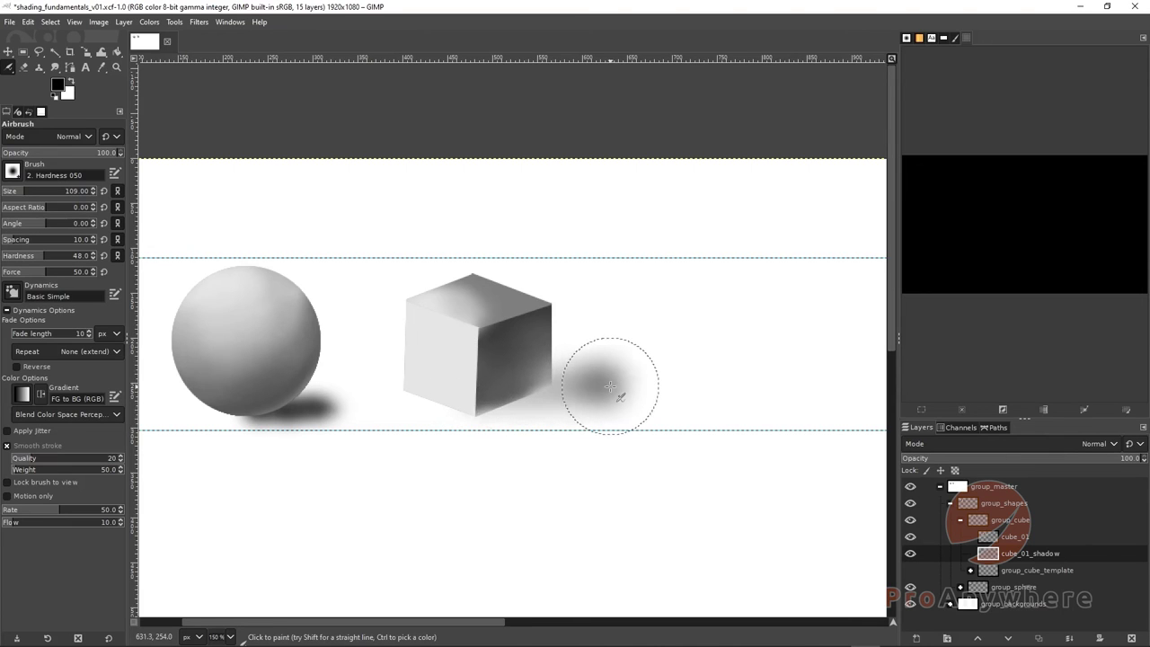
key("ctrl+z")
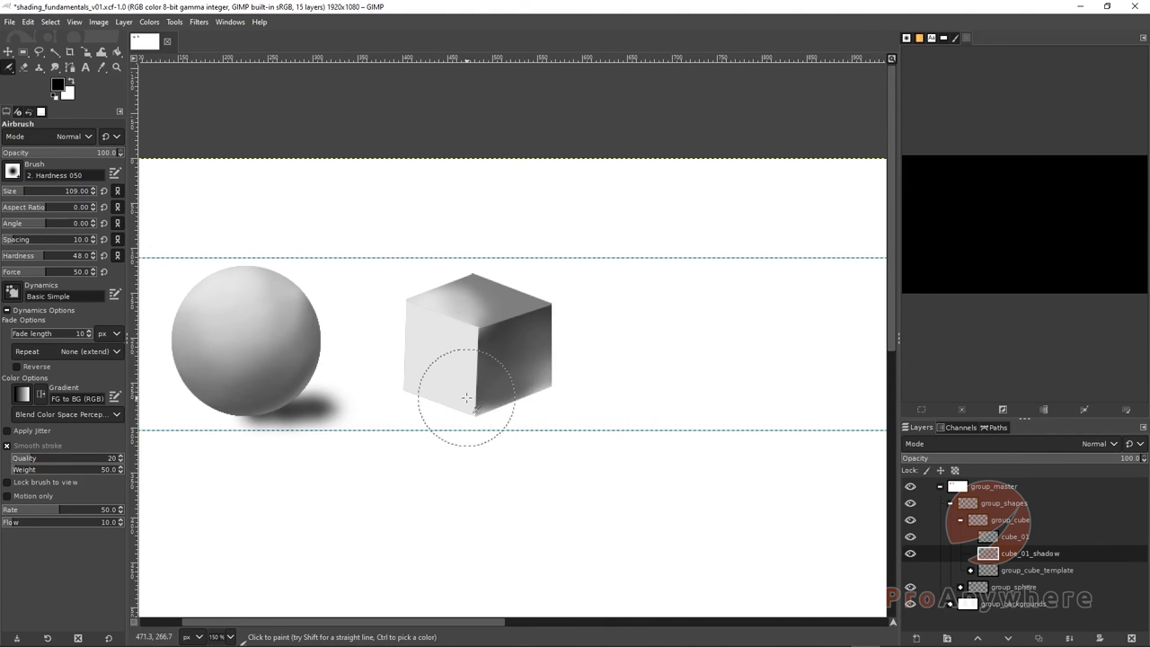
mouse_move(566, 384)
left_mouse_down()
mouse_move(584, 382)
mouse_move(482, 390)
mouse_move(526, 410)
mouse_move(562, 388)
mouse_move(590, 410)
left_mouse_up()
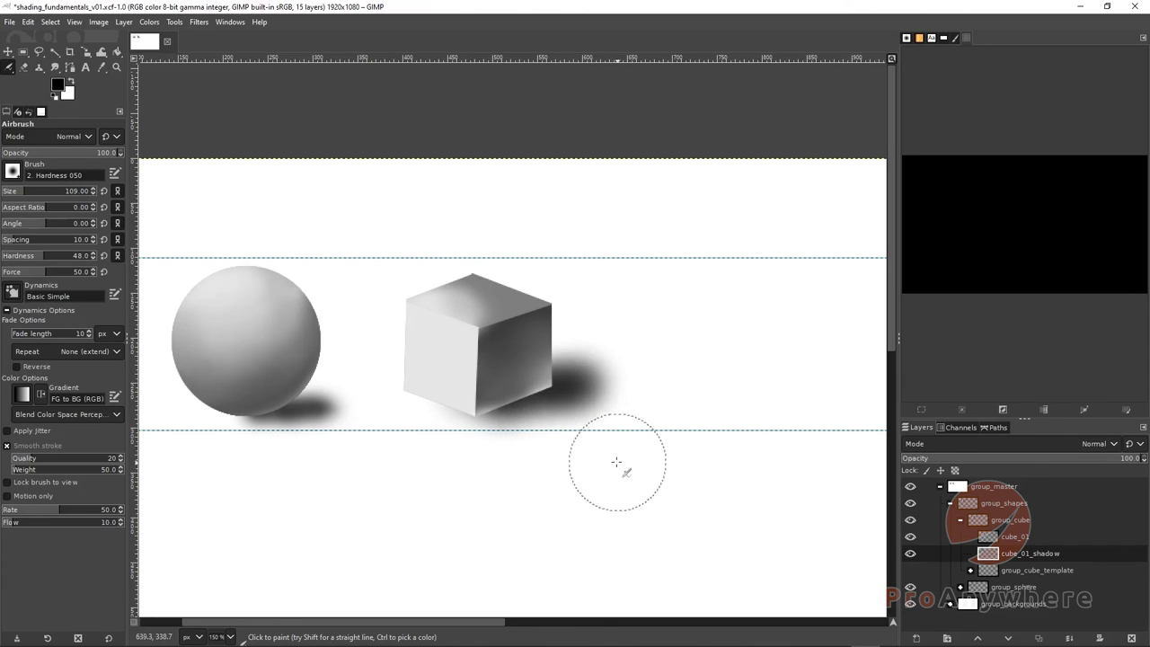
key("ctrl+z")
mouse_move(476, 418)
left_mouse_down()
mouse_move(490, 390)
mouse_move(490, 408)
mouse_move(582, 384)
left_mouse_up()
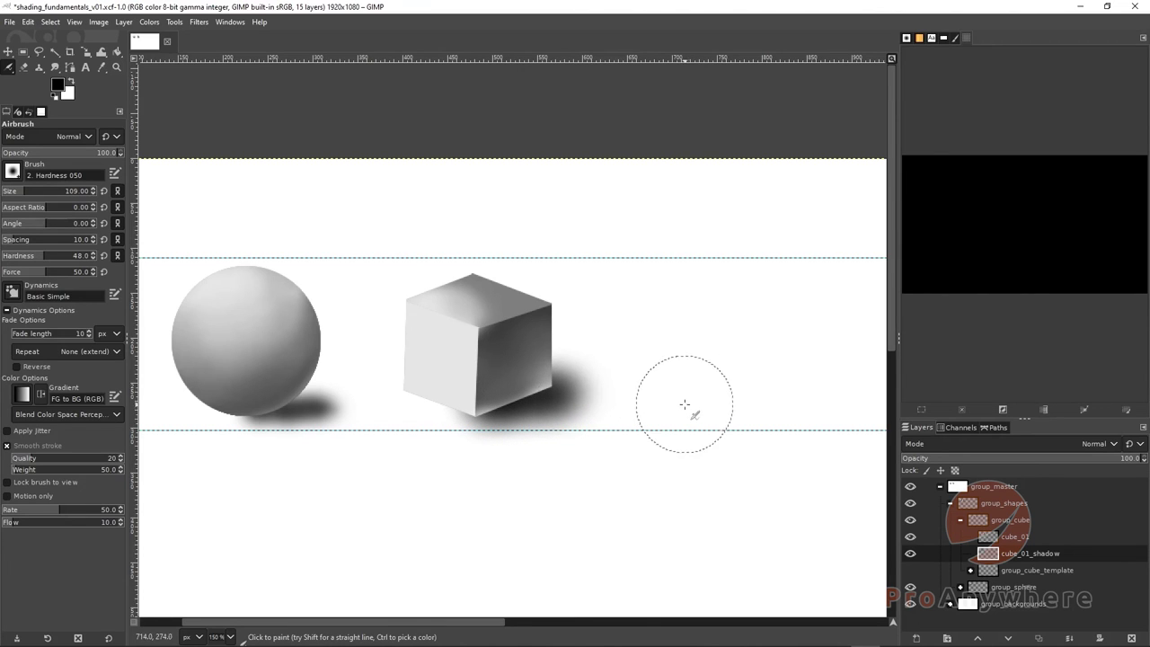
key("ctrl+z")
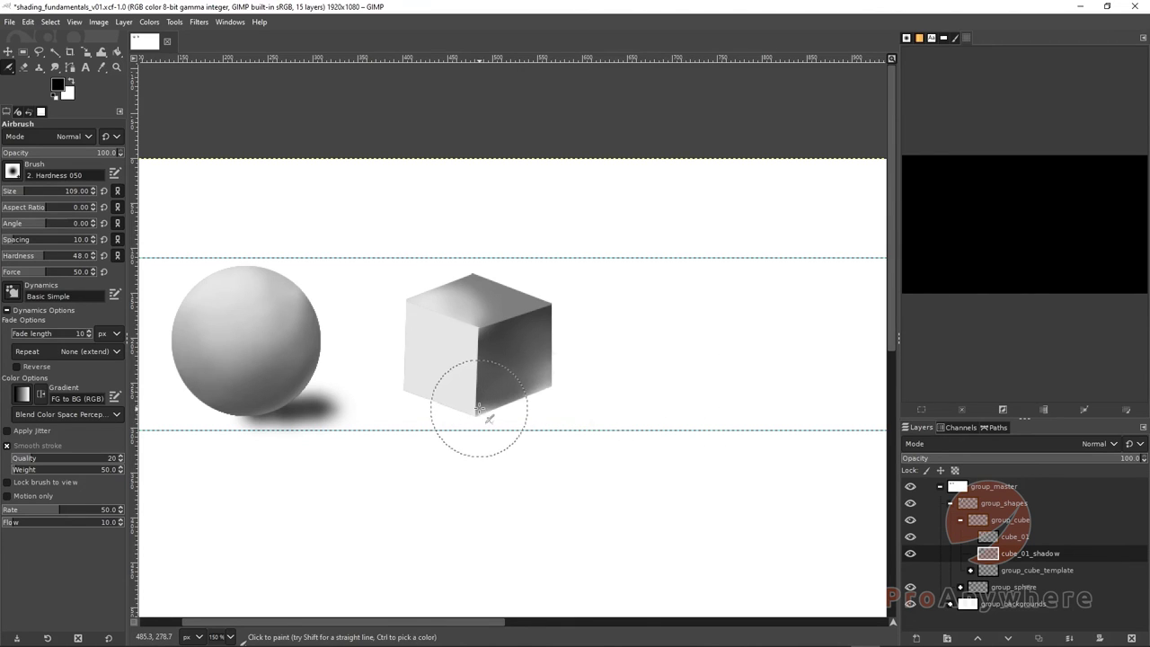
mouse_move(480, 418)
left_mouse_down()
mouse_move(510, 405)
mouse_move(619, 399)
left_mouse_up()
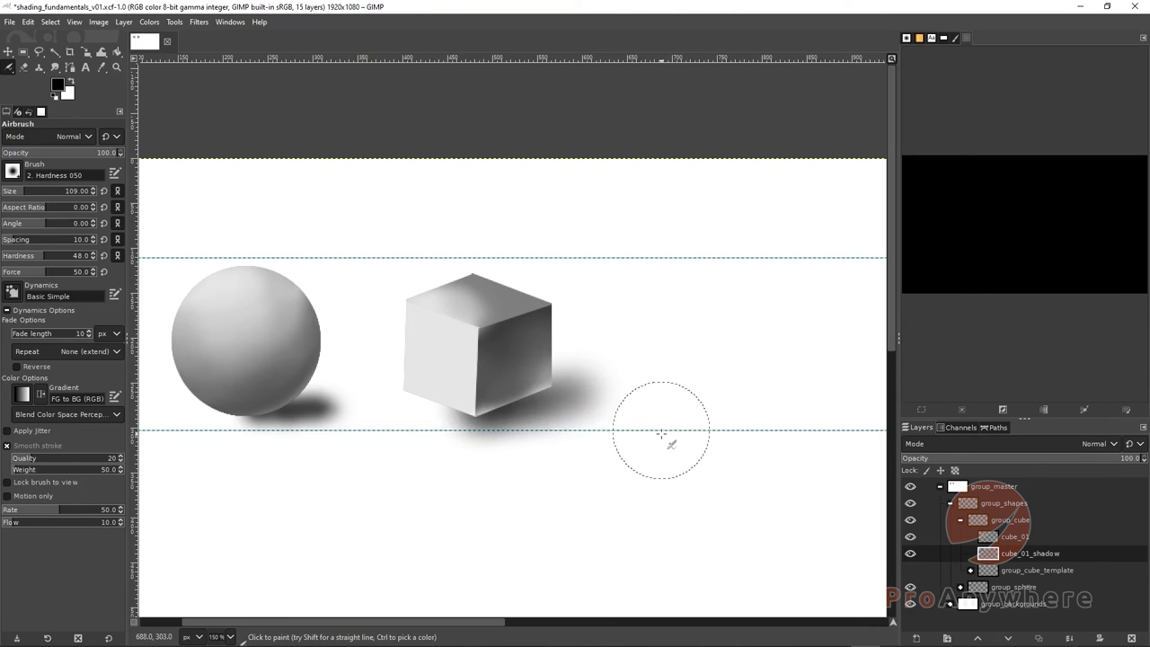
key("ctrl+z")
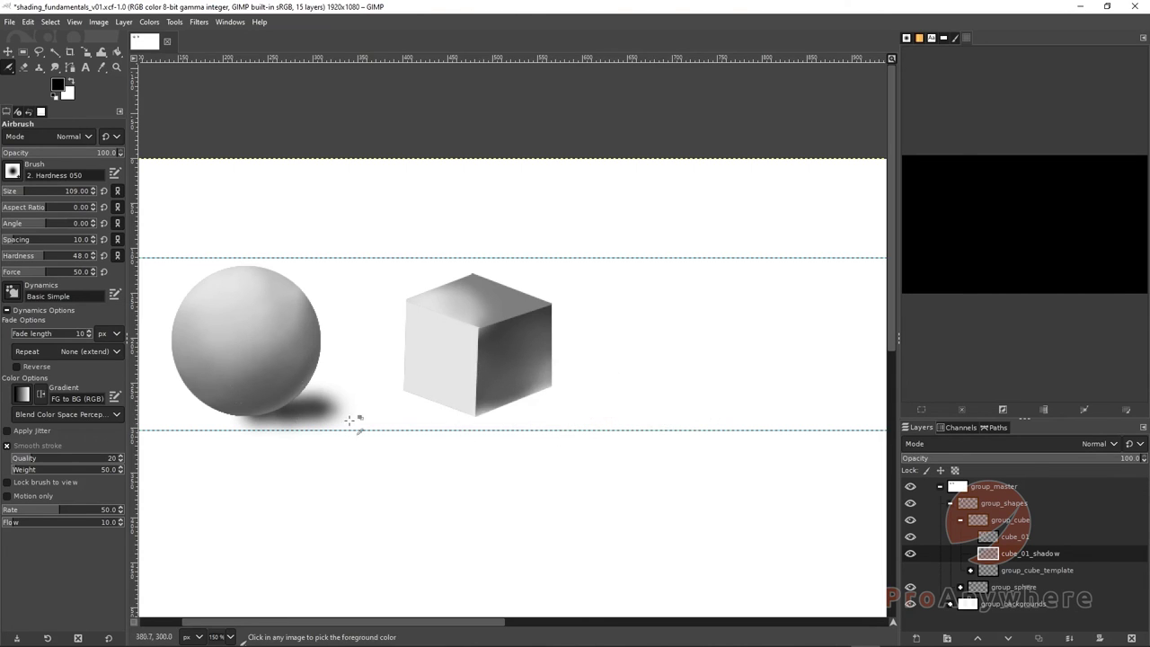
Lower brush hardness to 33 and paint the soft dark shadow along the cube's base.
left_click(39, 258)
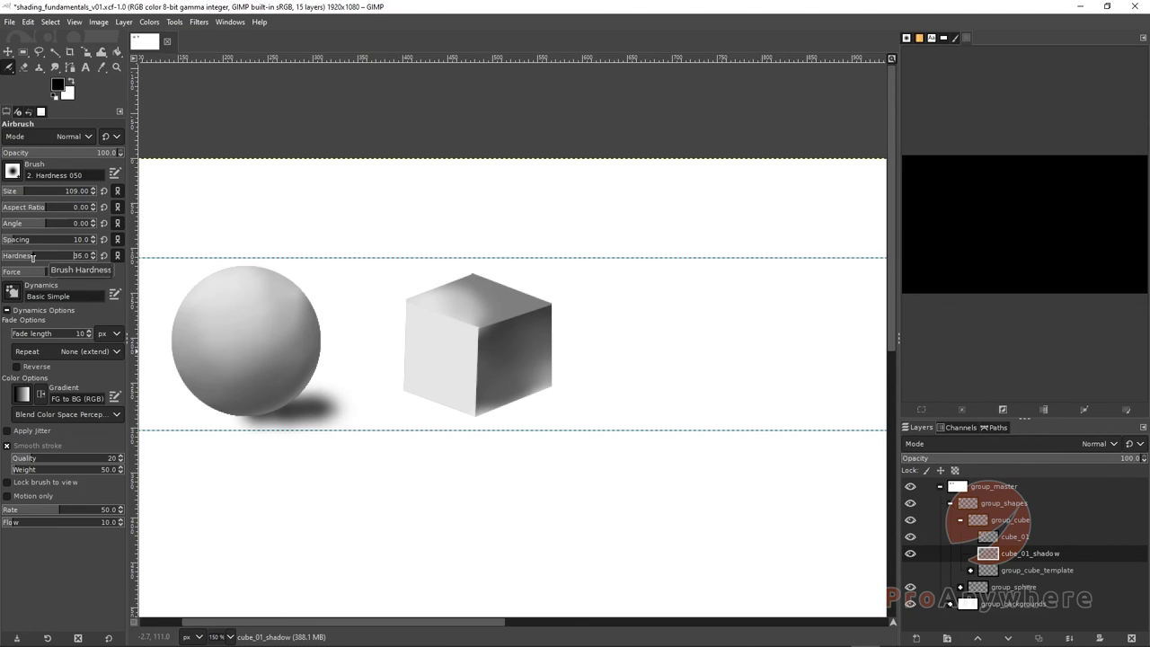
left_click(31, 258)
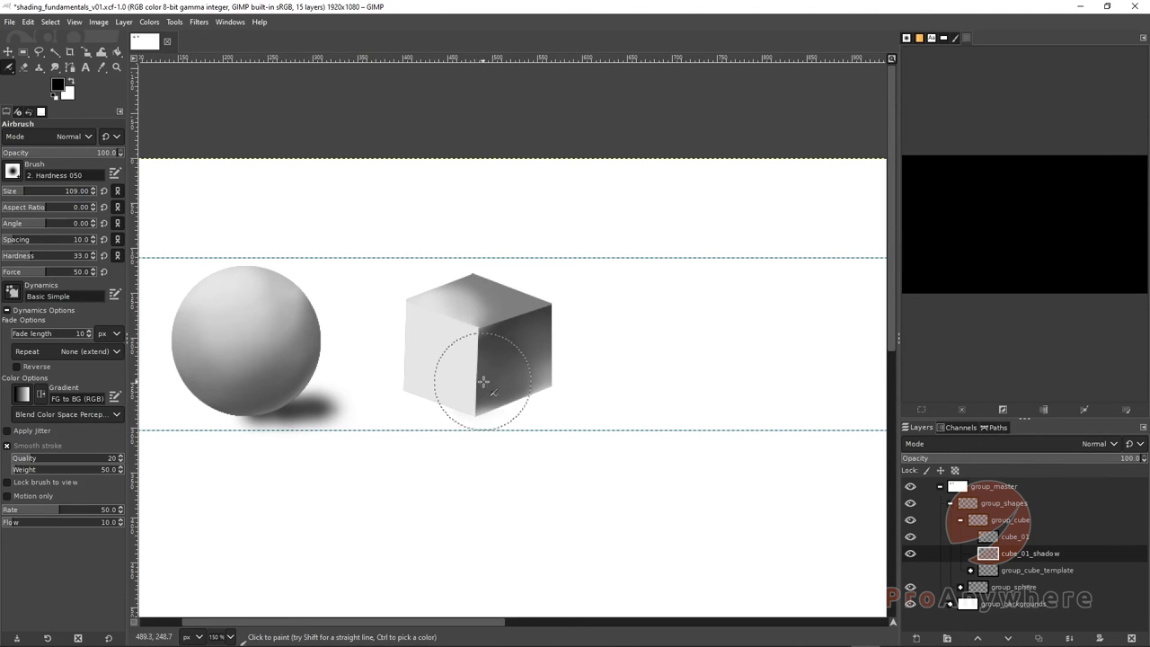
left_click_drag(530, 373, 633, 386)
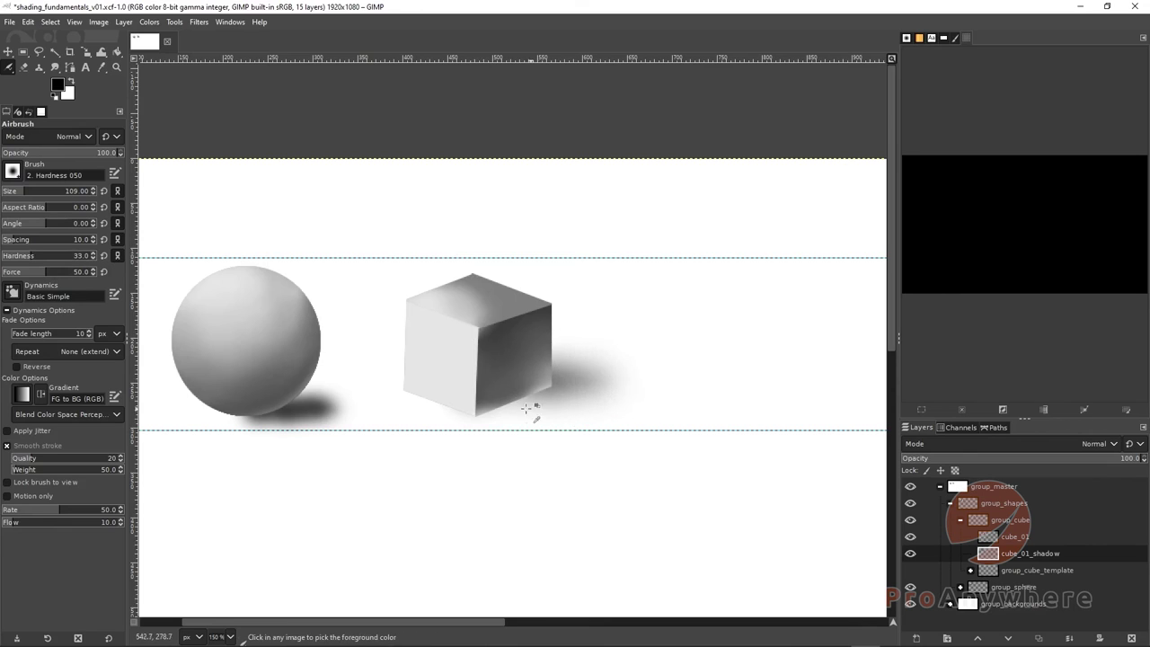
key("ctrl+z")
mouse_move(527, 408)
left_mouse_down()
mouse_move(484, 407)
mouse_move(610, 391)
mouse_move(539, 423)
left_mouse_up()
key("ctrl+z")
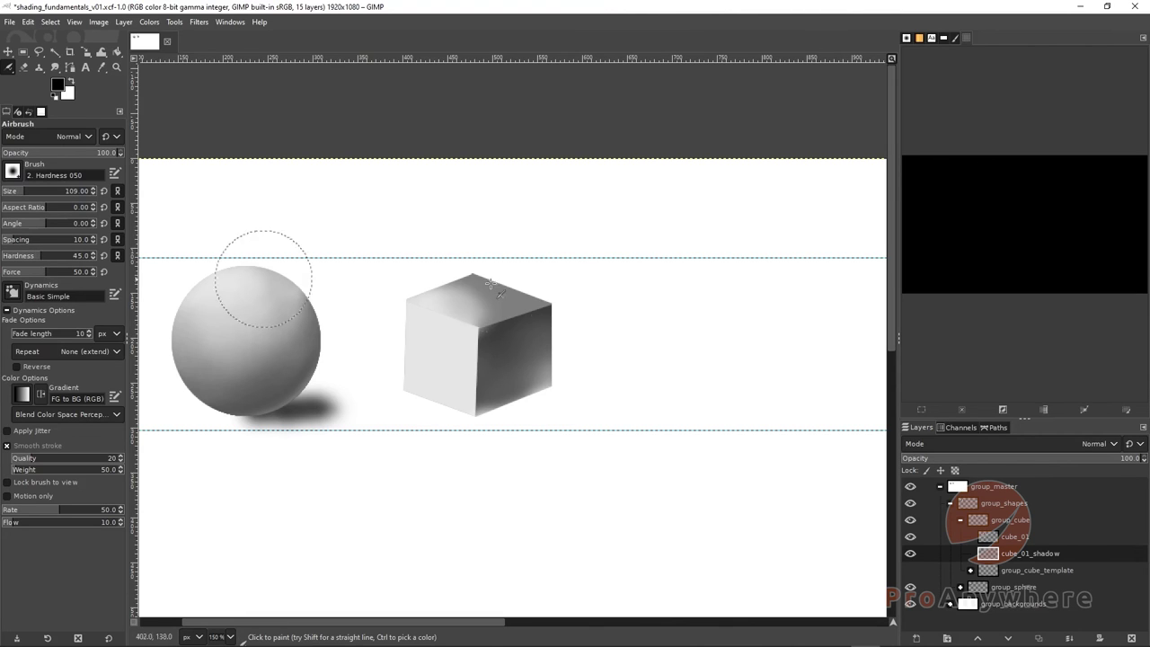
mouse_move(544, 392)
left_mouse_down()
mouse_move(576, 390)
mouse_move(451, 393)
mouse_move(629, 380)
mouse_move(607, 389)
mouse_move(603, 414)
mouse_move(495, 417)
mouse_move(474, 402)
mouse_move(570, 387)
mouse_move(628, 396)
mouse_move(628, 417)
mouse_move(492, 408)
left_mouse_up()
mouse_move(528, 398)
left_mouse_down()
mouse_move(595, 381)
mouse_move(570, 406)
left_mouse_up()
key("ctrl+z")
mouse_move(500, 403)
left_mouse_down()
mouse_move(549, 392)
mouse_move(487, 407)
mouse_move(583, 392)
mouse_move(560, 410)
left_mouse_up()
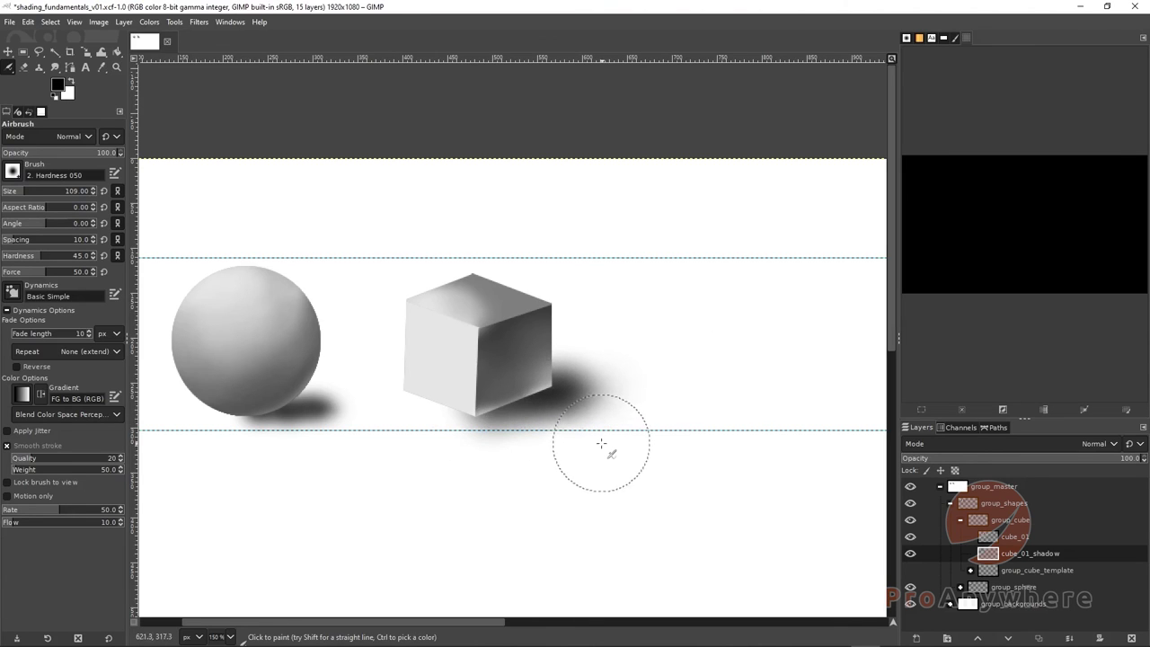
mouse_move(601, 409)
left_mouse_down()
mouse_move(588, 377)
mouse_move(561, 395)
mouse_move(584, 385)
mouse_move(569, 419)
mouse_move(590, 372)
mouse_move(583, 415)
left_mouse_up()
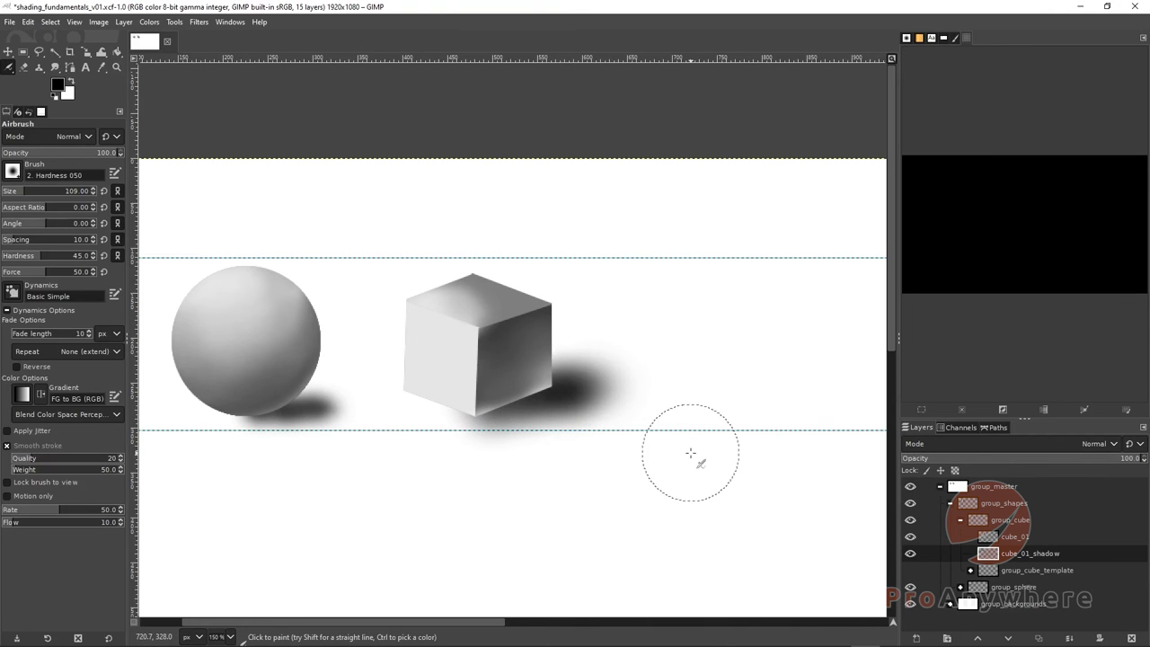
With Free Select, outline a slanted four-sided polygon from the cube's bottom corners under the shadow.
left_click(39, 51)
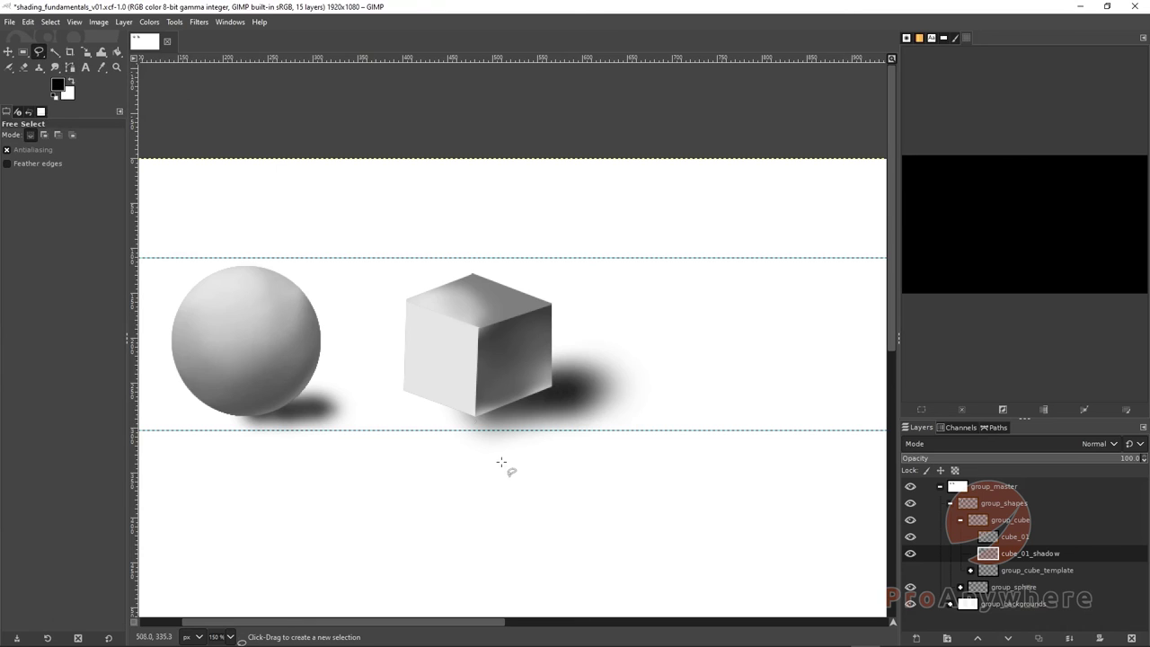
left_click(402, 389)
left_click(475, 416)
left_click(673, 414)
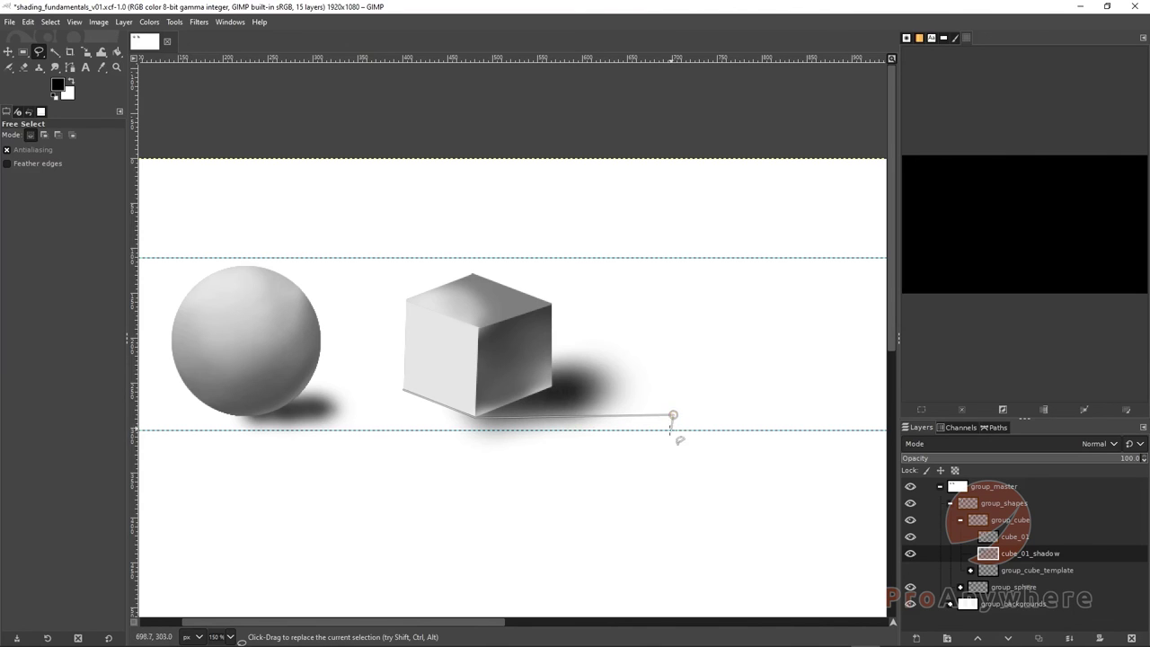
left_click(575, 506)
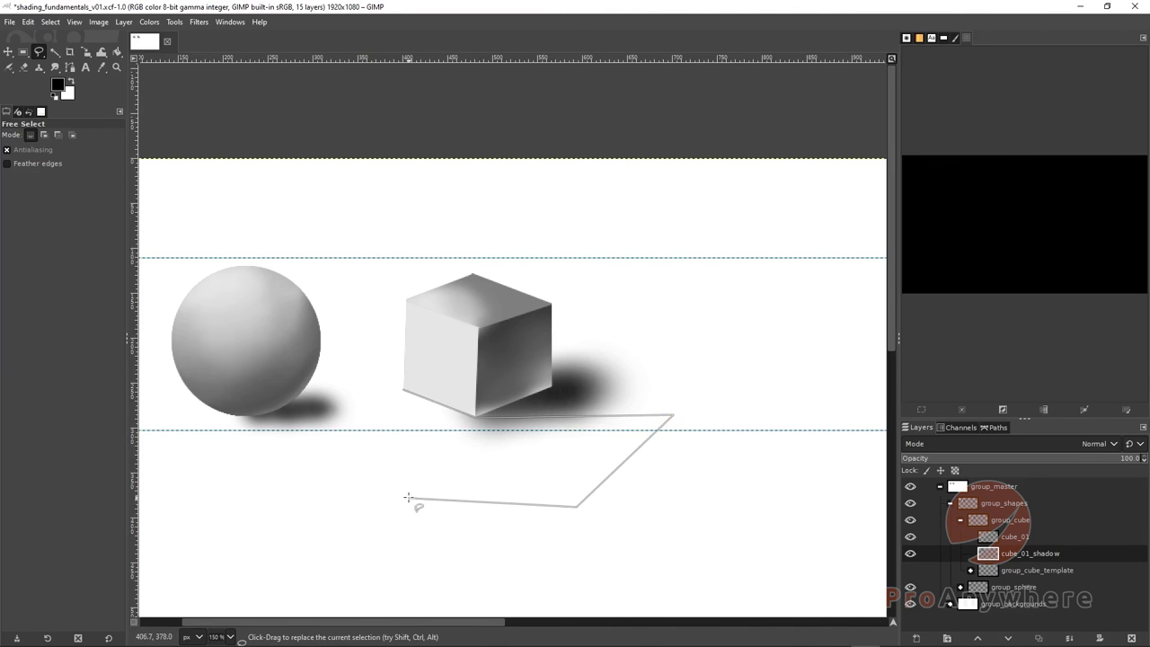
left_click(409, 496)
double_click(402, 390)
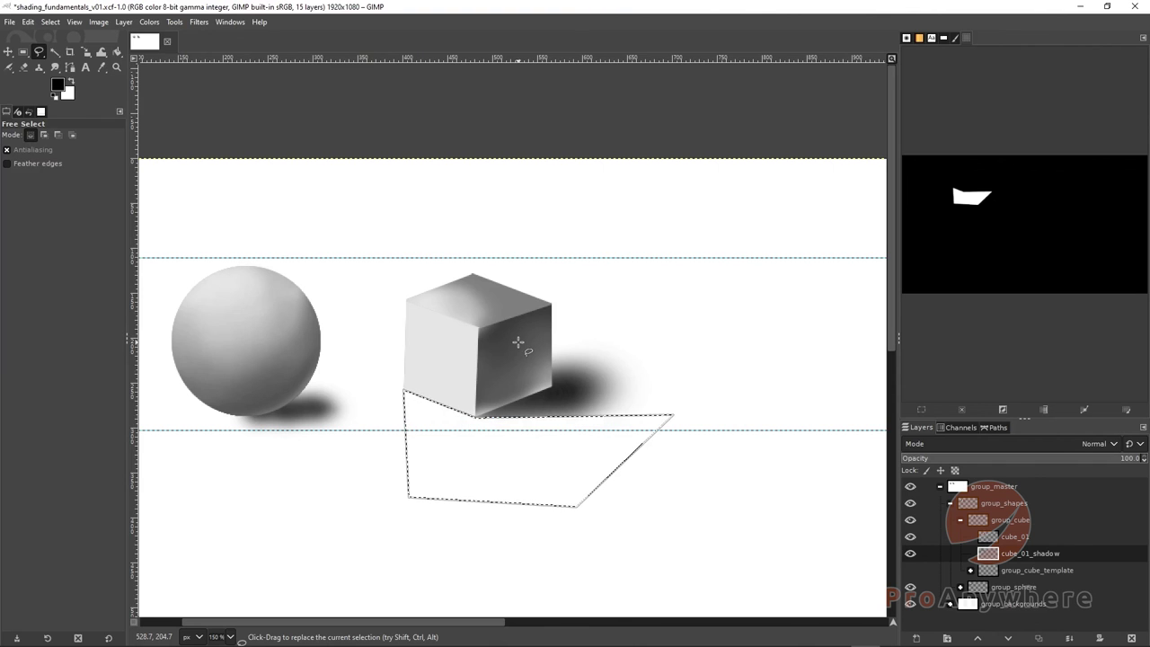
Duplicate the image twice, bring the cube fully into view, and clear the selection outline.
key("ctrl+d")
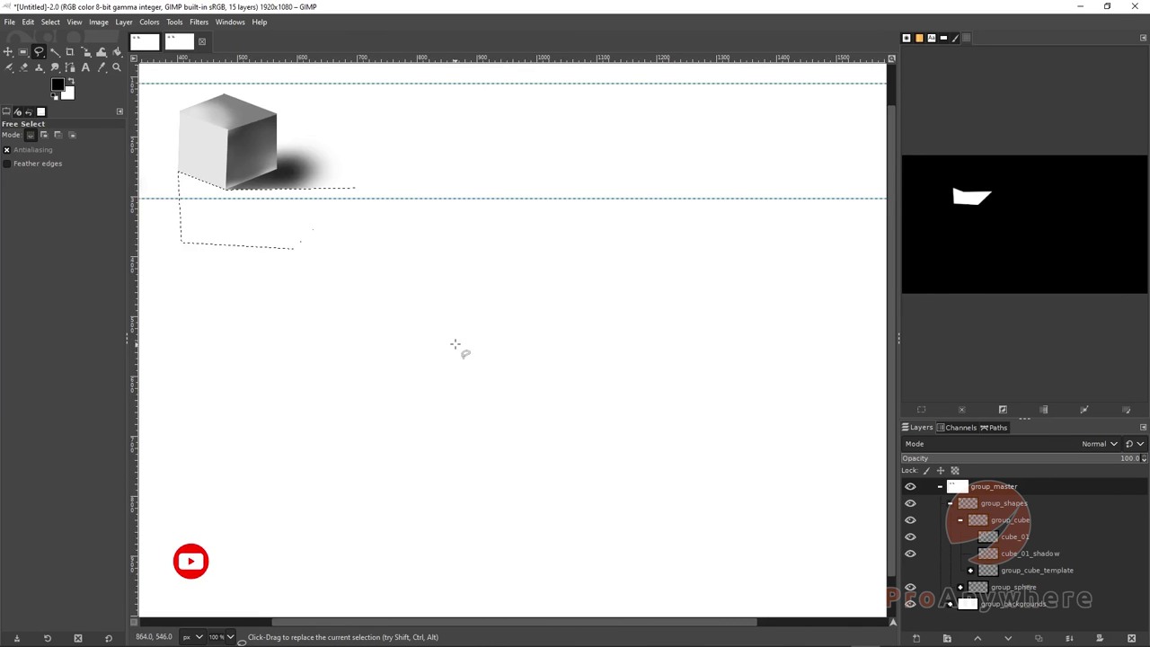
key("ctrl+d")
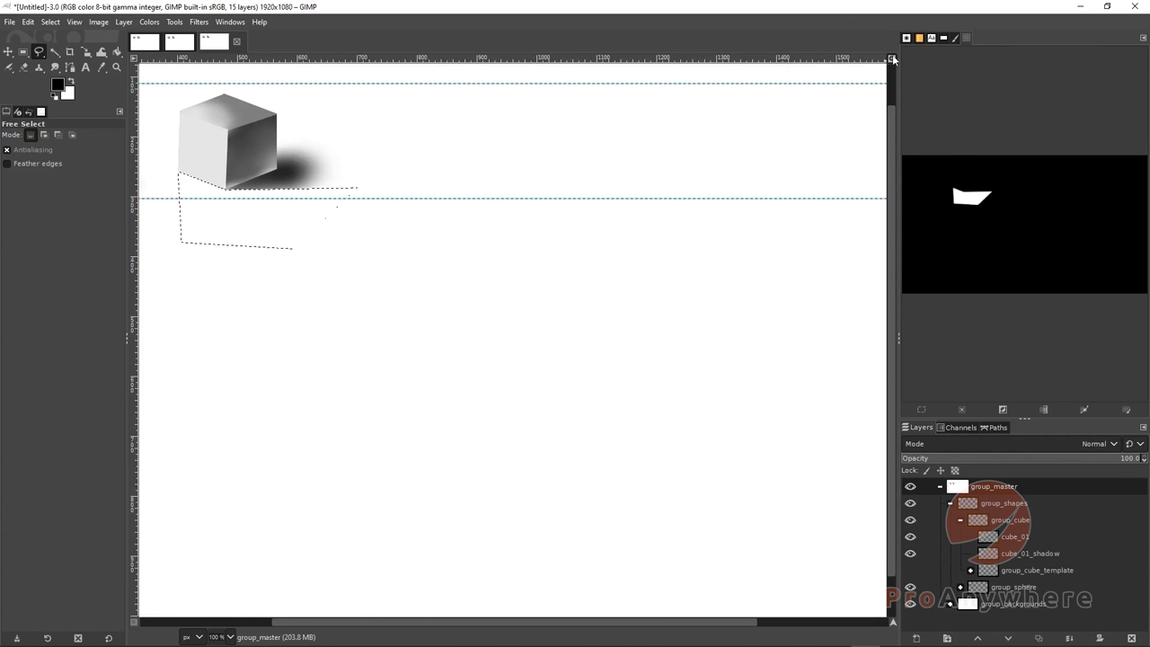
scroll(367, 264, "up", 2)
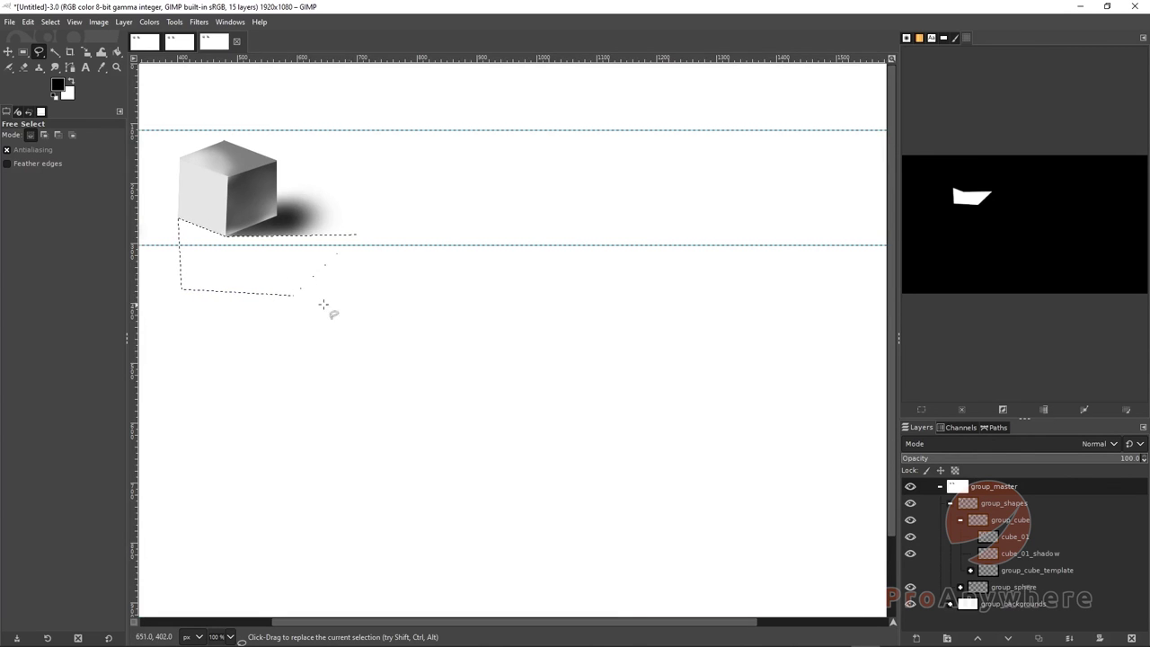
left_click_drag(324, 305, 588, 391)
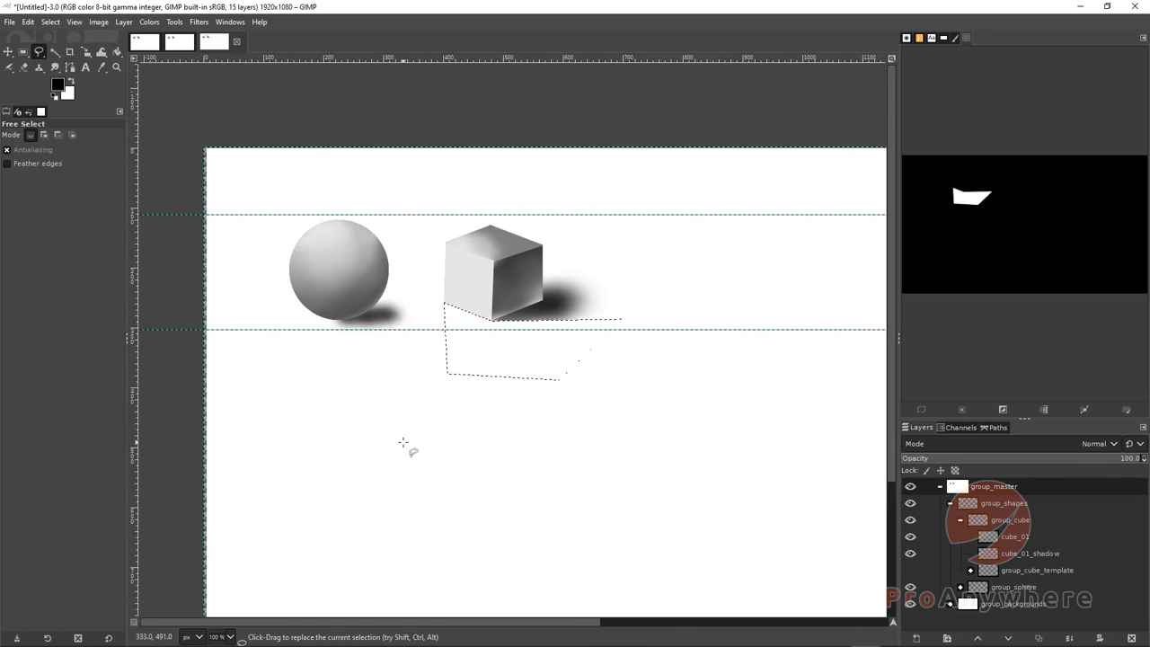
scroll(404, 442, "up", 2)
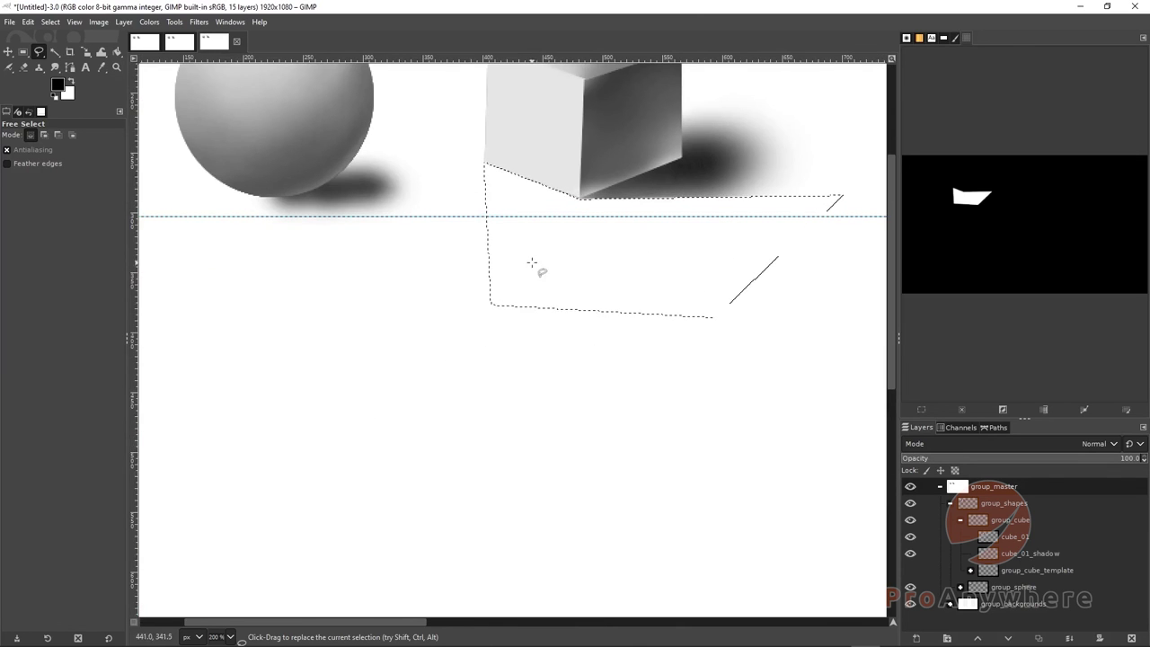
left_click_drag(532, 263, 427, 406)
left_click(961, 409)
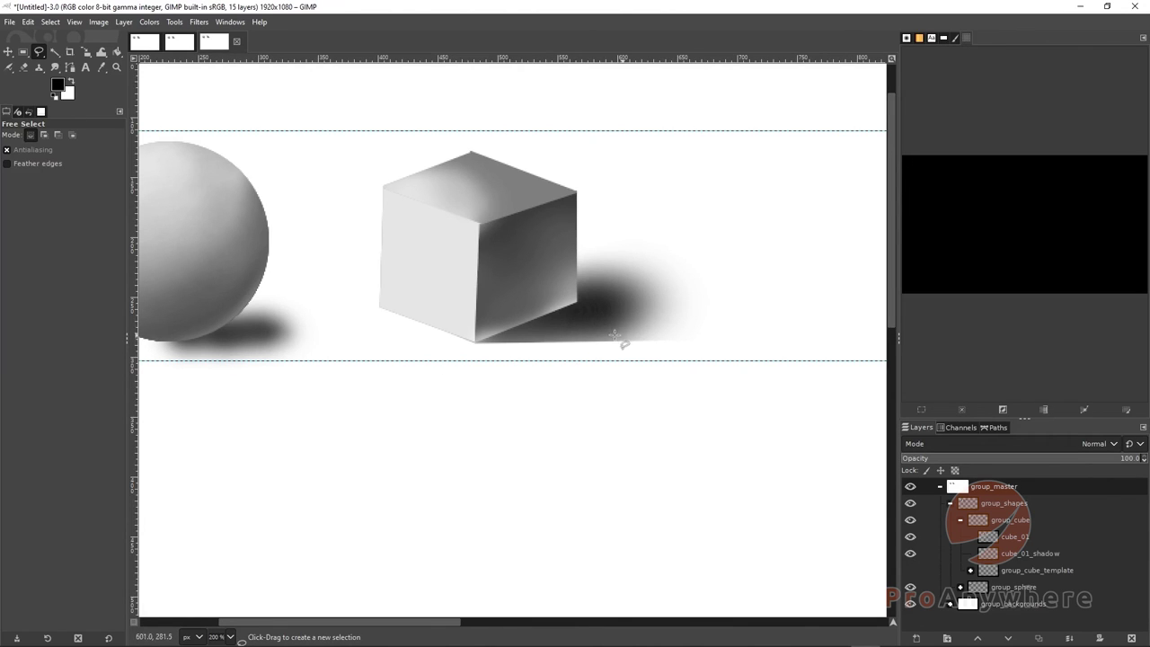
Airbrush at hardness 13 to extend the shadow right of the cube, then choose Select > None.
left_click(8, 67)
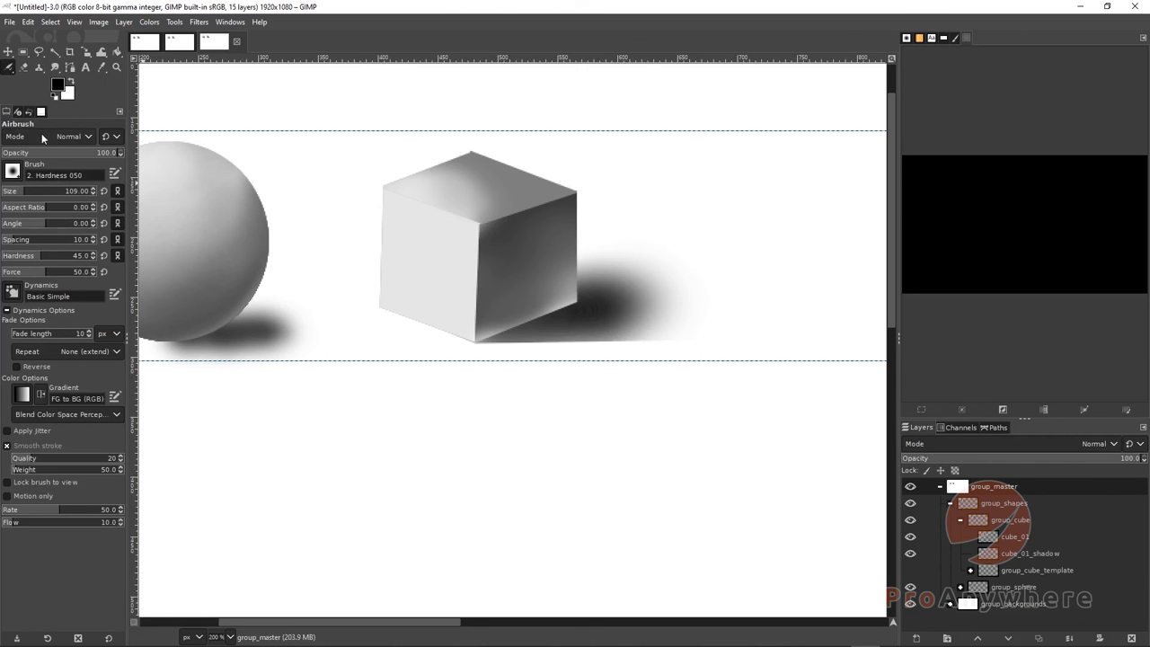
left_click_drag(36, 255, 16, 256)
left_click_drag(647, 287, 581, 320)
left_click(582, 320)
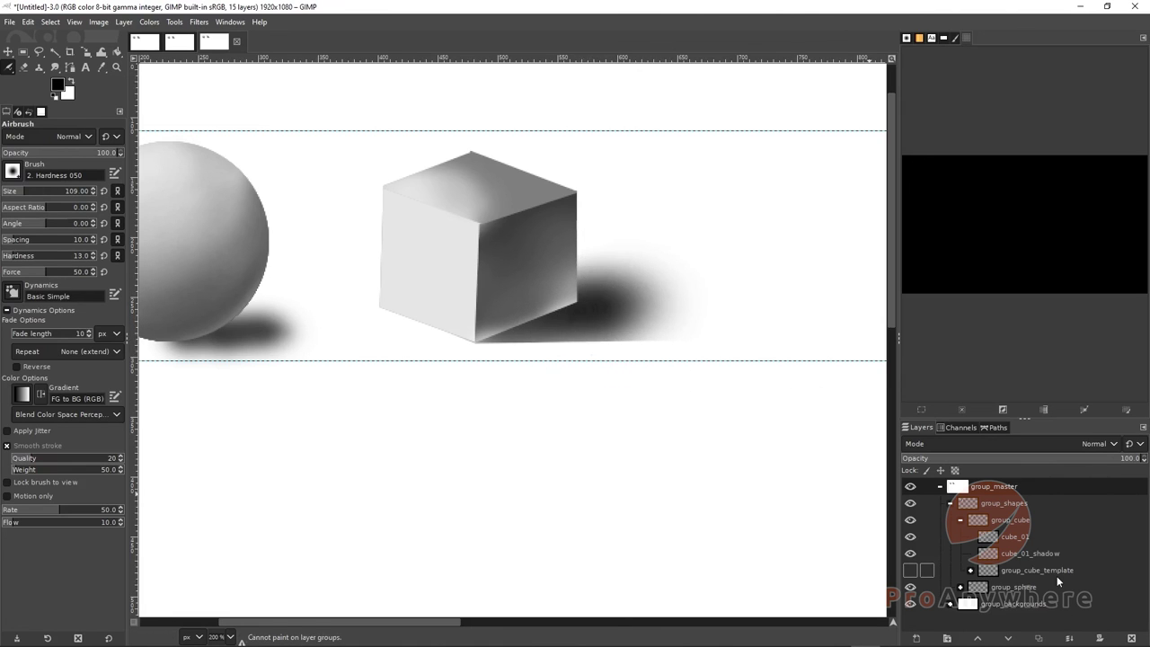
key("shift+v")
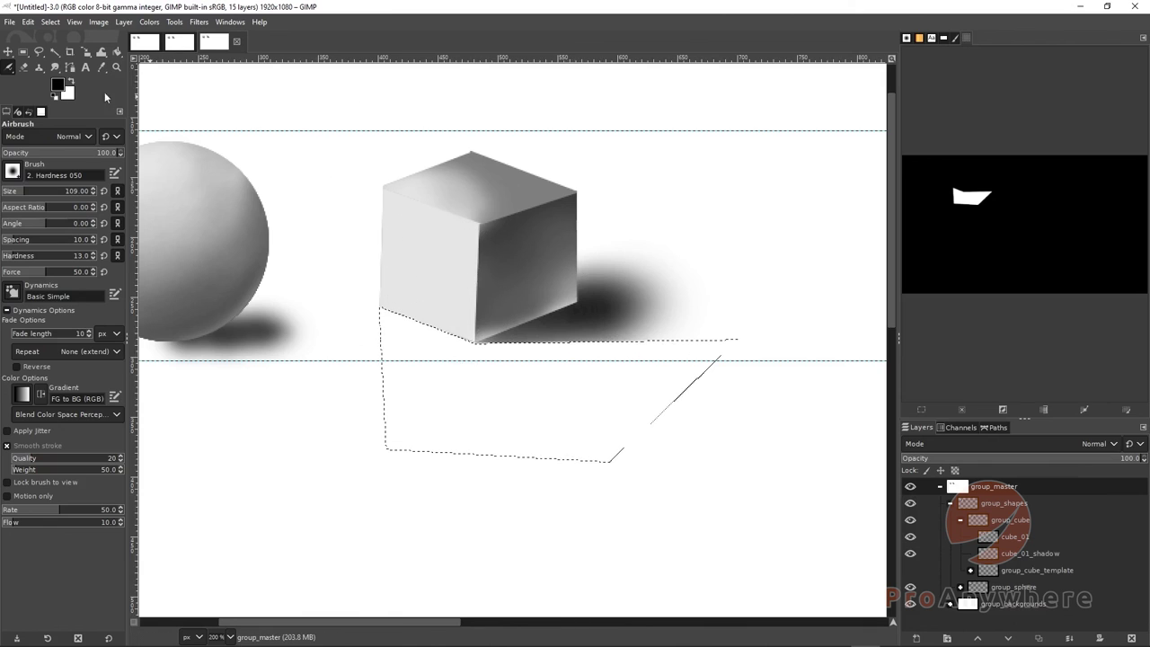
left_click(50, 21)
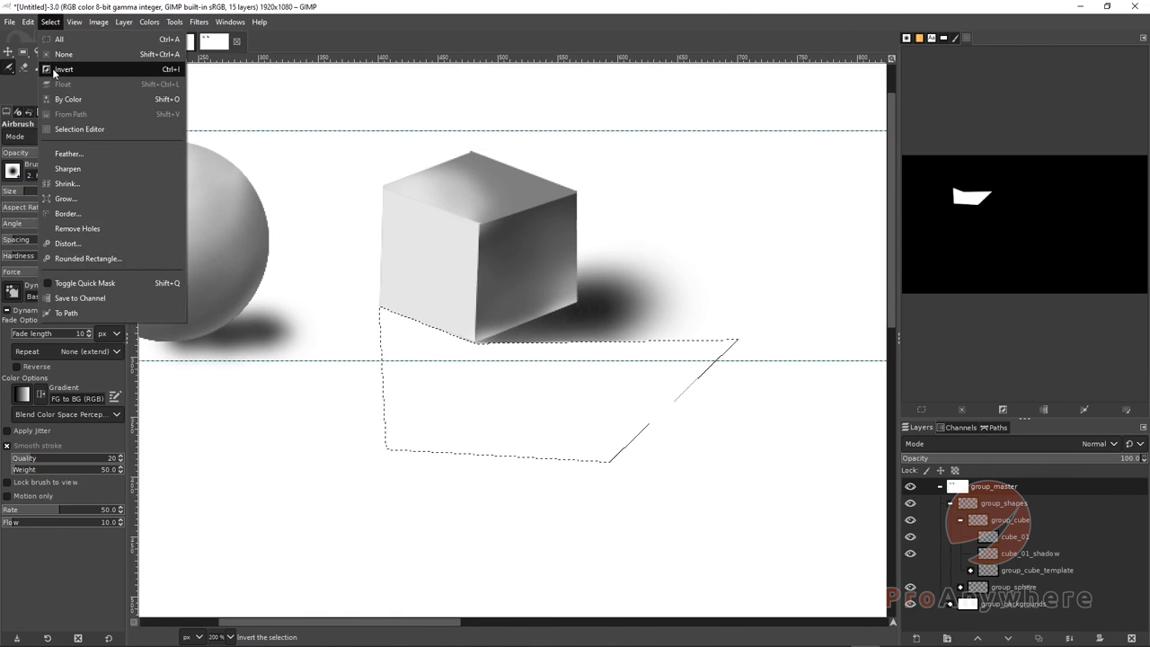
left_click(59, 54)
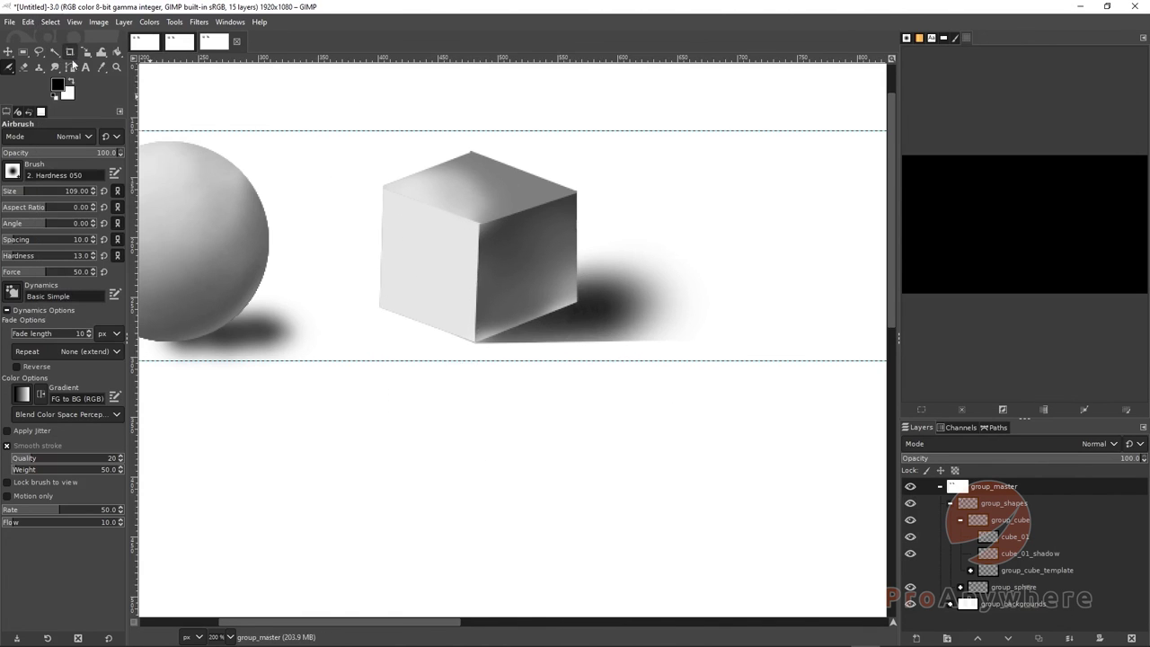
On cube_01_shadow, darken the shadow beside the cube with a size-100 brush, undoing strokes below the horizon.
left_click(1040, 556)
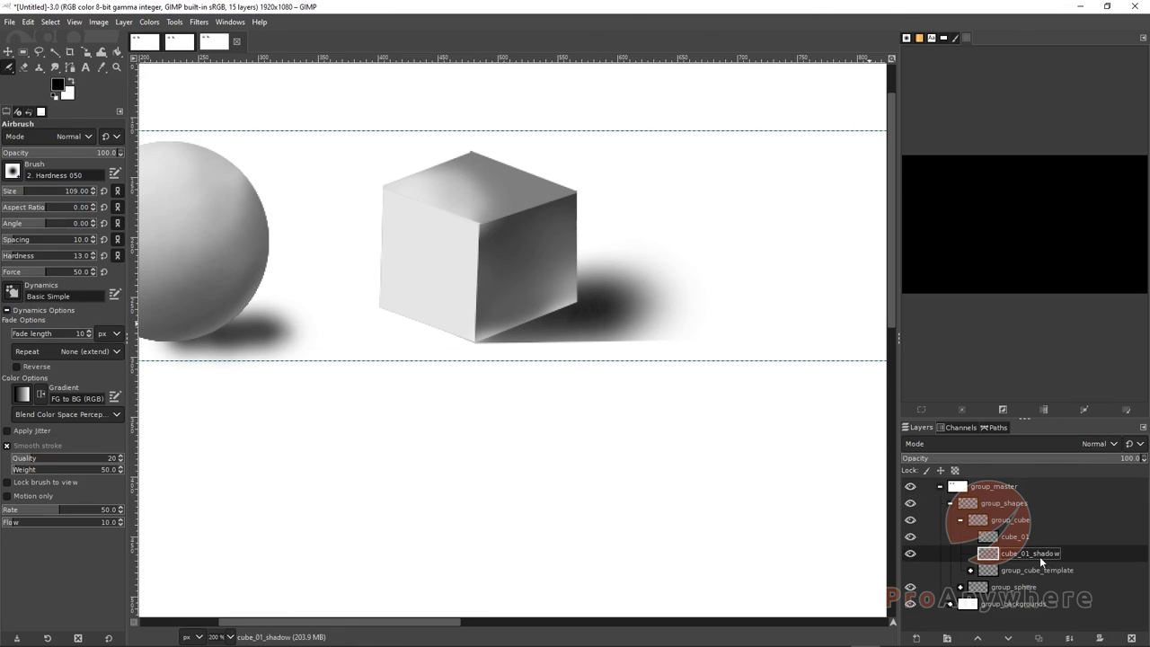
mouse_move(521, 333)
left_mouse_down()
mouse_move(534, 285)
mouse_move(556, 310)
mouse_move(613, 309)
mouse_move(586, 324)
left_mouse_up()
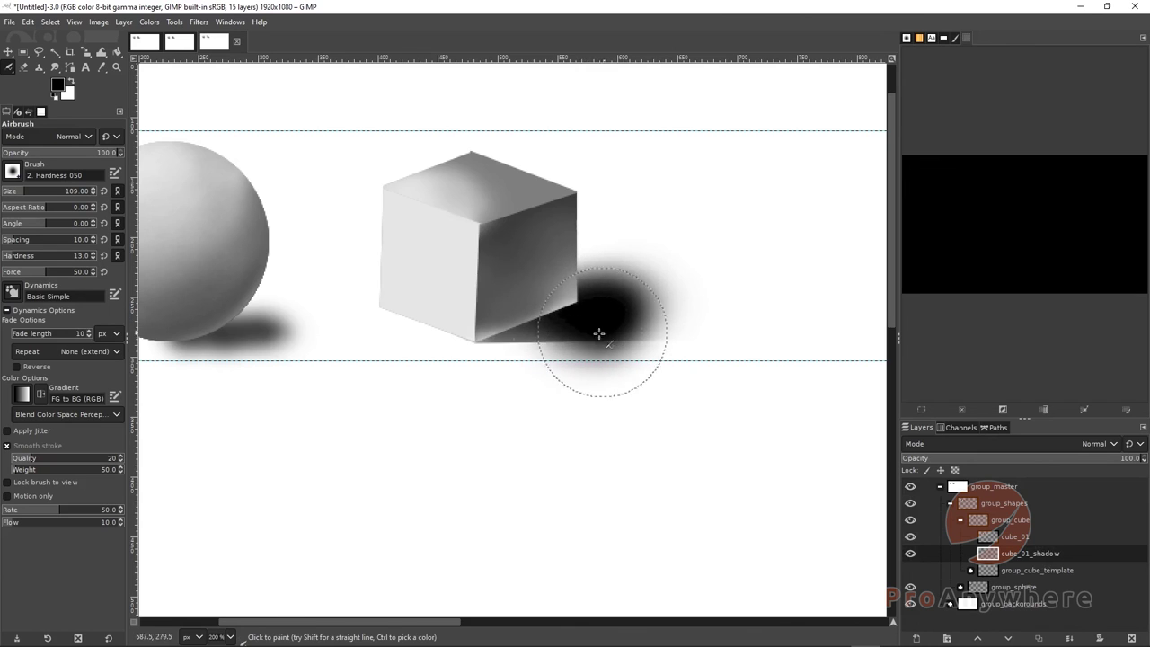
mouse_move(628, 333)
left_mouse_down()
mouse_move(557, 335)
mouse_move(656, 327)
mouse_move(621, 331)
left_mouse_up()
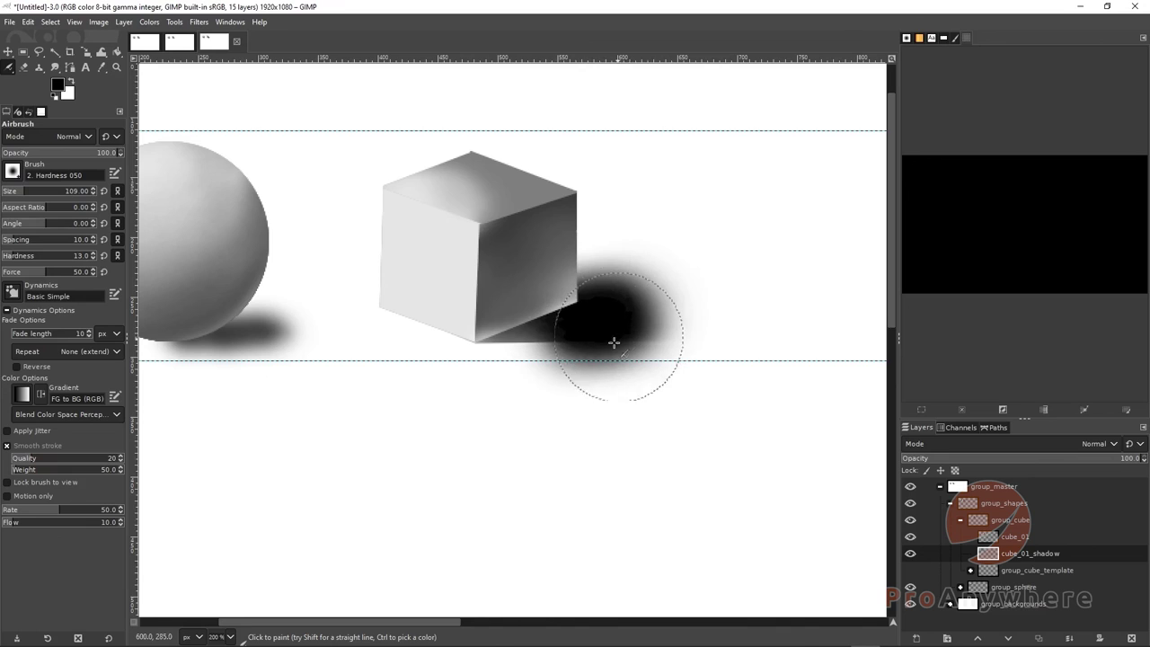
key("ctrl")
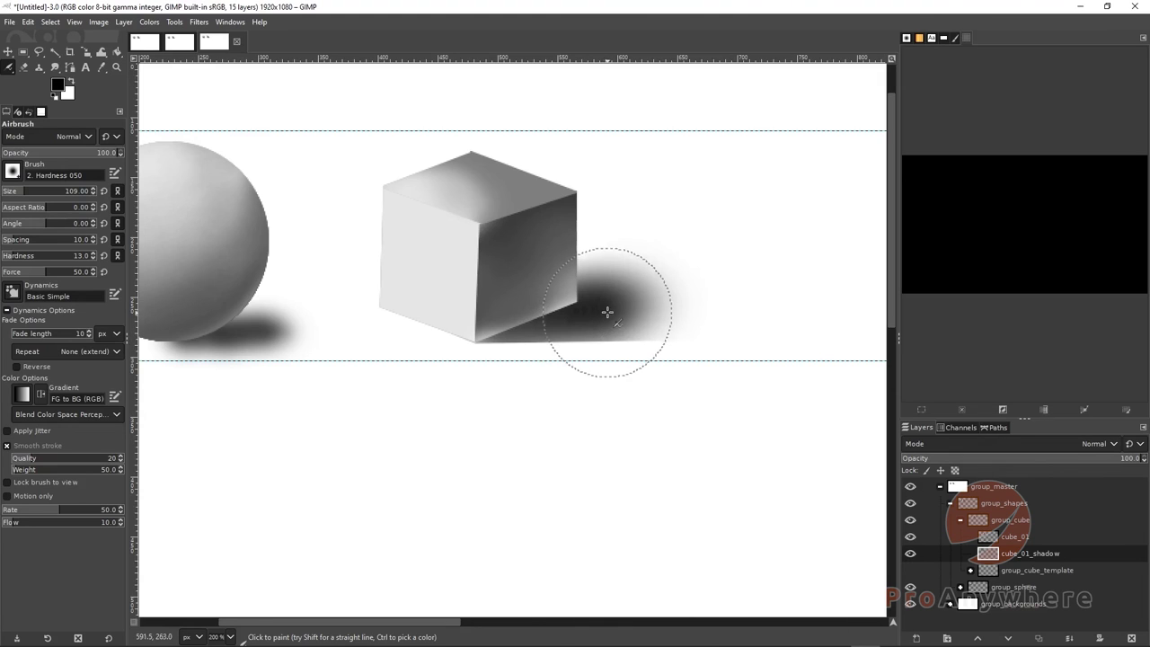
key("bracketleft")
key("bracketleft")
key("bracketleft")
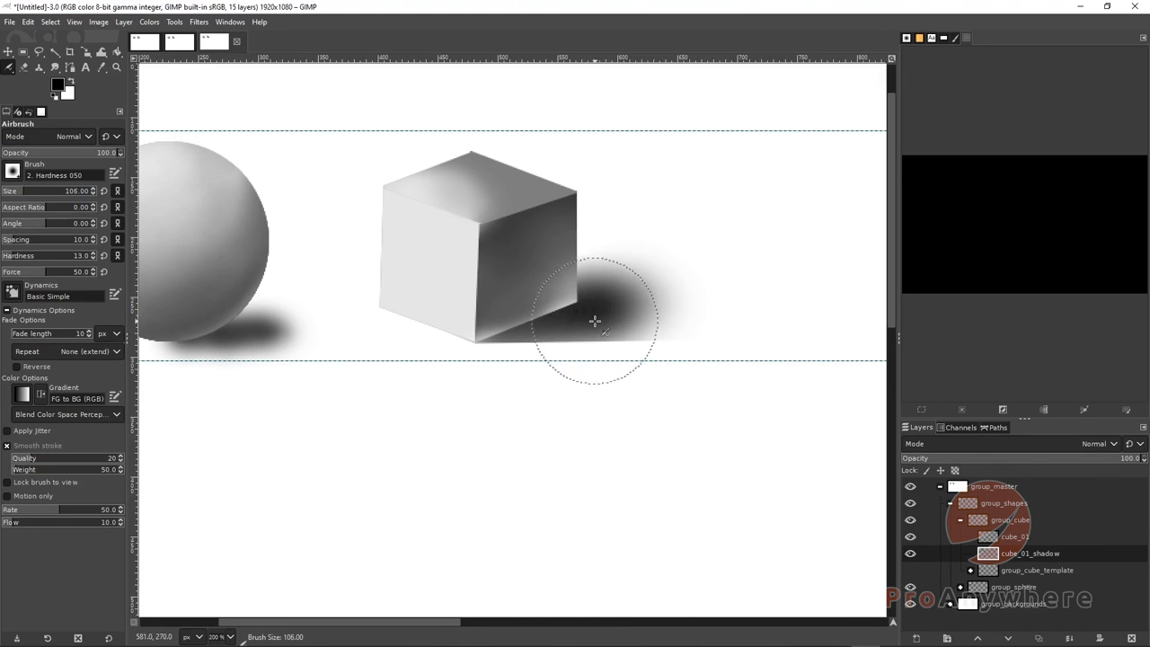
key("bracketleft")
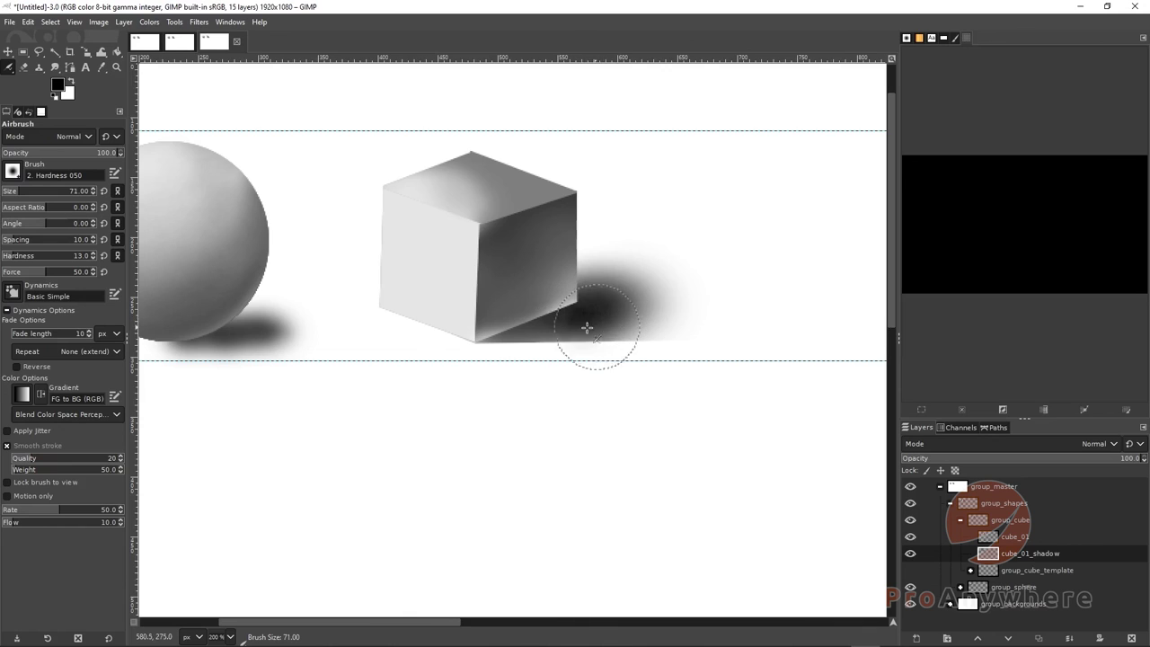
mouse_move(593, 338)
left_mouse_down()
mouse_move(603, 348)
mouse_move(578, 349)
mouse_move(643, 346)
left_mouse_up()
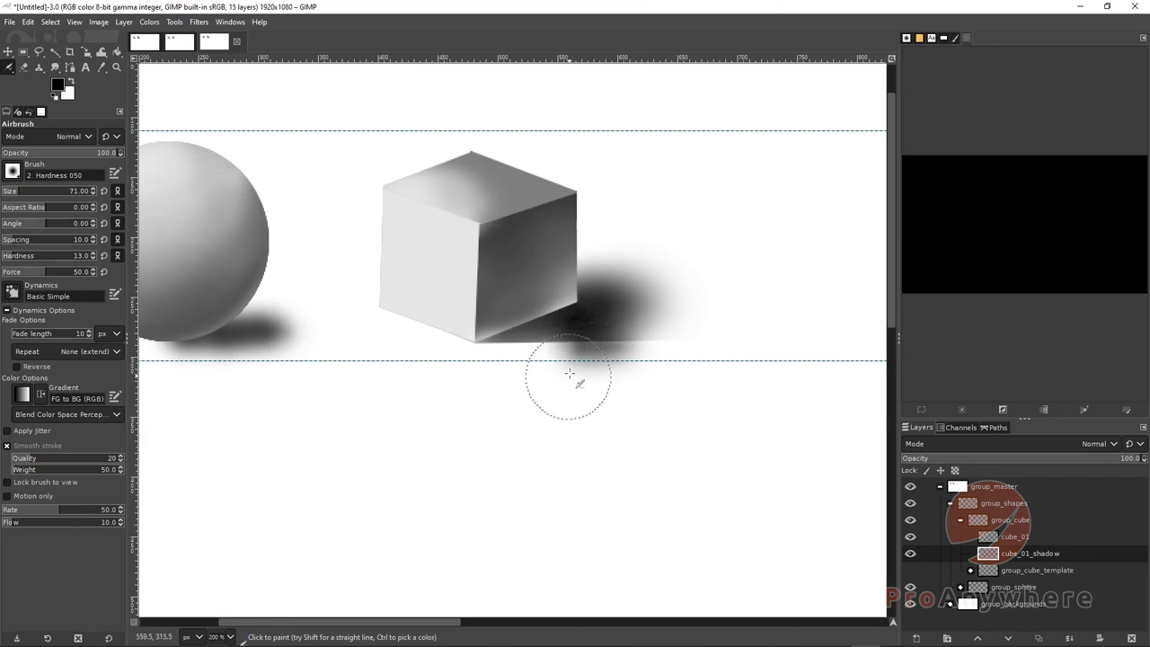
left_click_drag(601, 349, 647, 360)
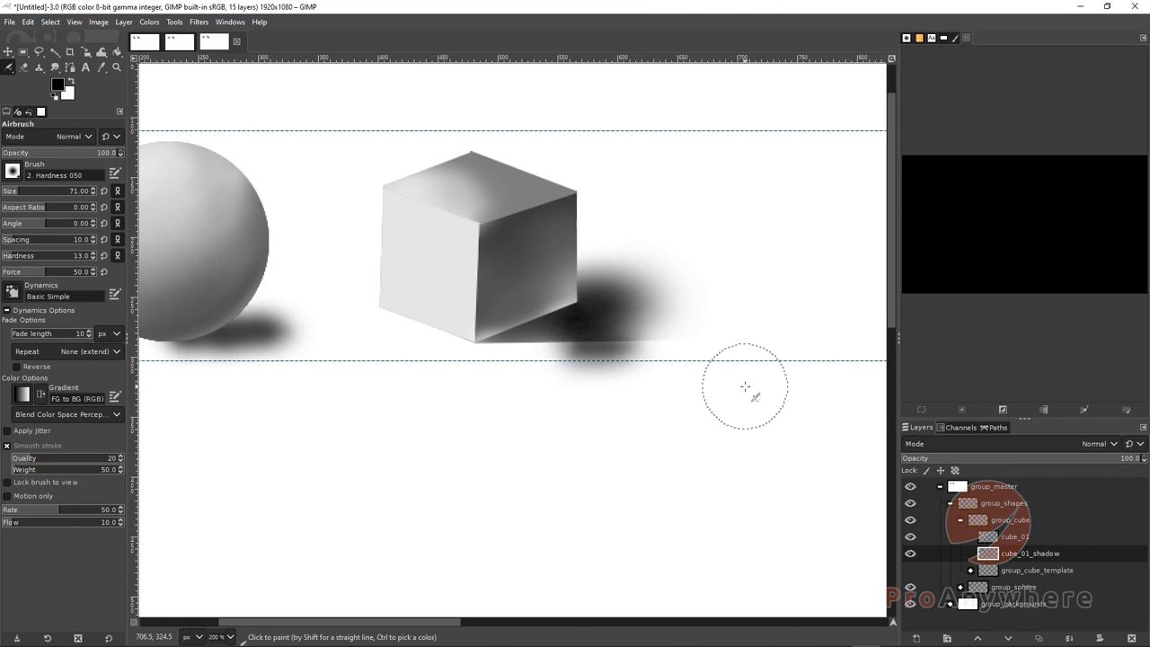
key("ctrl+z")
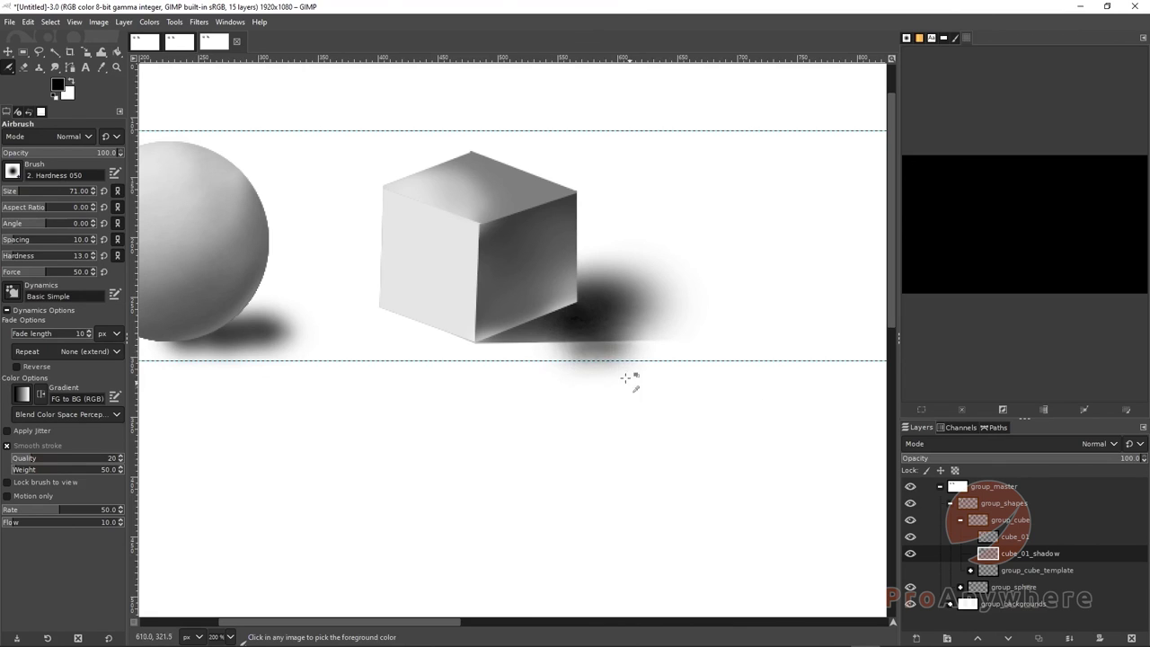
key("ctrl+z")
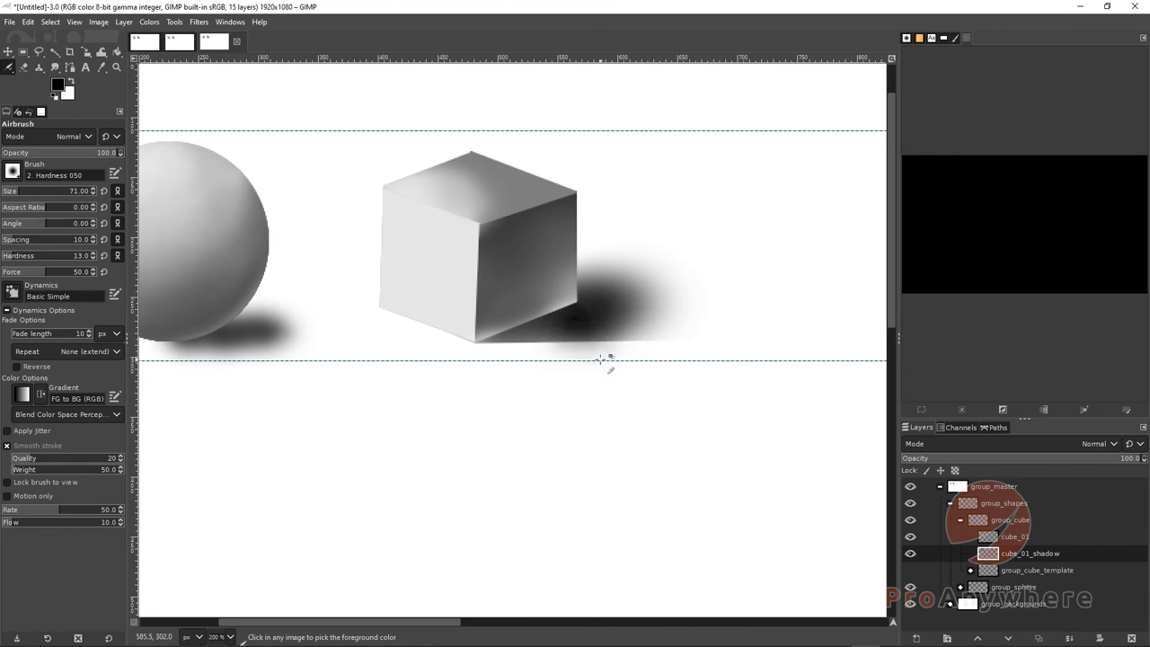
Erase the cube shadow's lower-right tail with an eraser of size 83.
left_click(27, 67)
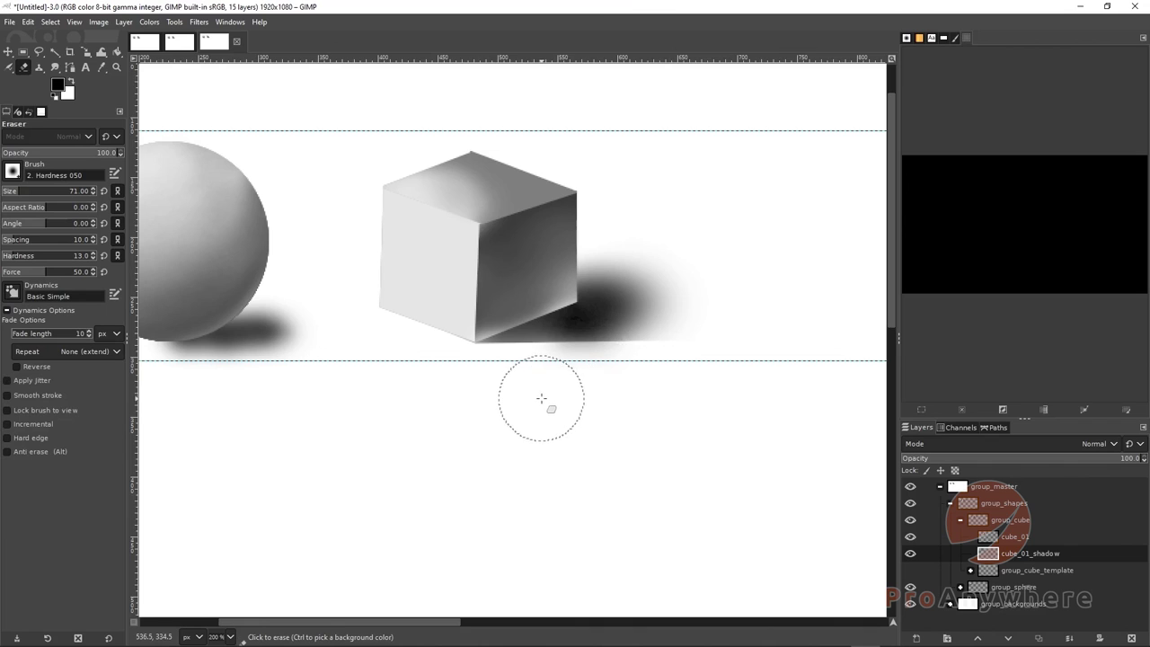
key("bracketright")
key("bracketright")
key("bracketright")
key("bracketright")
key("bracketright")
key("bracketright")
key("bracketright")
key("bracketright")
key("bracketright")
key("bracketright")
key("bracketright")
key("bracketright")
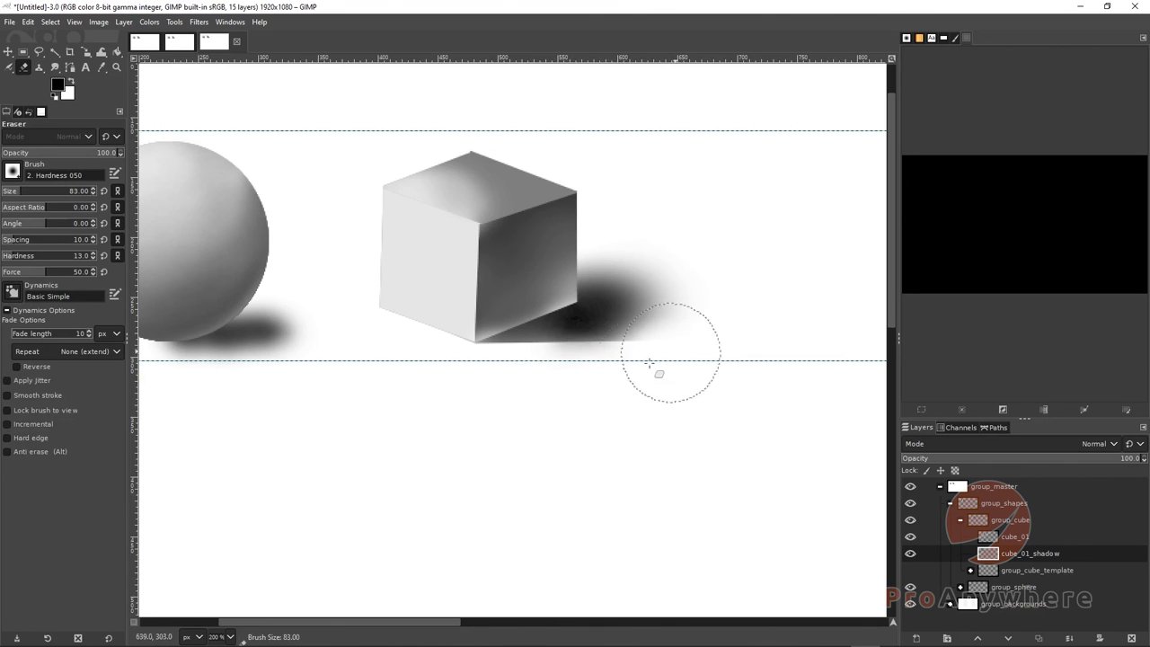
left_click(641, 333)
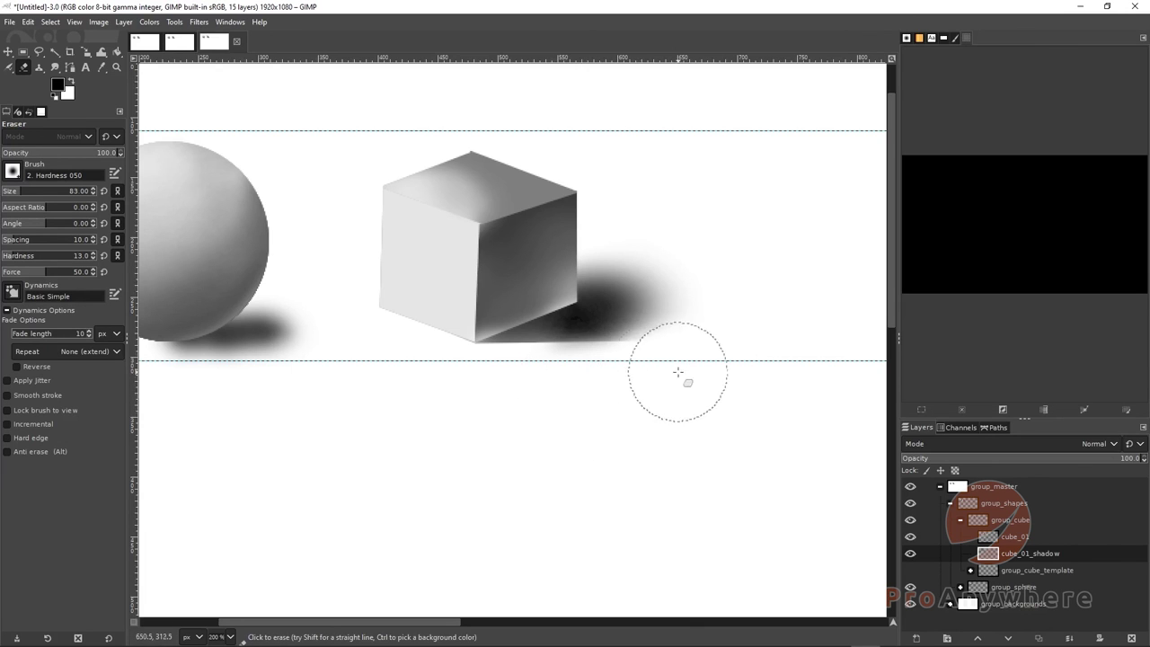
left_click_drag(671, 351, 683, 333)
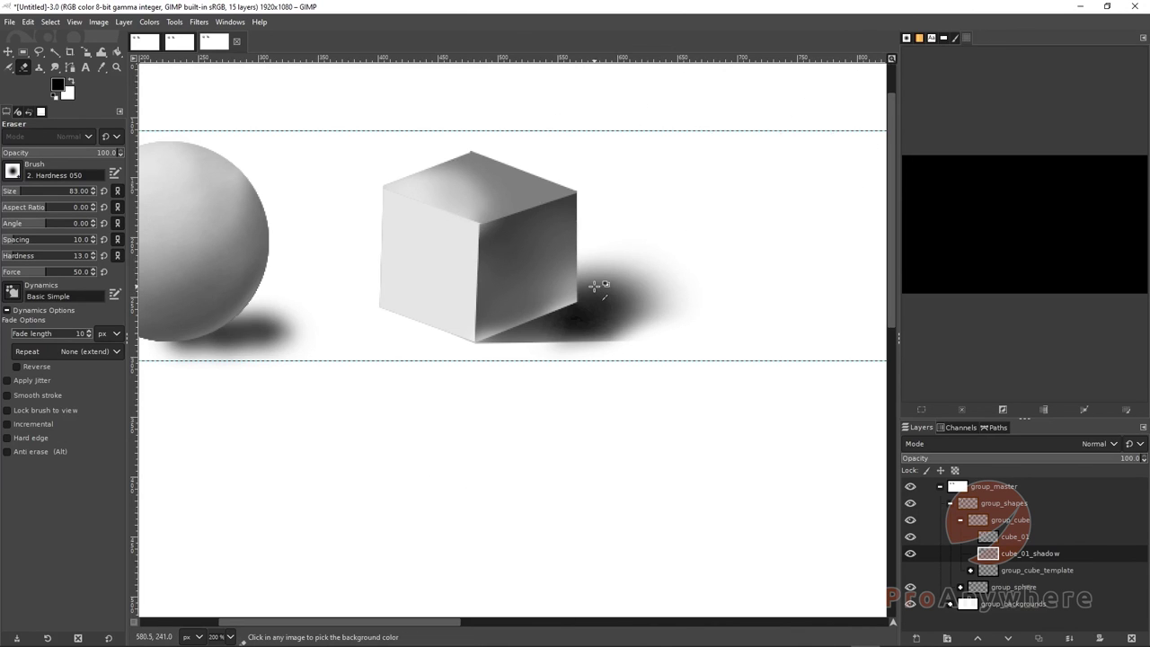
Enlarge the eraser to 127, then zoom out and center the sphere and cube in view.
scroll(574, 280, "down", 5)
scroll(557, 275, "up", 6)
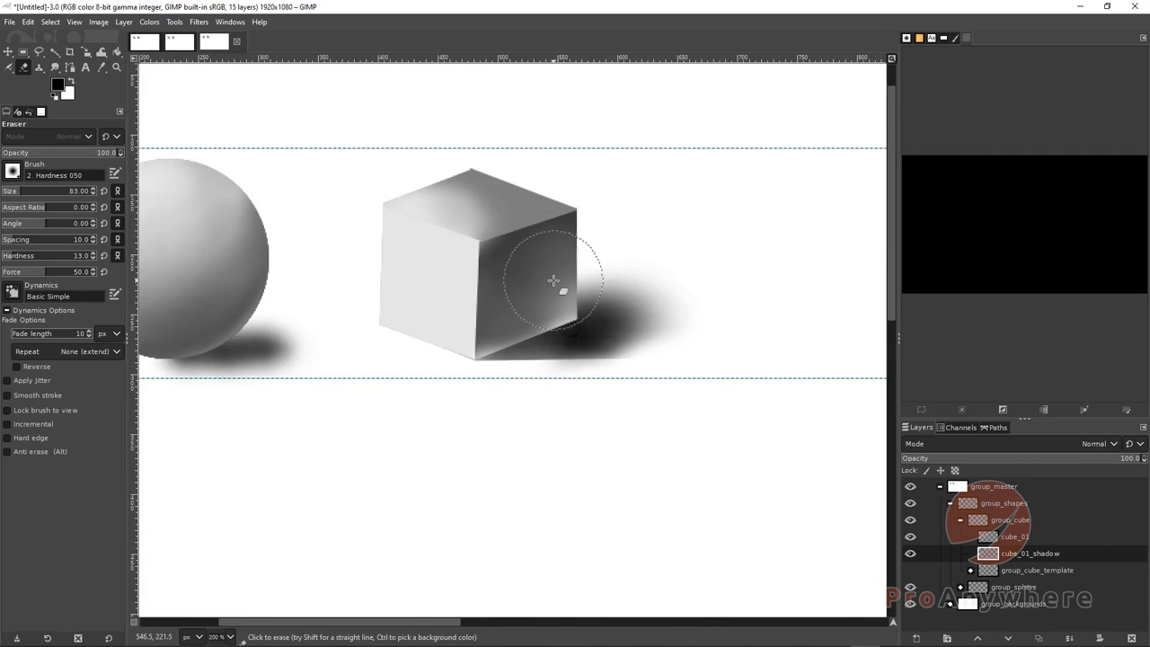
scroll(552, 281, "down", 4)
scroll(575, 314, "up", 3)
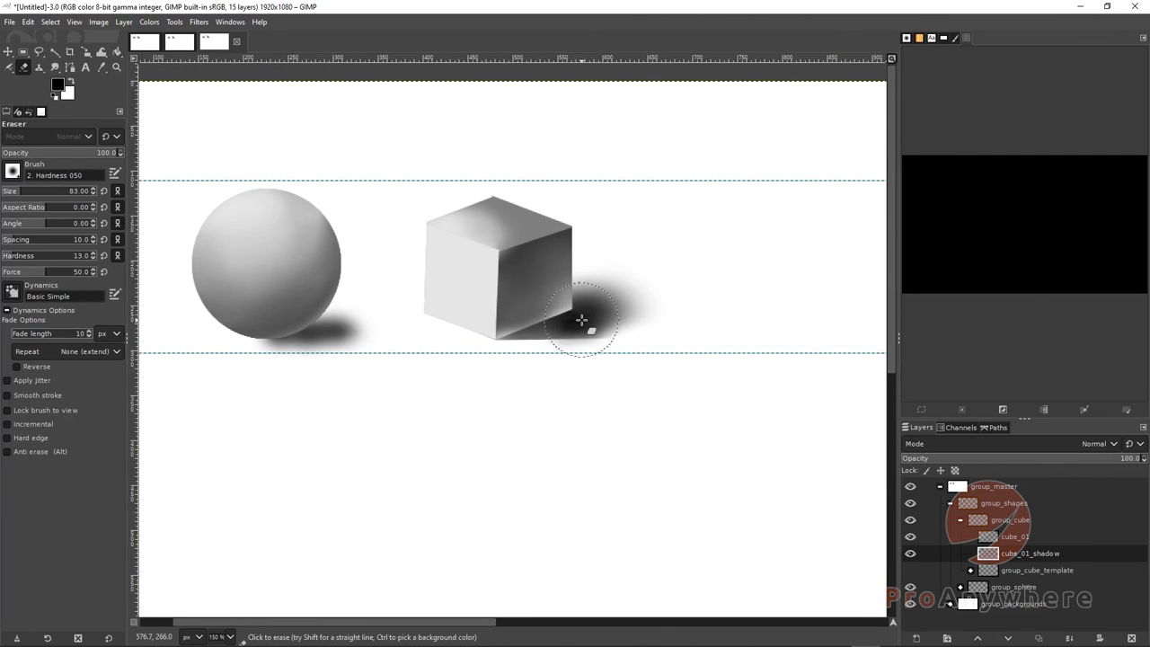
scroll(581, 320, "down", 3)
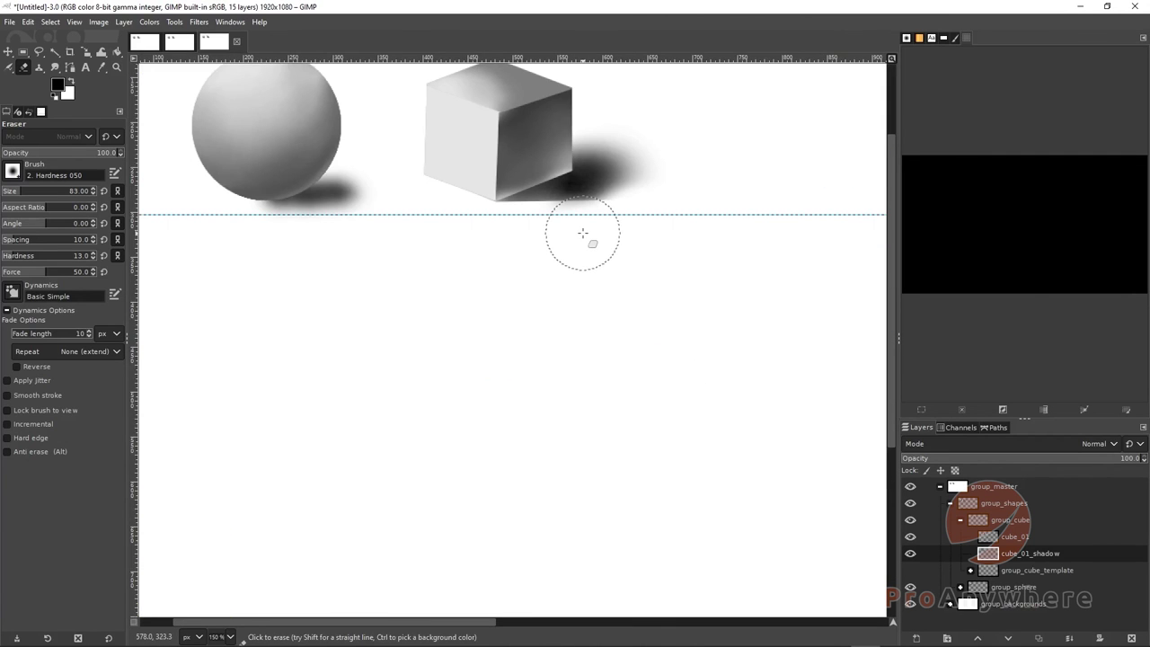
key("ctrl")
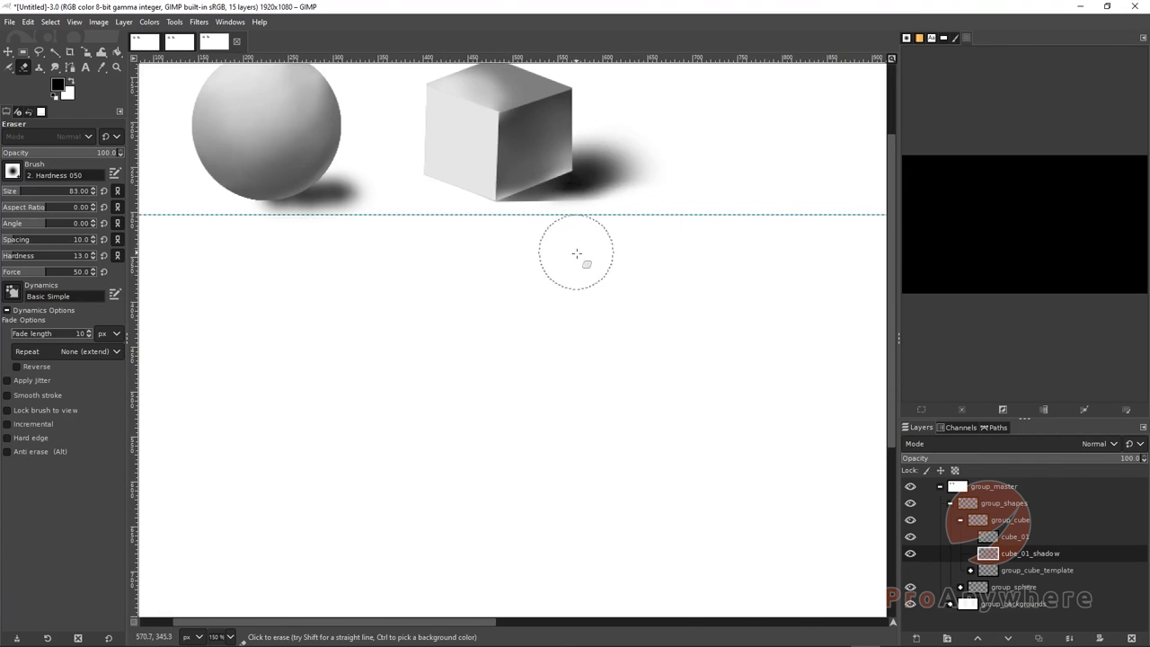
key("bracketright")
key("bracketright")
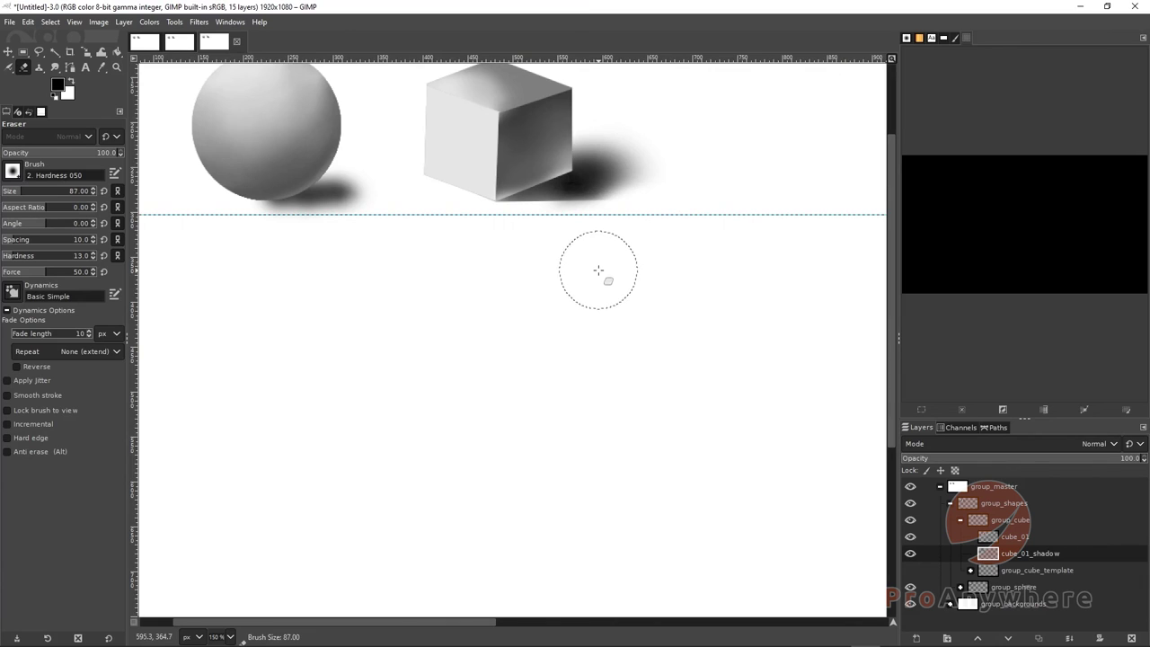
key("bracketright")
key("bracketright")
key("bracketright")
key("bracketright")
key("bracketright")
key("bracketright")
key("bracketright")
key("bracketright")
key("bracketright")
key("bracketright")
key("bracketright")
key("bracketright")
key("bracketright")
key("bracketright")
key("bracketright")
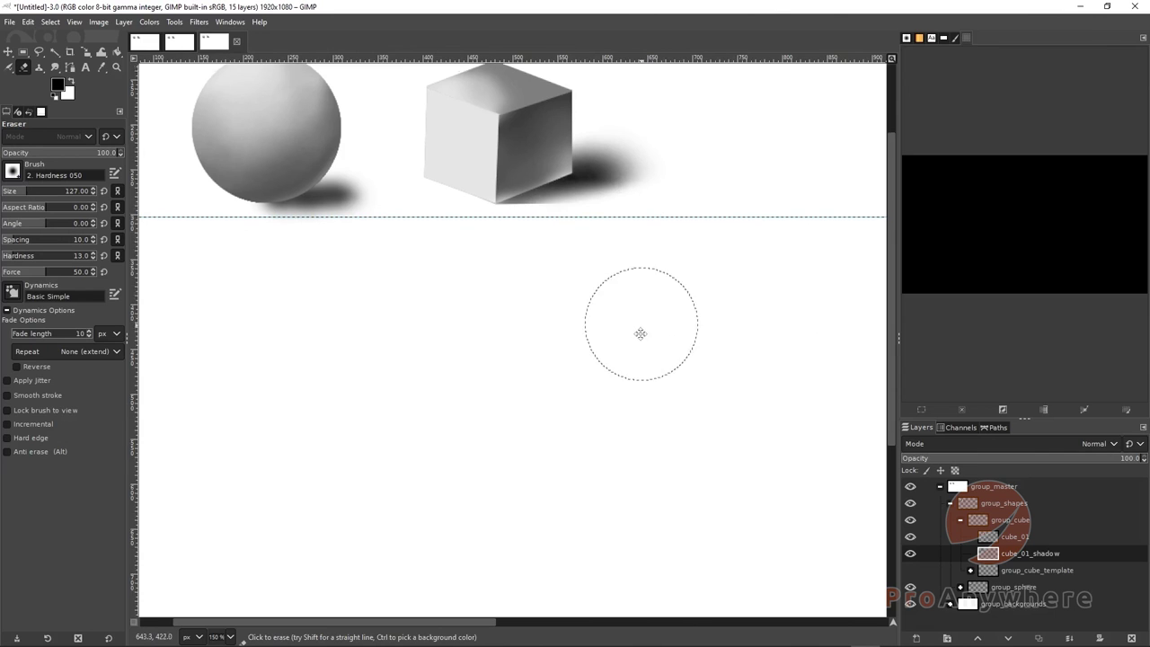
left_click_drag(641, 338, 630, 447)
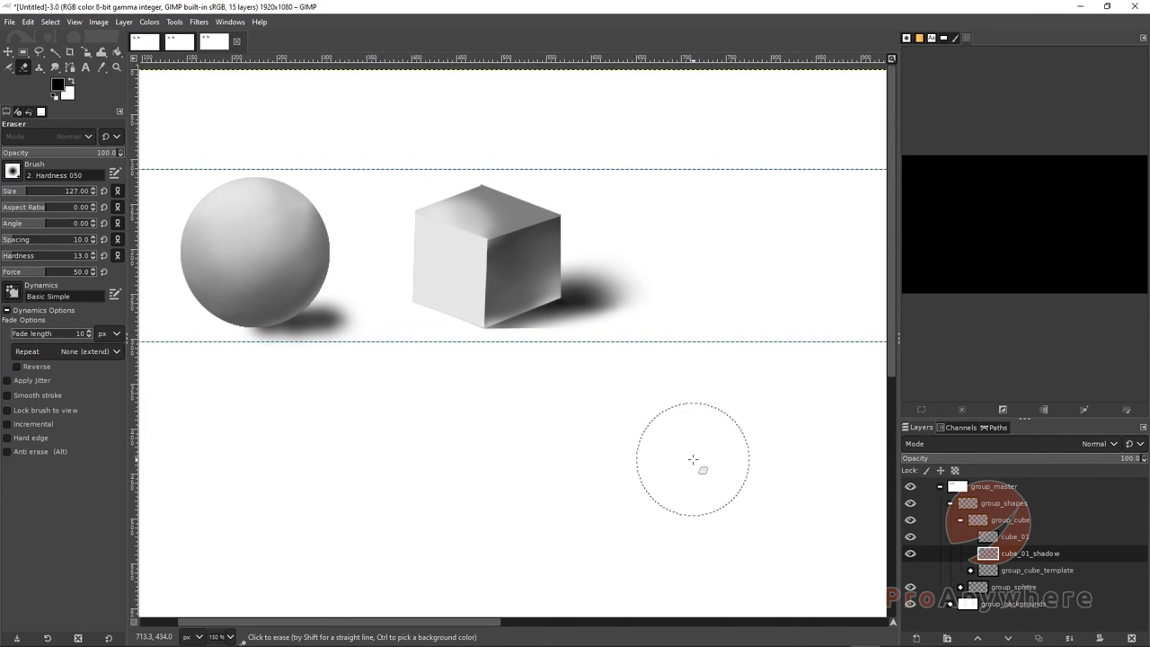
scroll(673, 362, "down", 2)
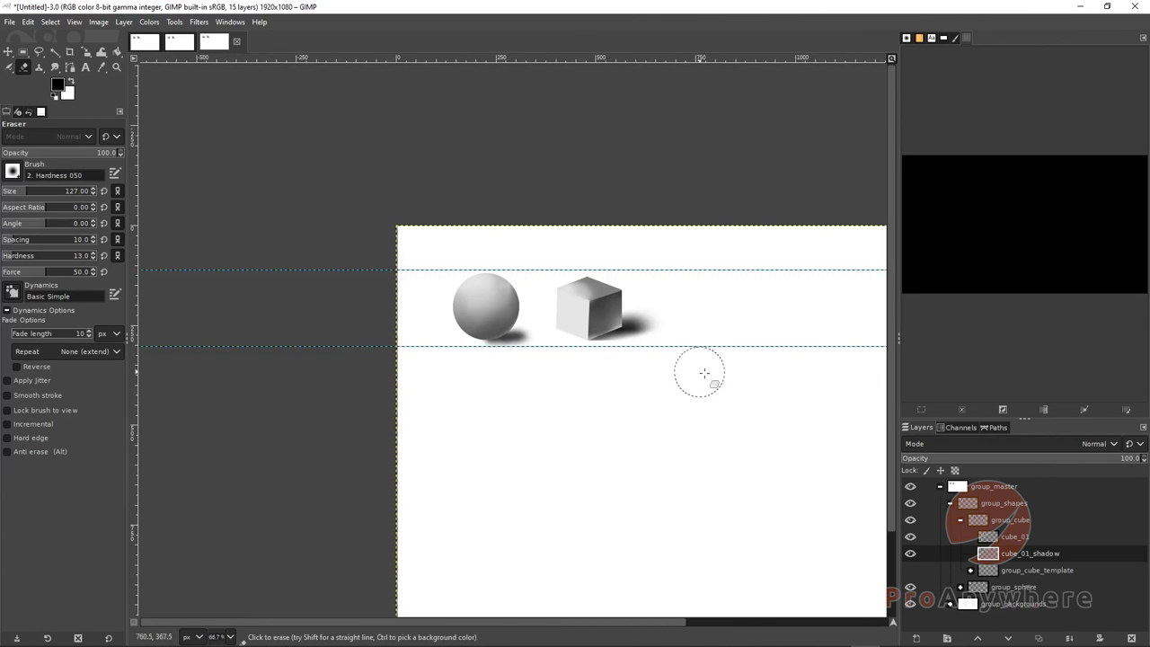
left_click_drag(691, 376, 489, 368)
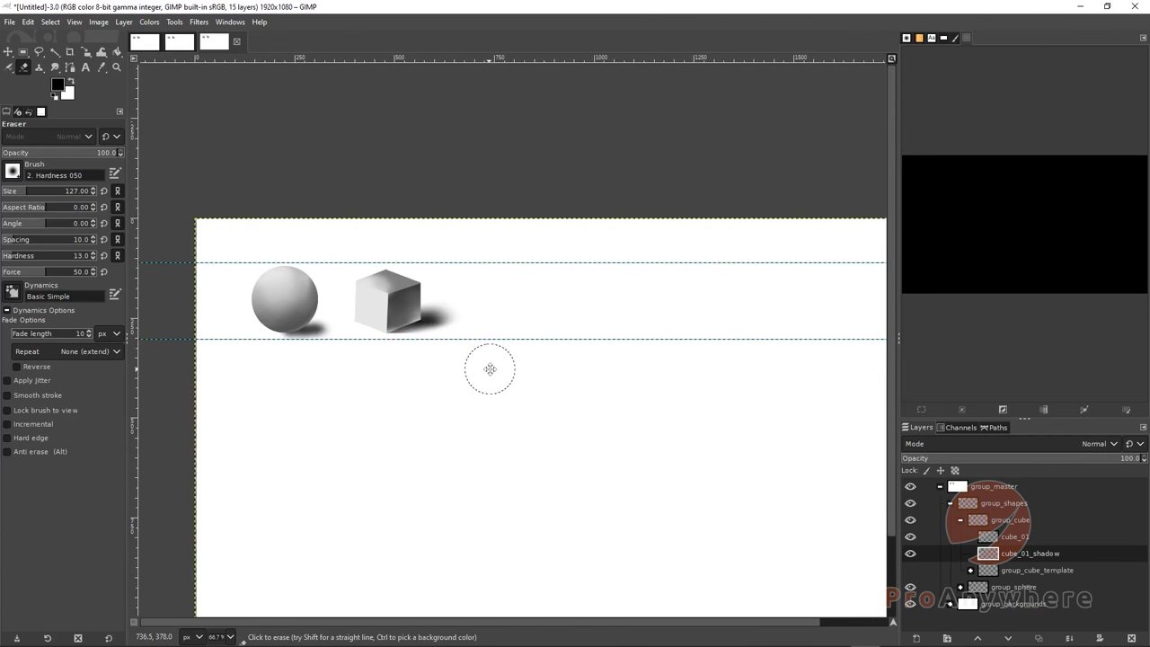